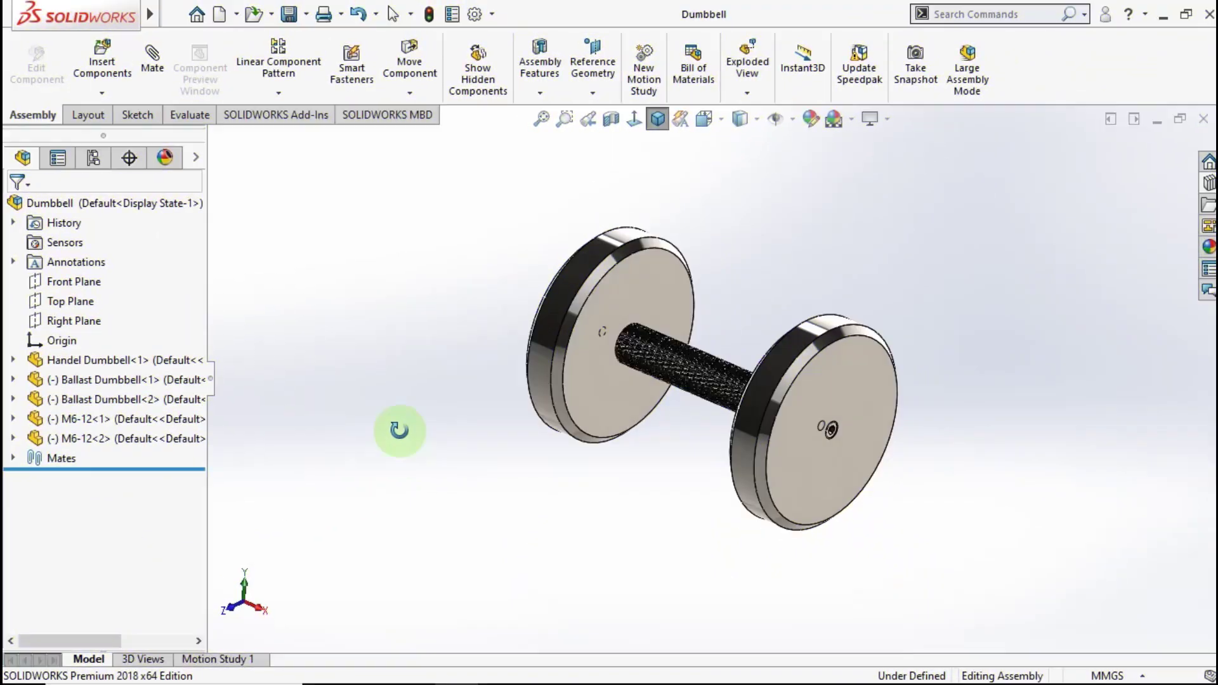
- Orbit the finished Dumbbell assembly to view it from the side
mouse_move(399, 430)
middle_down()
mouse_move(490, 373)
mouse_move(635, 403)
mouse_move(825, 491)
mouse_move(674, 427)
mouse_move(503, 495)
mouse_move(457, 598)
middle_up()
- Zoom and orbit for a close look at the knurled handle, then return to isometric view
scroll(686, 393, down, 3)
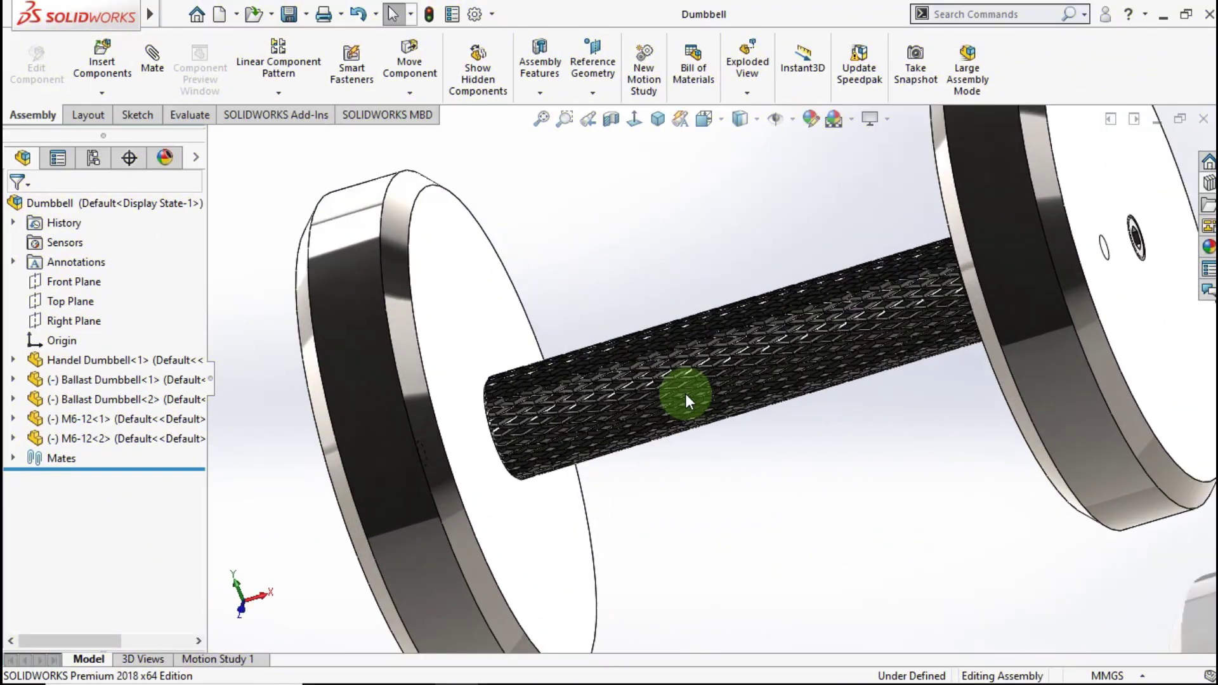
scroll(685, 394, down, 3)
mouse_move(685, 393)
middle_down()
mouse_move(721, 345)
mouse_move(760, 390)
mouse_move(756, 250)
mouse_move(693, 326)
mouse_move(645, 454)
mouse_move(671, 468)
mouse_move(664, 124)
middle_up()
scroll(738, 273, down, 3)
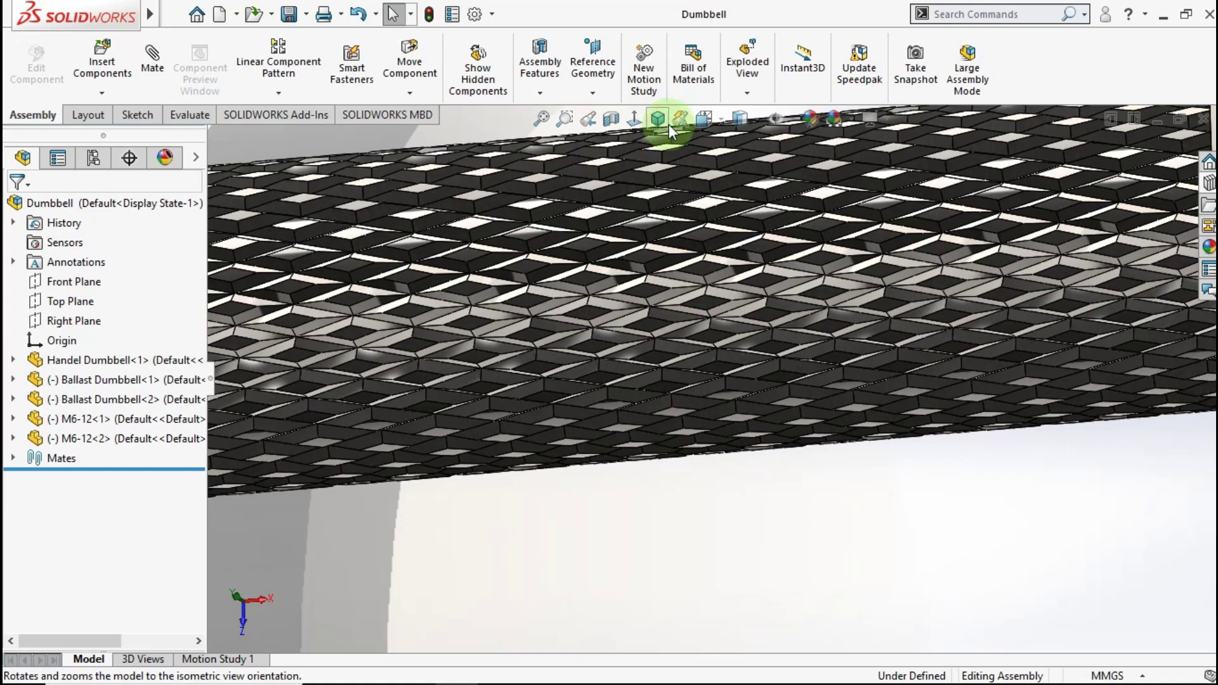
click(671, 127)
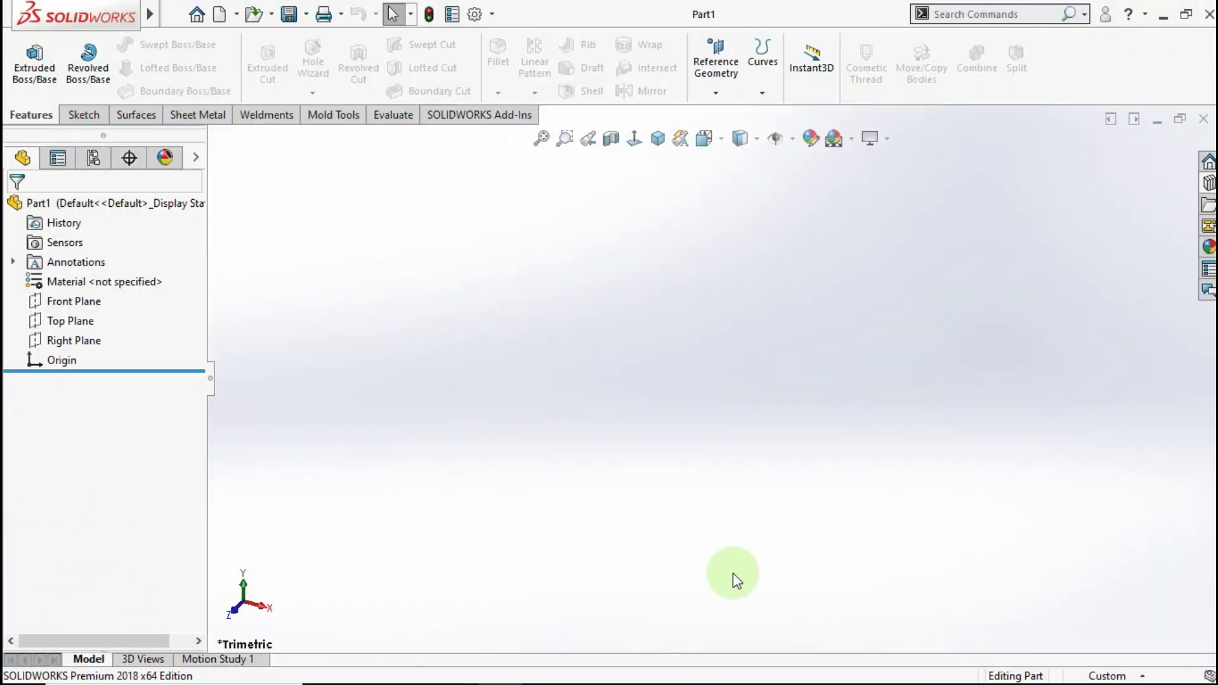
- Start a Front Plane sketch and draw the bottom edge and right step from the origin
click(83, 302)
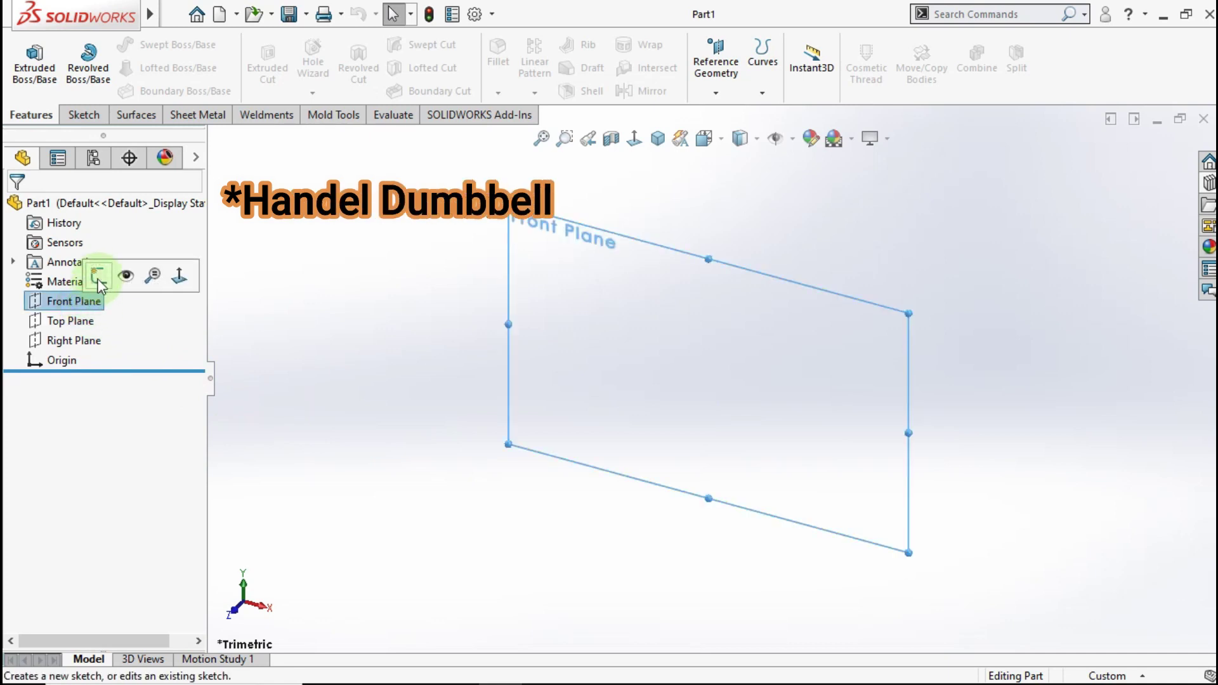
click(98, 280)
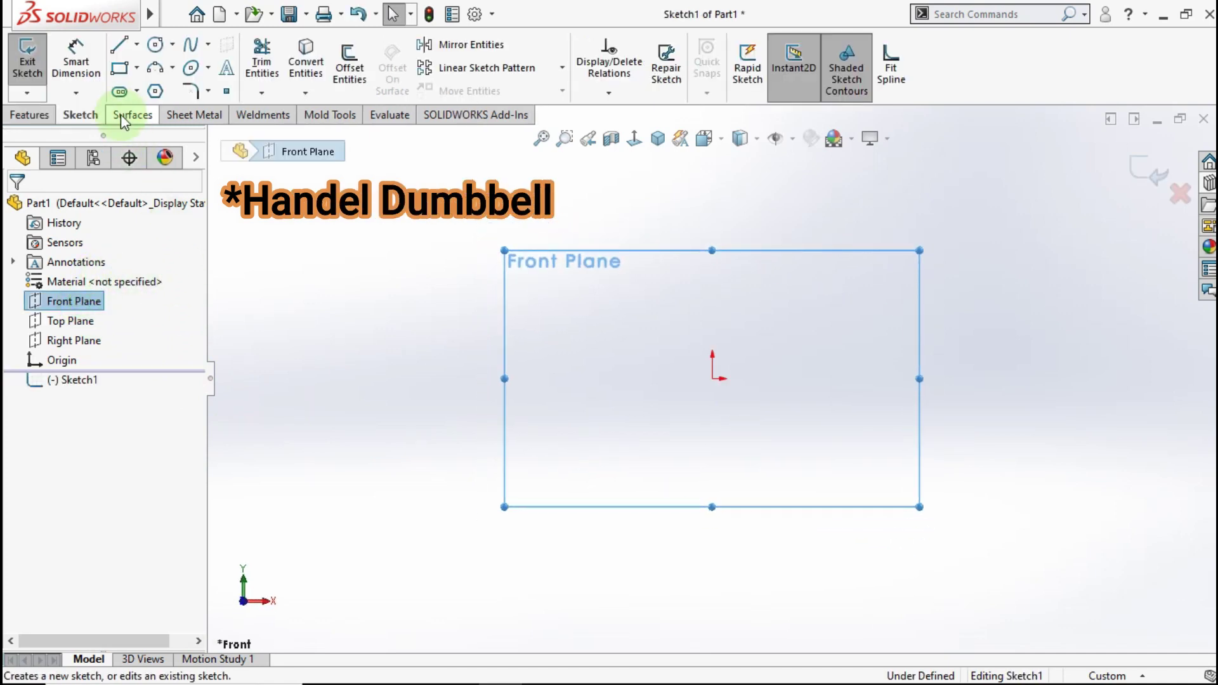
click(119, 44)
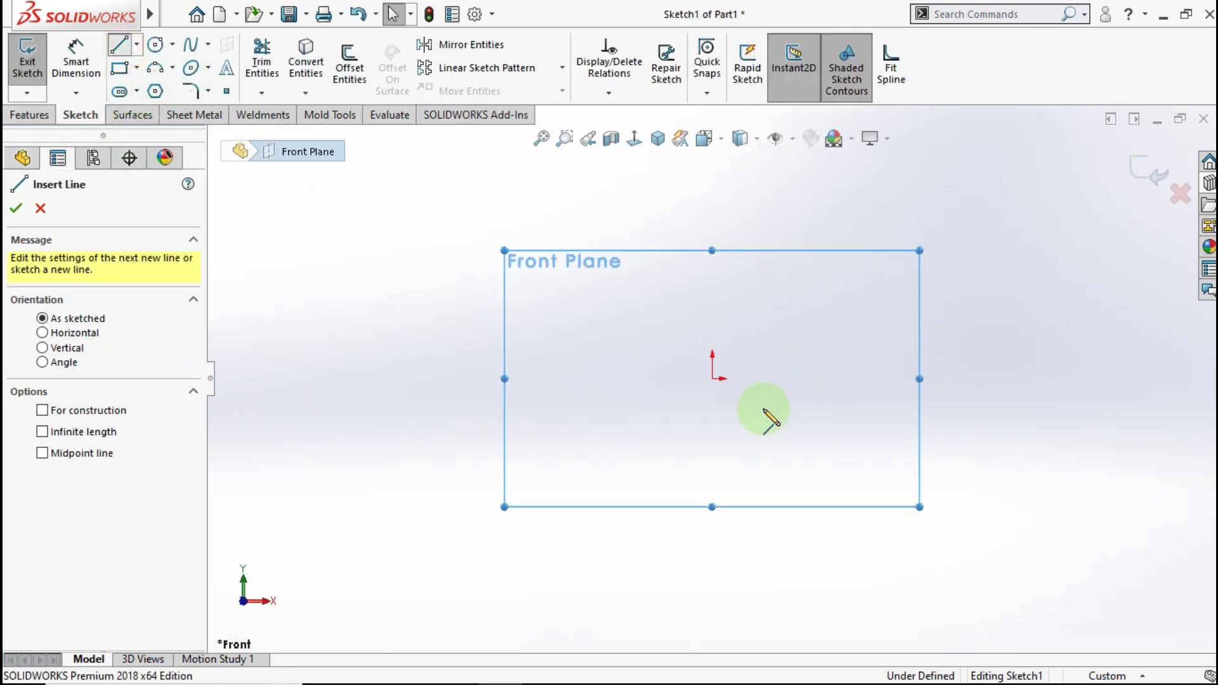
click(712, 379)
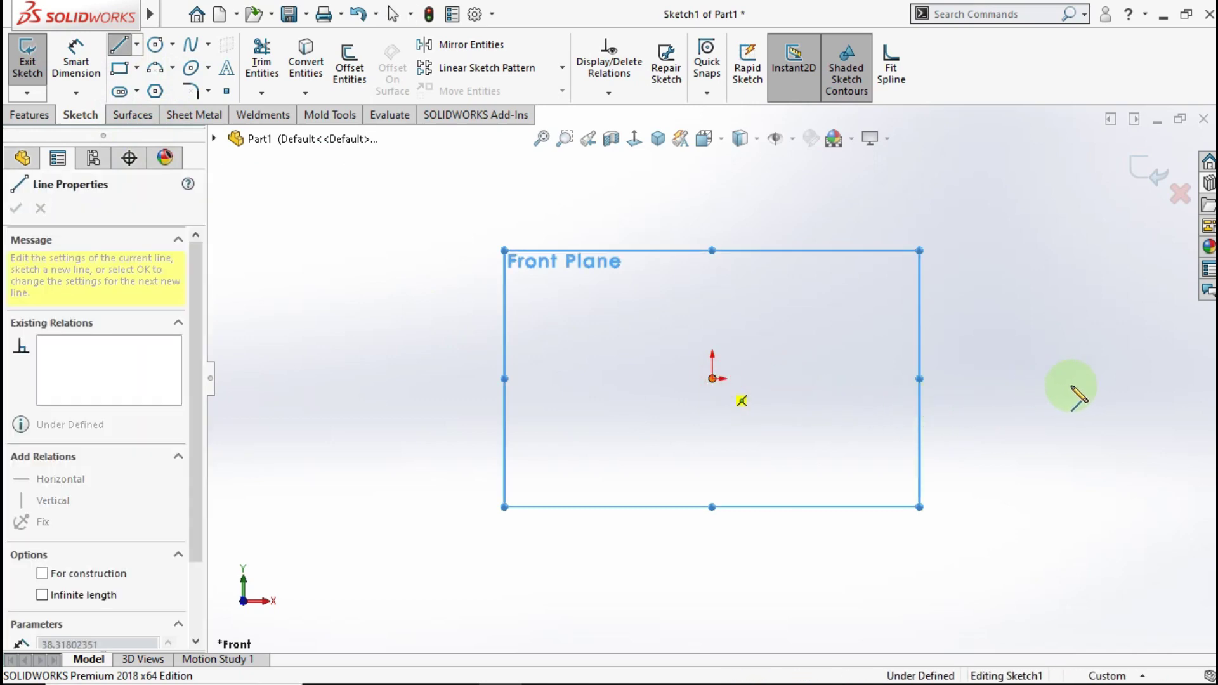
click(1118, 379)
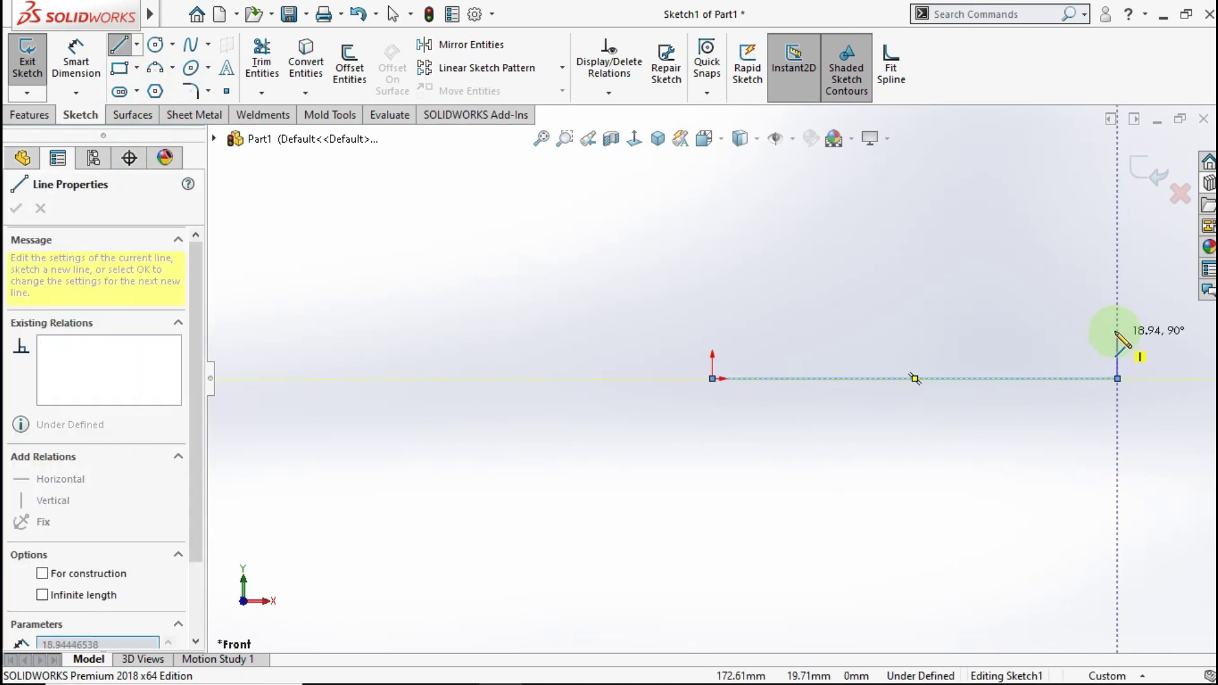
double_click(1118, 324)
click(1049, 325)
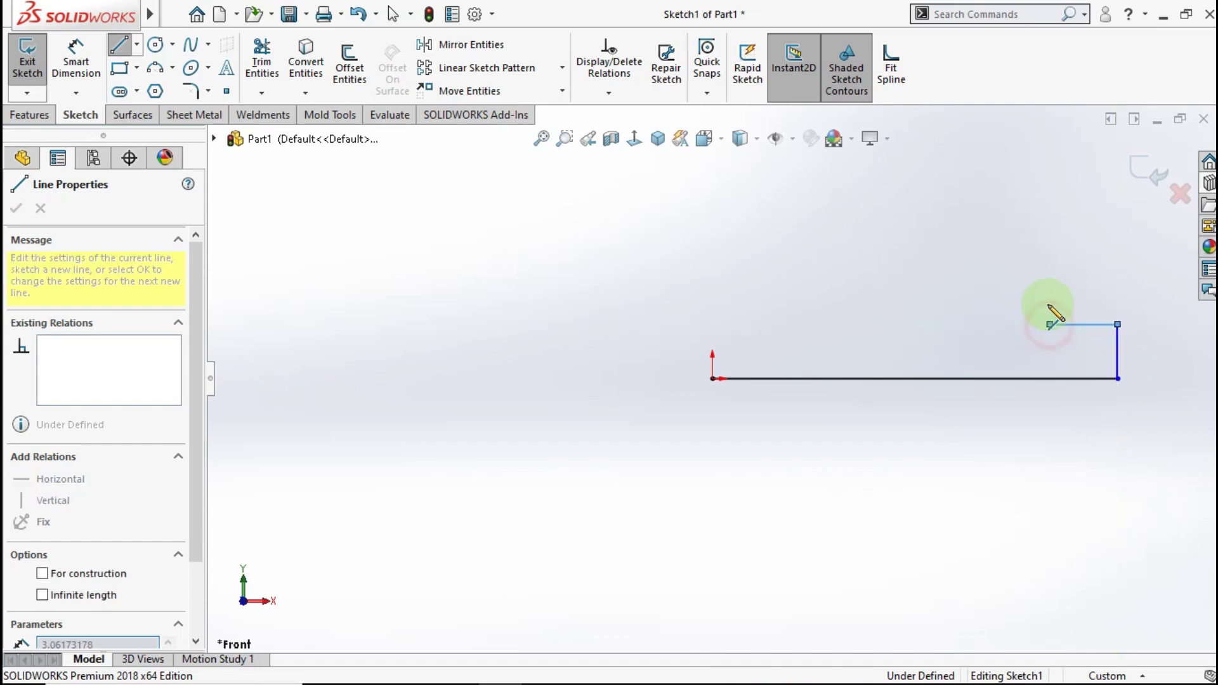
- Complete the outline across the taller middle section and left step back to the origin
click(1050, 280)
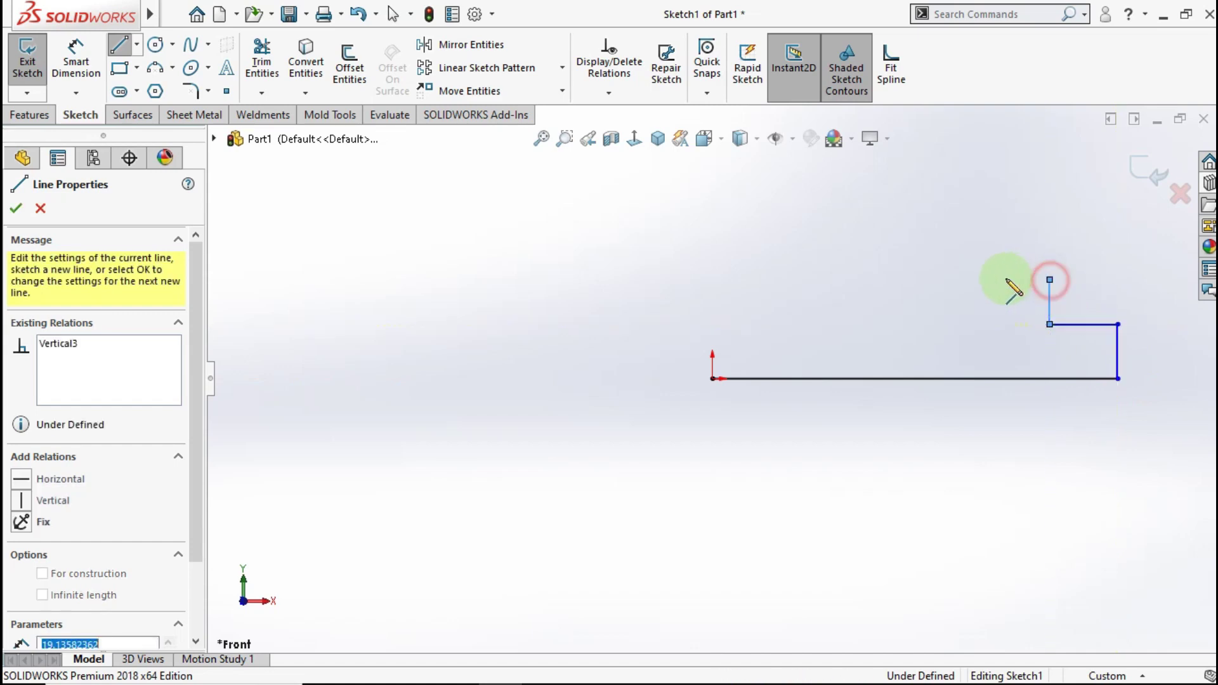
double_click(789, 280)
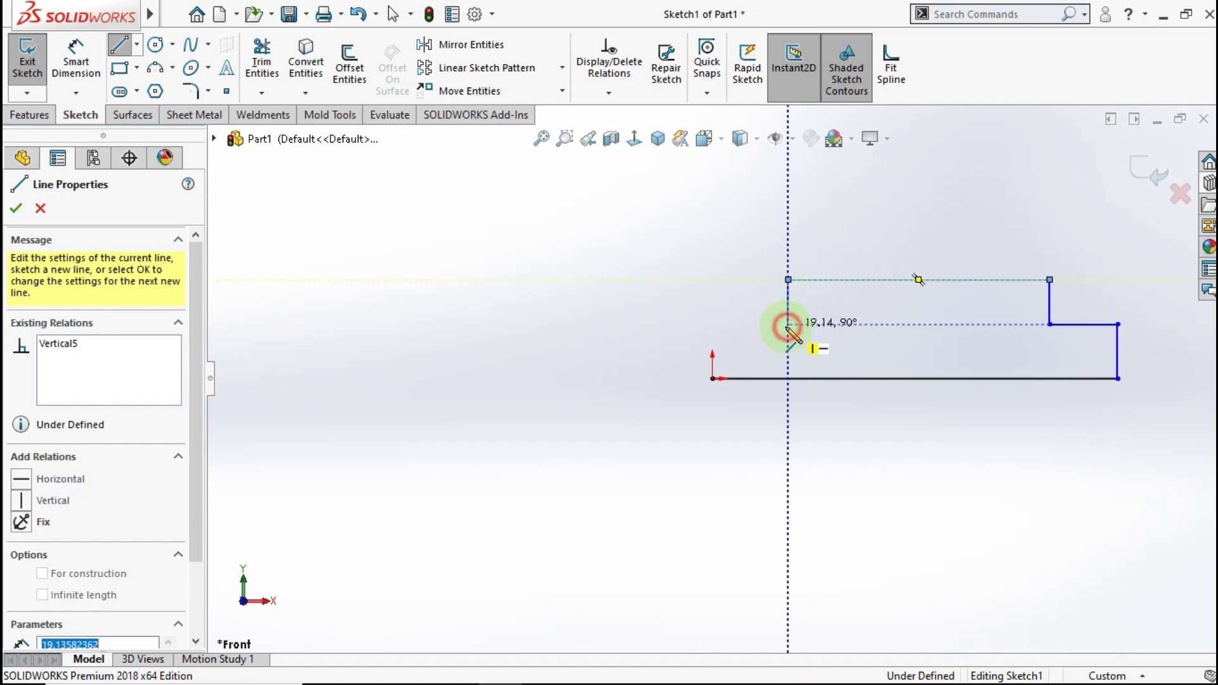
click(789, 324)
click(712, 324)
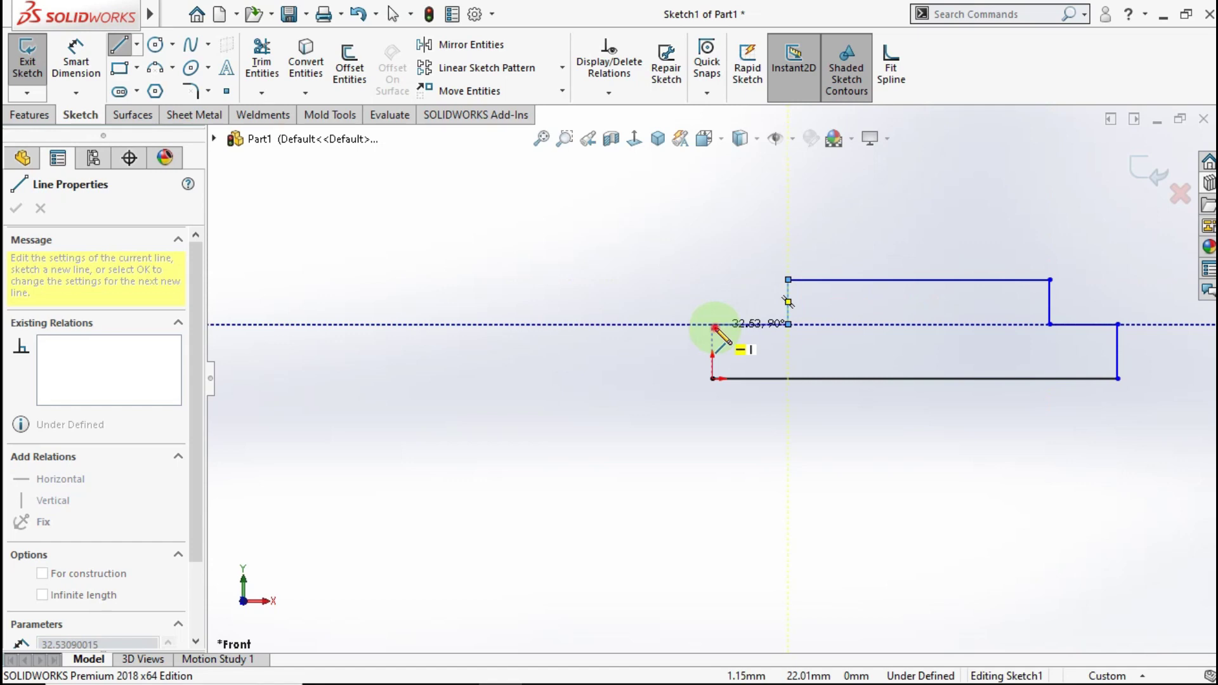
click(712, 379)
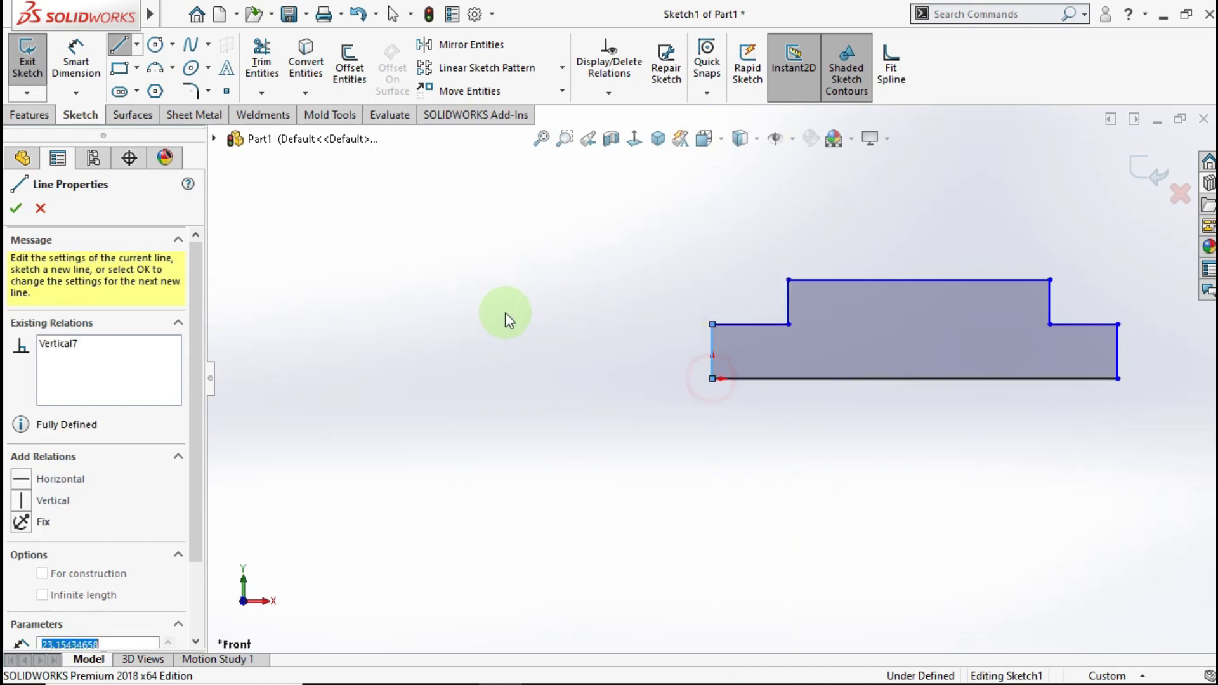
click(76, 61)
- Dimension the profile's overall bottom length as 170 mm
click(784, 380)
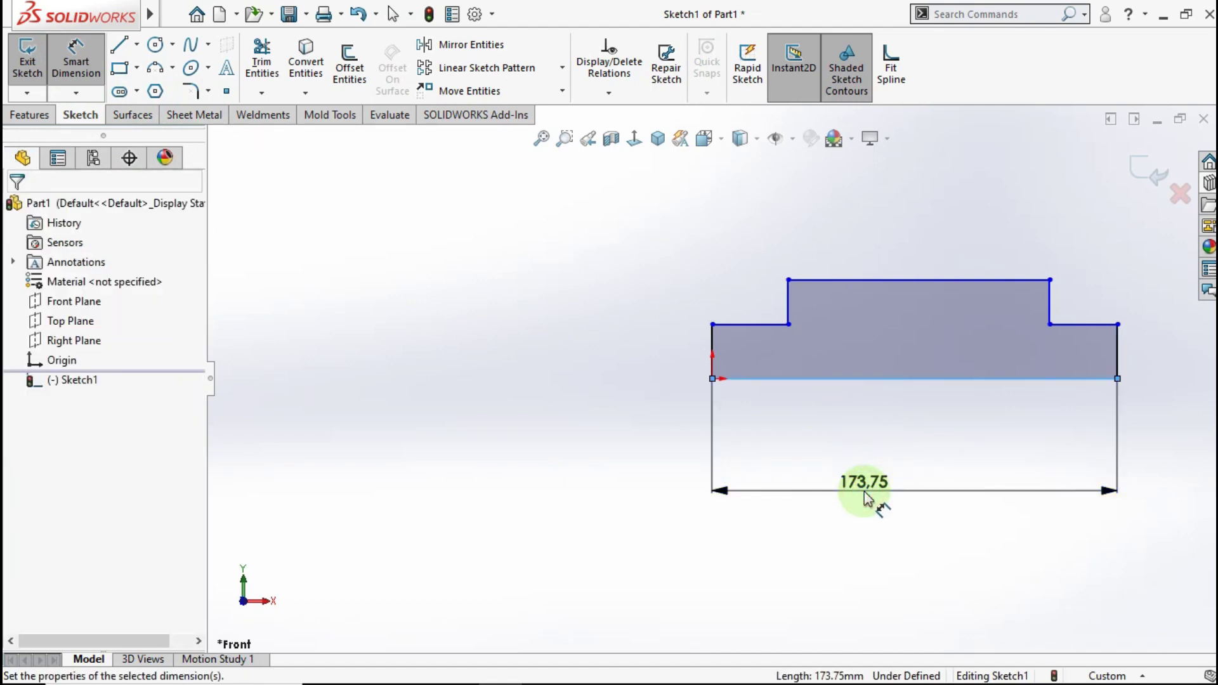
click(865, 492)
text(170)
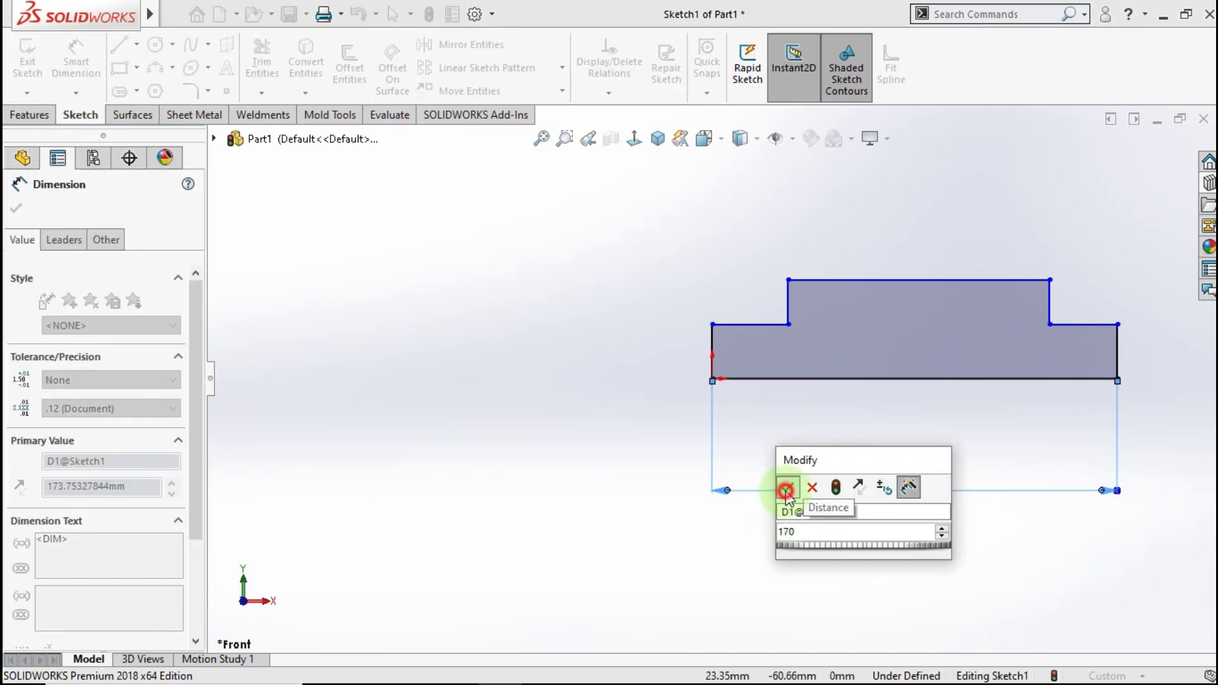
click(786, 489)
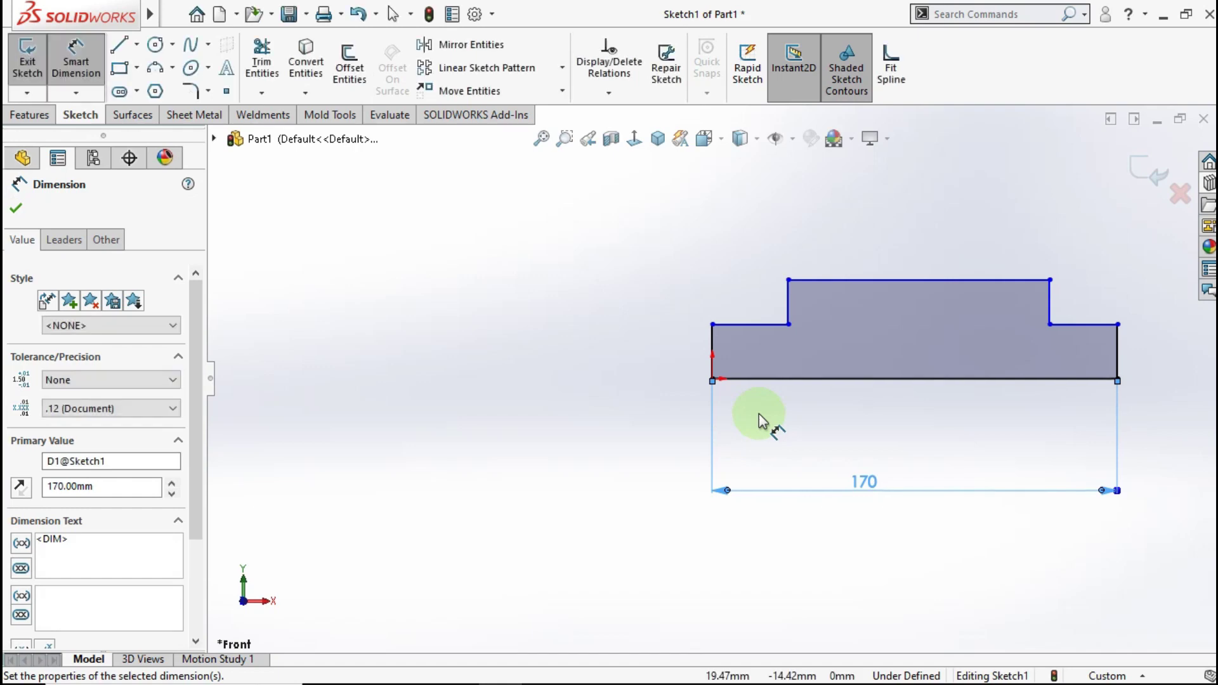
scroll(1038, 380, up, 1)
scroll(951, 360, down, 1)
scroll(901, 362, down, 1)
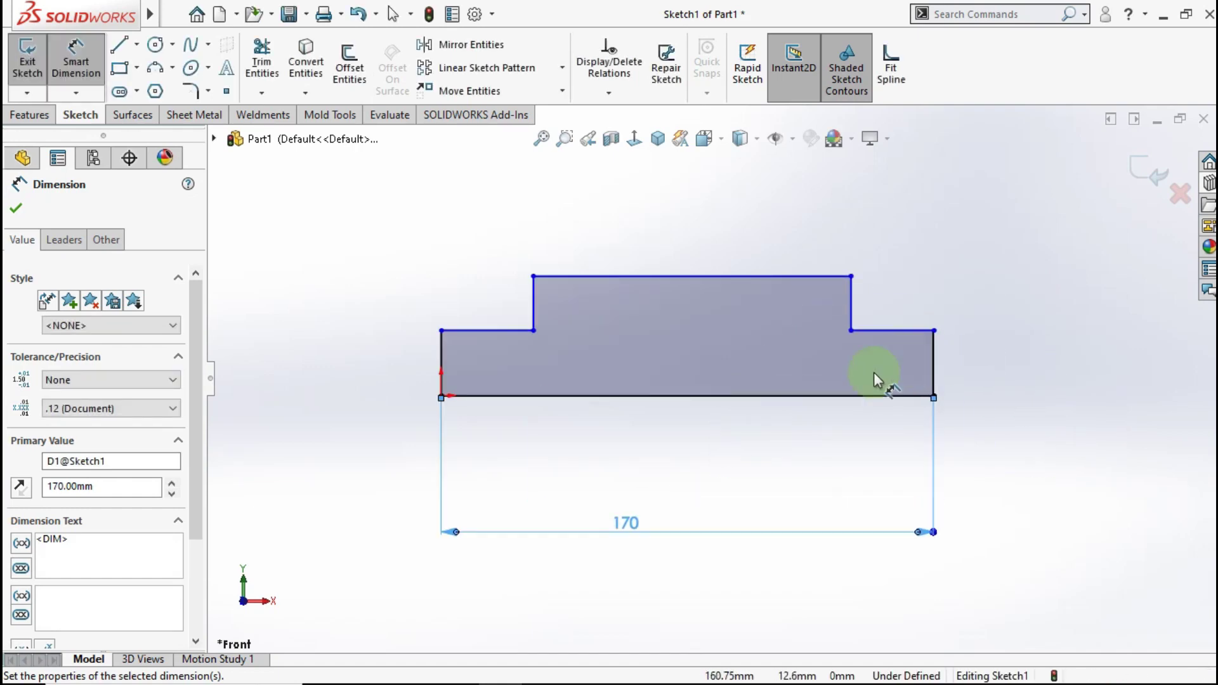
- Dimension the left step height 7.5 mm and the overall height 12.5 mm
click(437, 361)
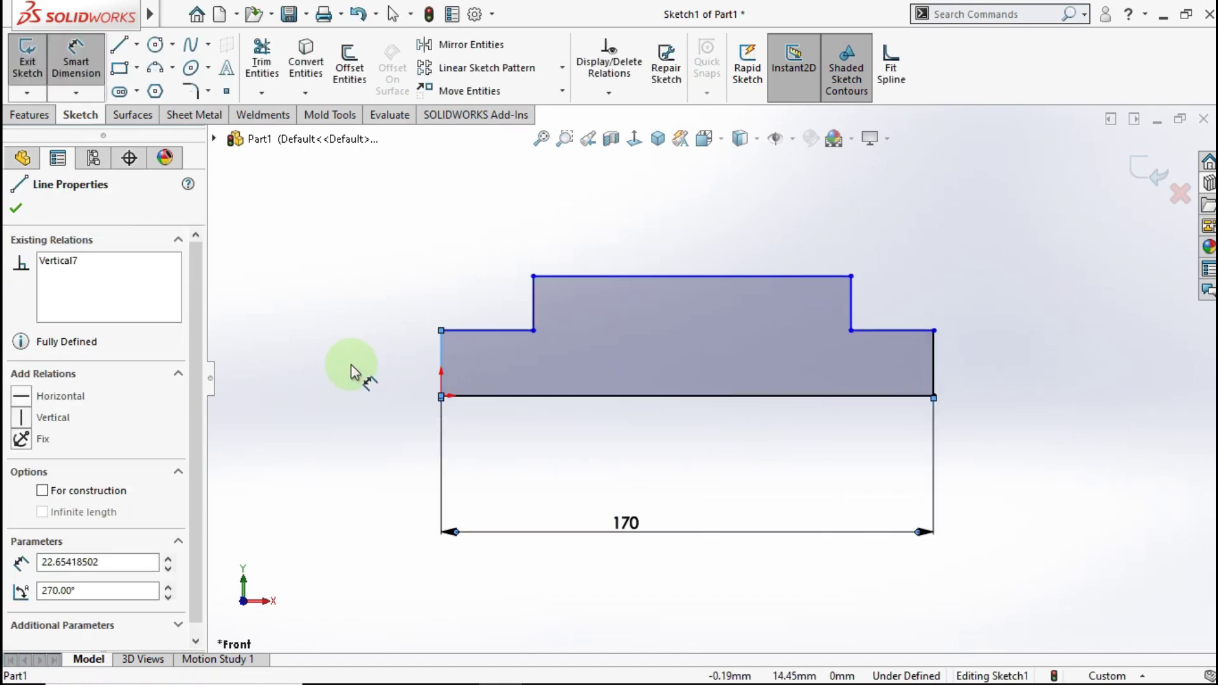
click(343, 380)
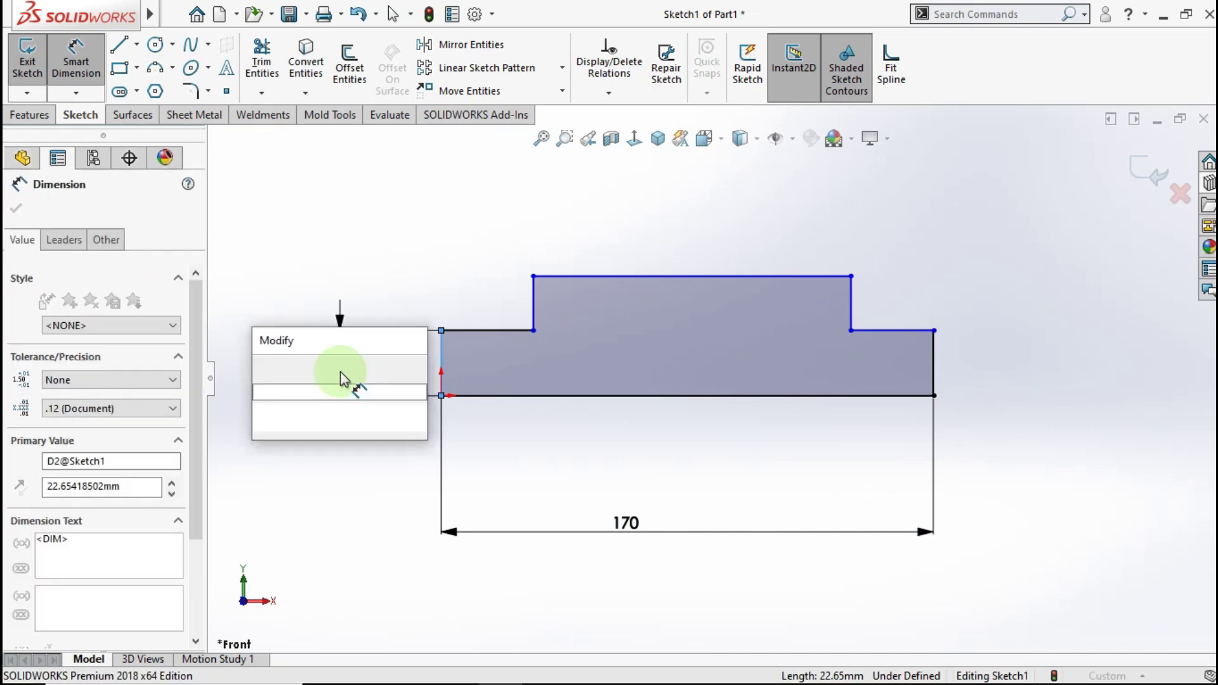
text(7.5)
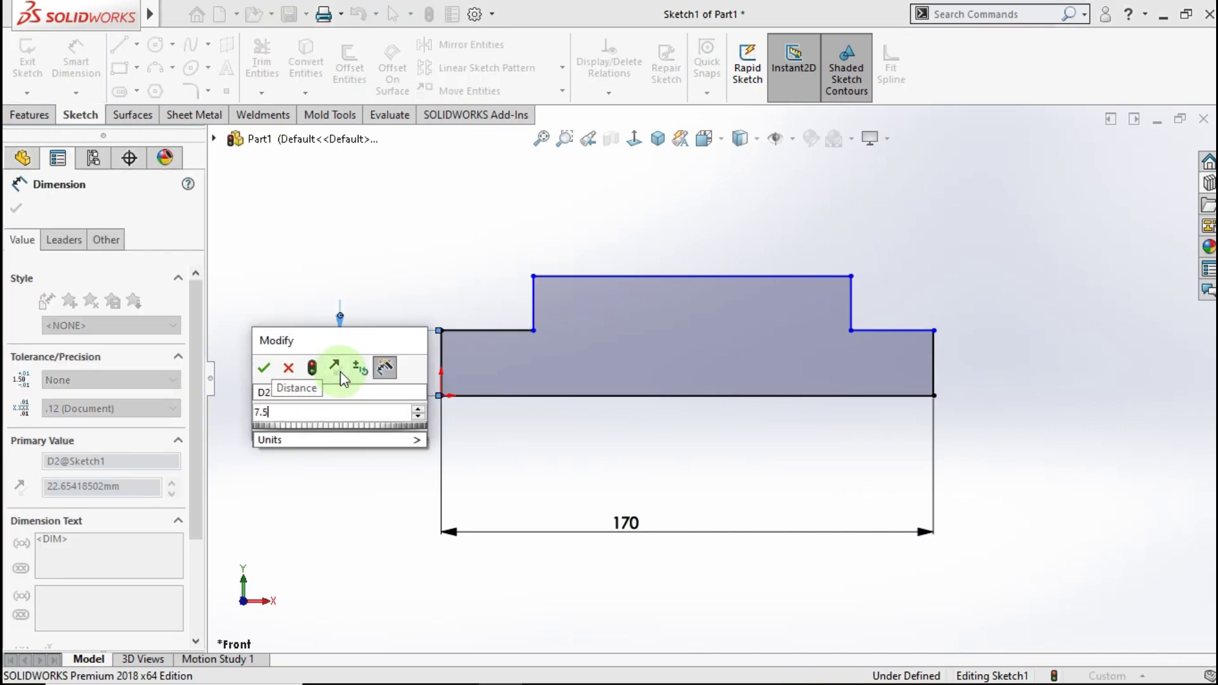
click(262, 367)
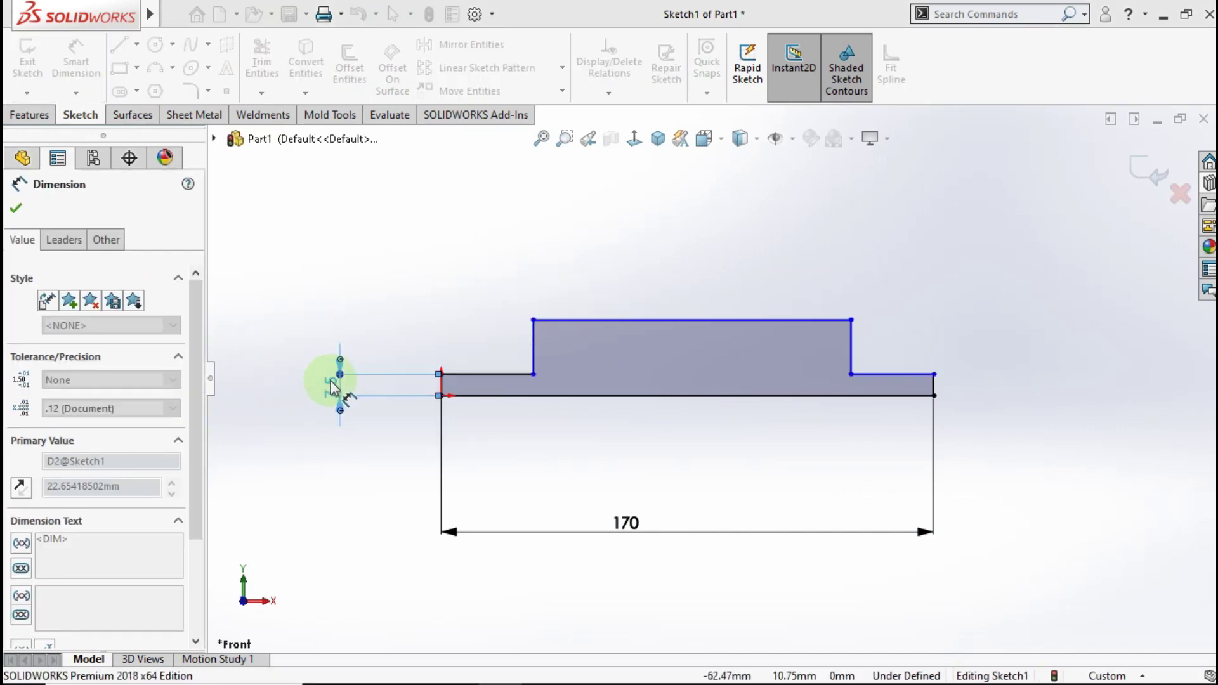
click(540, 396)
click(565, 321)
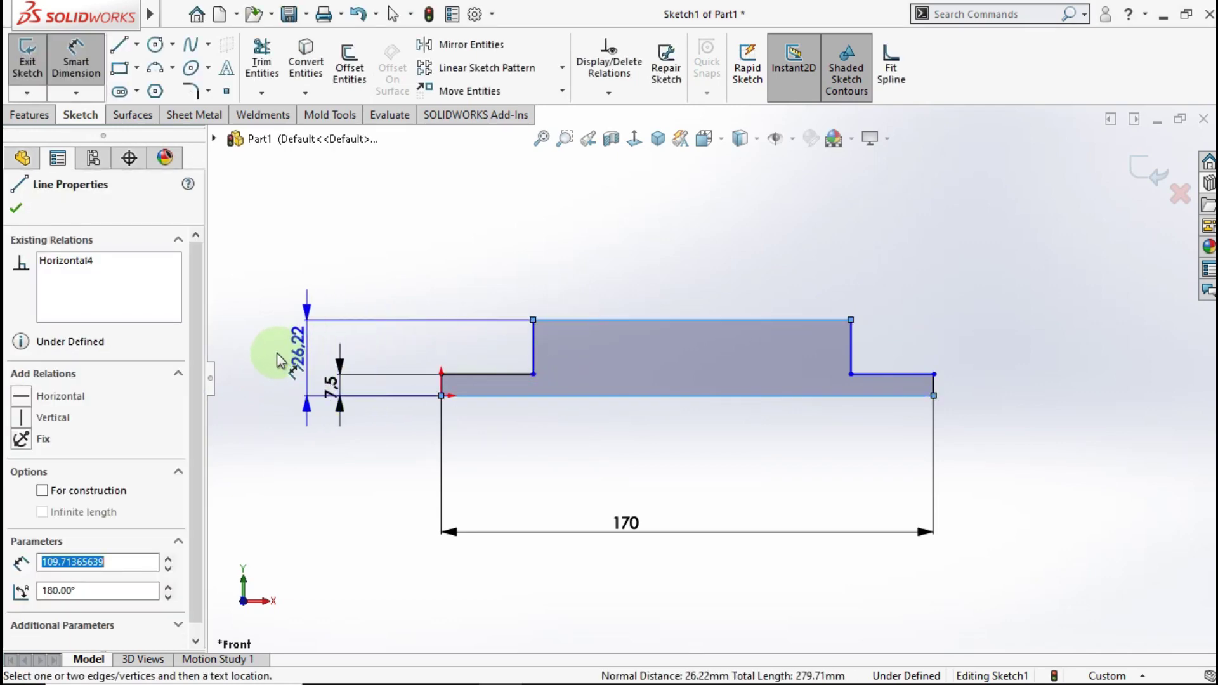
click(279, 363)
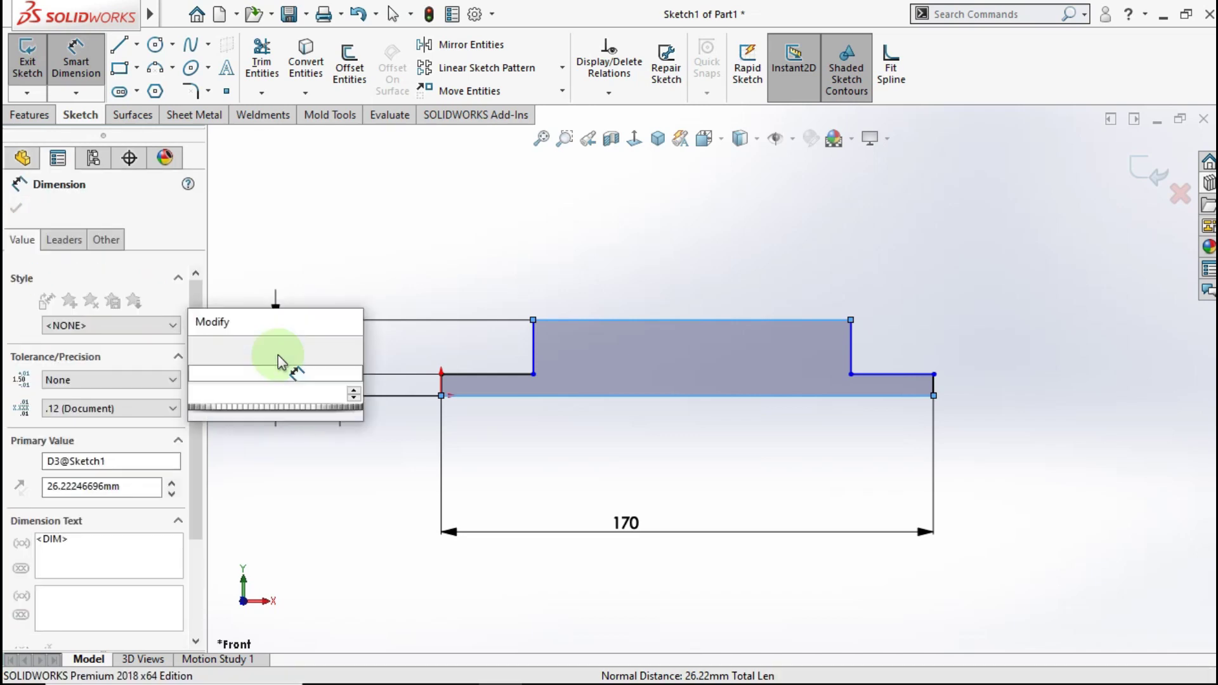
text(12.5)
click(200, 349)
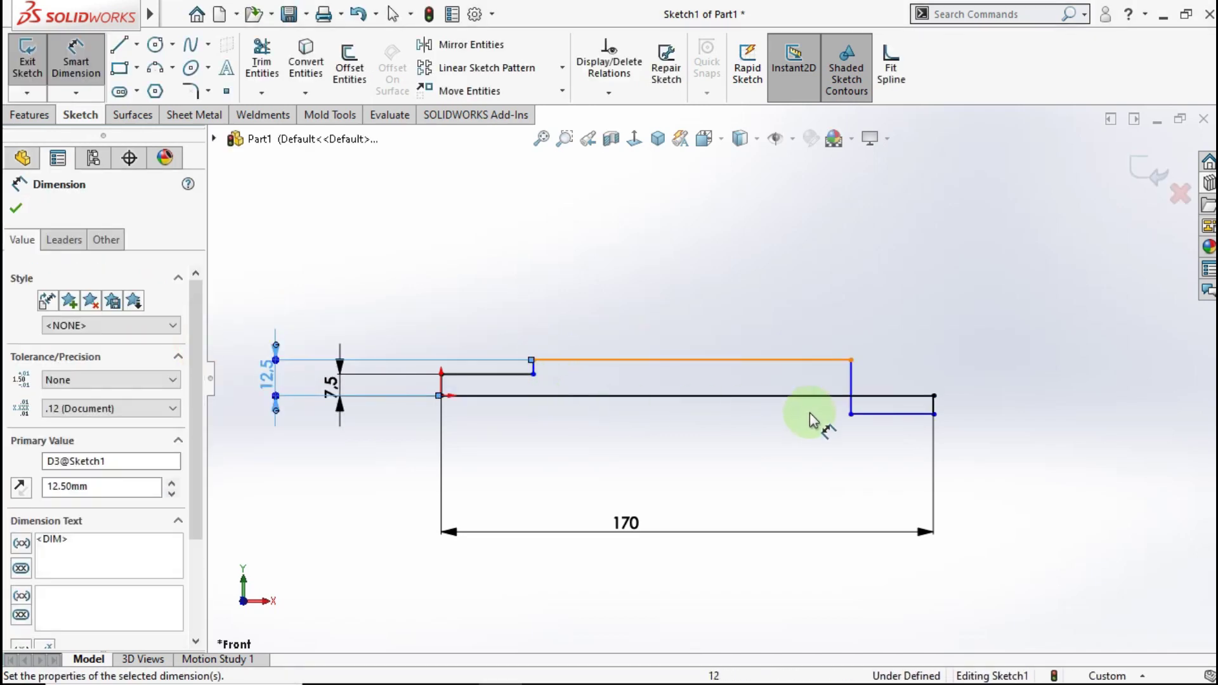
key(Escape)
key(Escape)
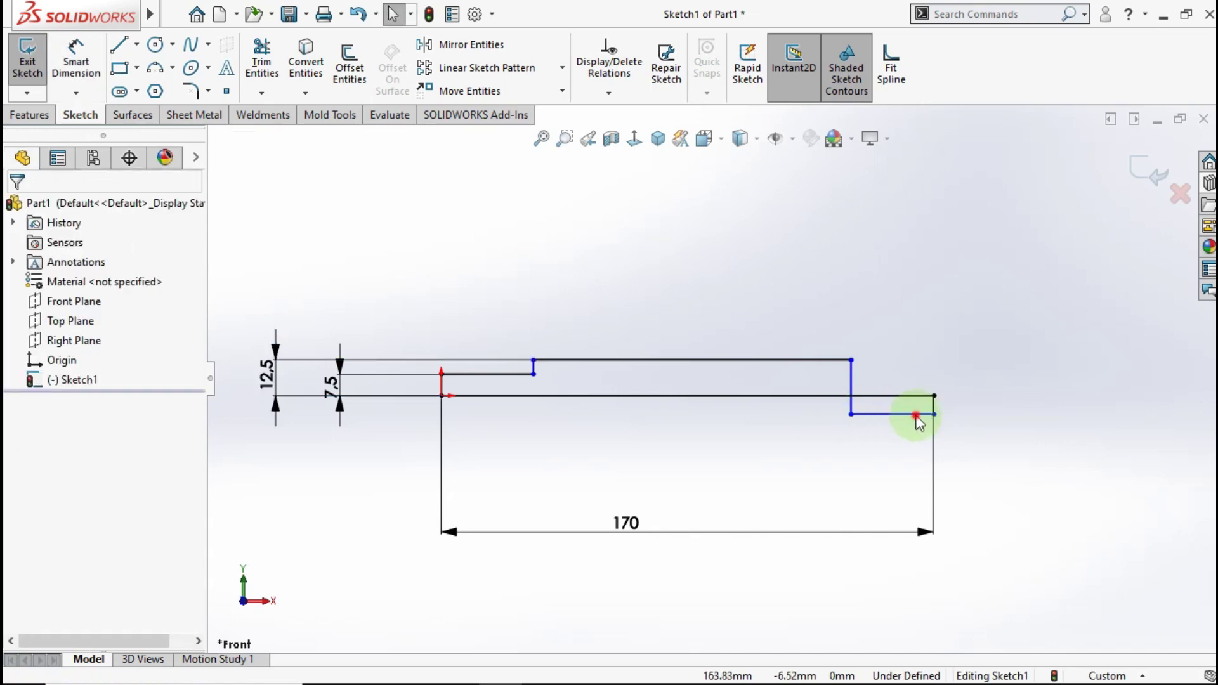
- Make the left and right end edges of the profile equal in length
drag(915, 414, 914, 359)
click(933, 382)
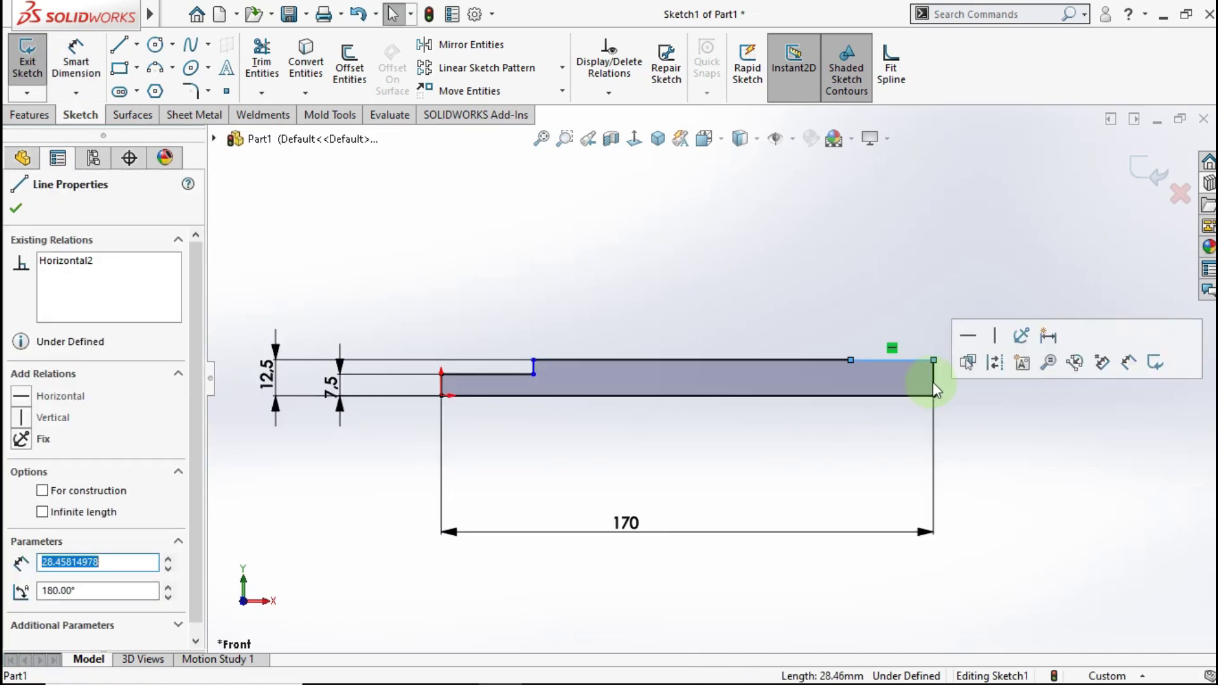
ctrl+click(443, 383)
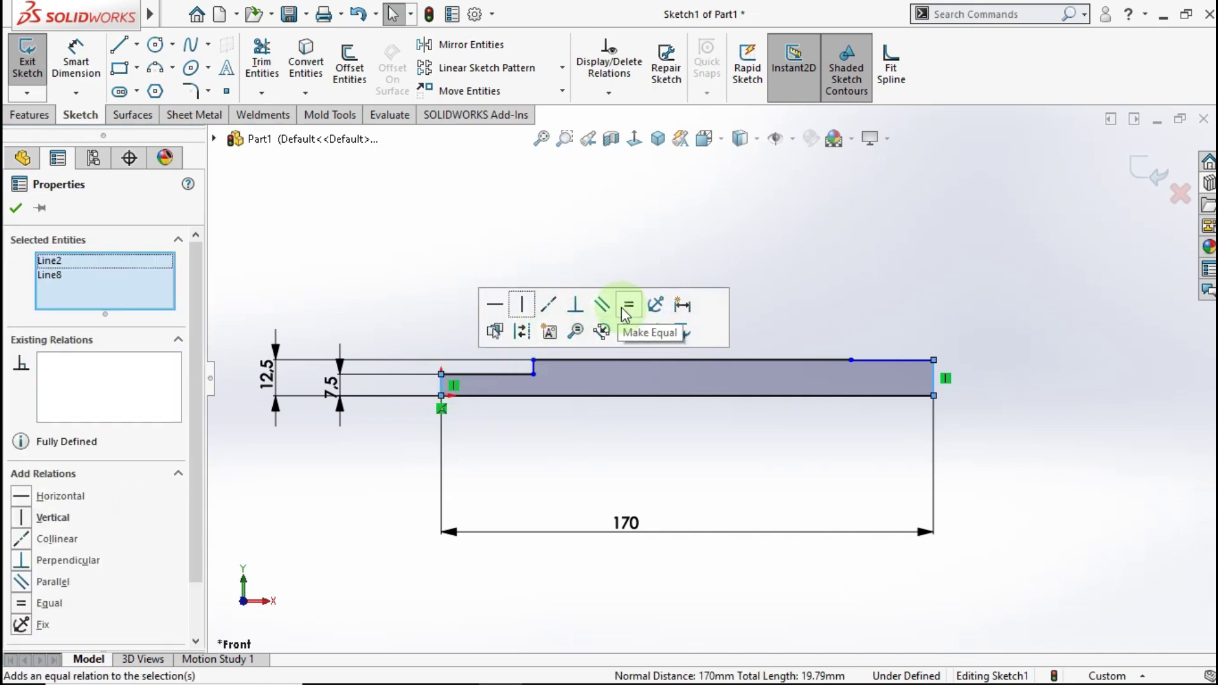
click(905, 339)
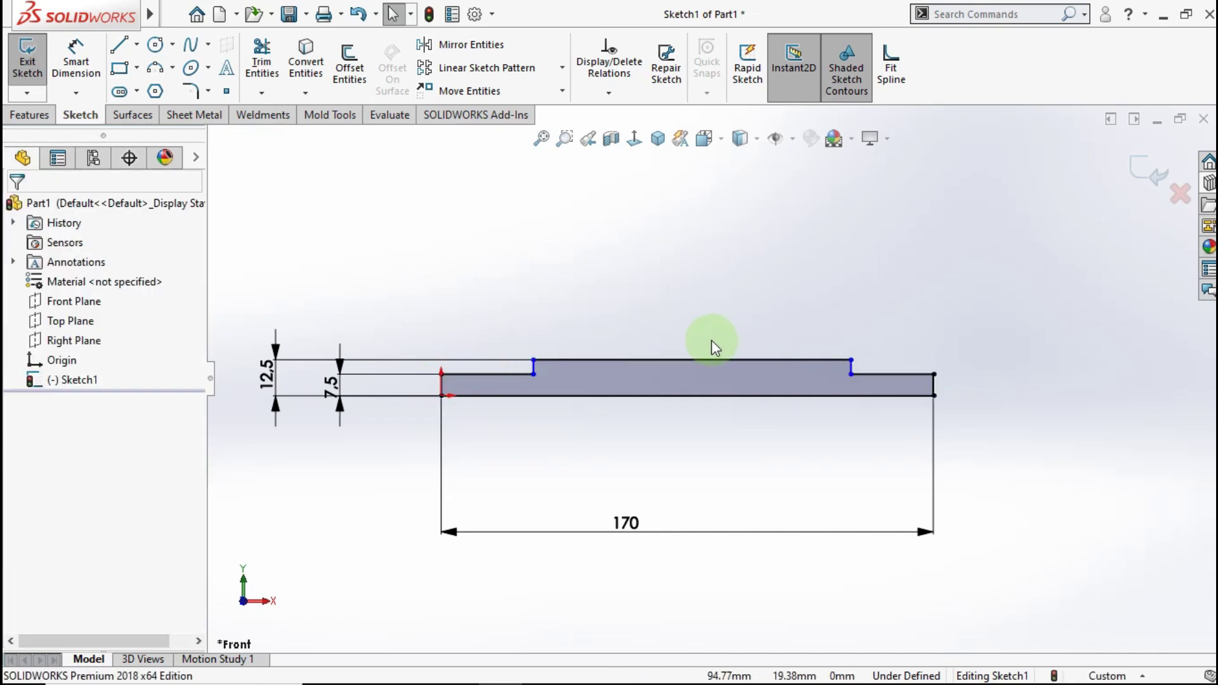
- Dimension the short upper-left step line as 20 mm
click(76, 63)
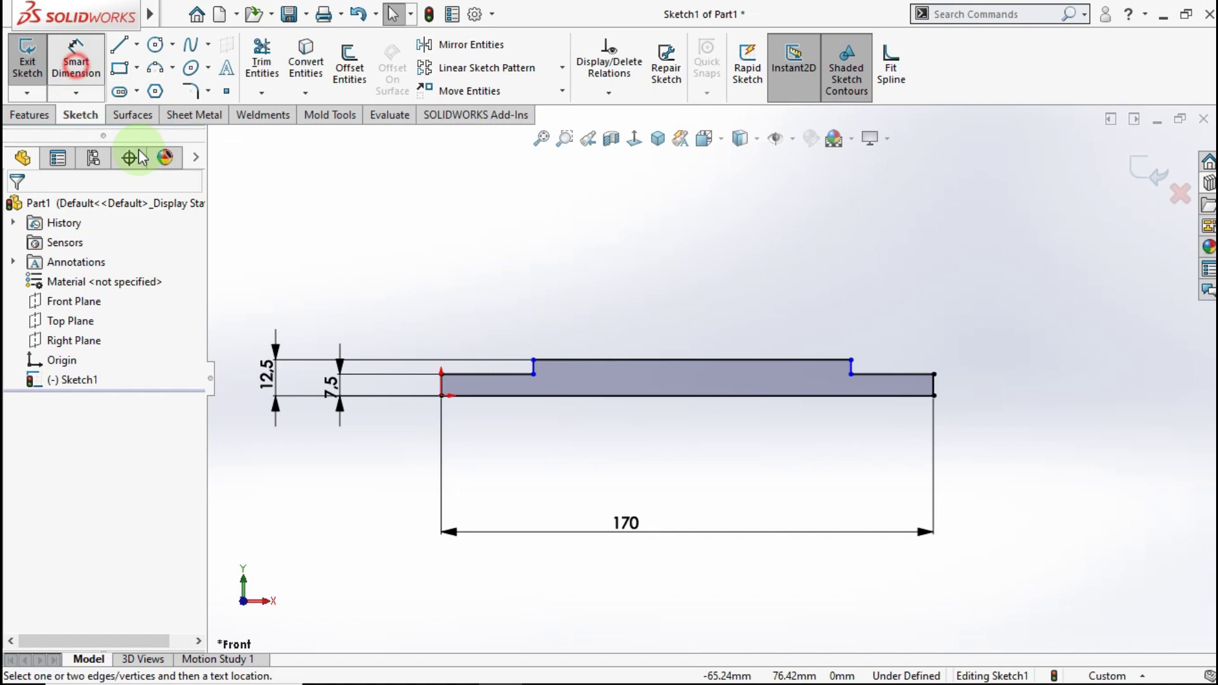
click(466, 376)
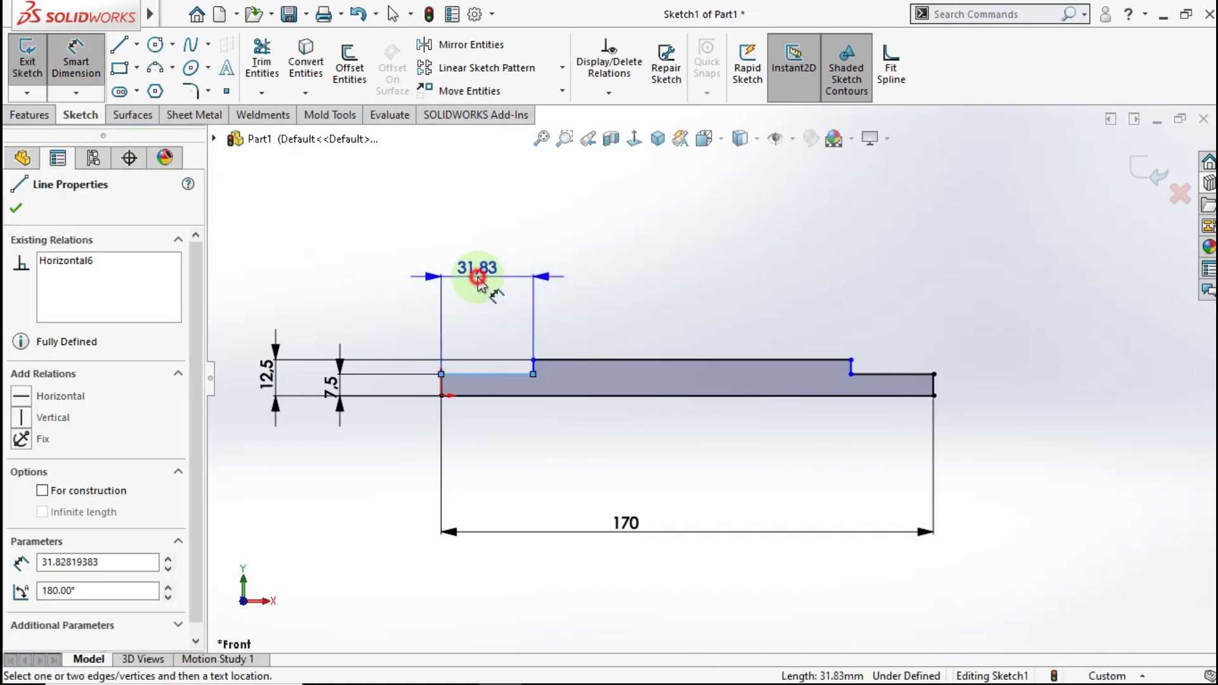
click(480, 284)
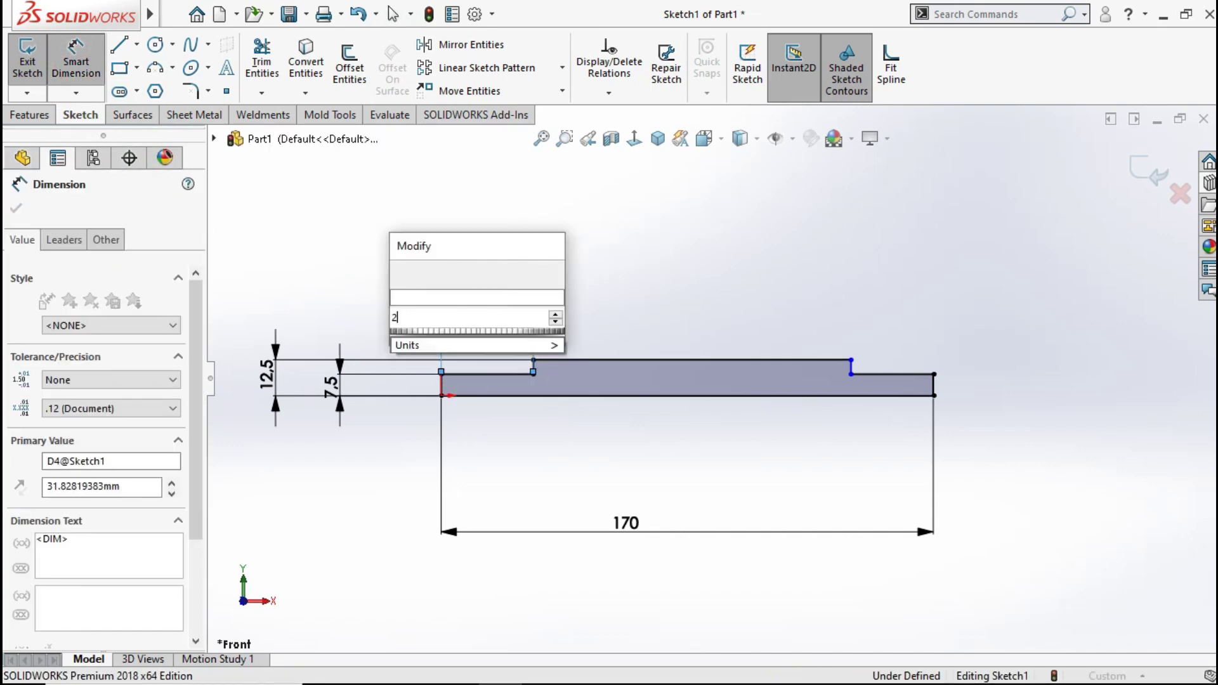
text(20)
click(403, 273)
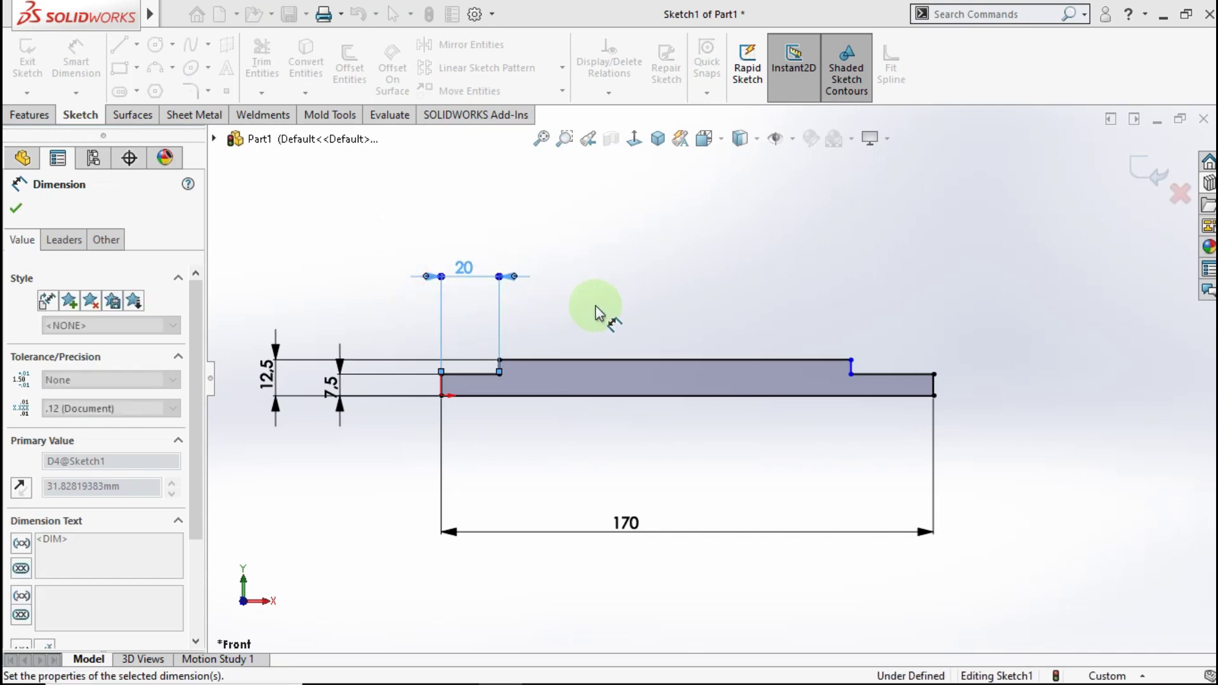
click(617, 306)
- Dimension the long top grip line as 130 mm, cancelling the extra right-end dimension
click(622, 360)
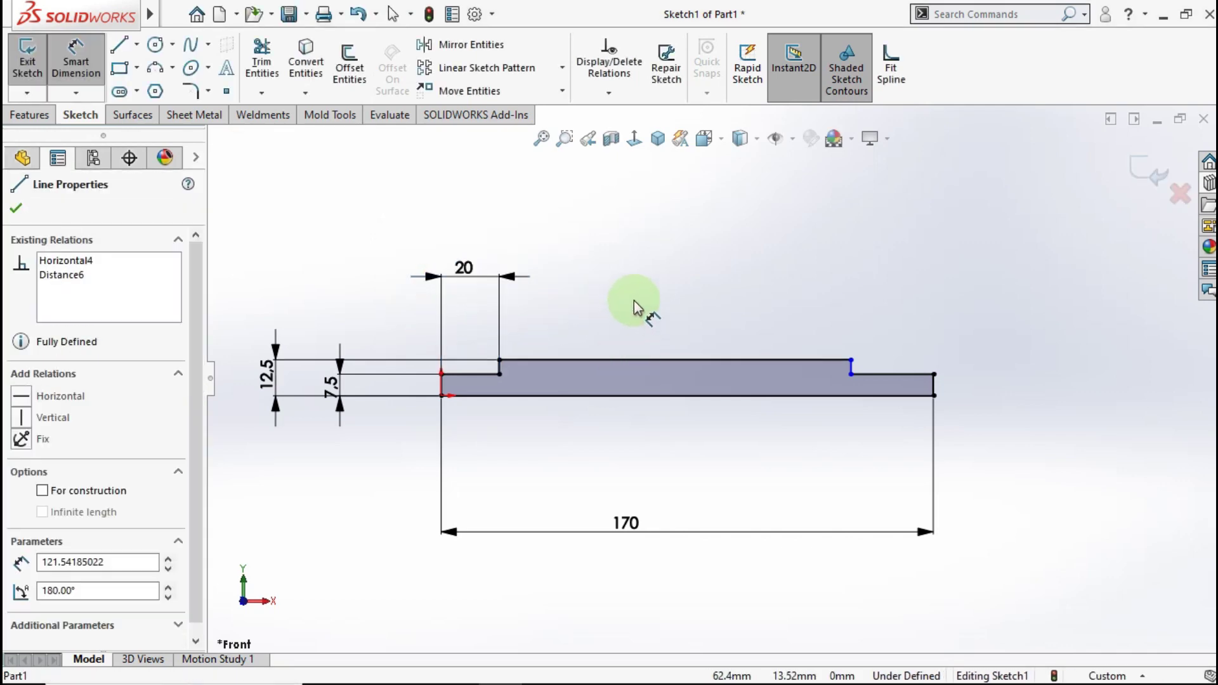
click(634, 330)
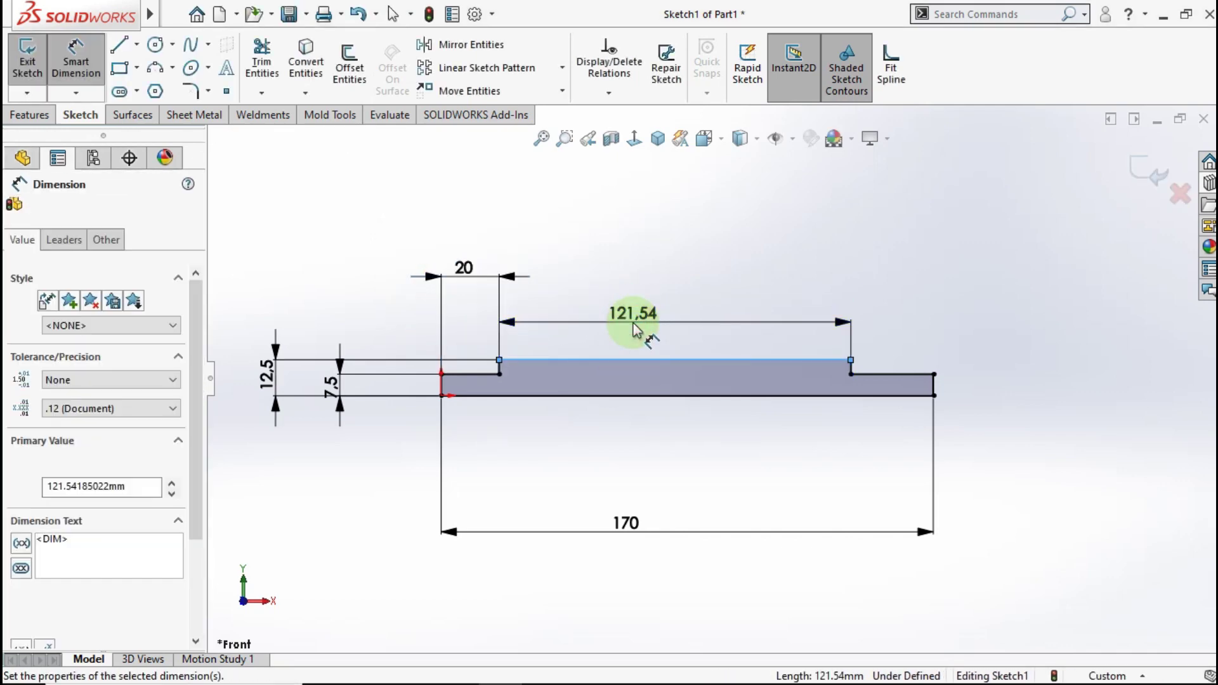
text(130)
click(565, 319)
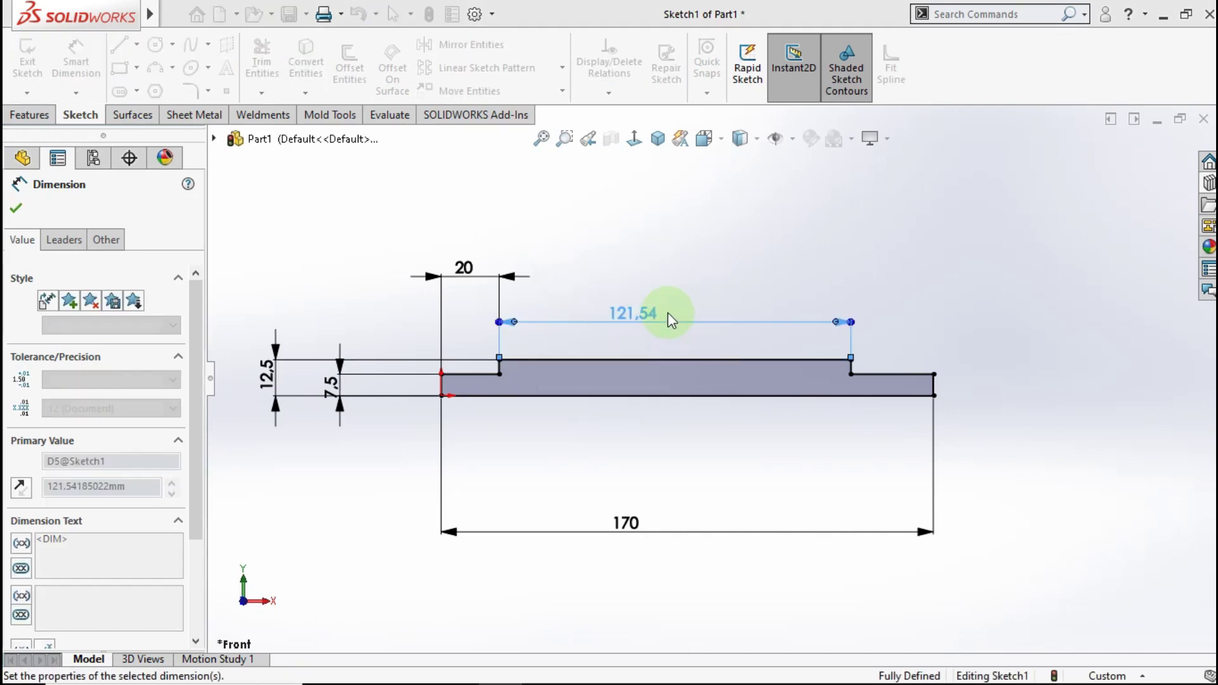
click(990, 376)
click(932, 380)
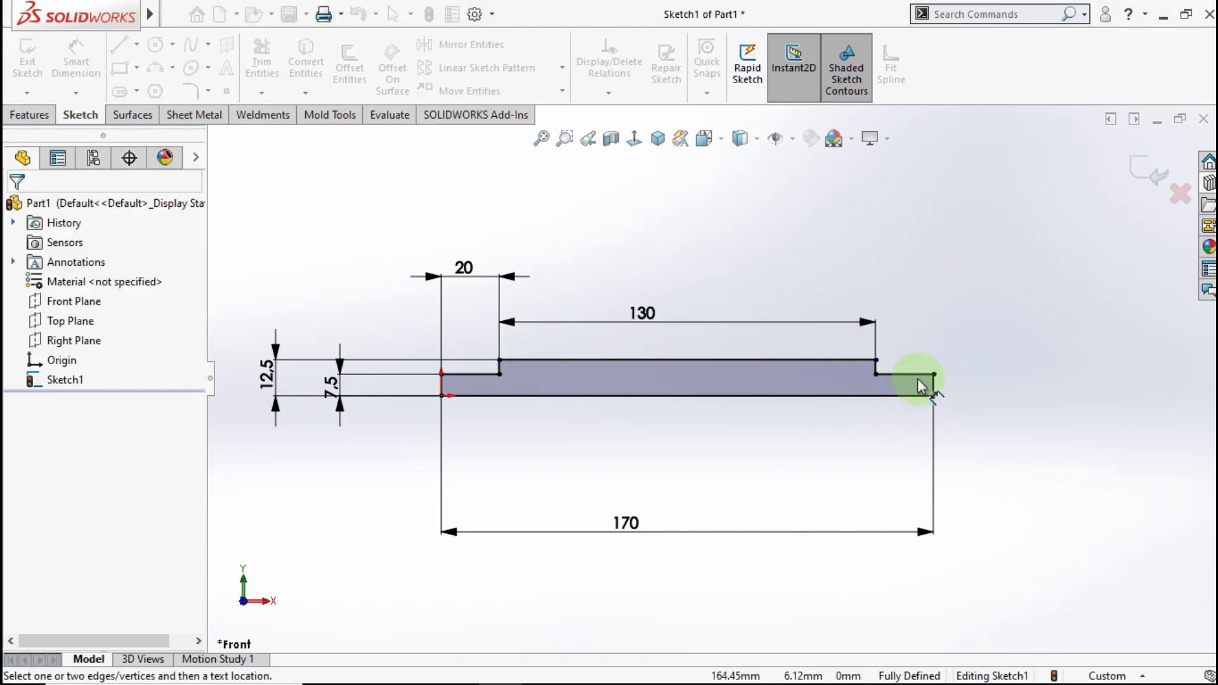
key(Escape)
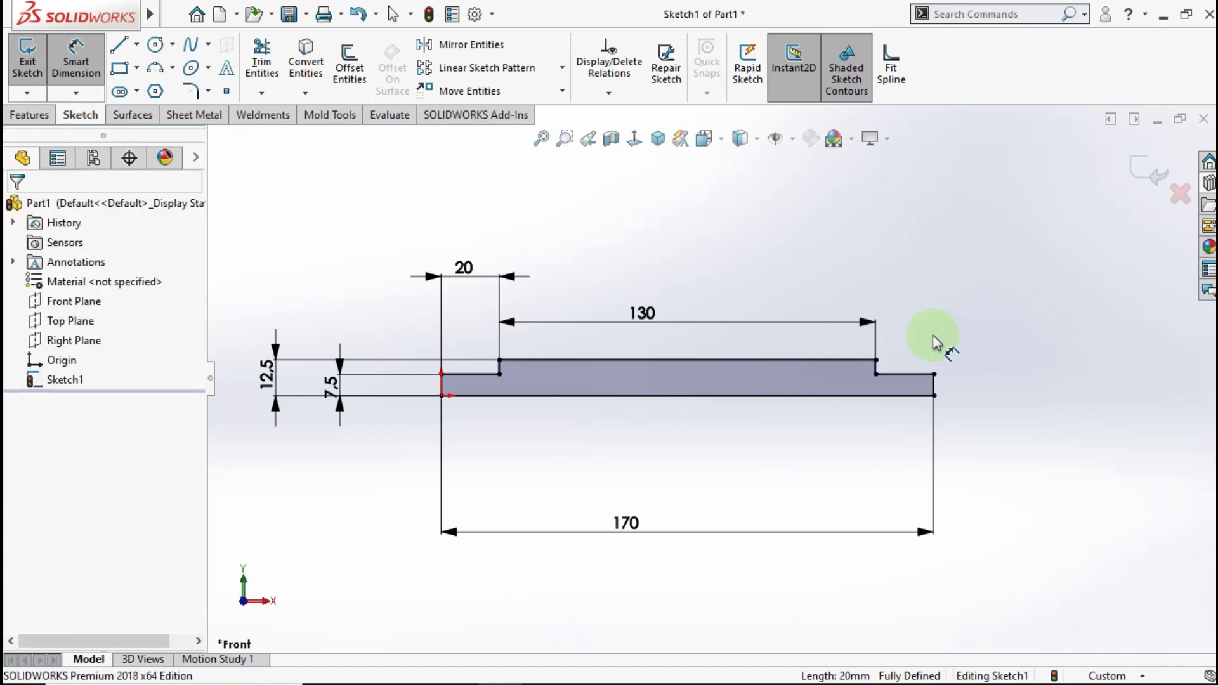
- Revolve the handle profile 360° about its bottom line to form the Revolve1 shaft
click(30, 113)
click(110, 65)
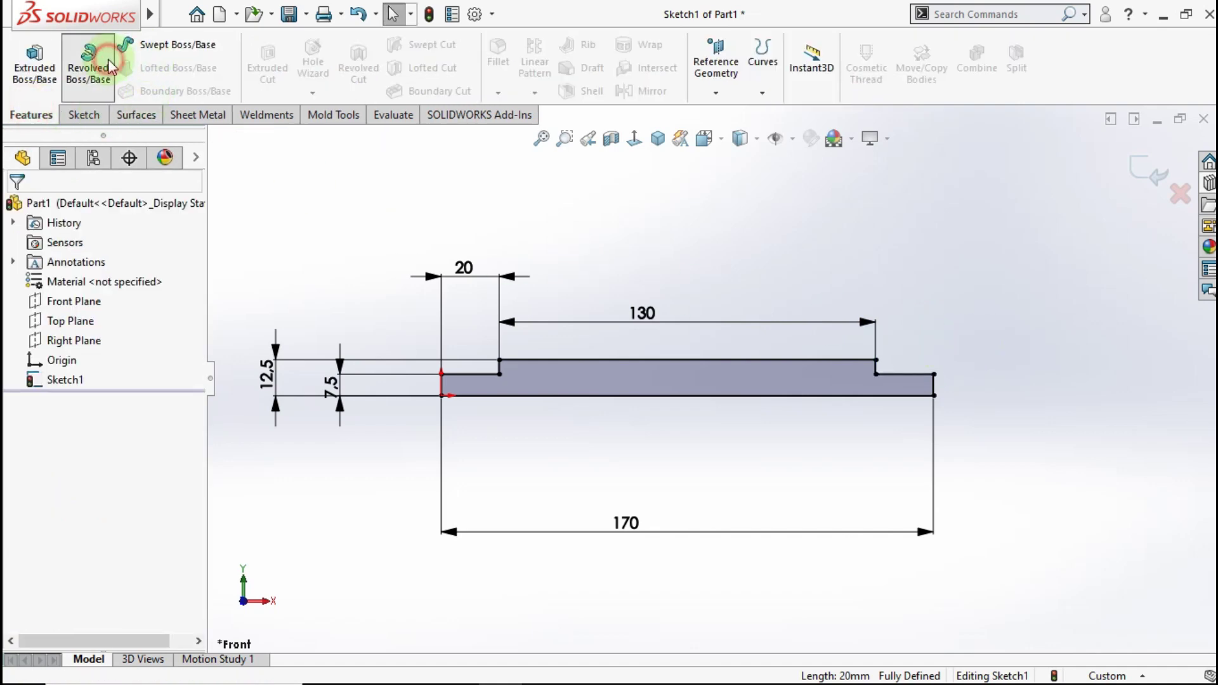
click(645, 367)
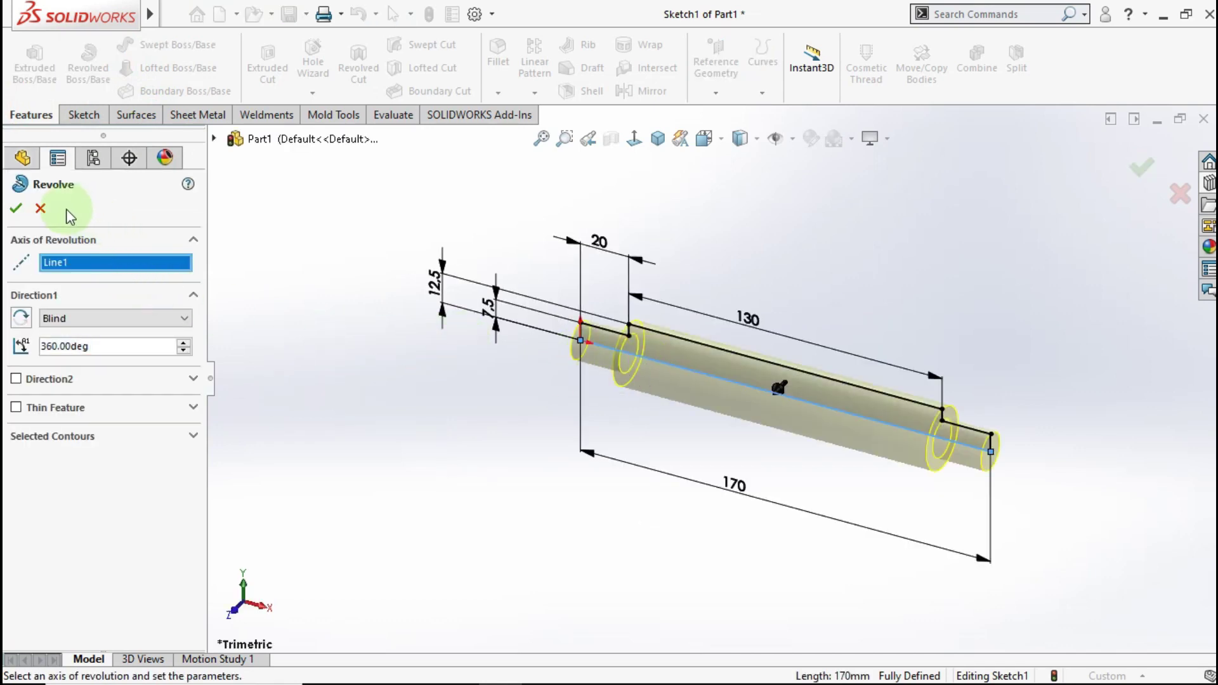
click(16, 210)
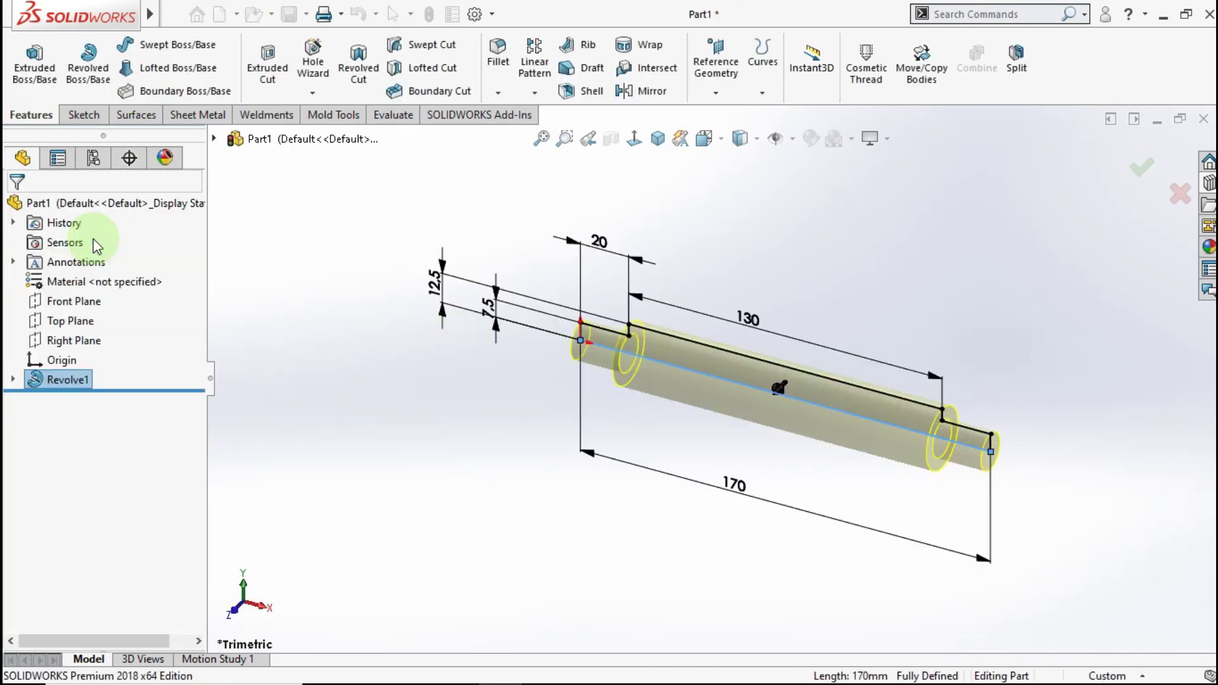
click(294, 407)
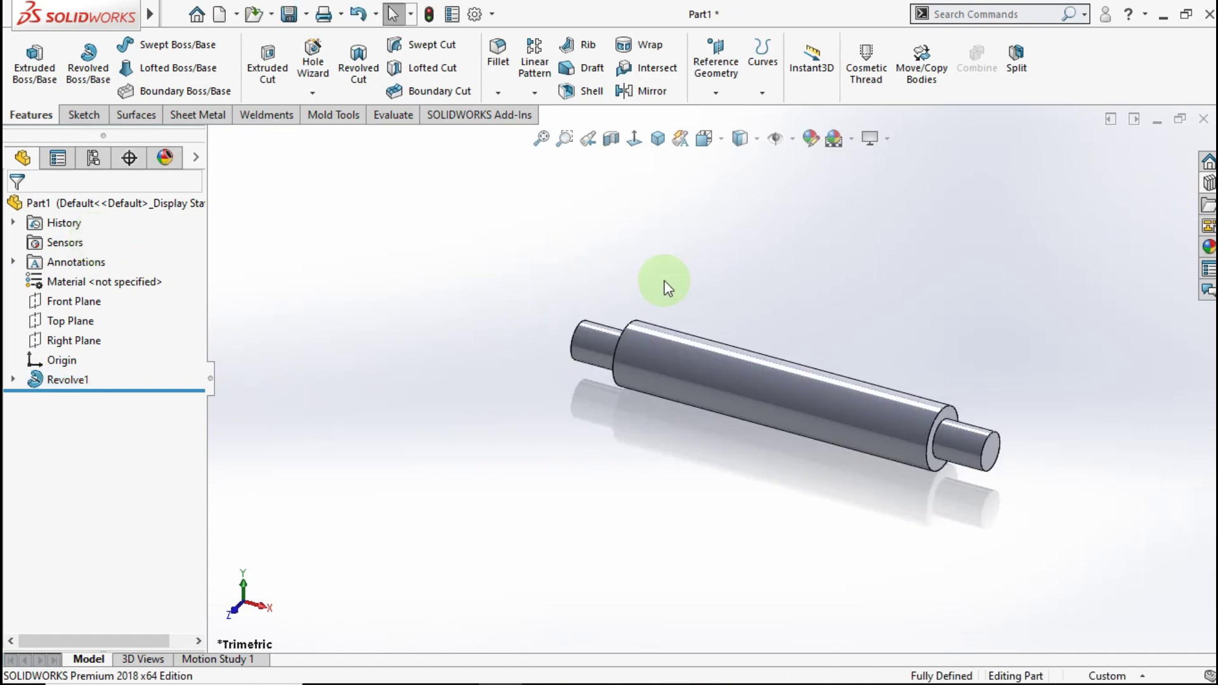
middle_drag(663, 282, 764, 354)
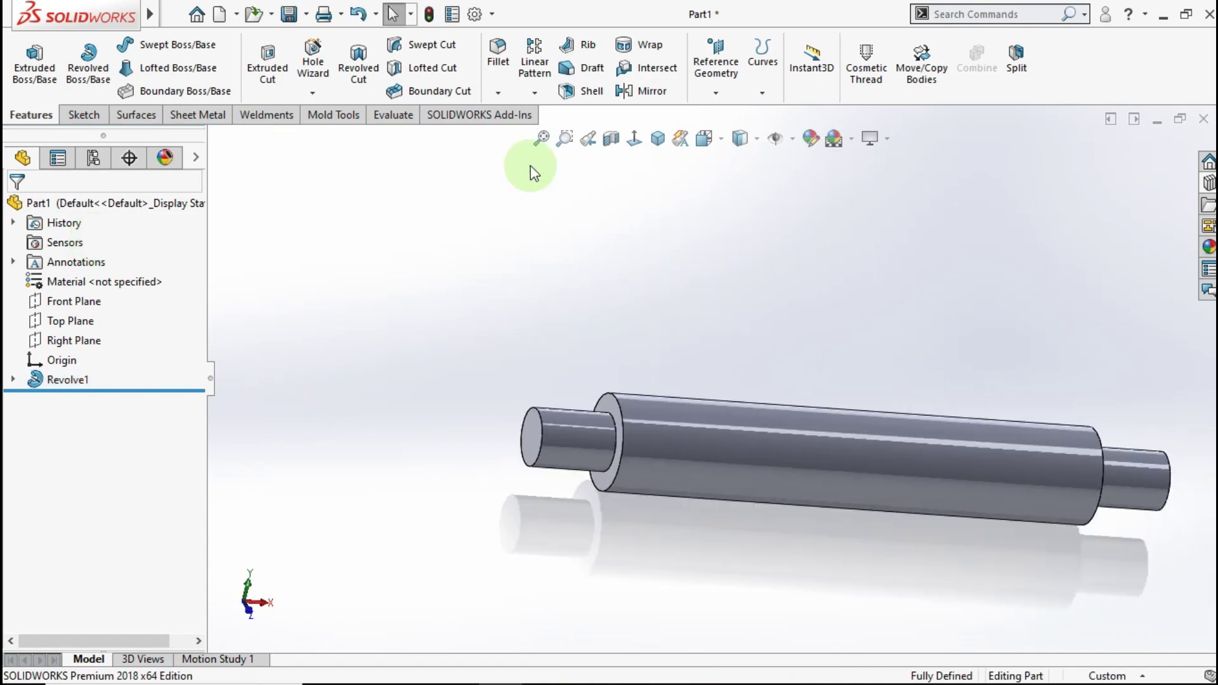
click(499, 93)
click(519, 136)
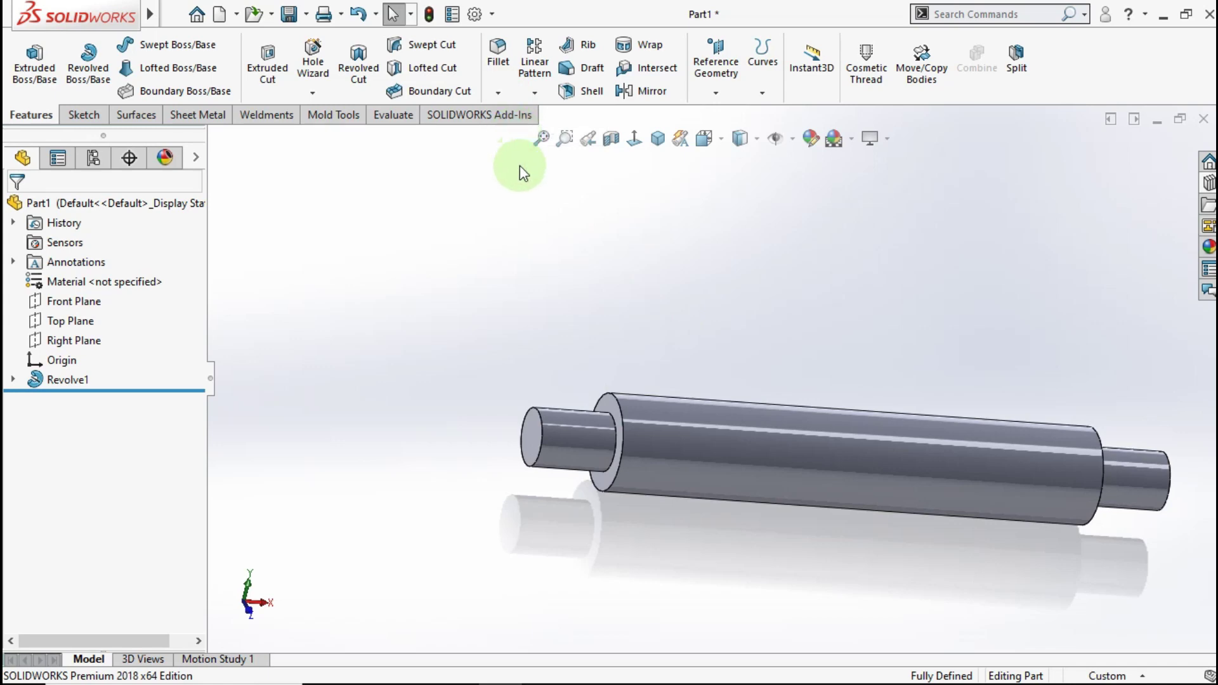
- Chamfer both shaft end edges and both step edges at 1 mm × 45°
scroll(557, 438, down, 2)
click(554, 428)
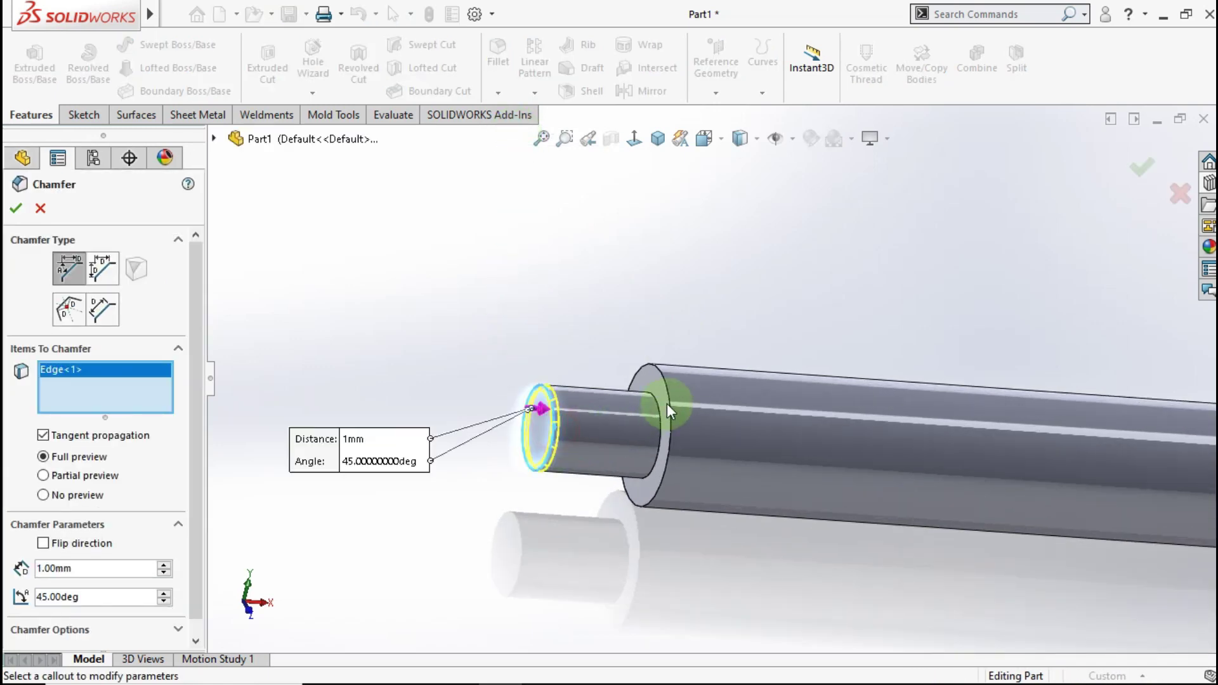
click(669, 398)
scroll(1079, 488, up, 3)
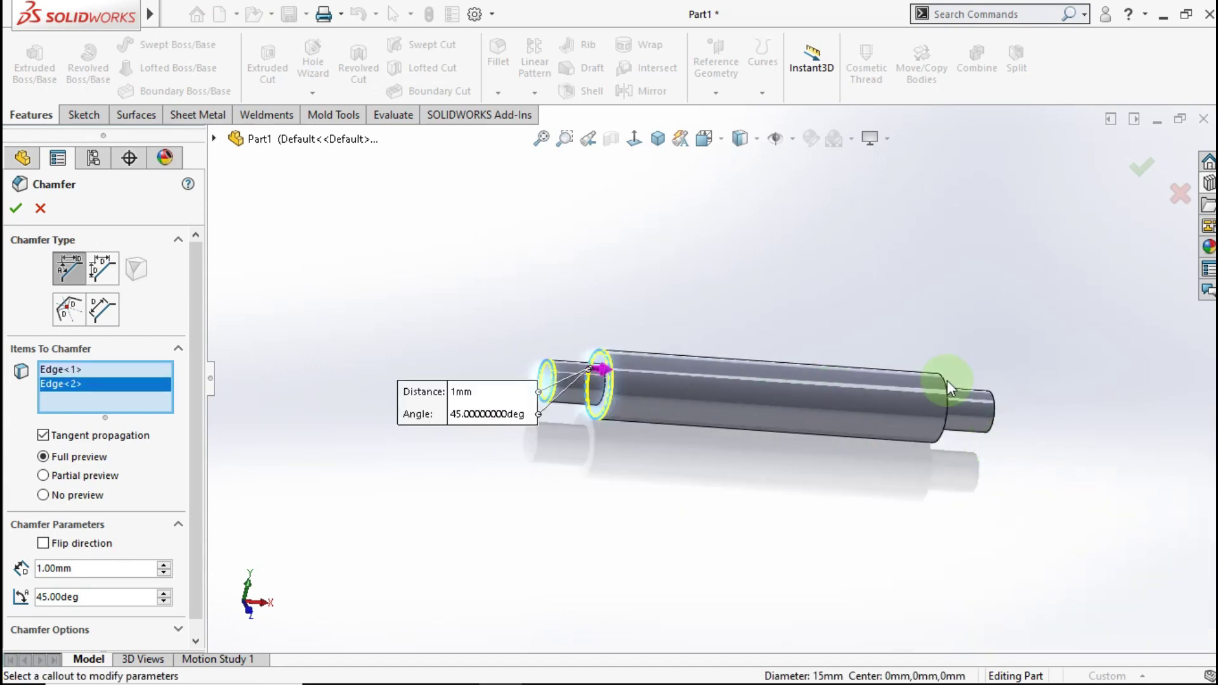
scroll(946, 379, down, 4)
mouse_move(946, 380)
middle_down()
mouse_move(816, 416)
mouse_move(794, 348)
middle_up()
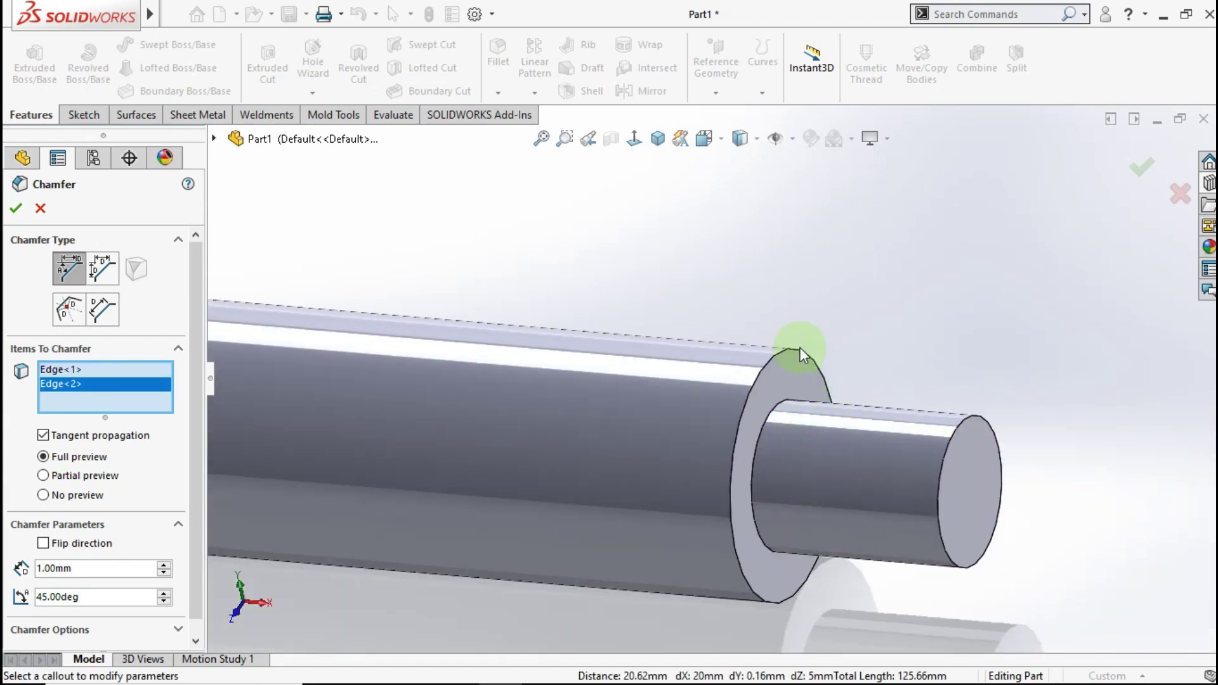
click(801, 347)
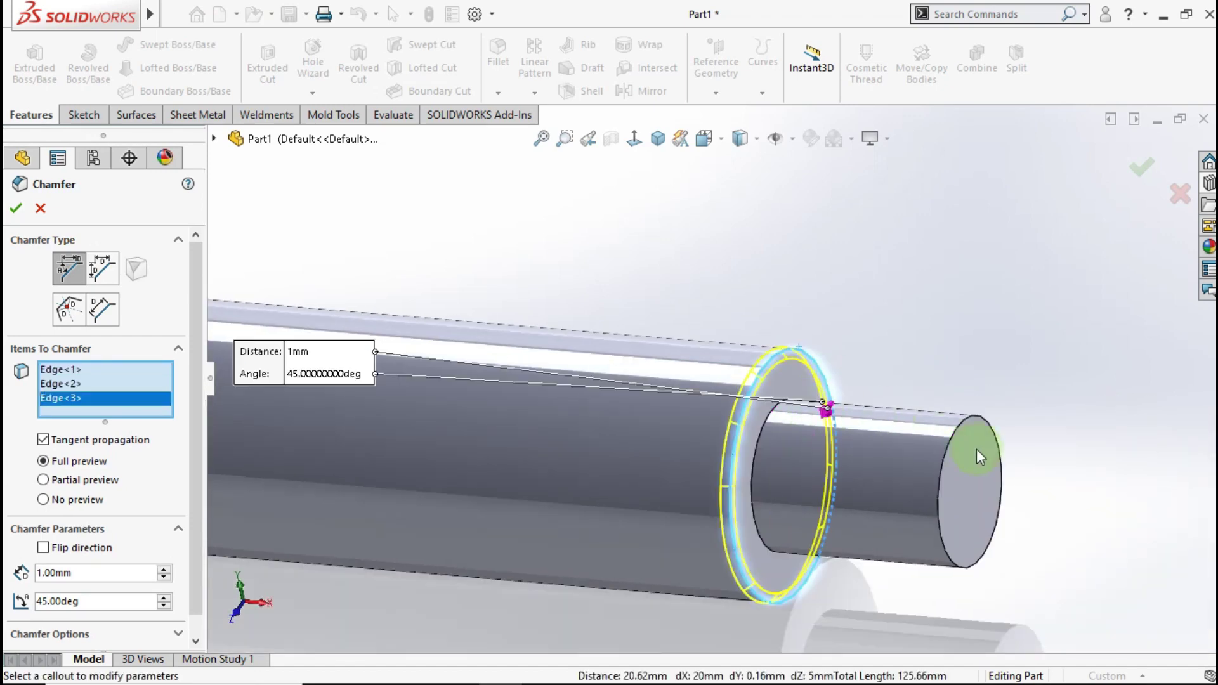
click(976, 417)
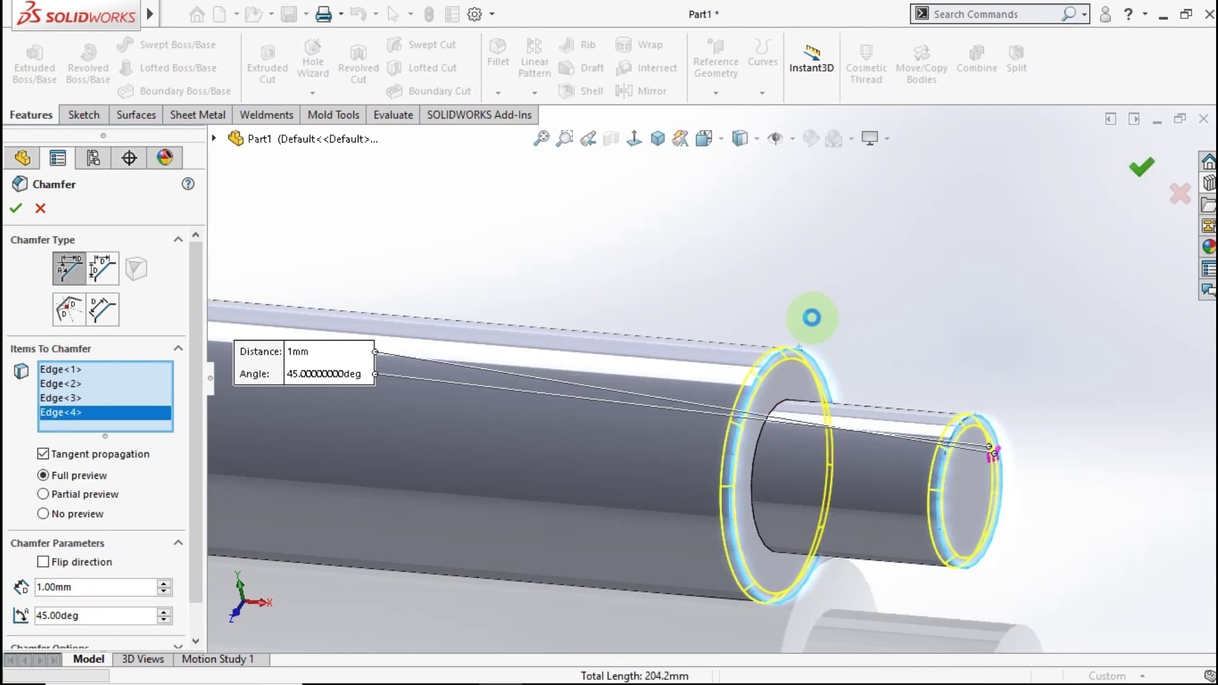
key(Return)
scroll(690, 389, up, 5)
mouse_move(690, 388)
middle_down()
mouse_move(435, 352)
mouse_move(530, 351)
middle_up()
scroll(445, 346, down, 3)
scroll(530, 352, down, 2)
- Sketch on the left shoulder face and convert its outer edge into a 25 mm circle
click(530, 352)
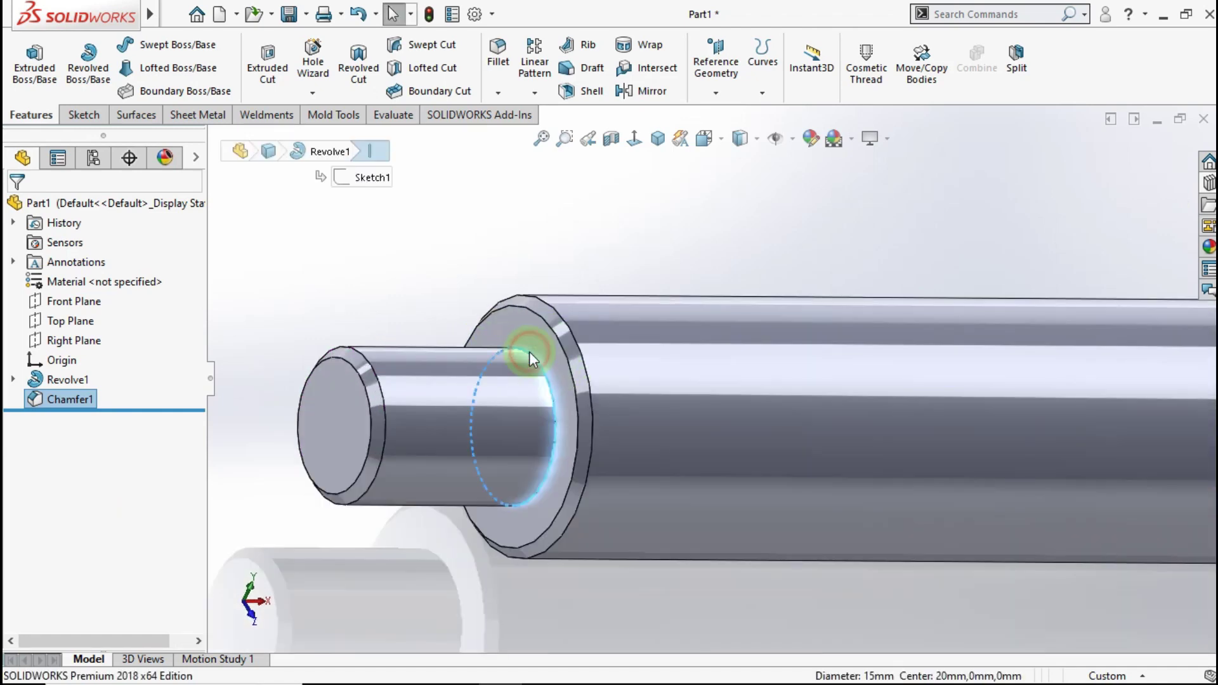
click(607, 292)
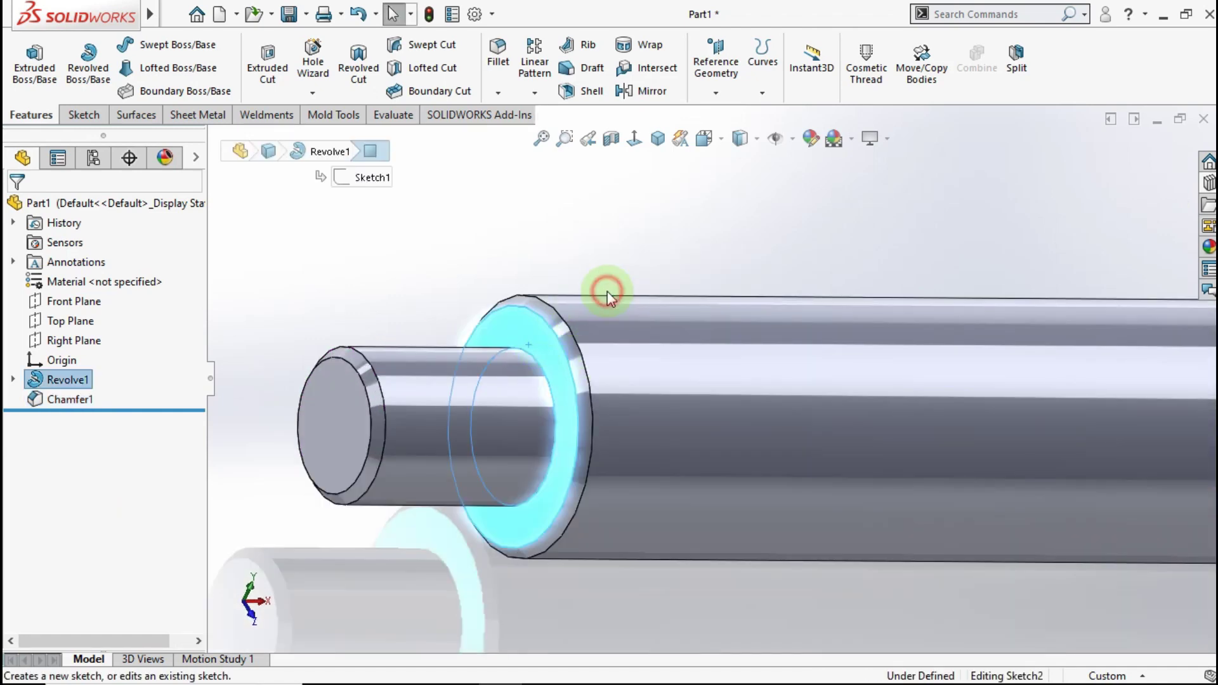
click(608, 249)
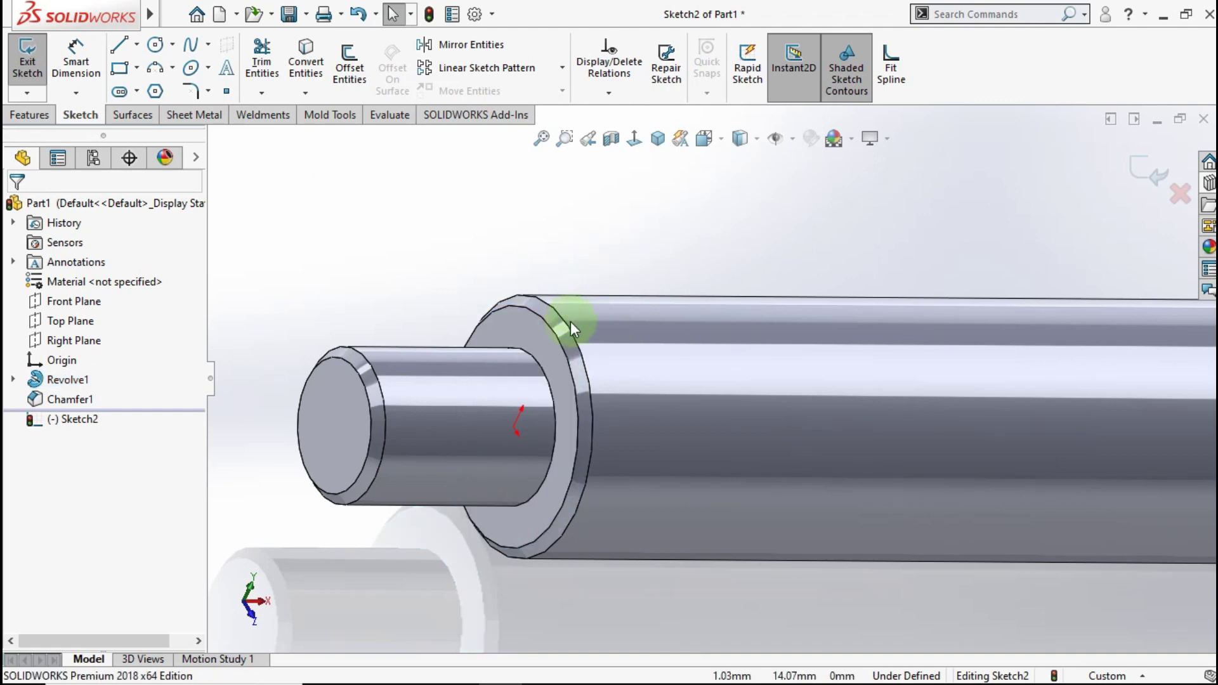
click(569, 327)
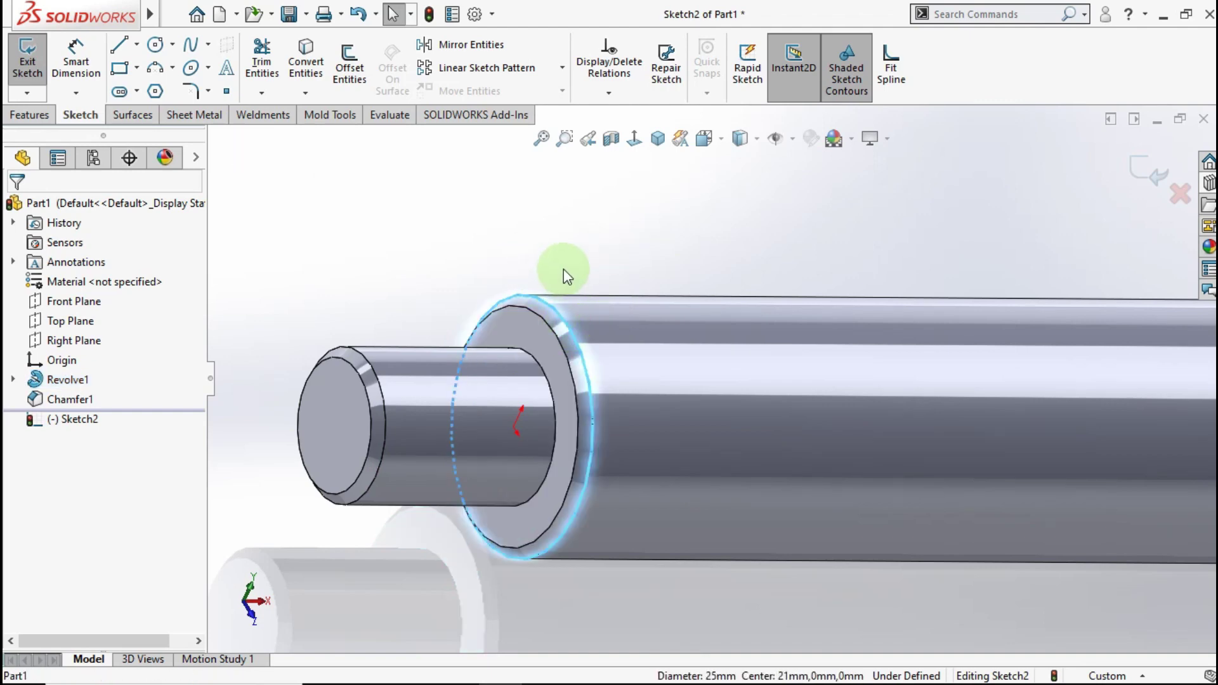
click(316, 66)
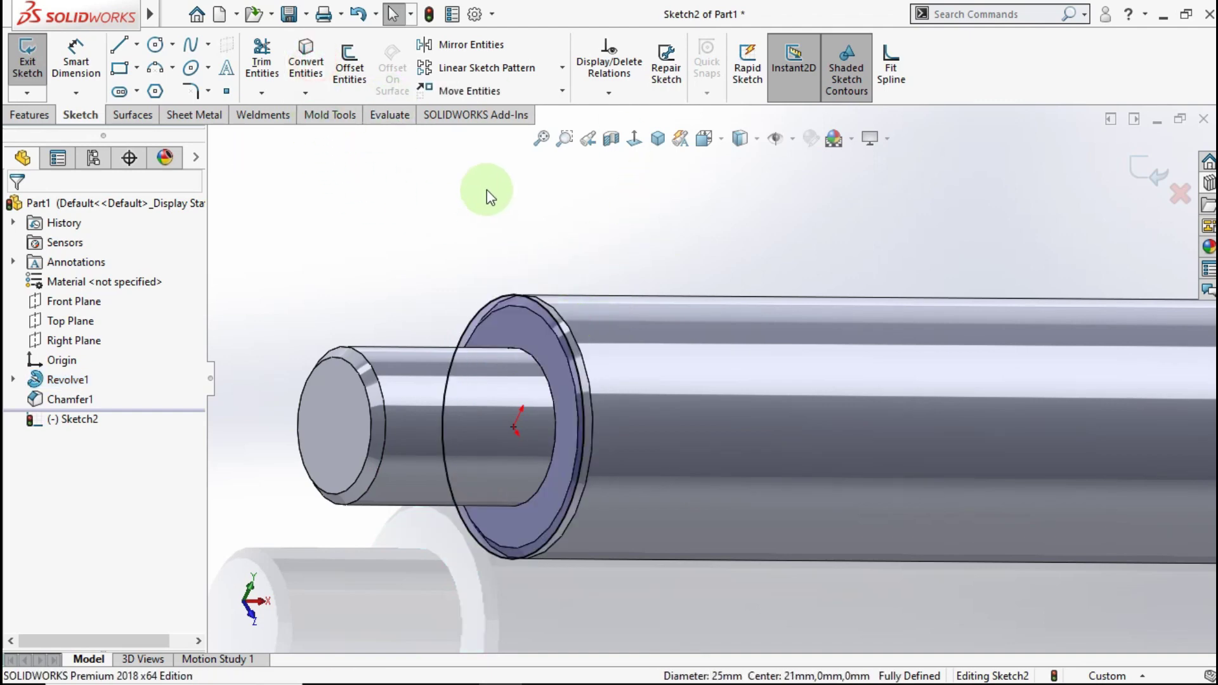
click(45, 116)
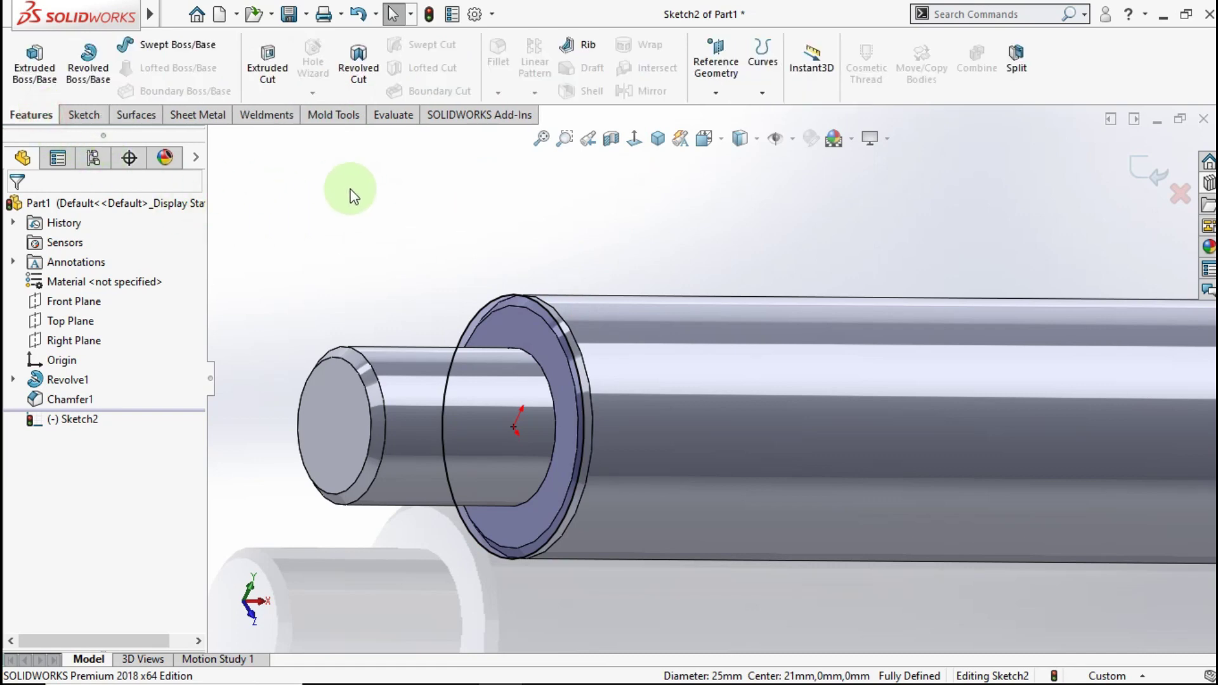
- Start a helix defined by height and revolutions, with reversed direction, 130 mm high
click(762, 92)
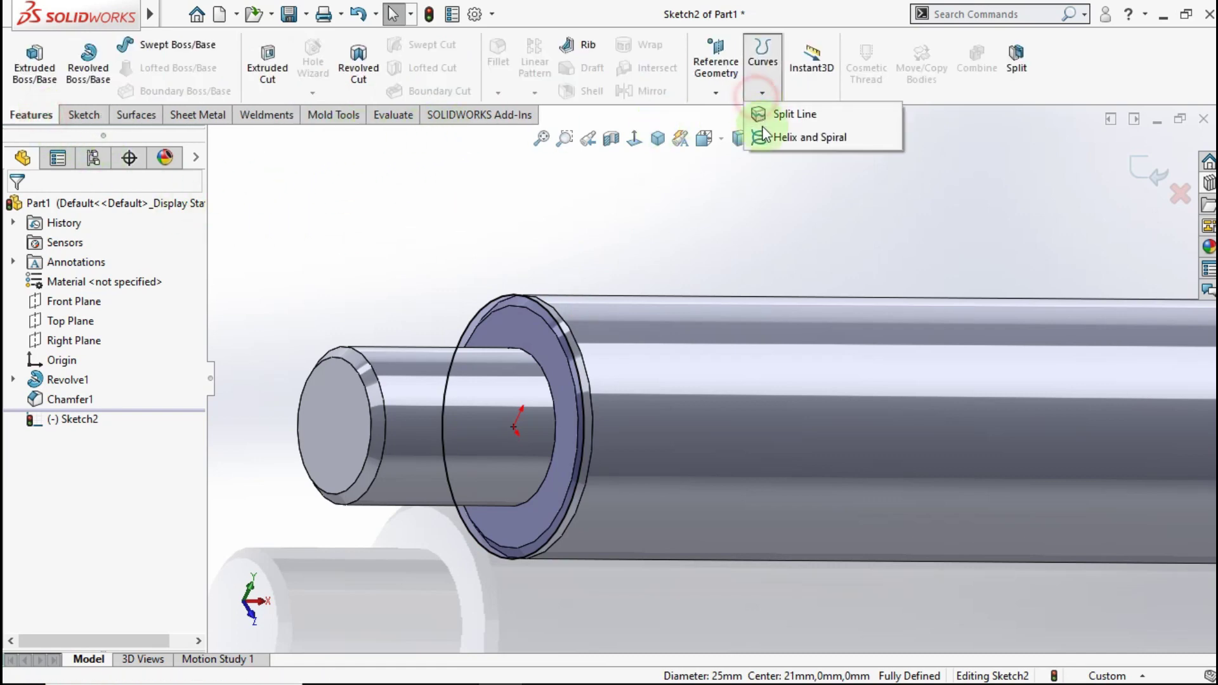
click(763, 137)
scroll(735, 280, up, 3)
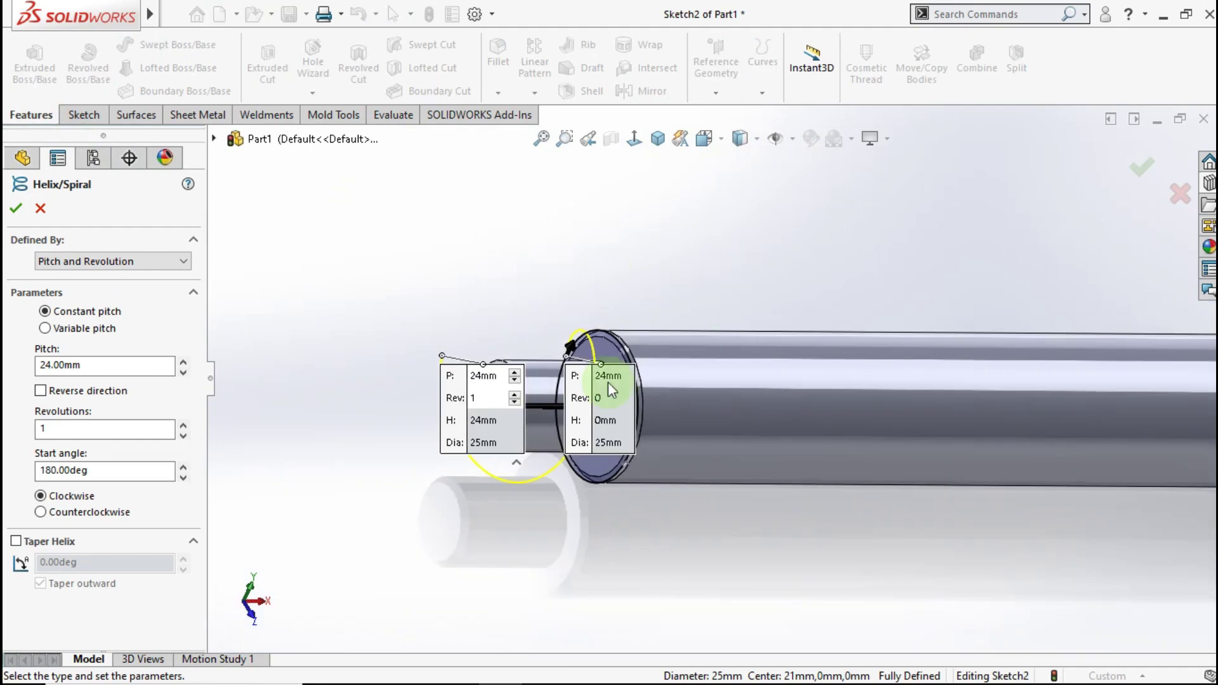
click(79, 272)
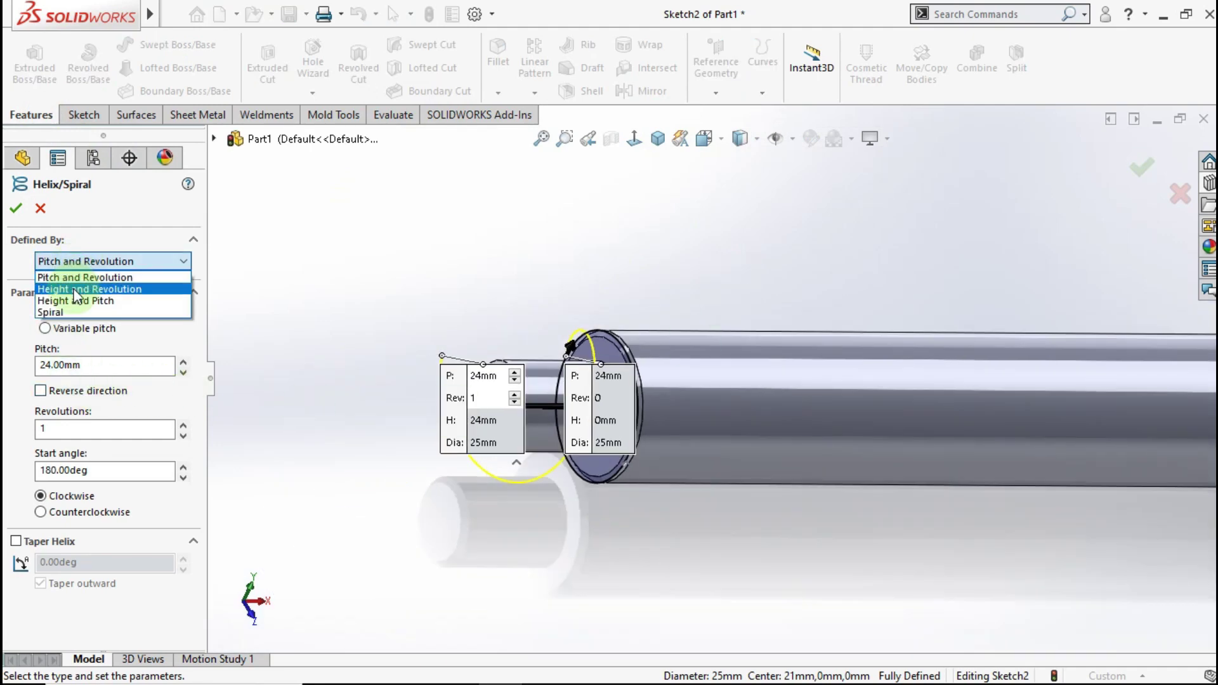
click(79, 287)
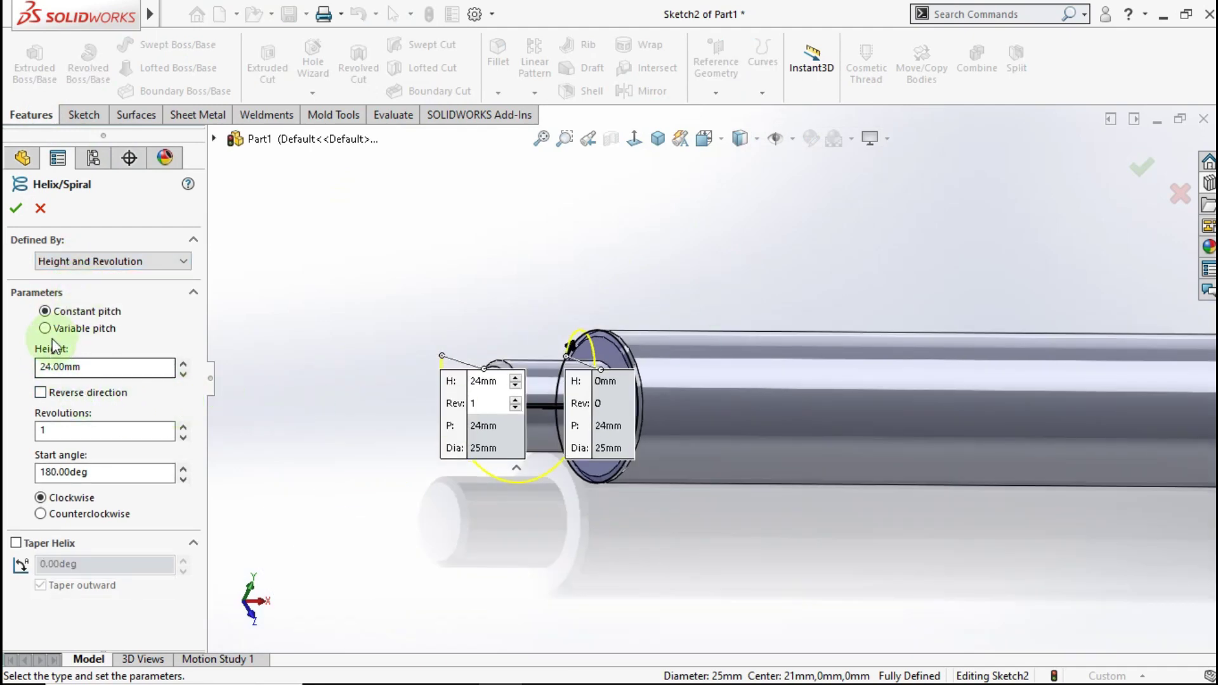
click(61, 391)
text(130)
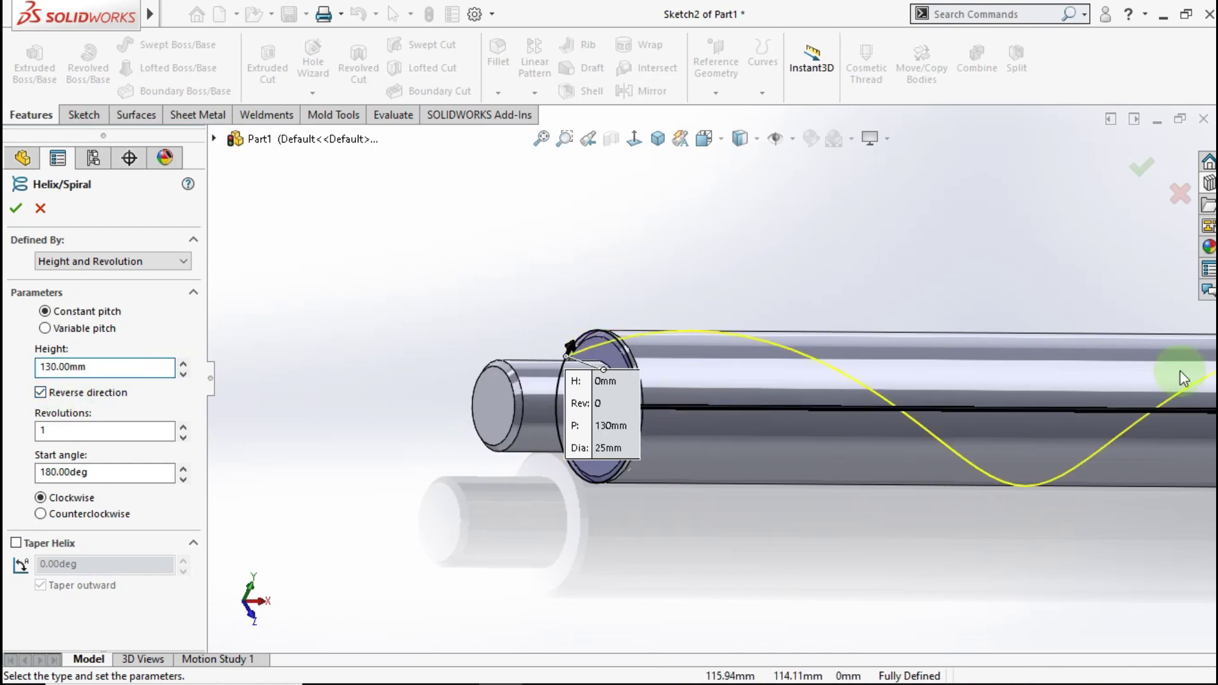
scroll(1185, 371, up, 3)
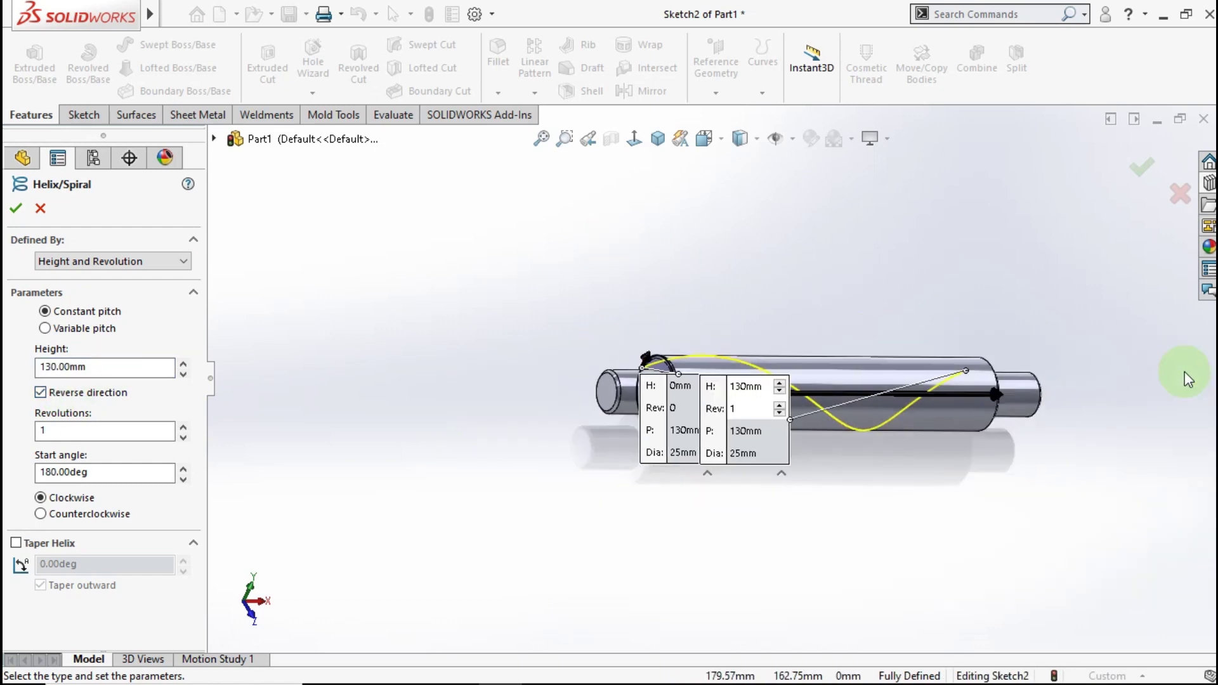
middle_drag(881, 376, 833, 416)
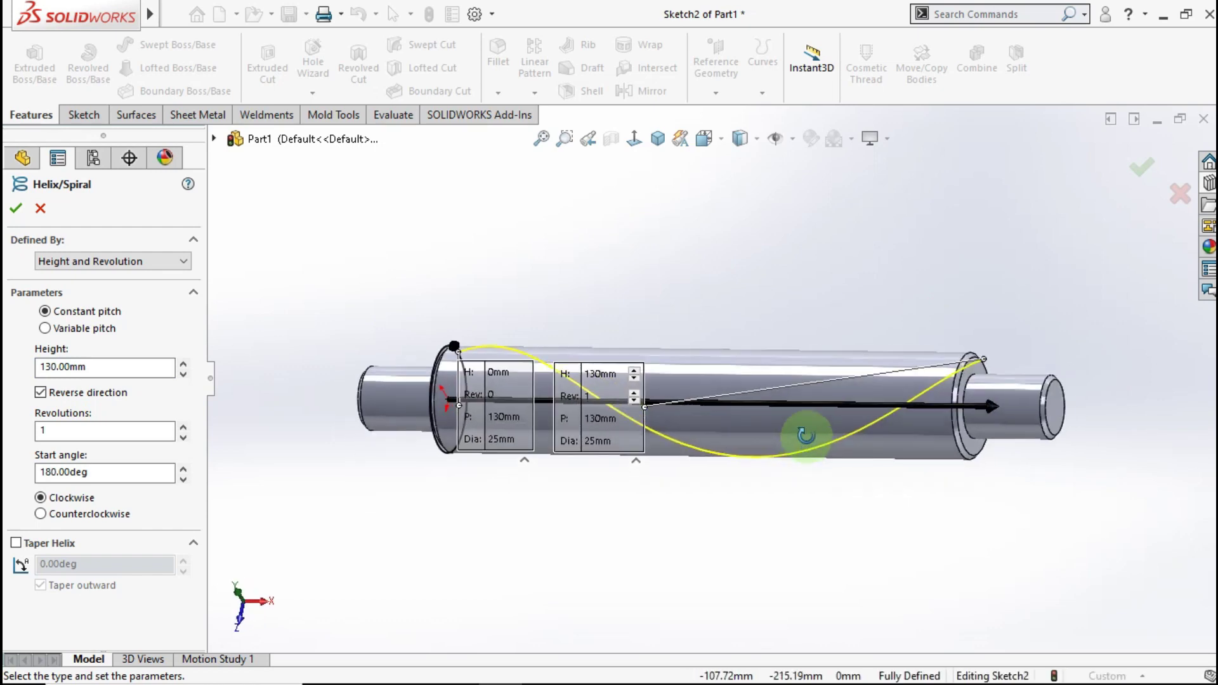
- Set the helix to 0.45 revolutions with a 90° start angle and confirm it
click(110, 430)
text(0.45)
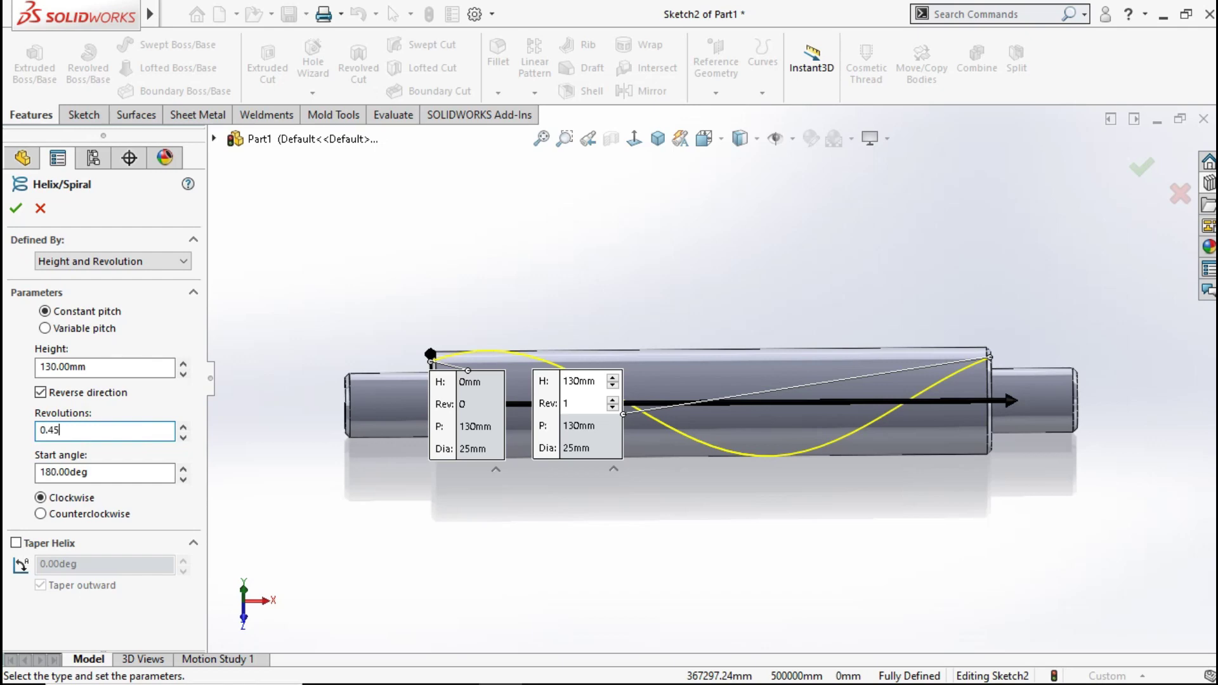
click(381, 291)
mouse_move(438, 356)
middle_down()
mouse_move(471, 335)
mouse_move(631, 321)
middle_up()
click(158, 478)
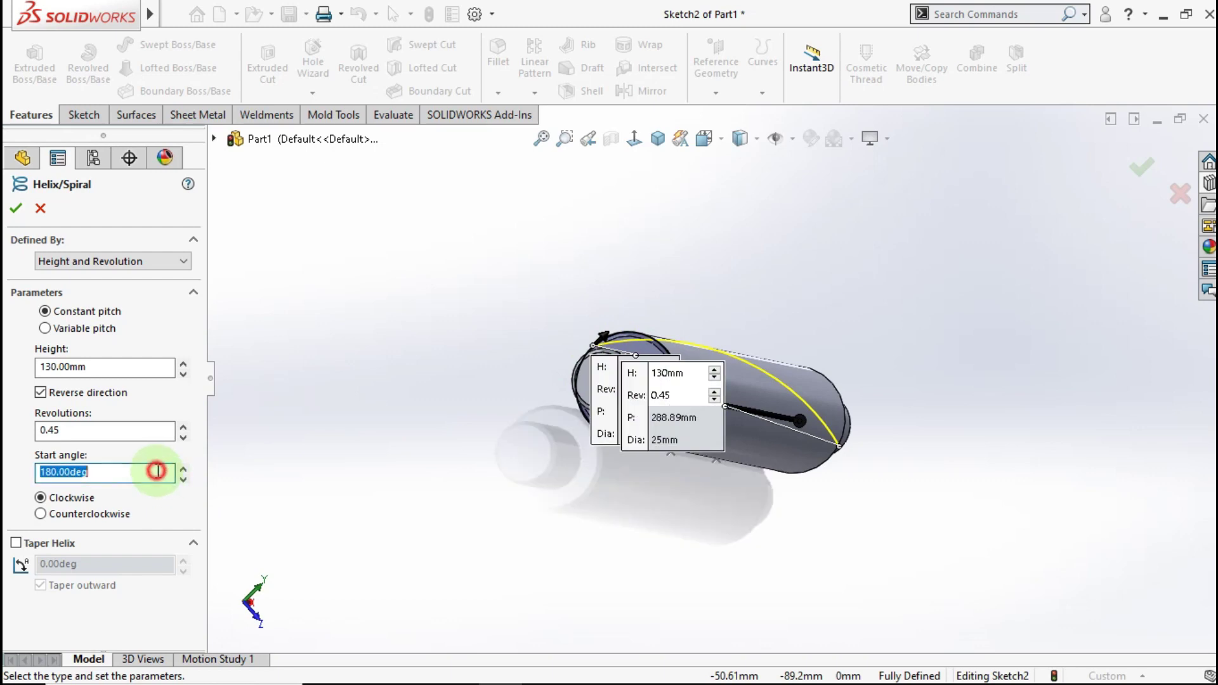
text(90)
click(314, 372)
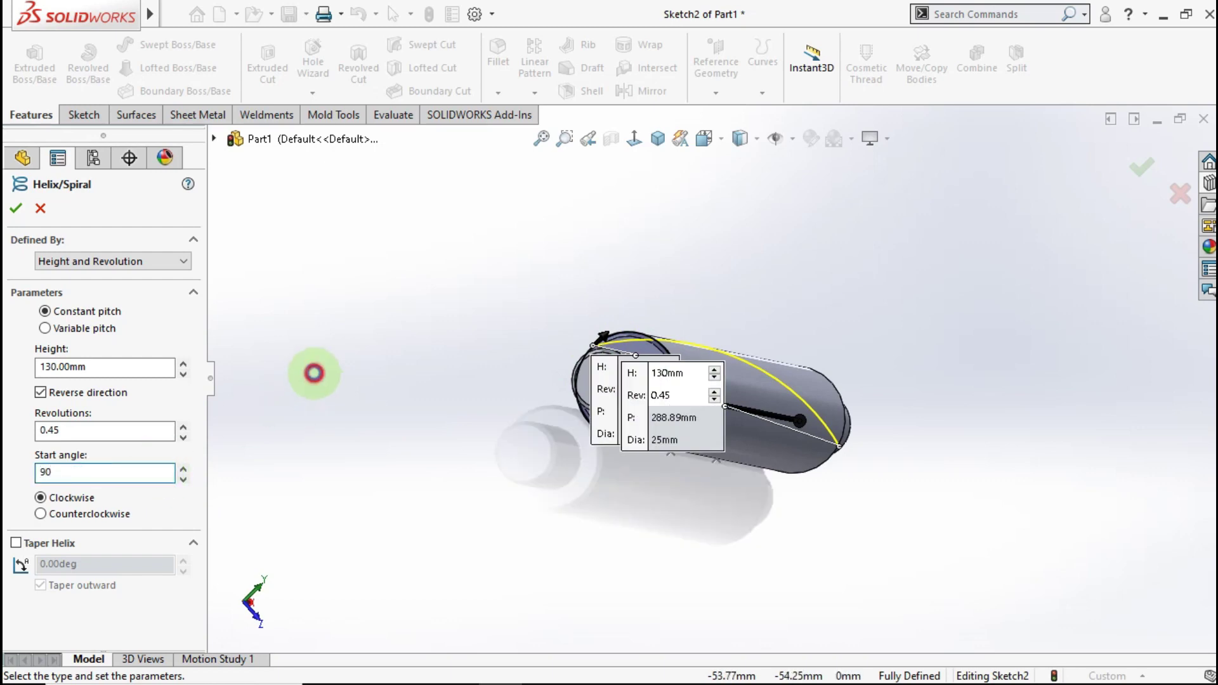
click(617, 524)
mouse_move(642, 482)
middle_down()
mouse_move(647, 429)
mouse_move(645, 478)
mouse_move(739, 457)
middle_up()
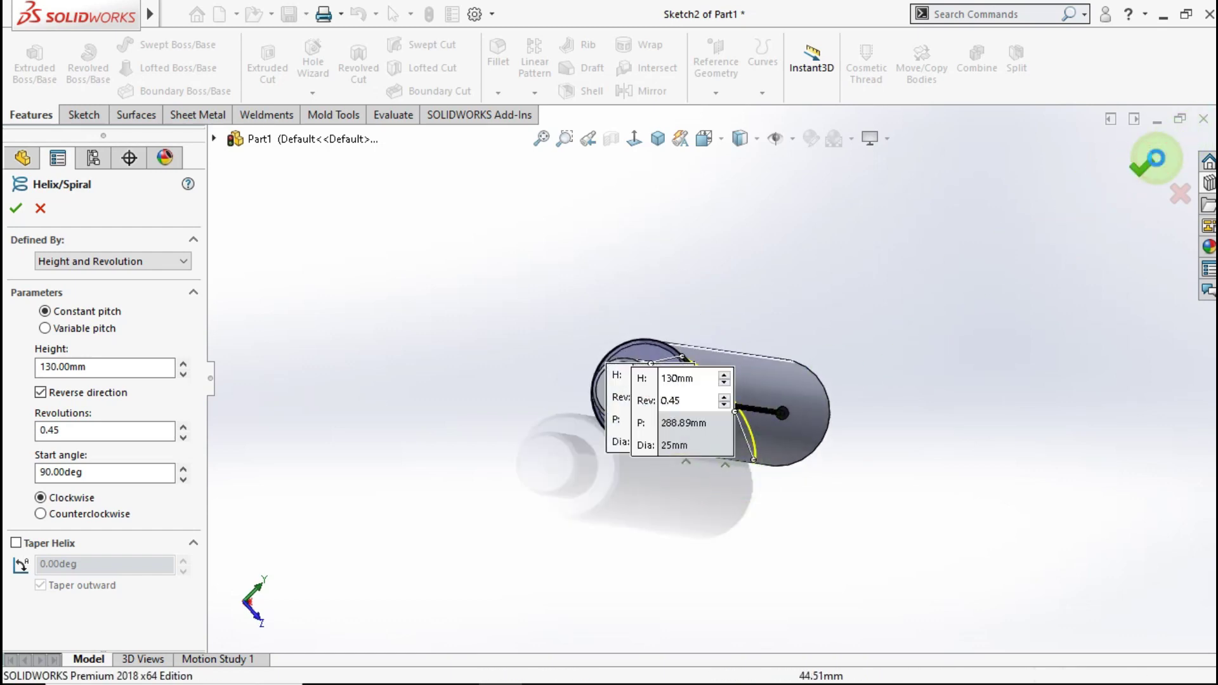
right_click(812, 316)
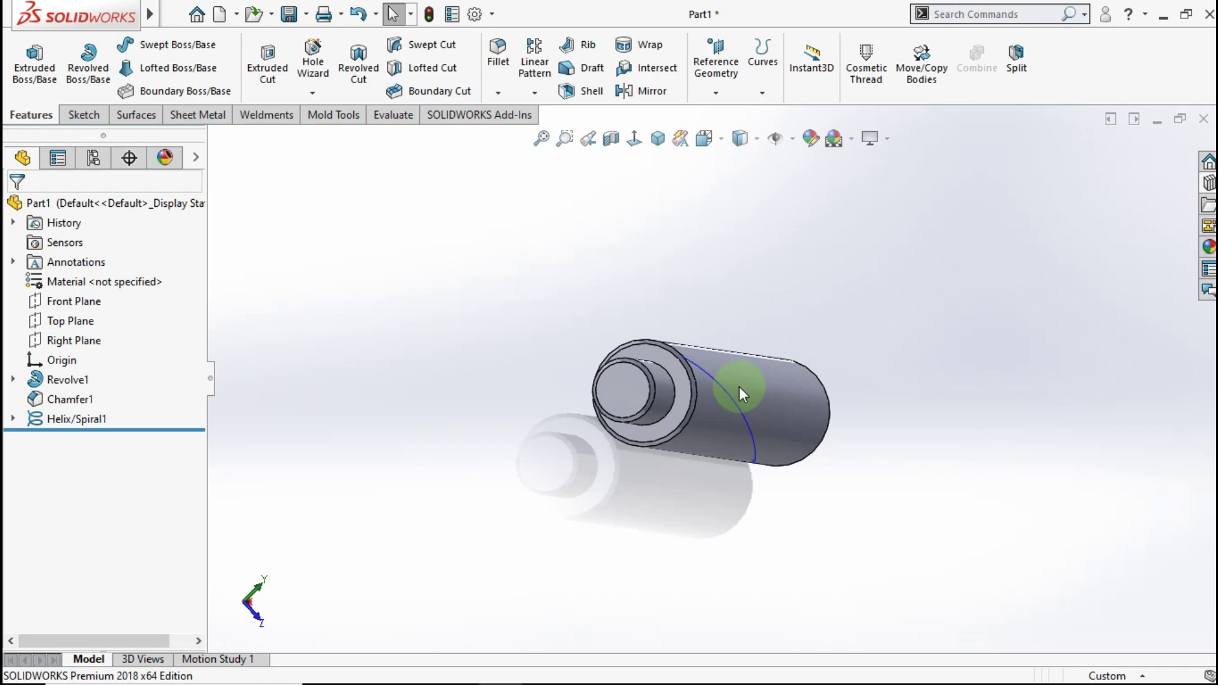
- Start a sketch on the handle's end face and view it face-on
middle_drag(740, 387, 630, 394)
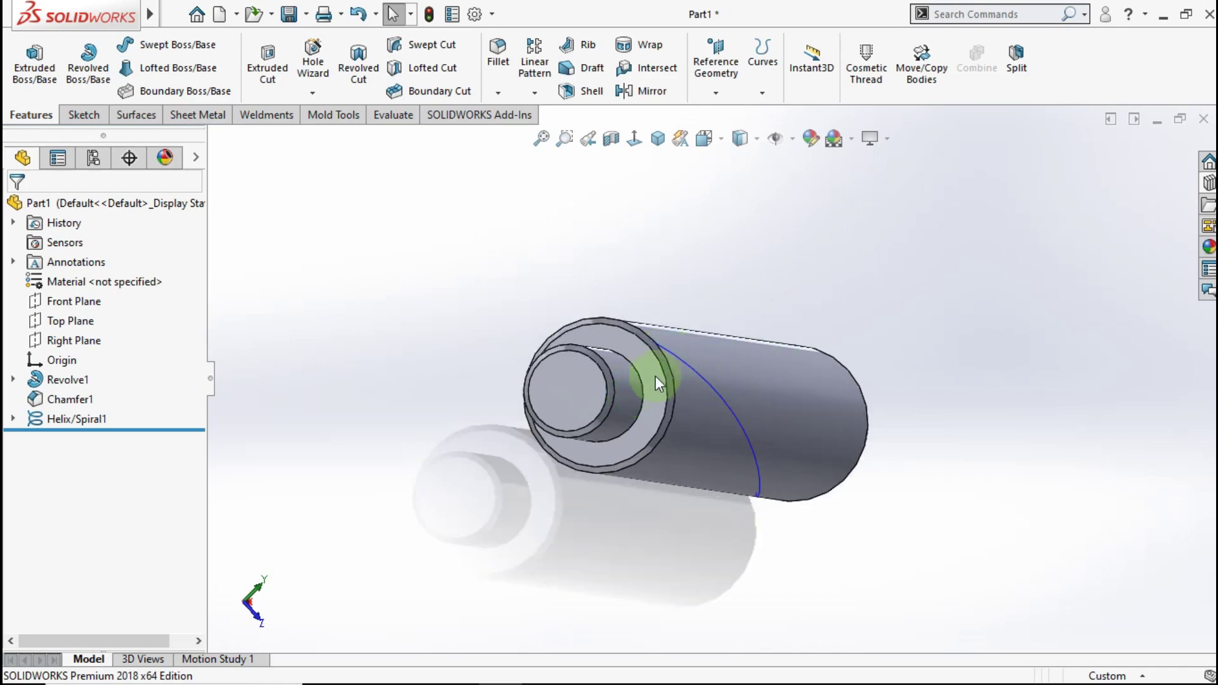
click(656, 376)
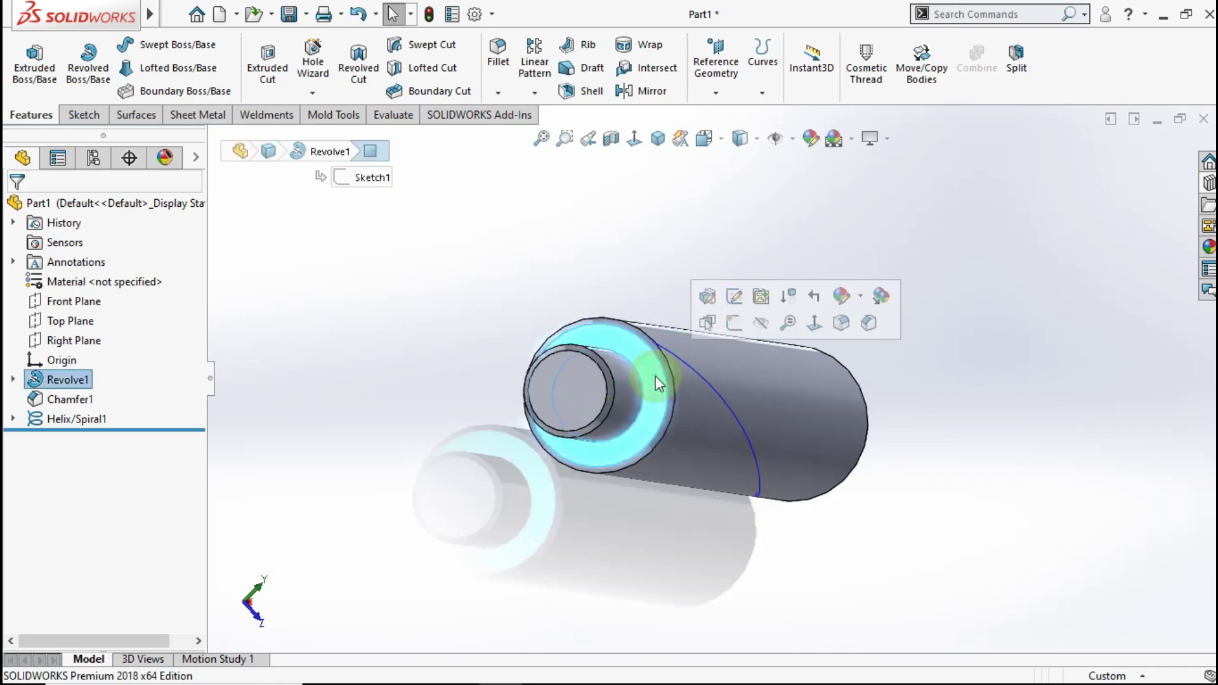
click(742, 327)
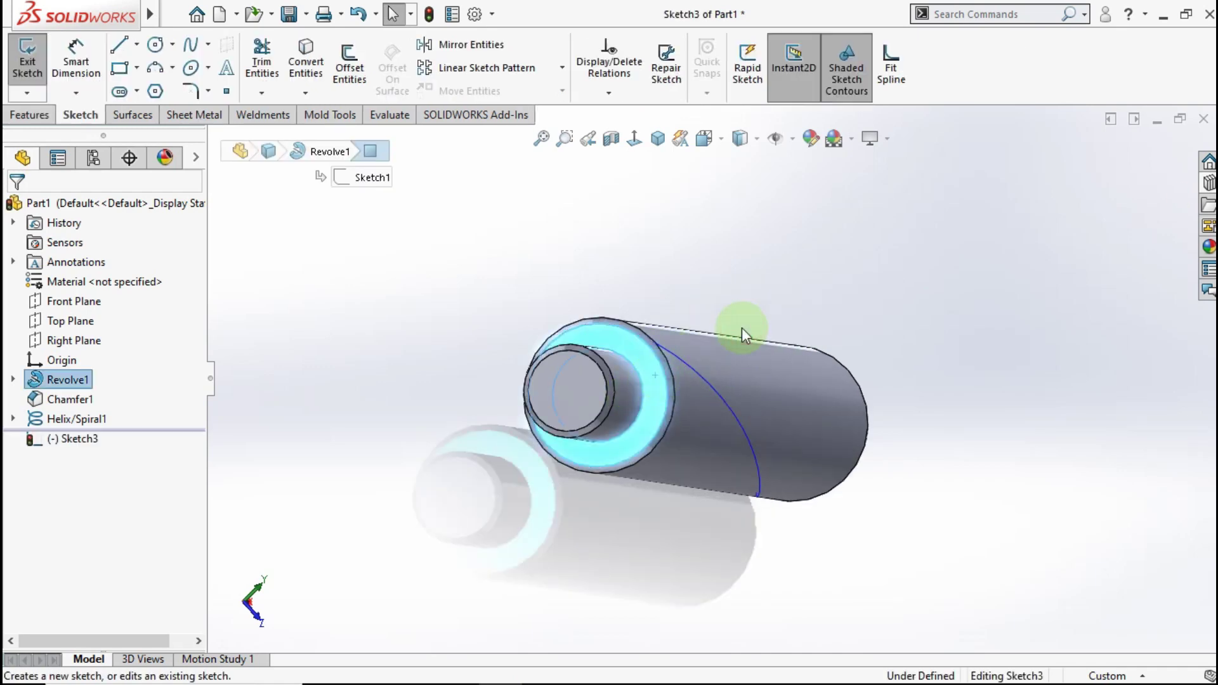
click(634, 139)
click(1053, 323)
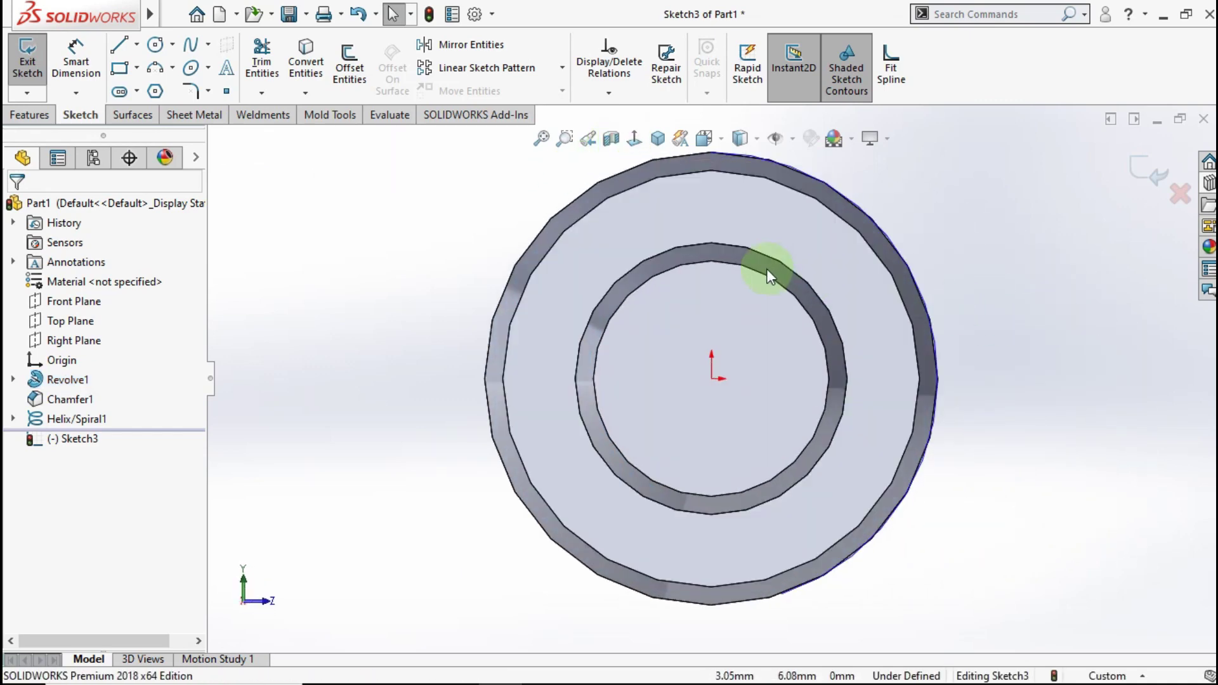
middle_drag(766, 268, 755, 282)
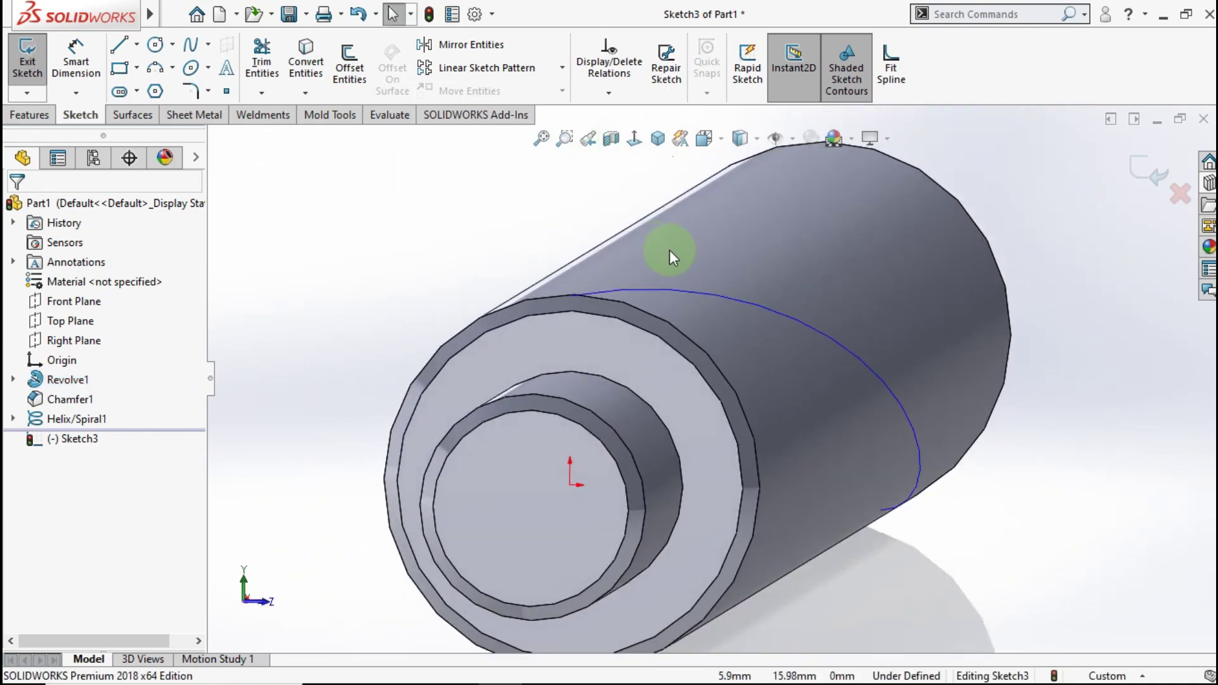
click(634, 138)
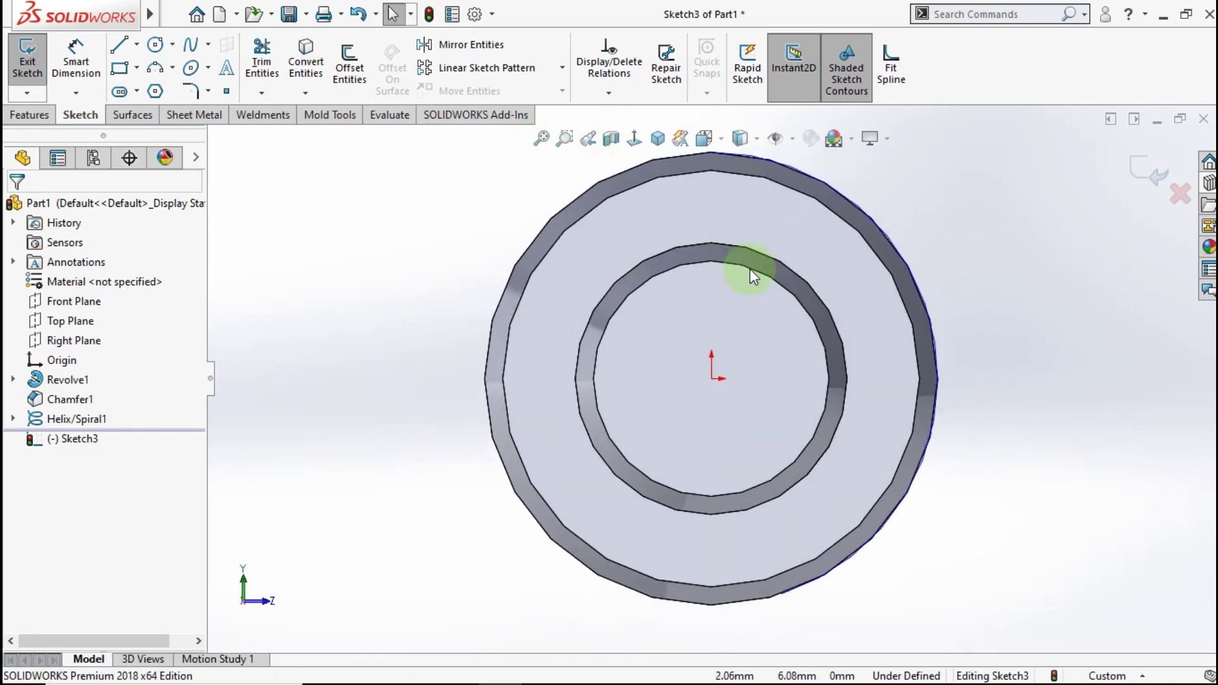
scroll(767, 202, down, 1)
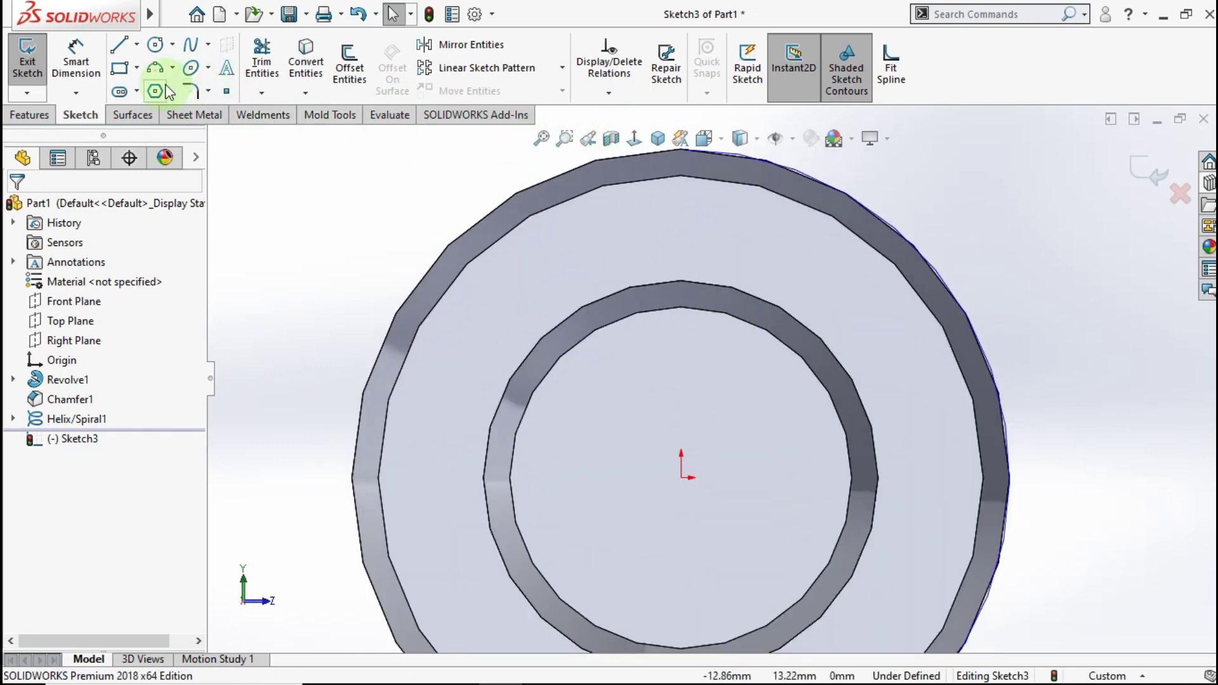
- Draw a vertical 12.5 mm centerline from the origin to the grip's outer edge
click(130, 46)
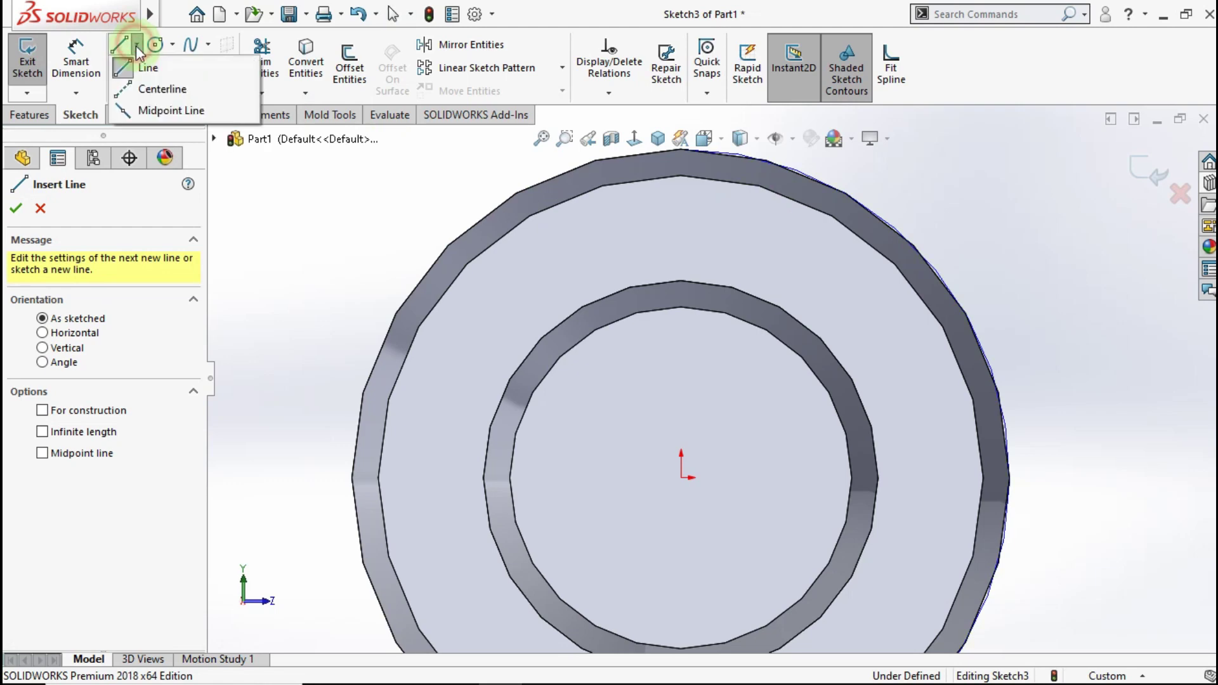
click(156, 84)
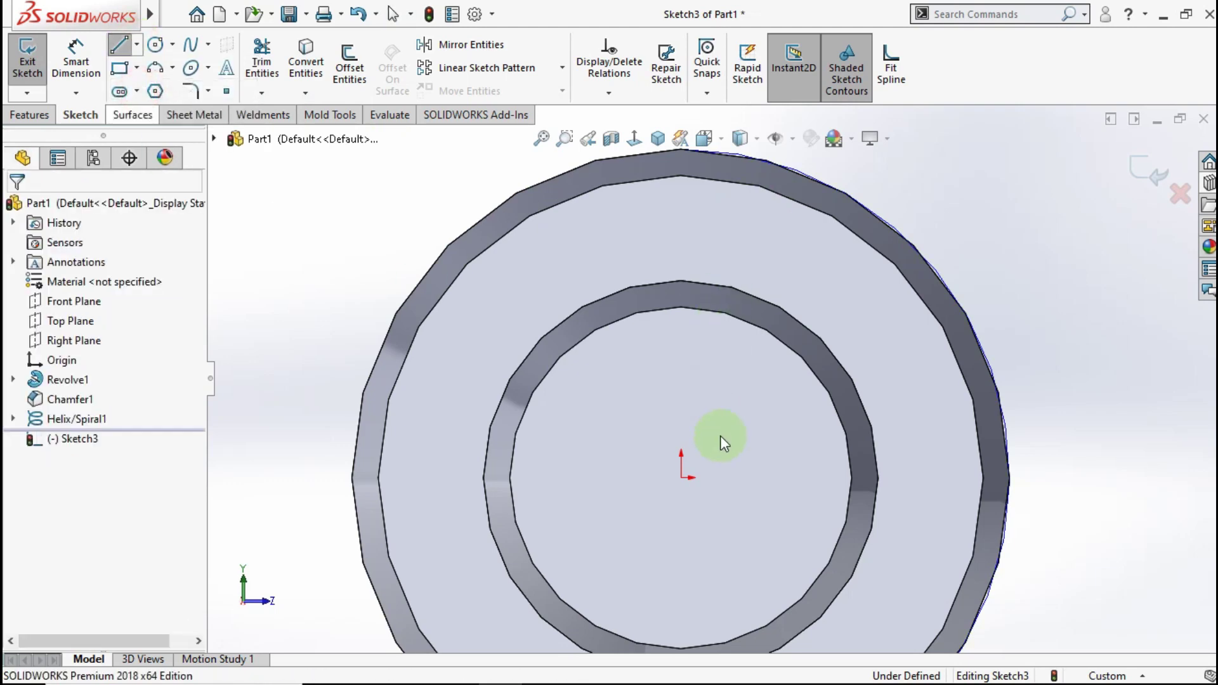
click(682, 477)
scroll(665, 256, down, 1)
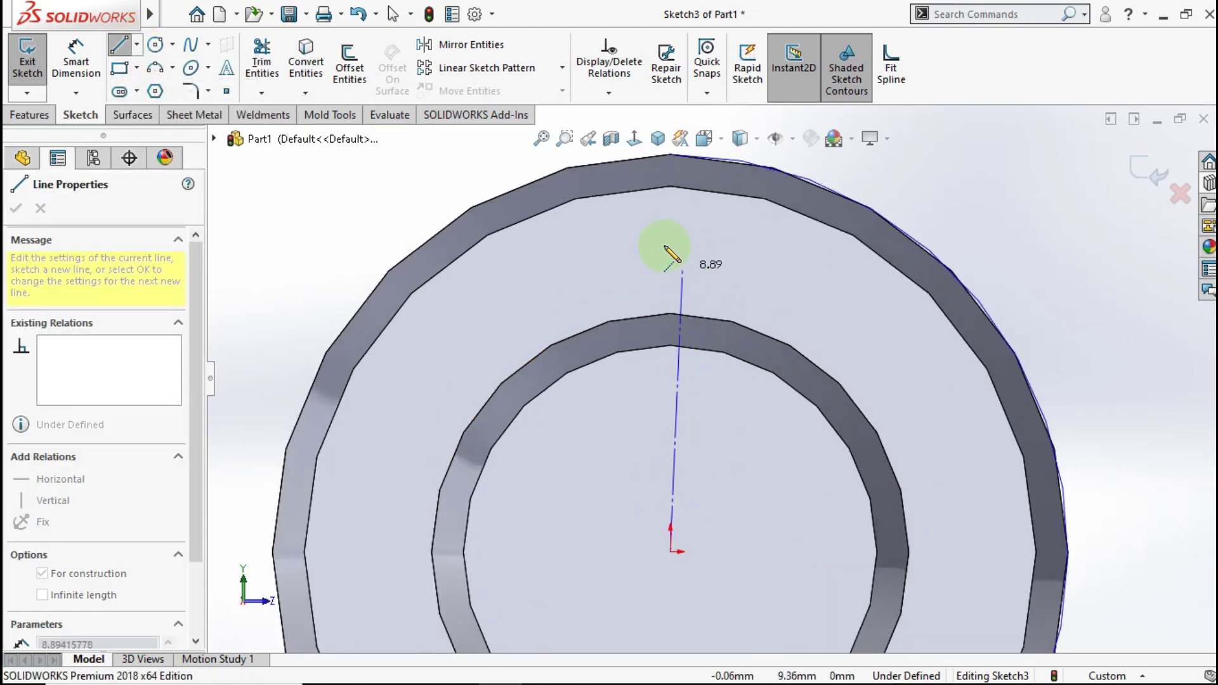
click(672, 158)
scroll(717, 177, down, 3)
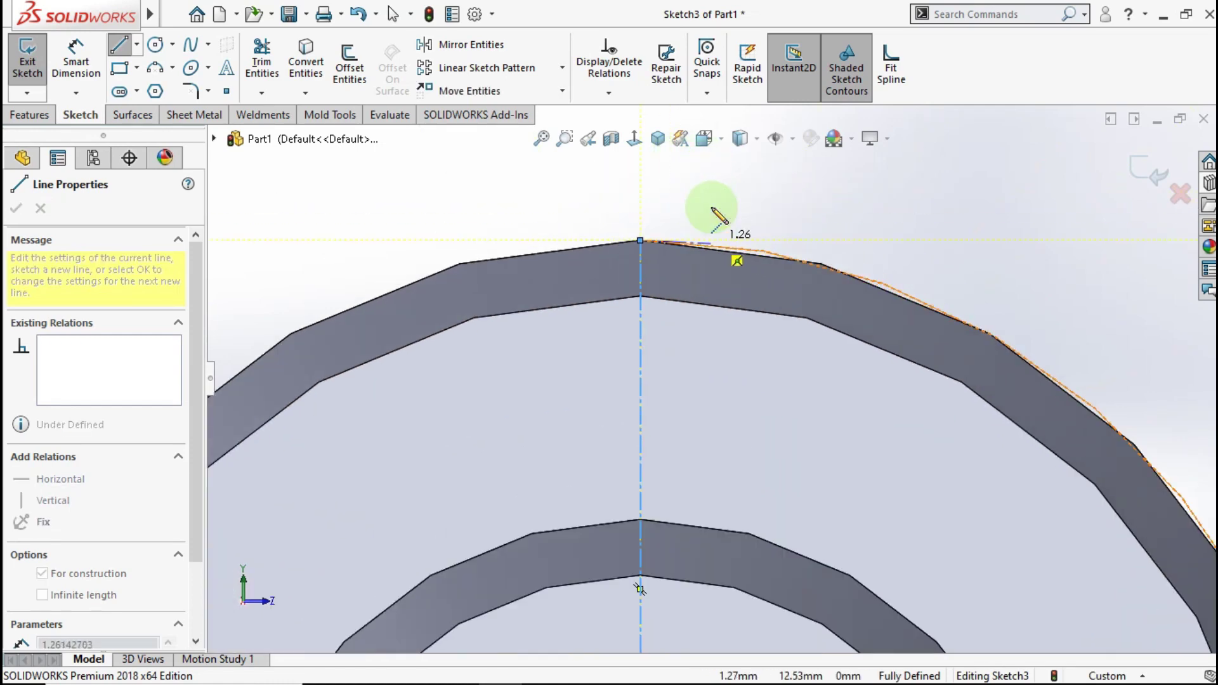
click(571, 206)
- Draw a trial hexagon above the profile's top point, then delete it
key(Escape)
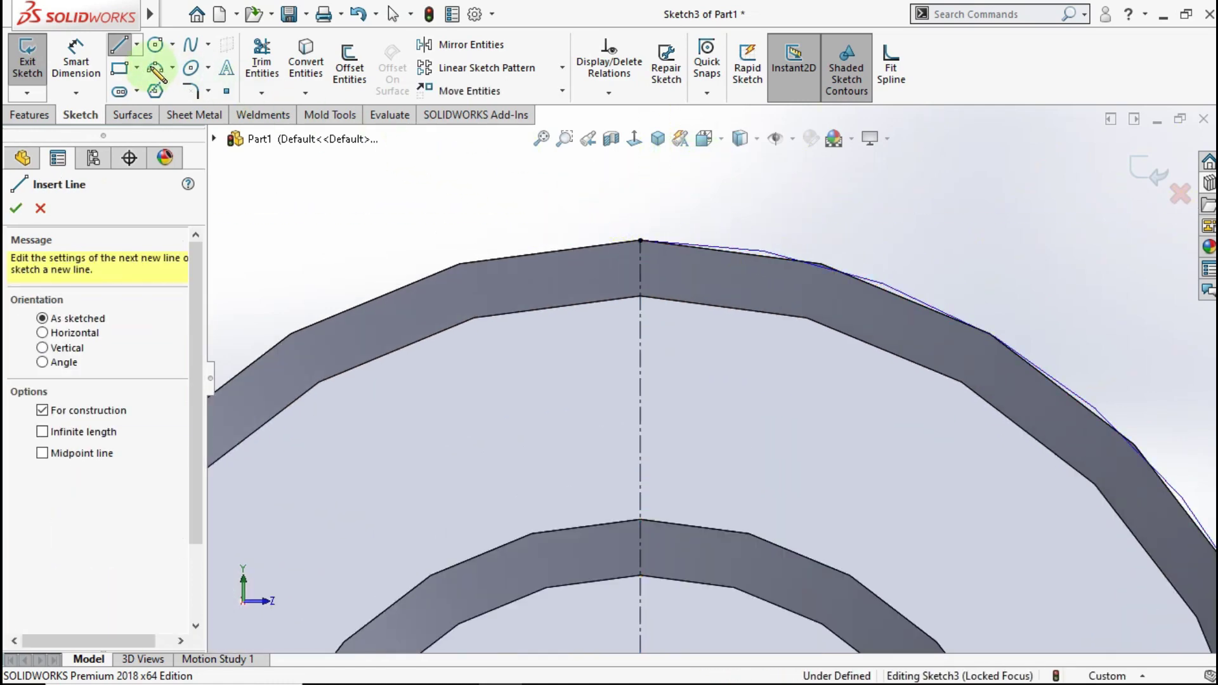
click(152, 93)
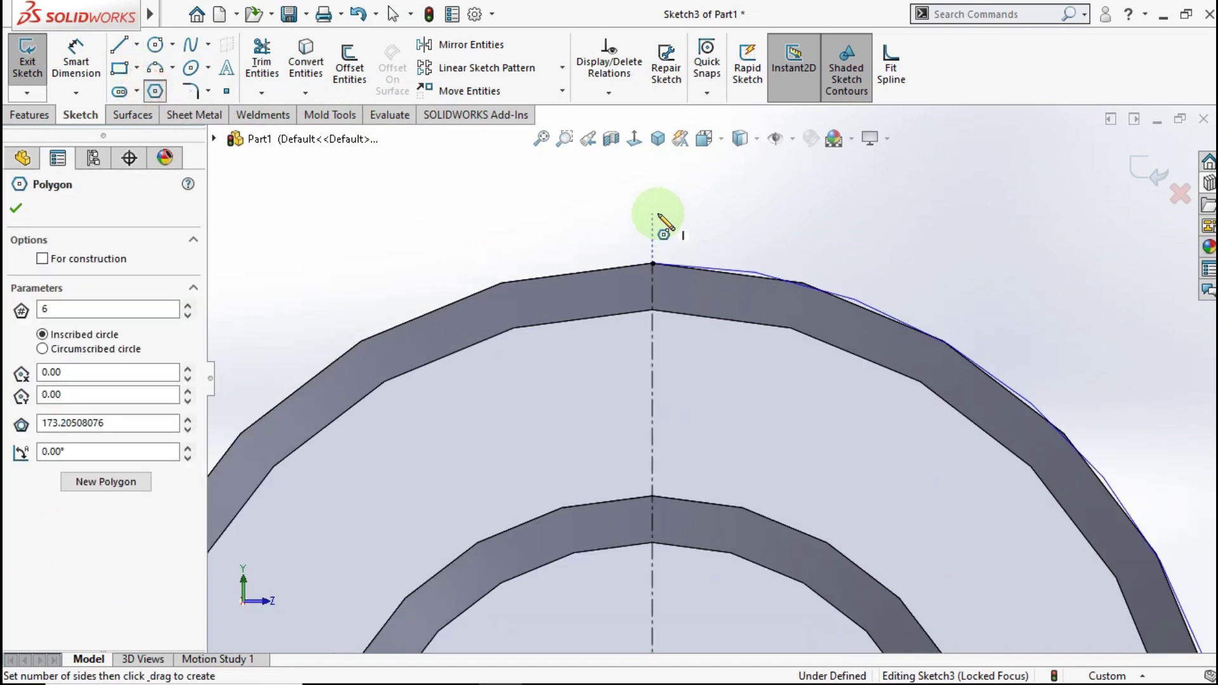
click(659, 211)
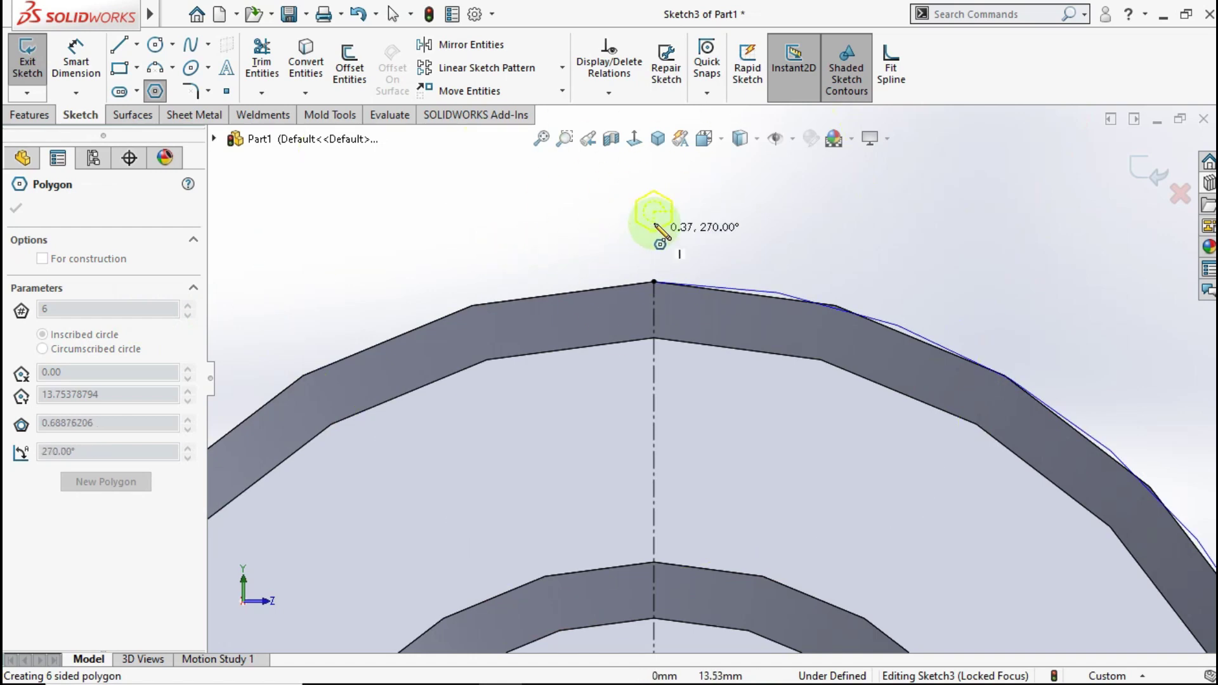
click(619, 229)
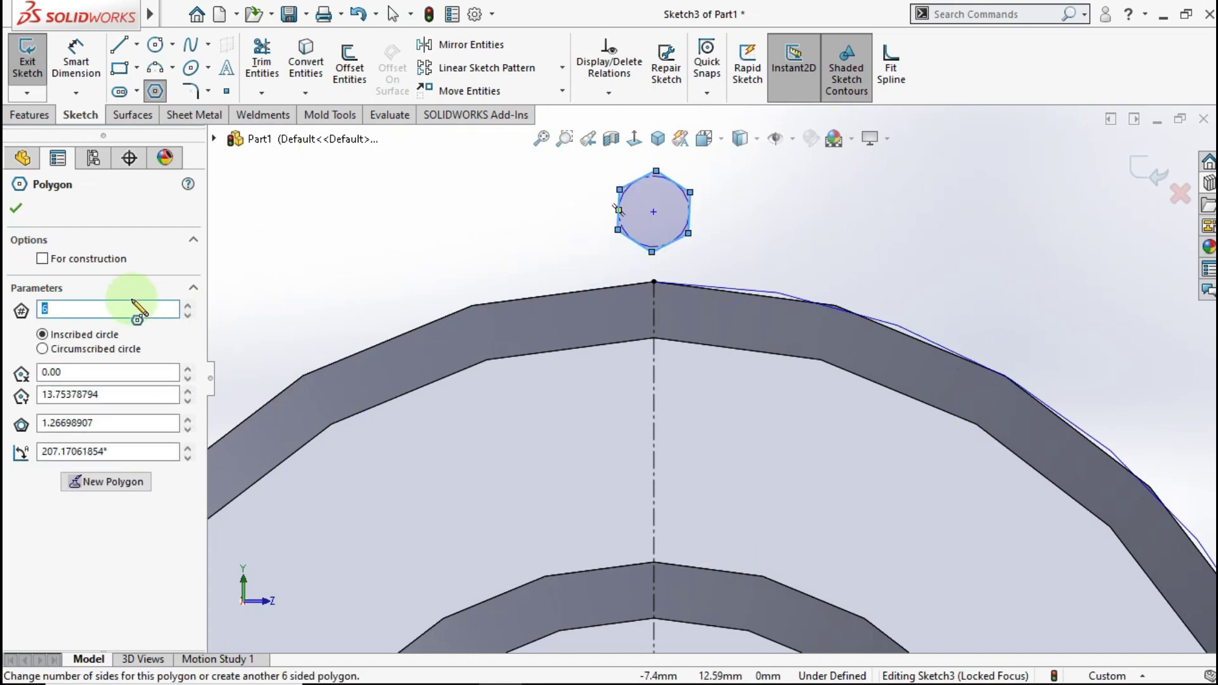
key(Escape)
click(658, 248)
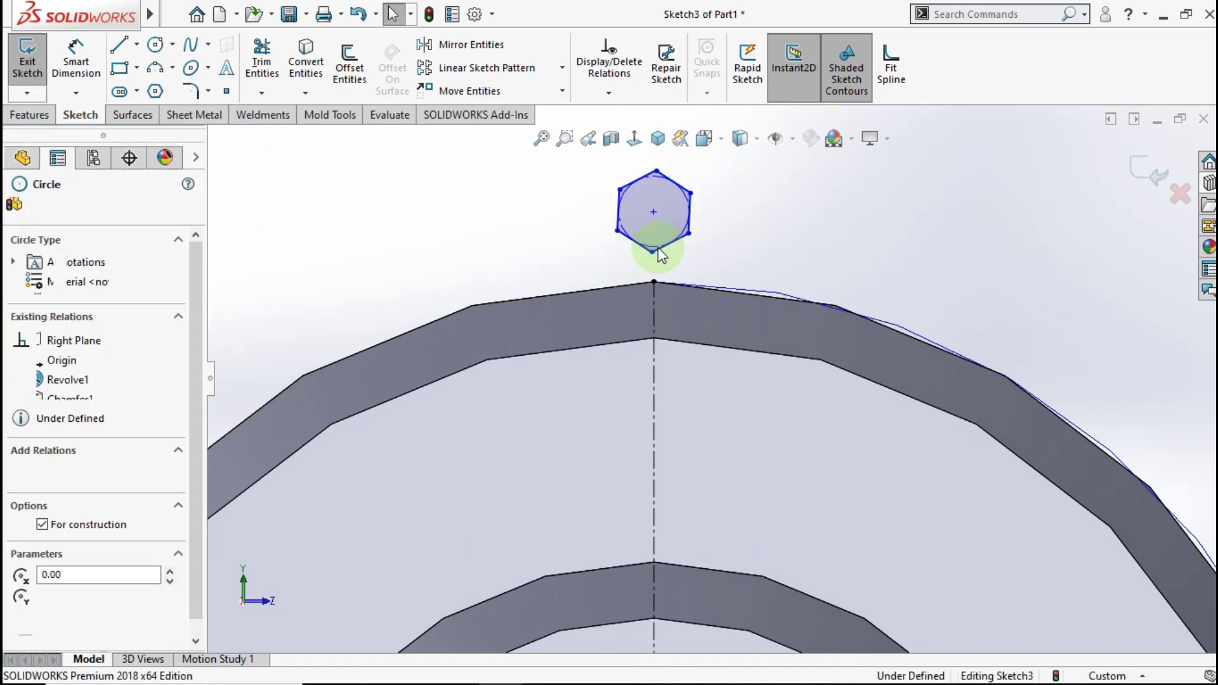
click(790, 235)
drag(762, 255, 602, 169)
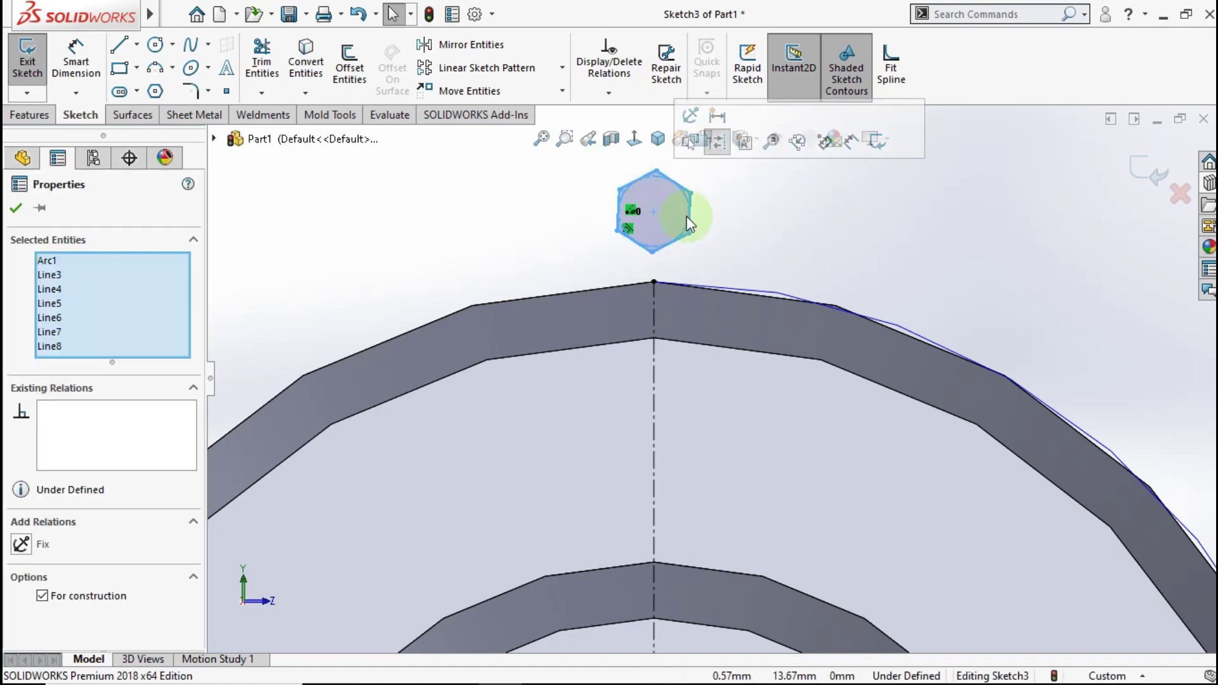
key(Delete)
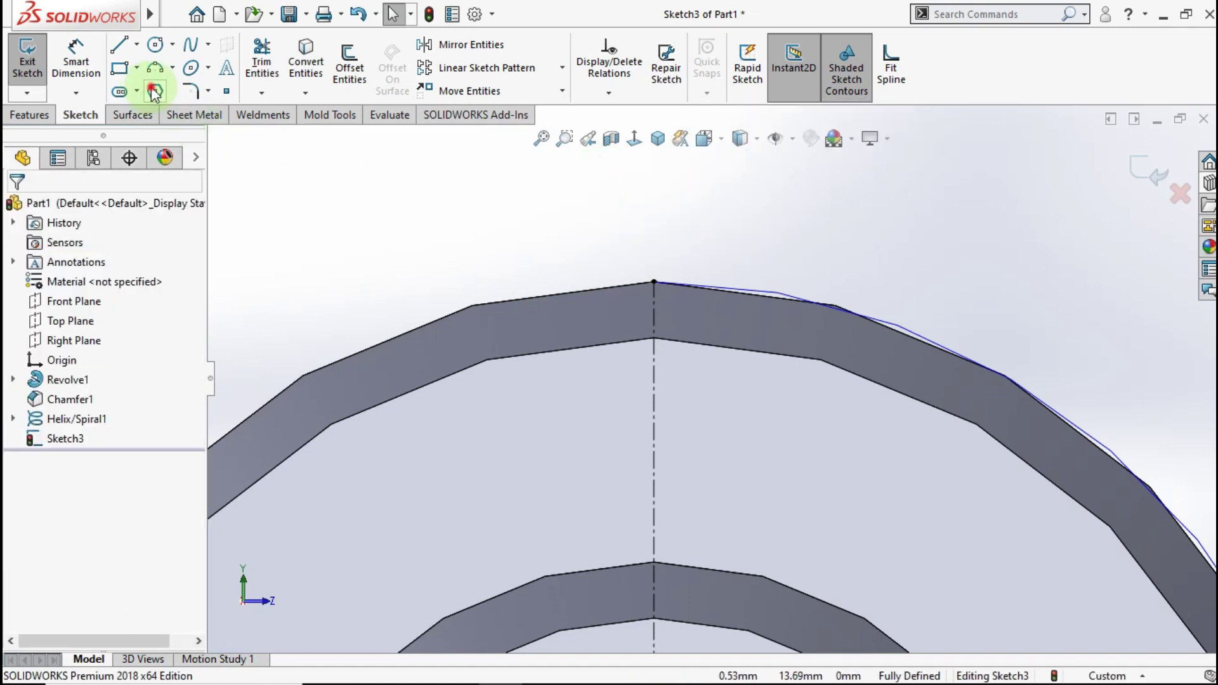
- Draw a four-sided diamond polygon above the profile's top point
click(154, 92)
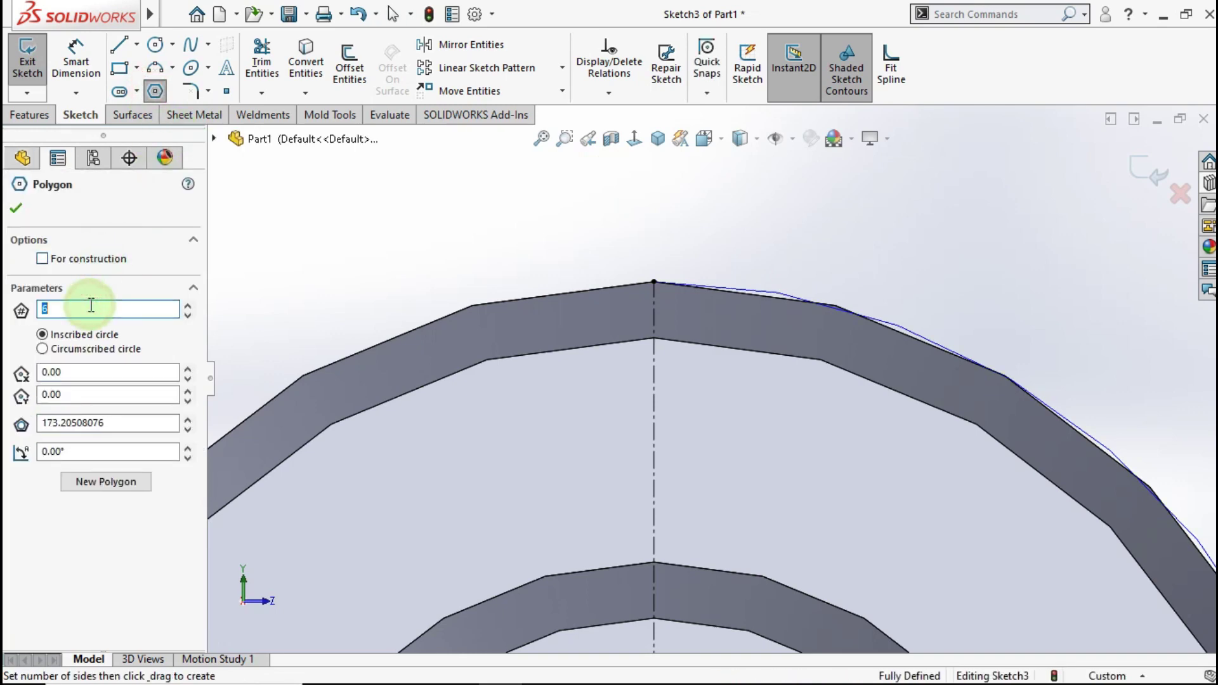
click(638, 164)
click(639, 223)
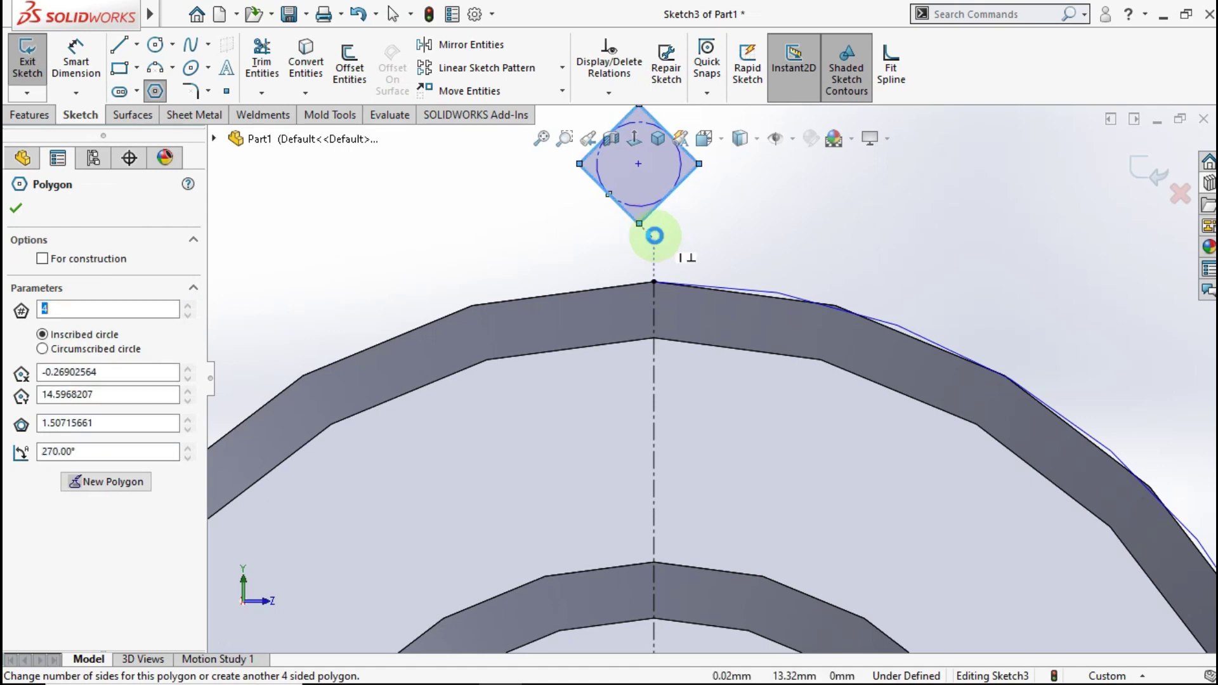
key(Escape)
scroll(654, 230, down, 2)
scroll(653, 230, up, 2)
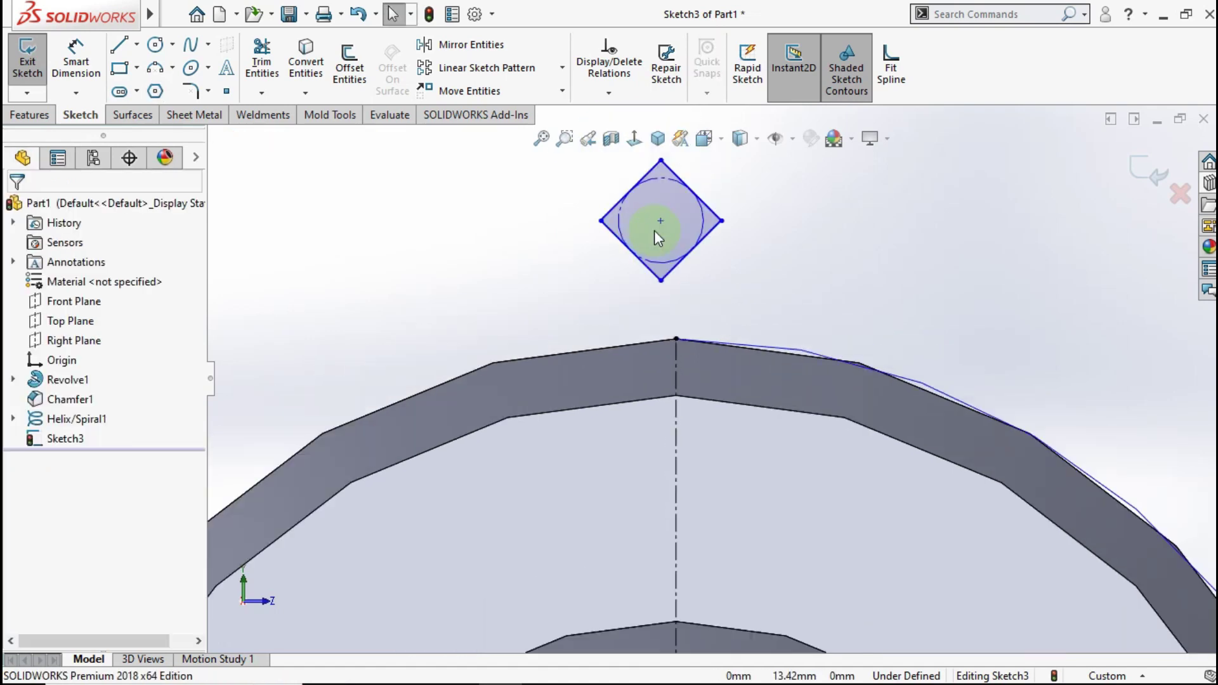
scroll(635, 229, down, 1)
- Dimension the diamond's top-to-bottom vertex height to 1.5 mm
click(76, 56)
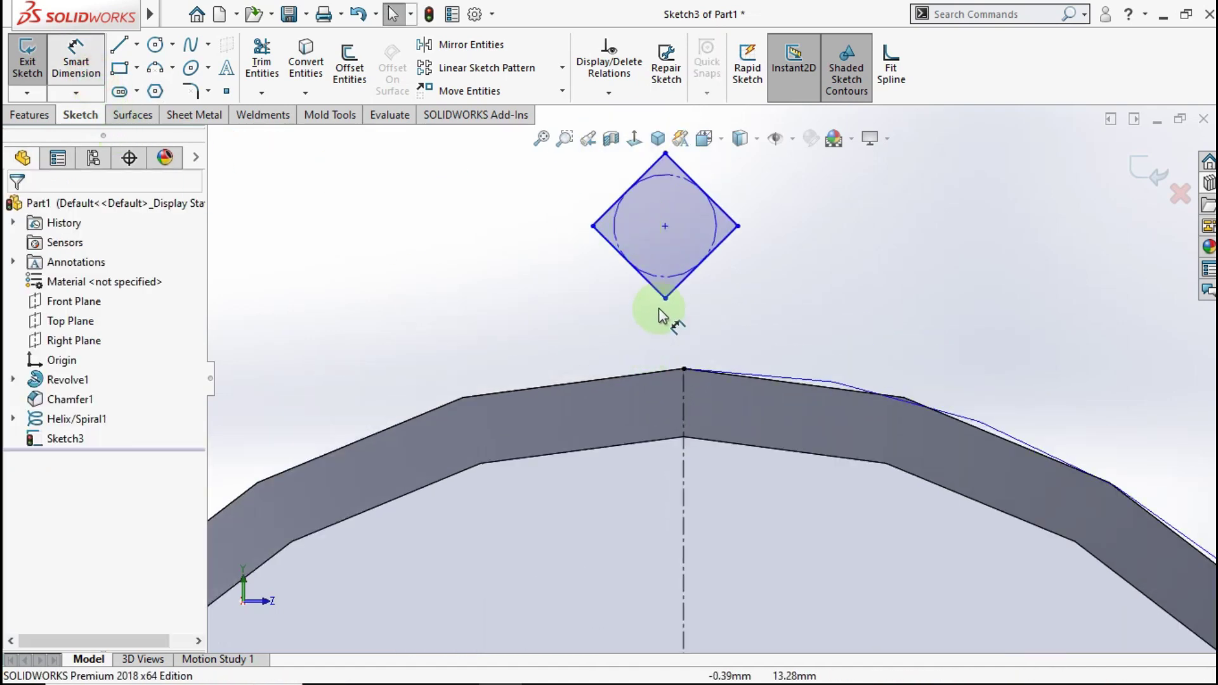
click(664, 298)
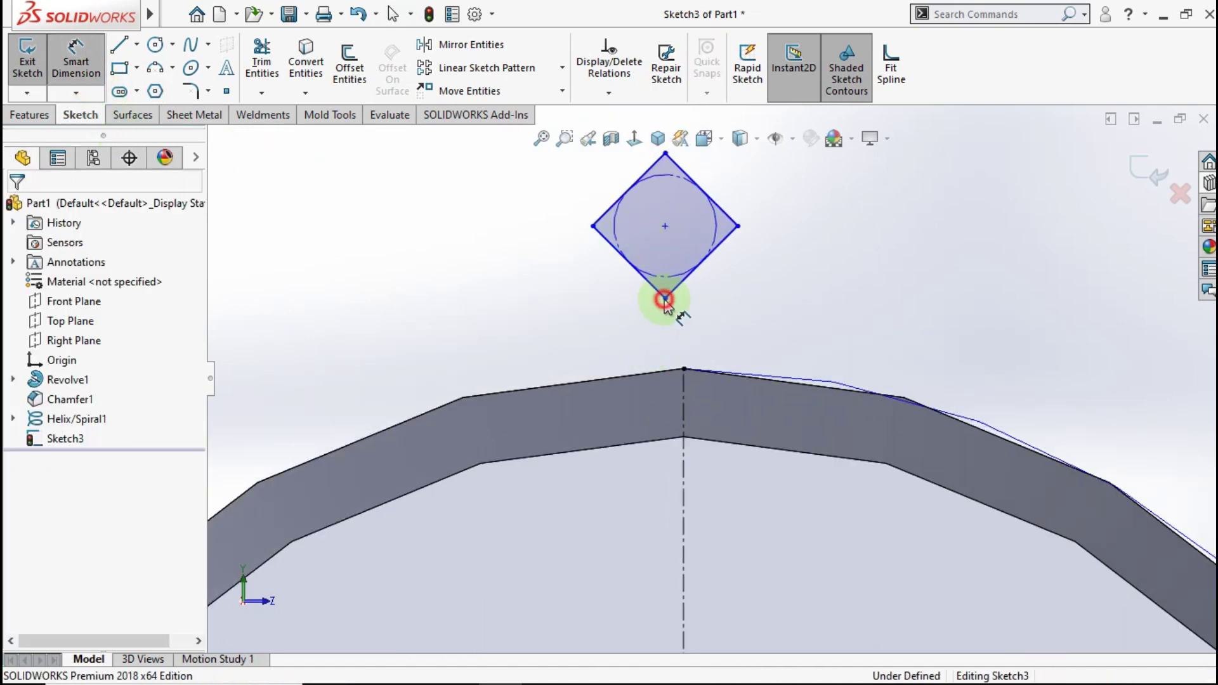
click(666, 156)
click(453, 221)
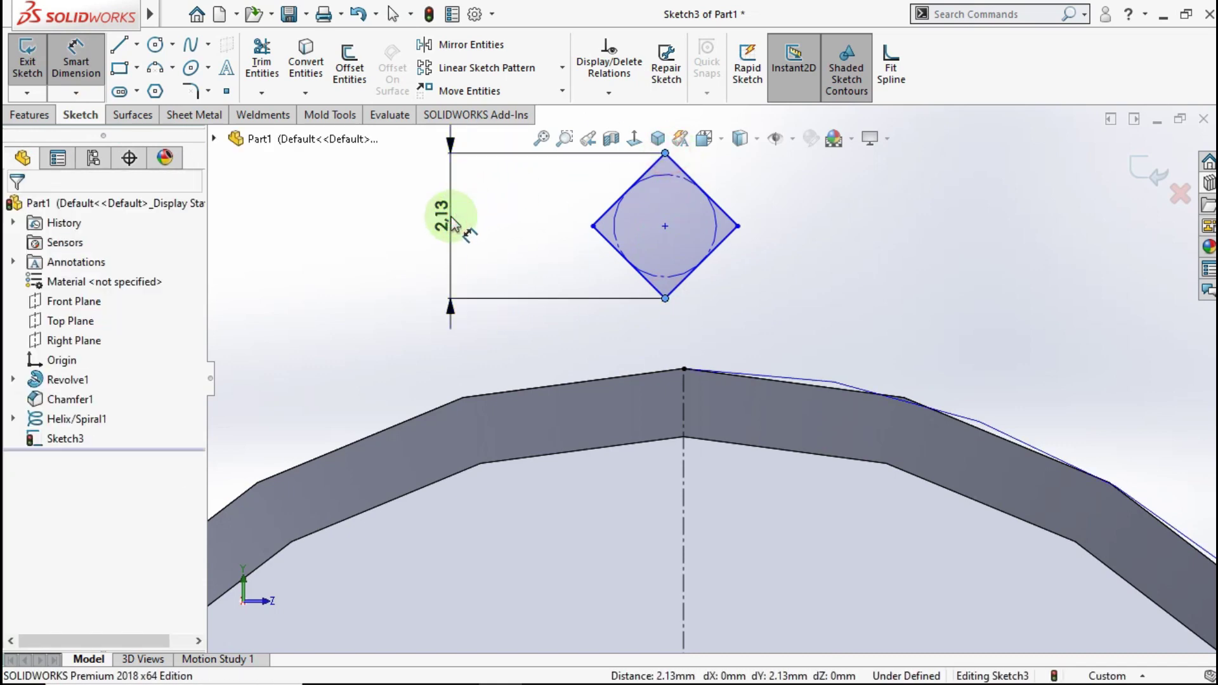
text(1.5)
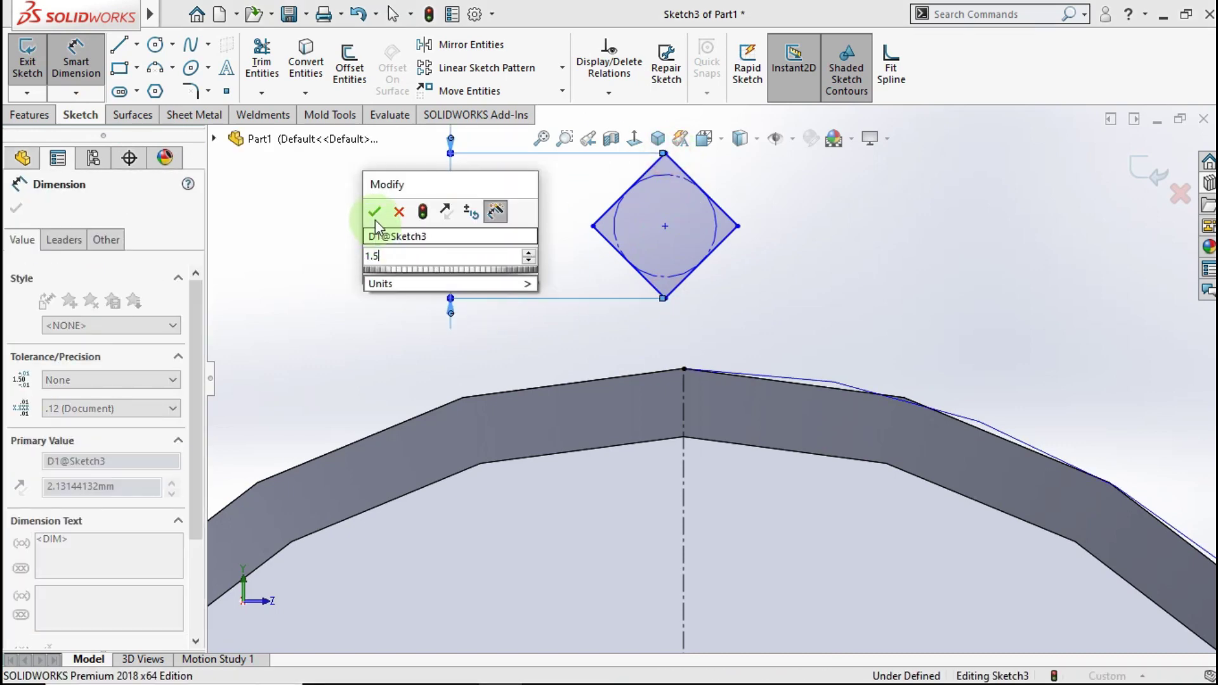
click(375, 212)
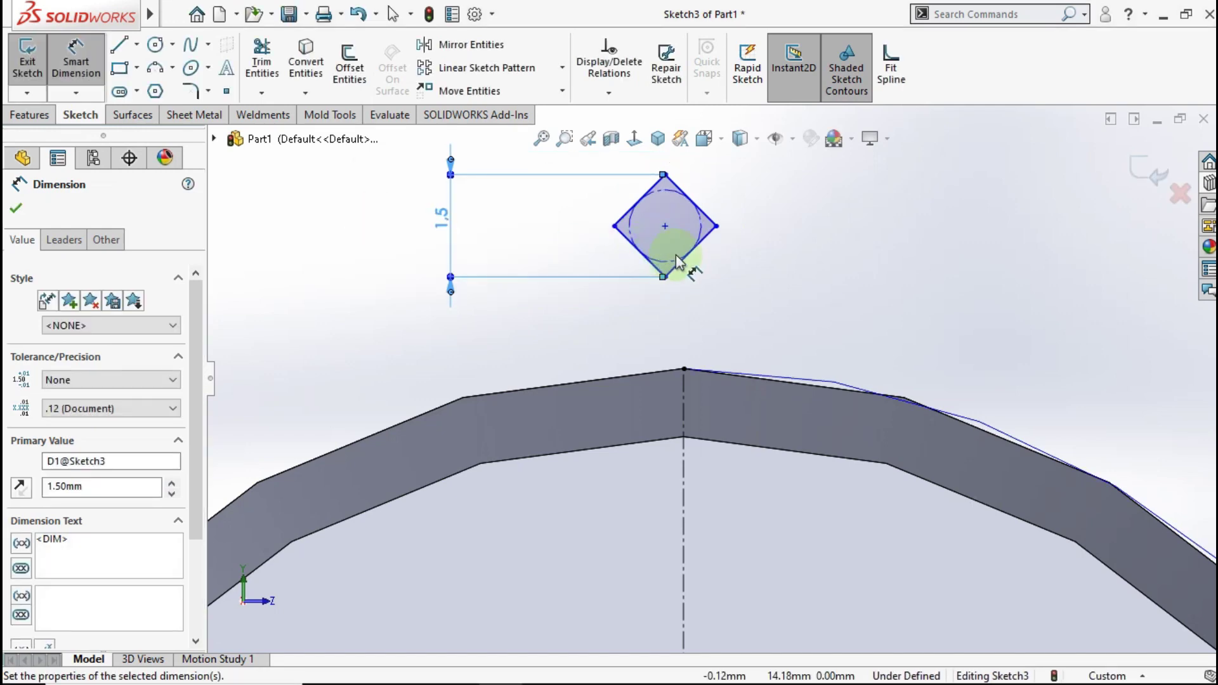
key(Escape)
key(Escape)
- Merge the diamond's centre onto the peak point and make its bottom vertex coincident with the centreline
click(665, 226)
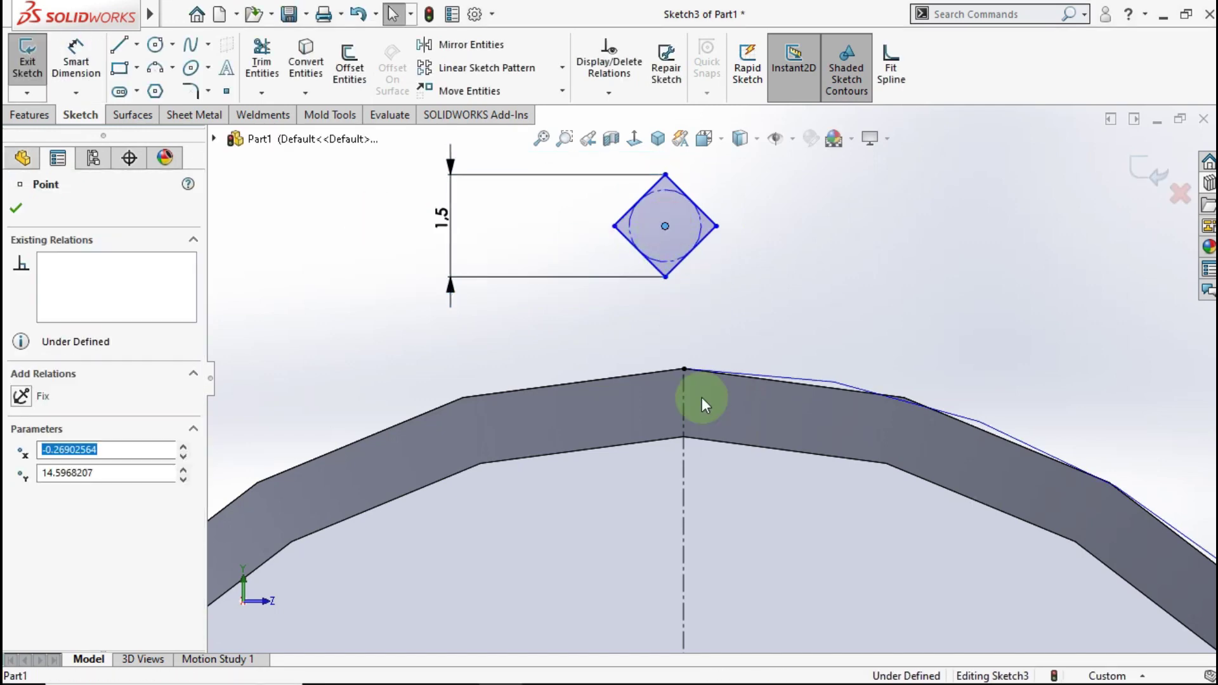
scroll(702, 397, down, 2)
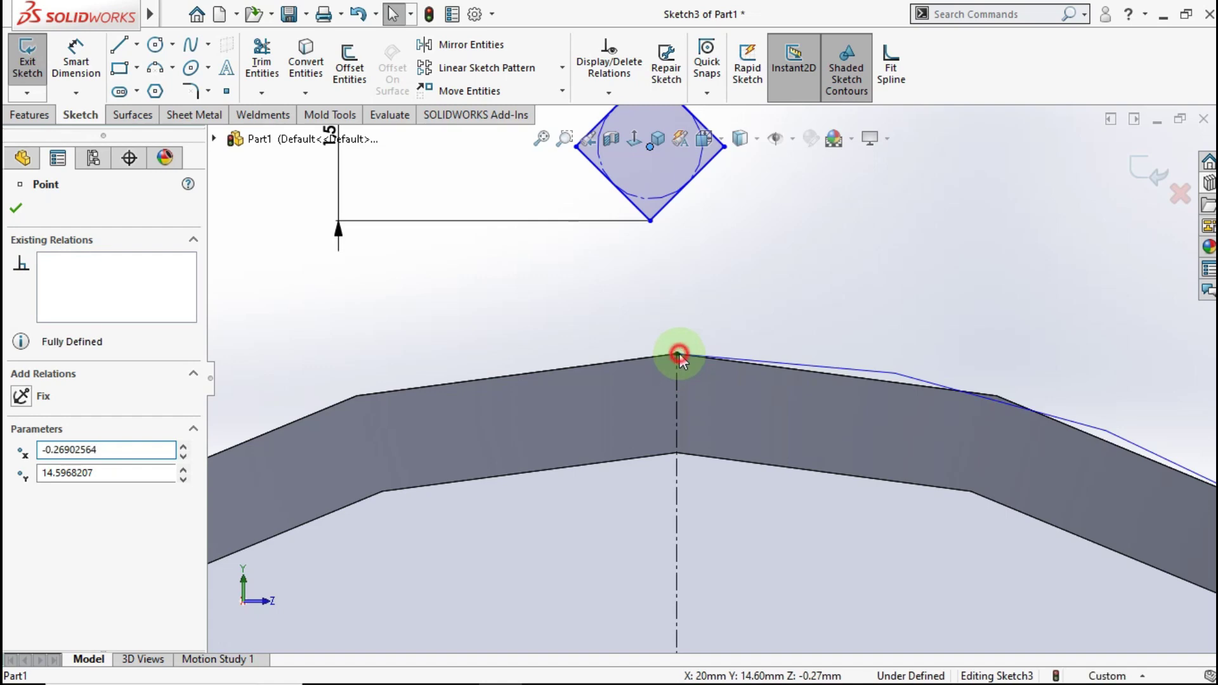
ctrl+click(678, 354)
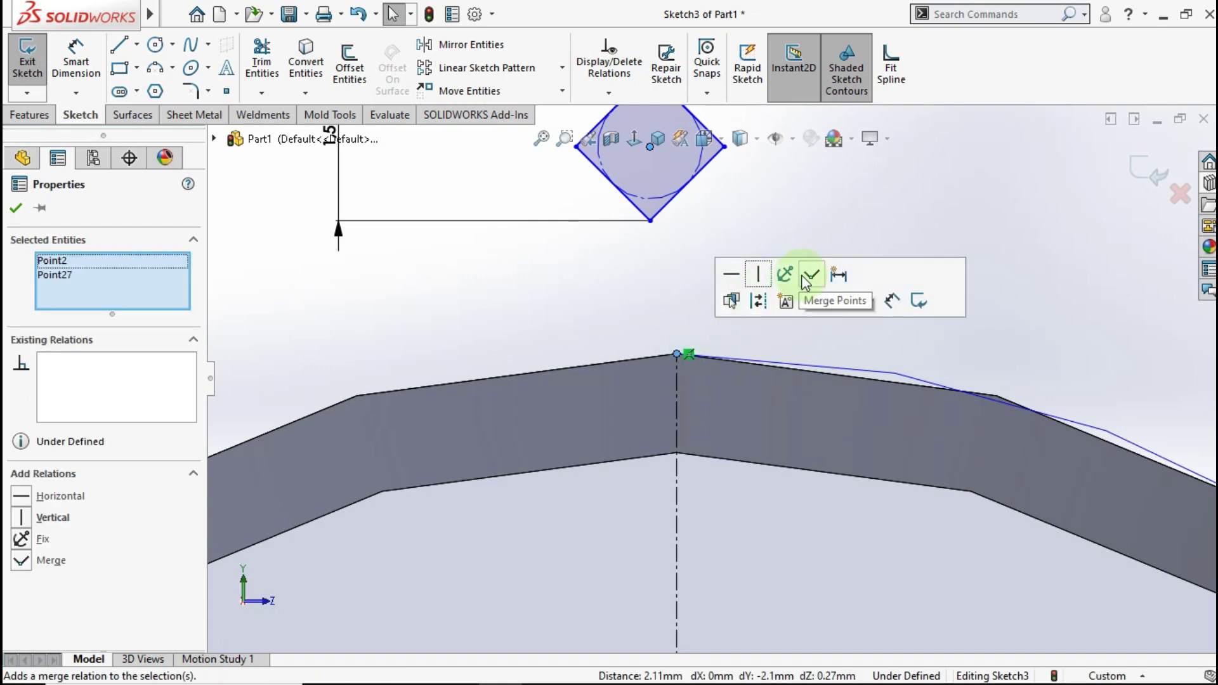
click(809, 280)
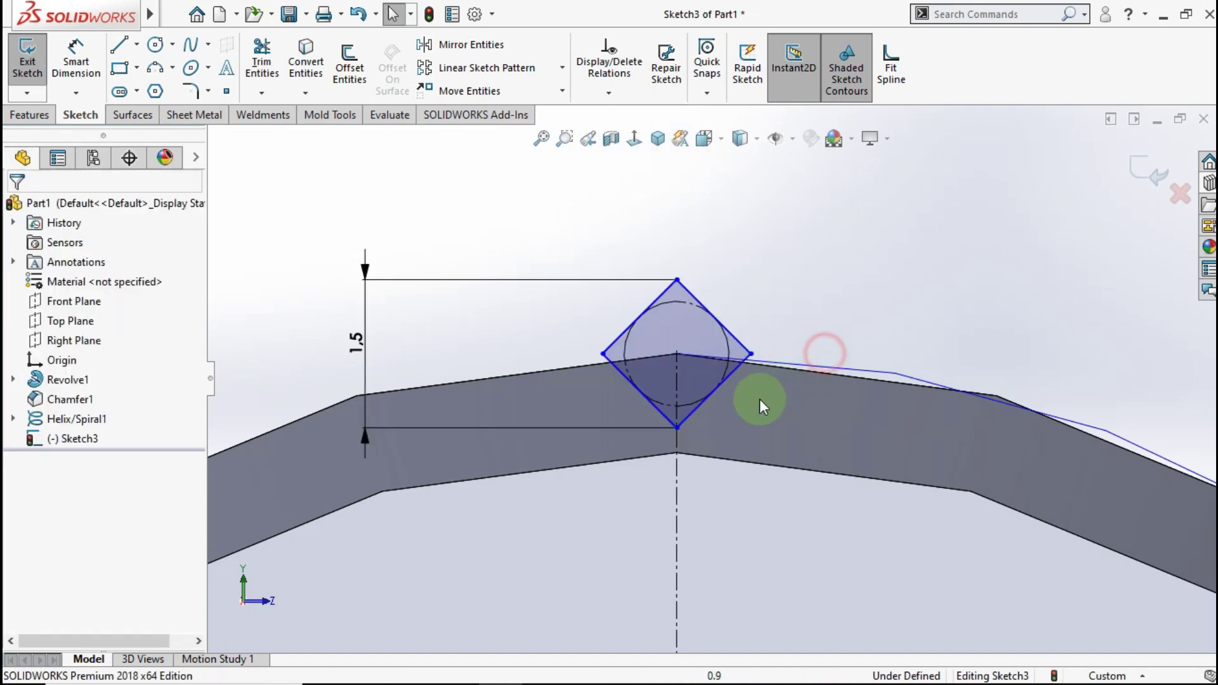
click(677, 428)
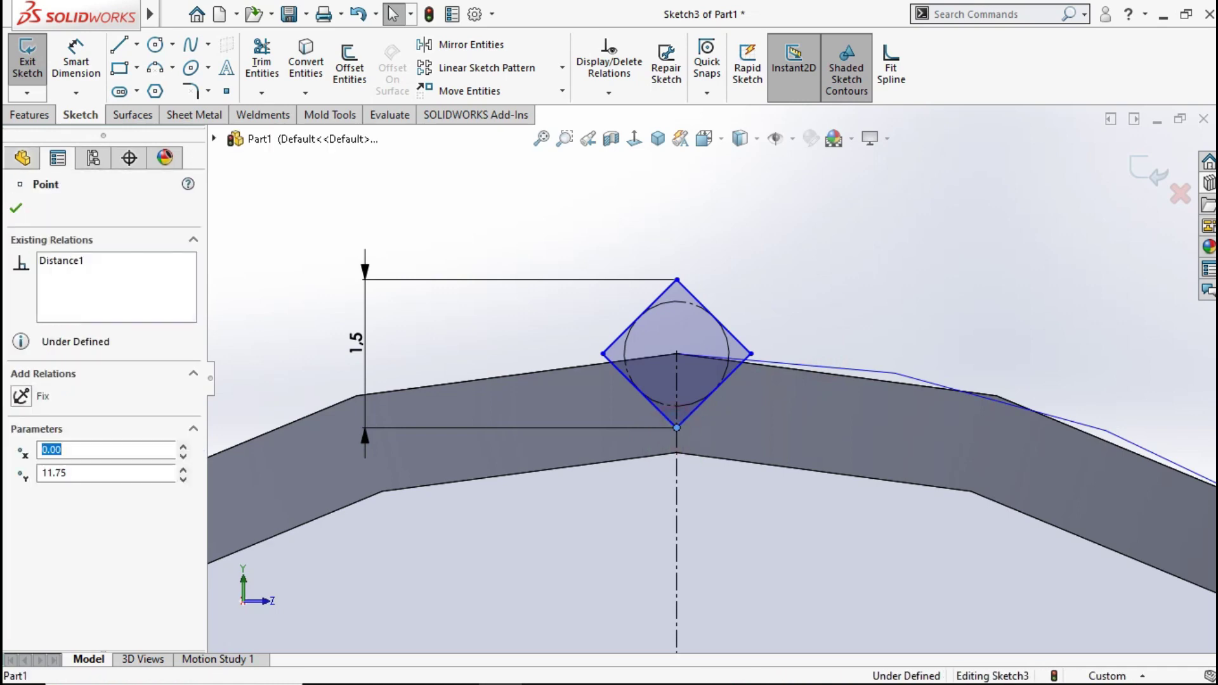
ctrl+click(676, 466)
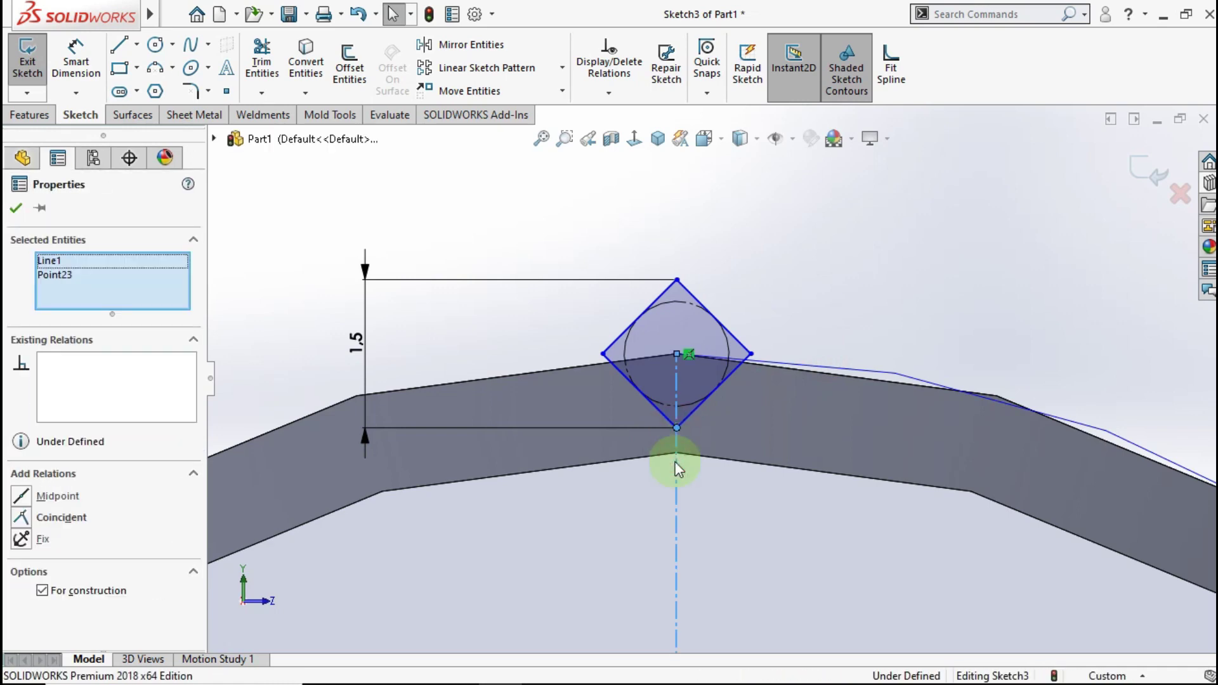
click(753, 384)
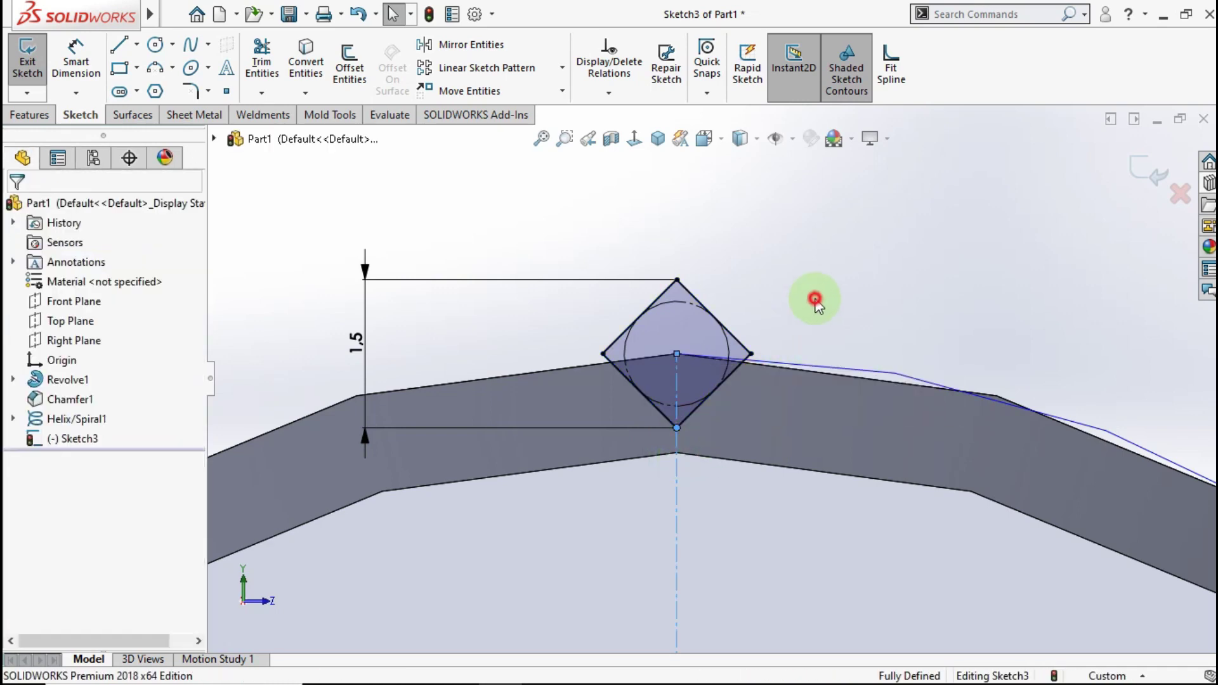
- Orbit the shaft in isometric view to inspect the diamond at the shoulder
middle_drag(813, 307, 791, 335)
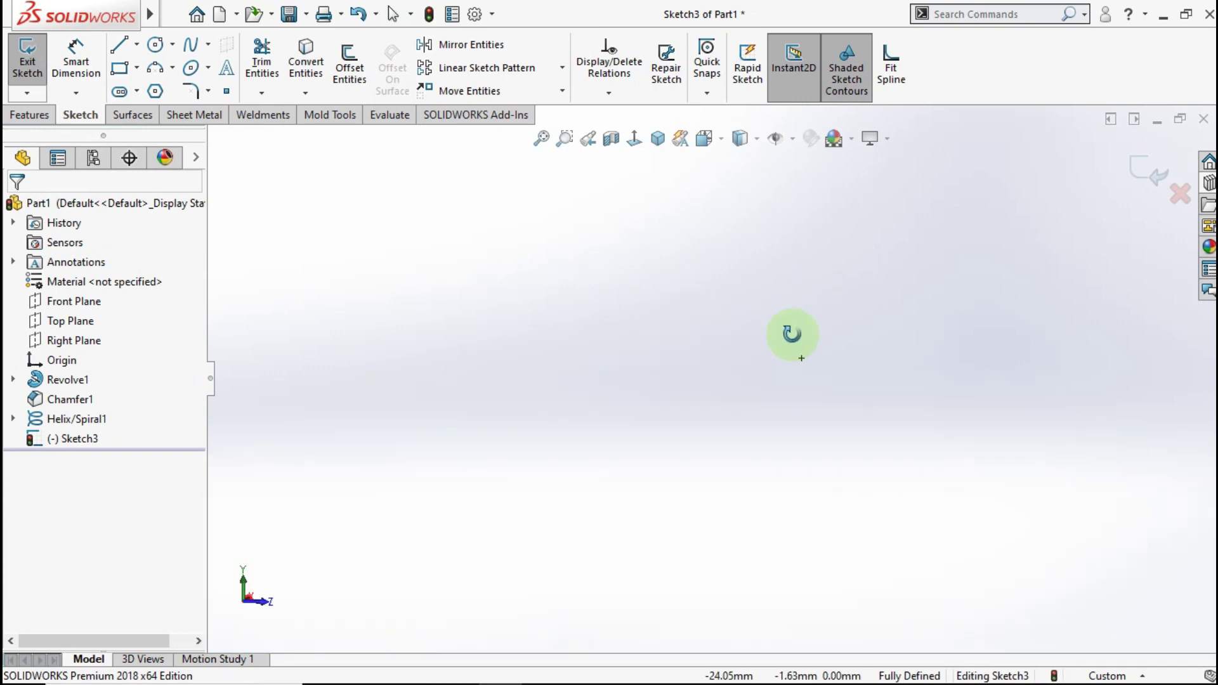
click(660, 137)
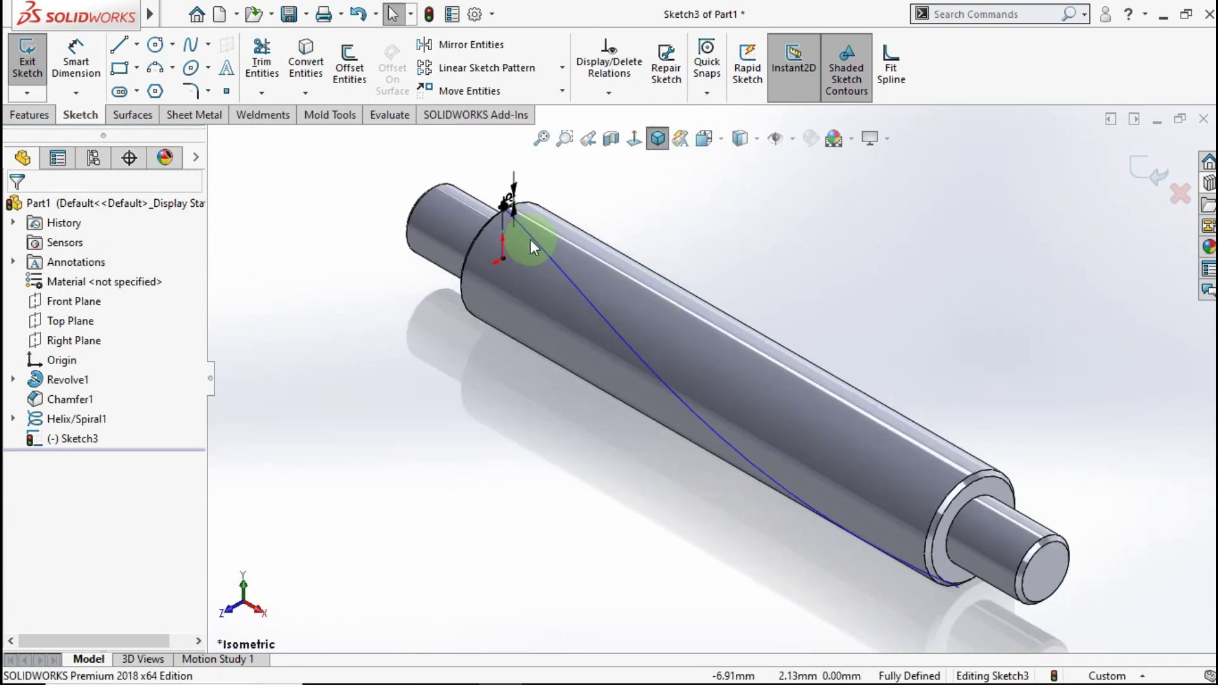
scroll(530, 239, down, 3)
middle_drag(544, 204, 581, 294)
scroll(413, 460, up, 3)
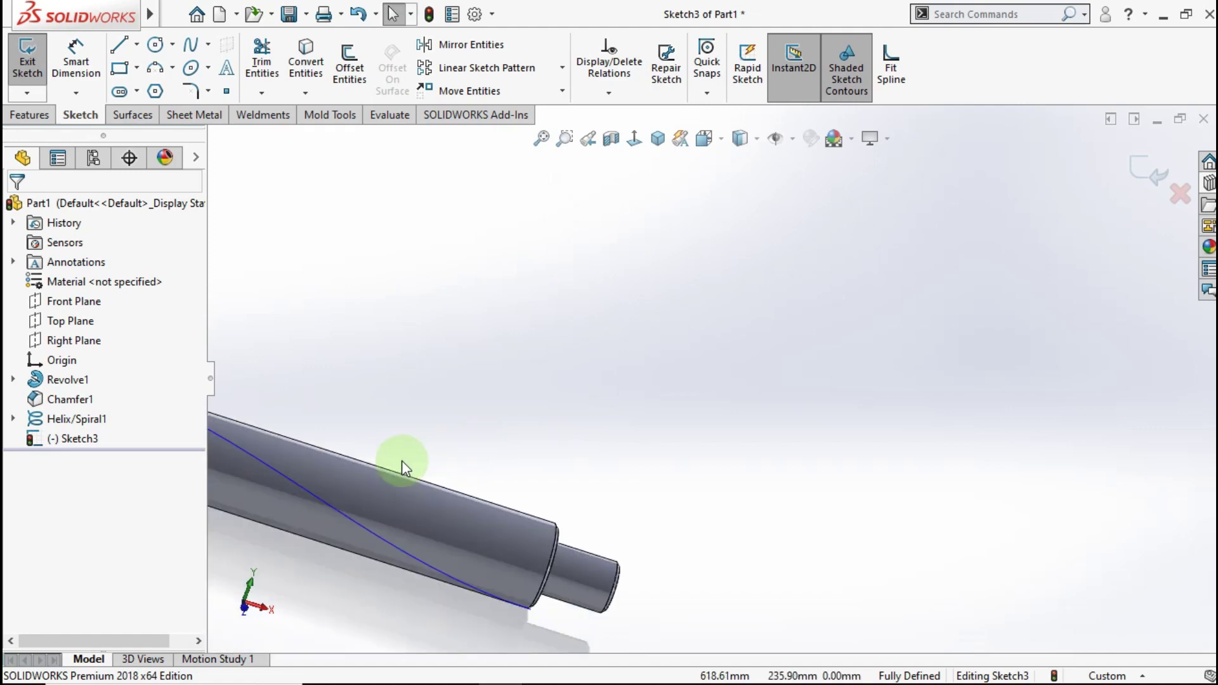
scroll(342, 455, up, 2)
scroll(343, 455, down, 2)
scroll(398, 329, down, 3)
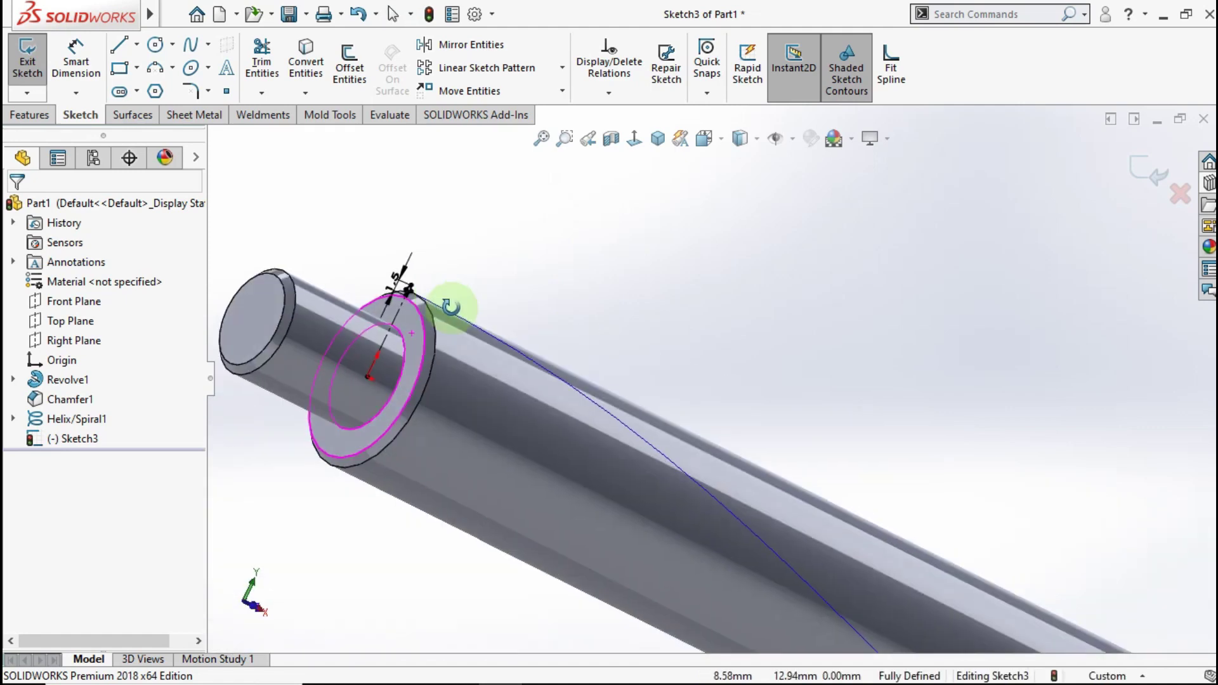
middle_drag(398, 329, 467, 327)
scroll(506, 252, down, 2)
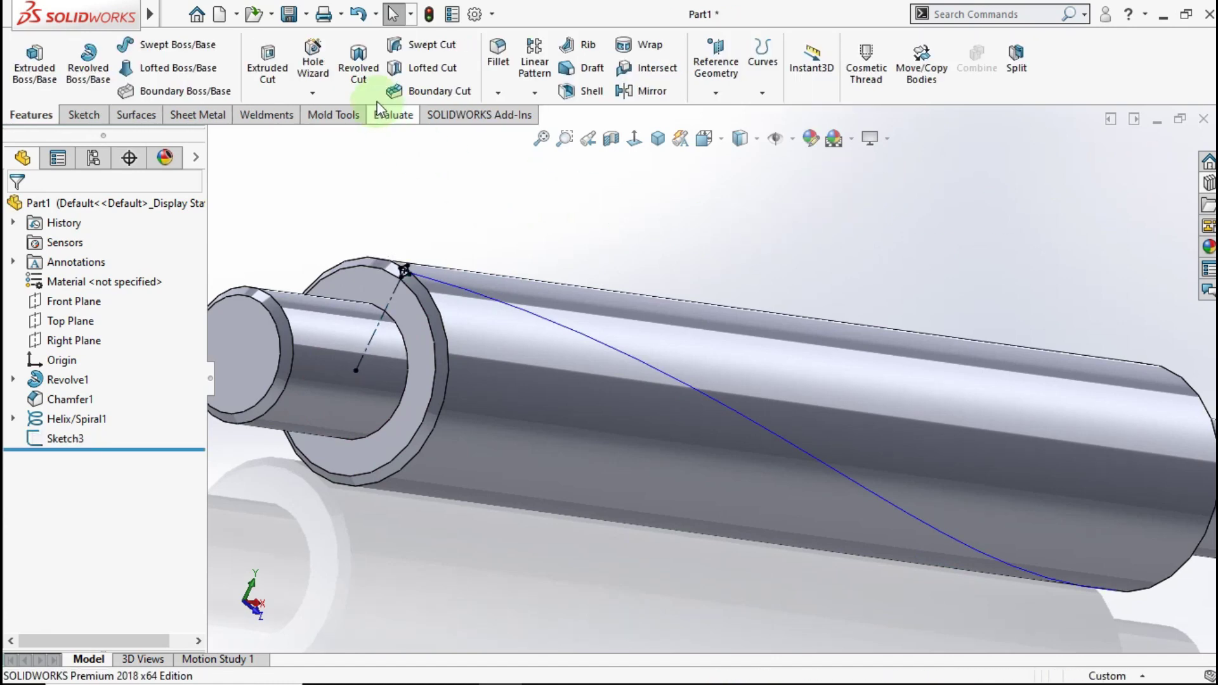
- Swept-cut the Sketch3 diamond profile along Helix/Spiral1 to create Cut-Sweep1
click(395, 48)
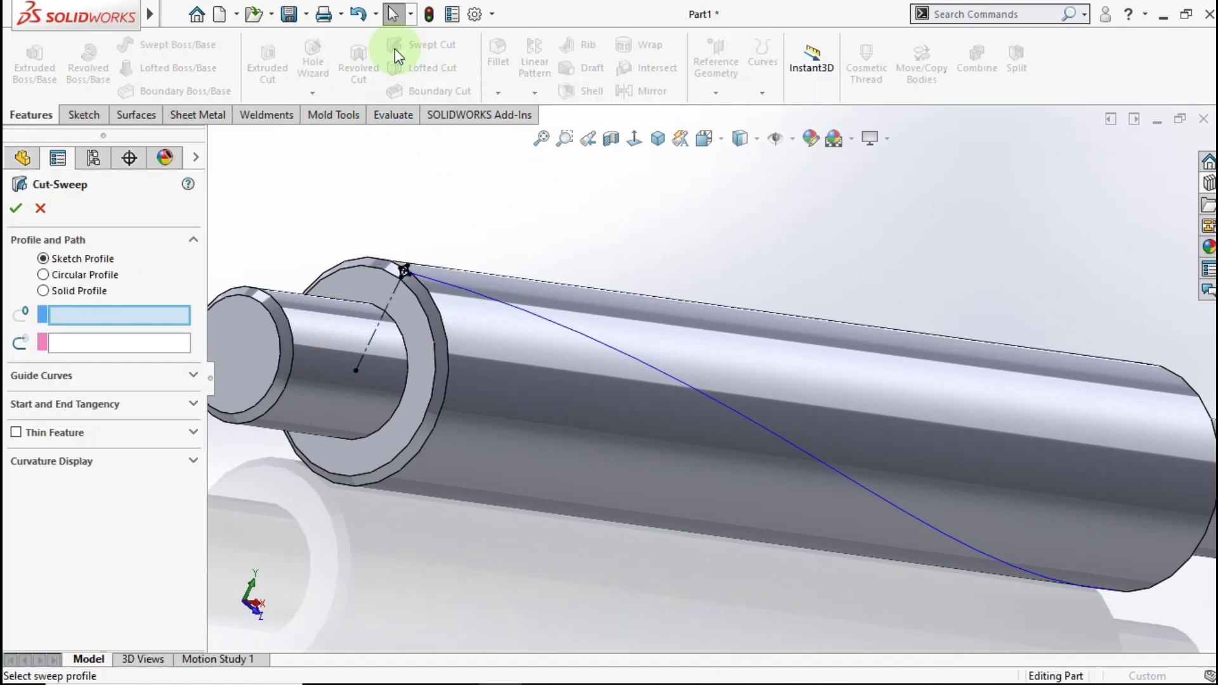
scroll(438, 305, down, 3)
scroll(504, 298, down, 2)
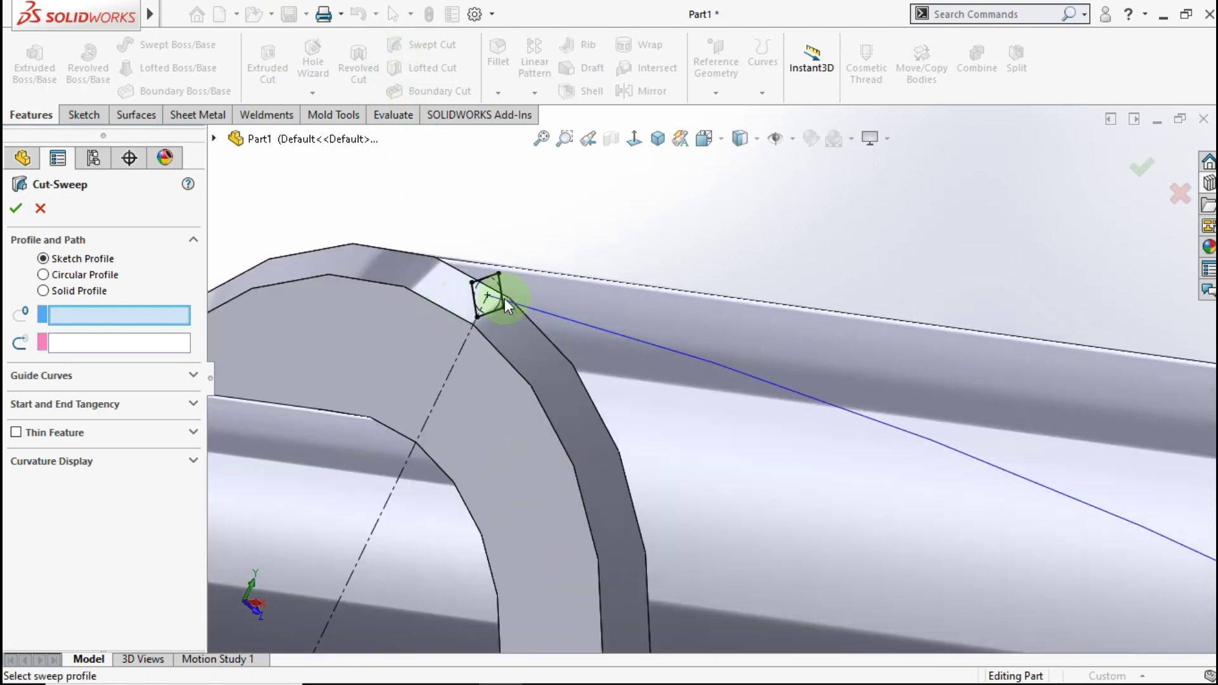
click(497, 279)
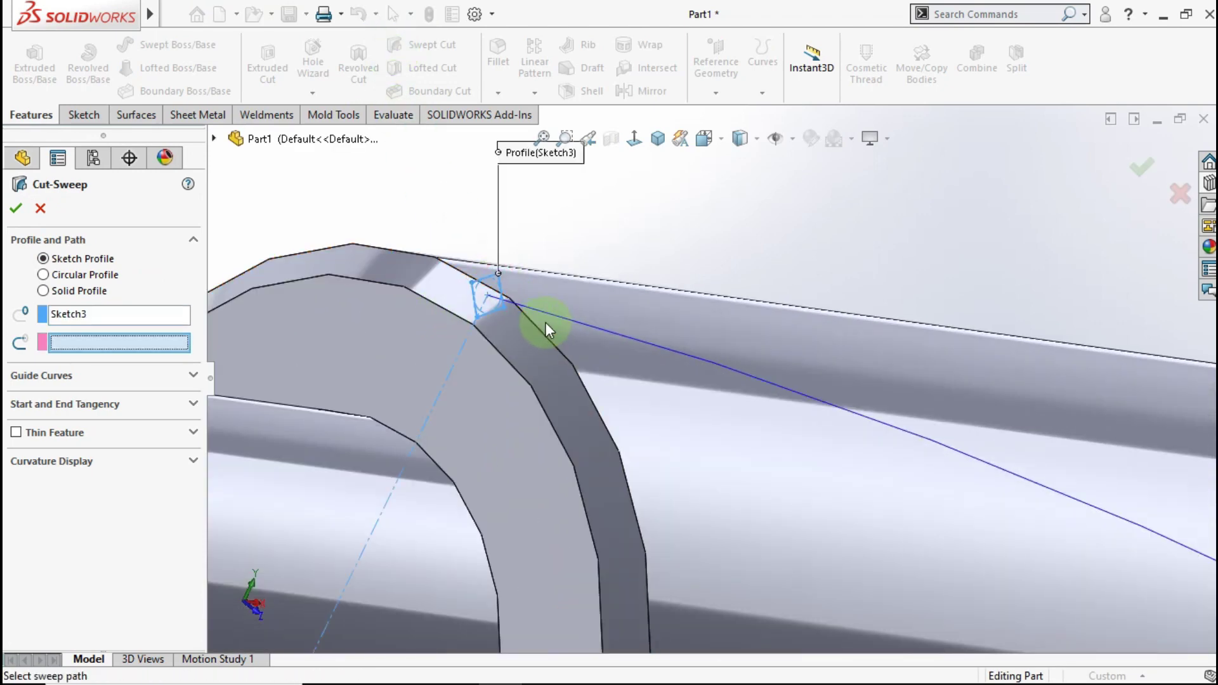
click(550, 317)
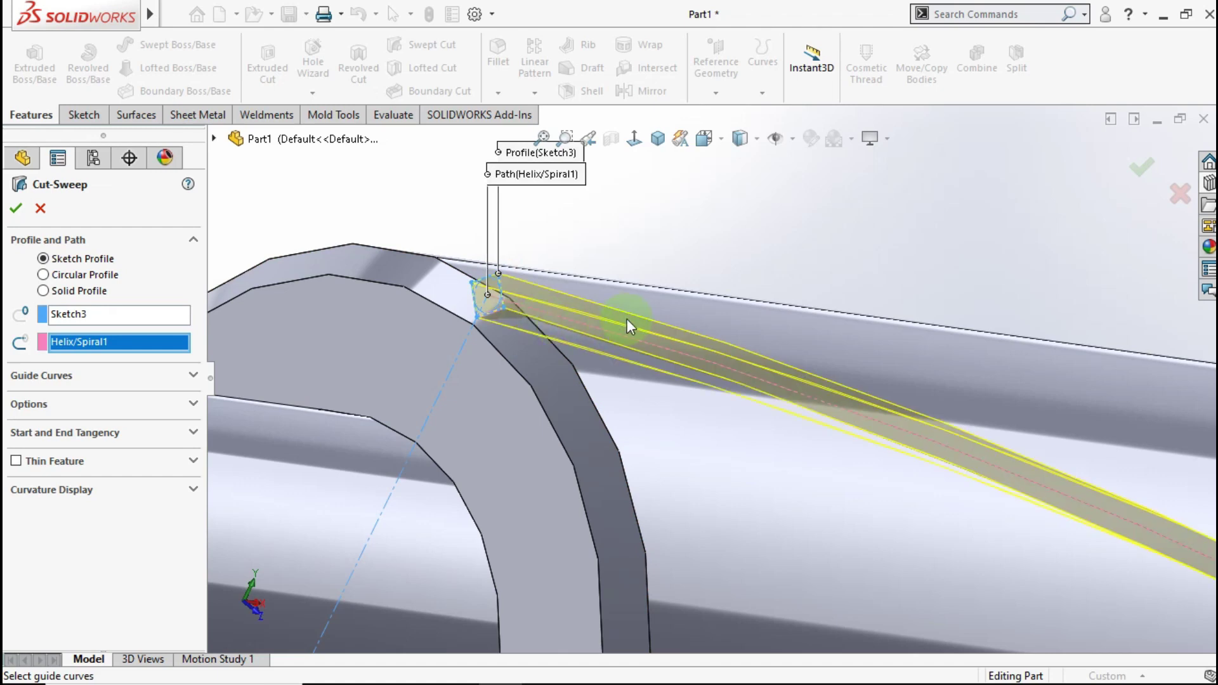
scroll(761, 311, up, 2)
scroll(774, 324, up, 2)
scroll(864, 333, up, 1)
scroll(1033, 371, up, 2)
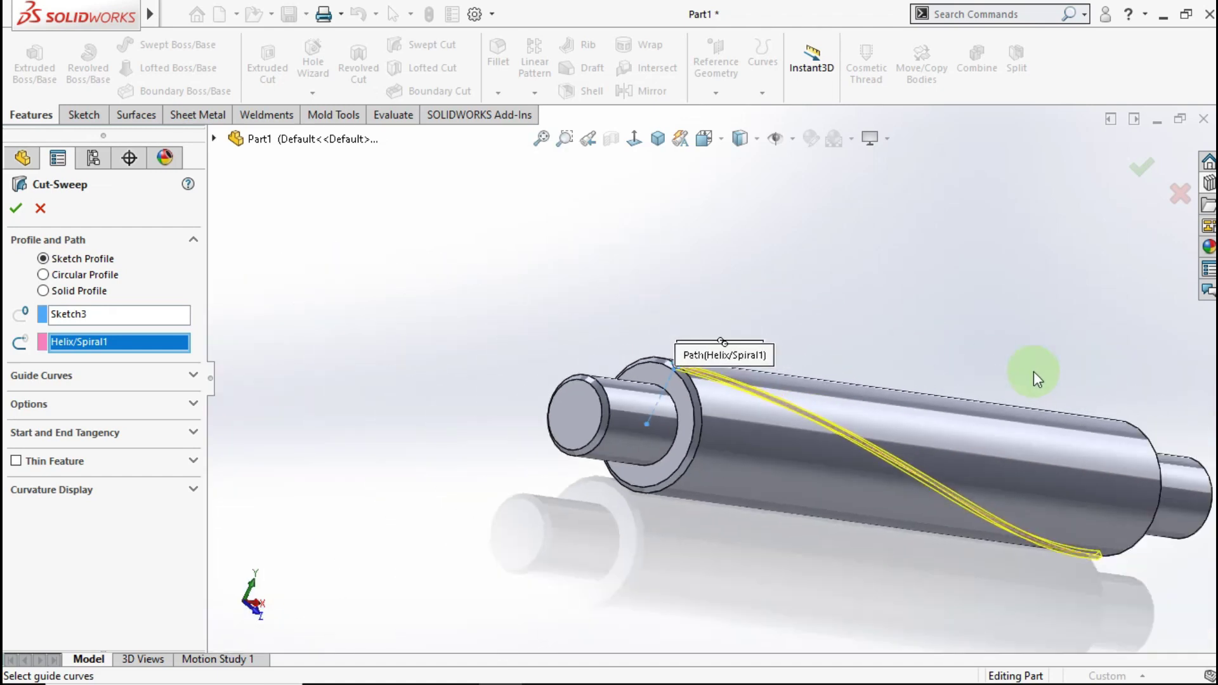
scroll(1033, 372, down, 1)
click(1138, 166)
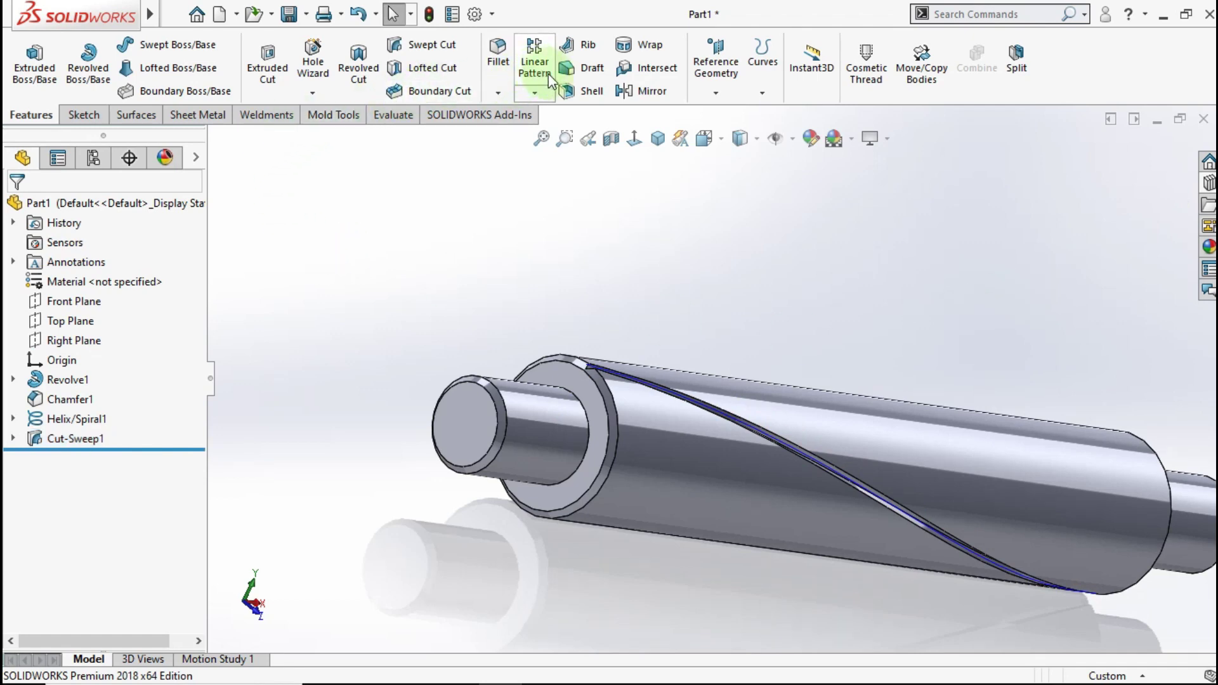
- Set up a trial linear pattern along the circular edge, swapping Revolve1 for Cut-Sweep1
click(532, 67)
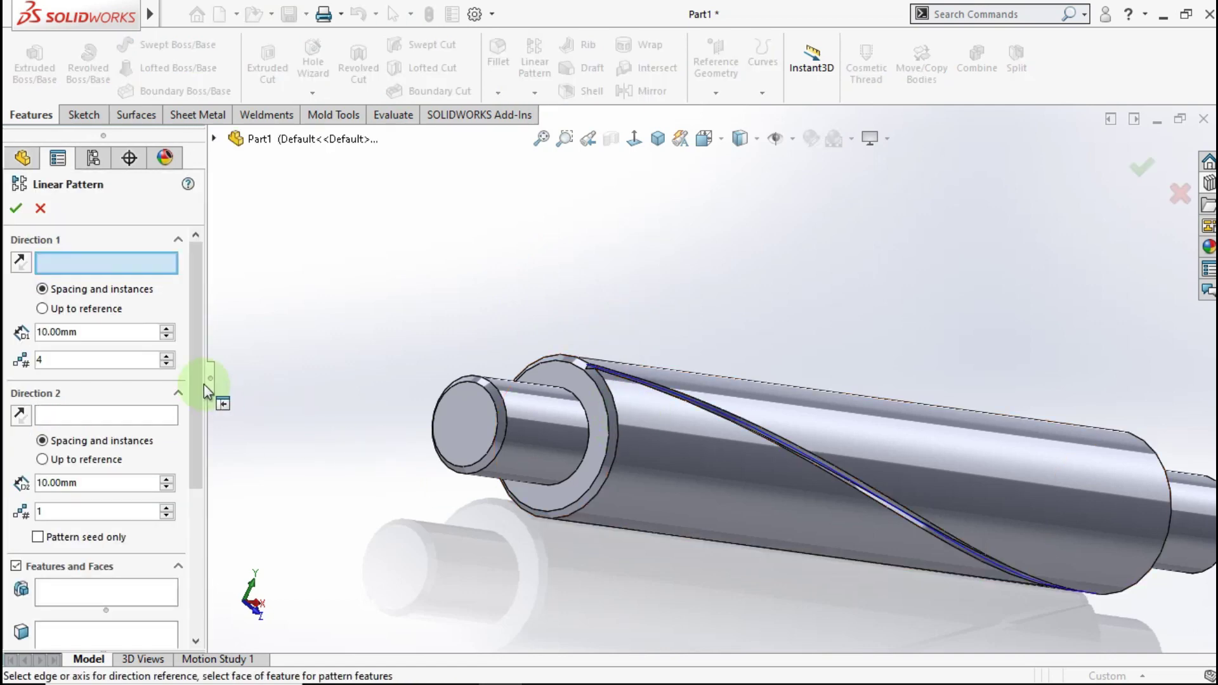
scroll(623, 425, down, 3)
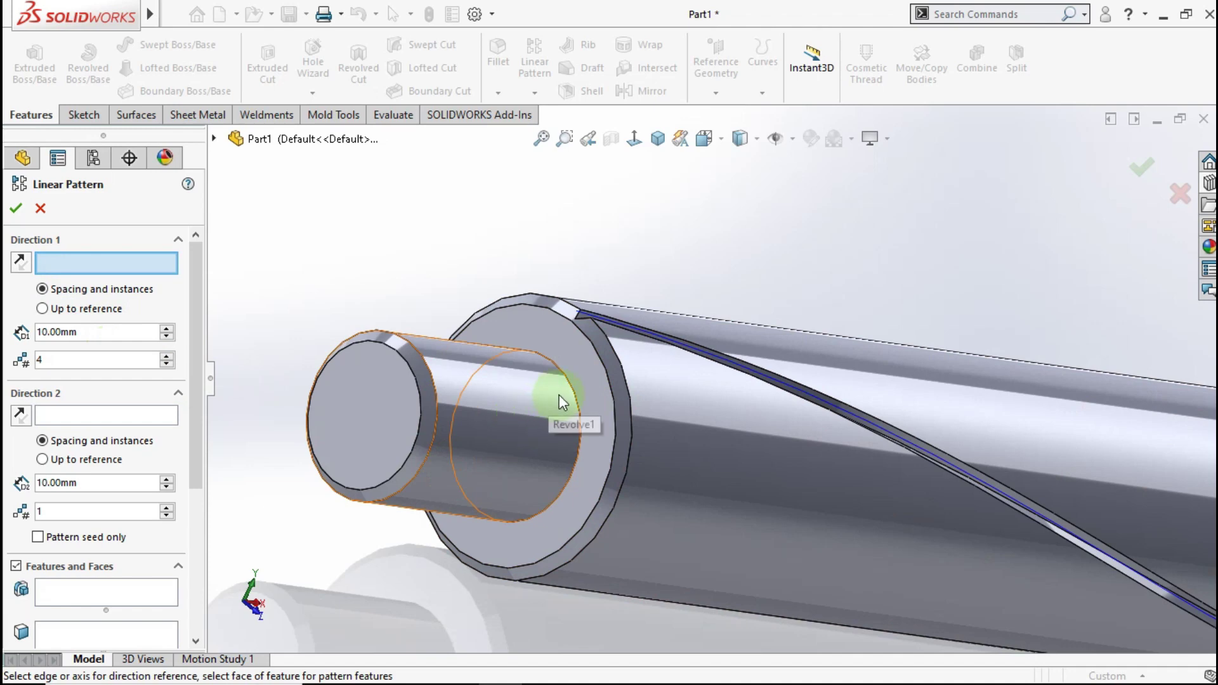
click(568, 379)
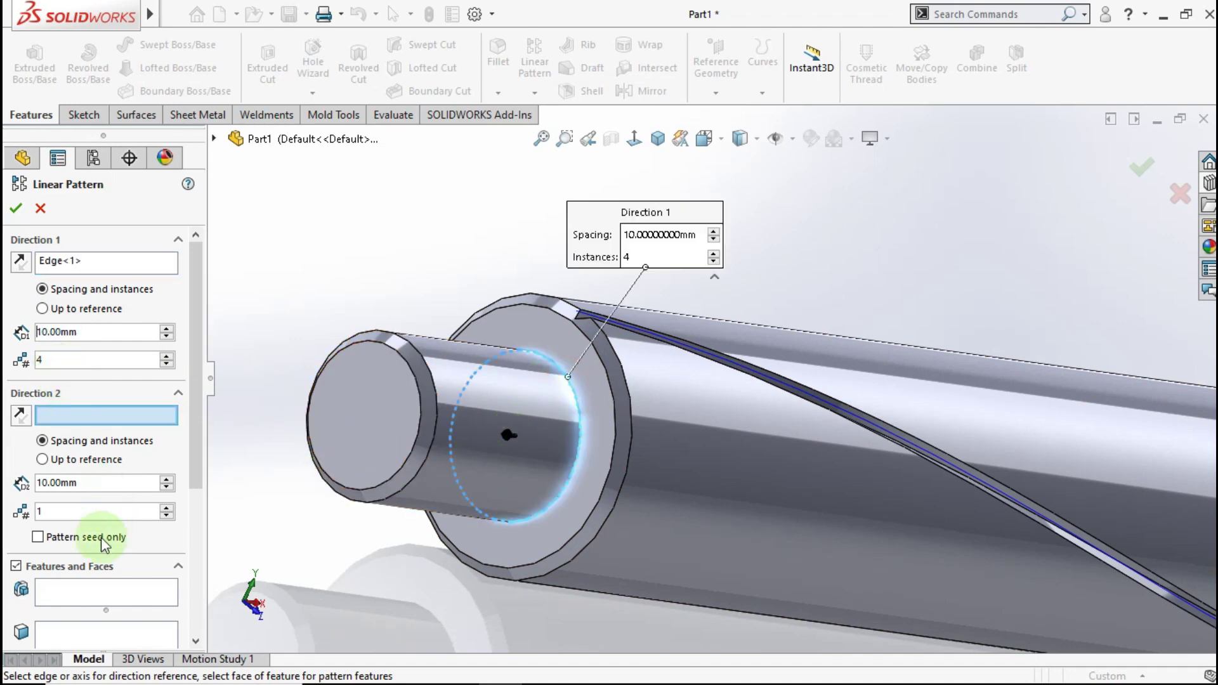
click(85, 594)
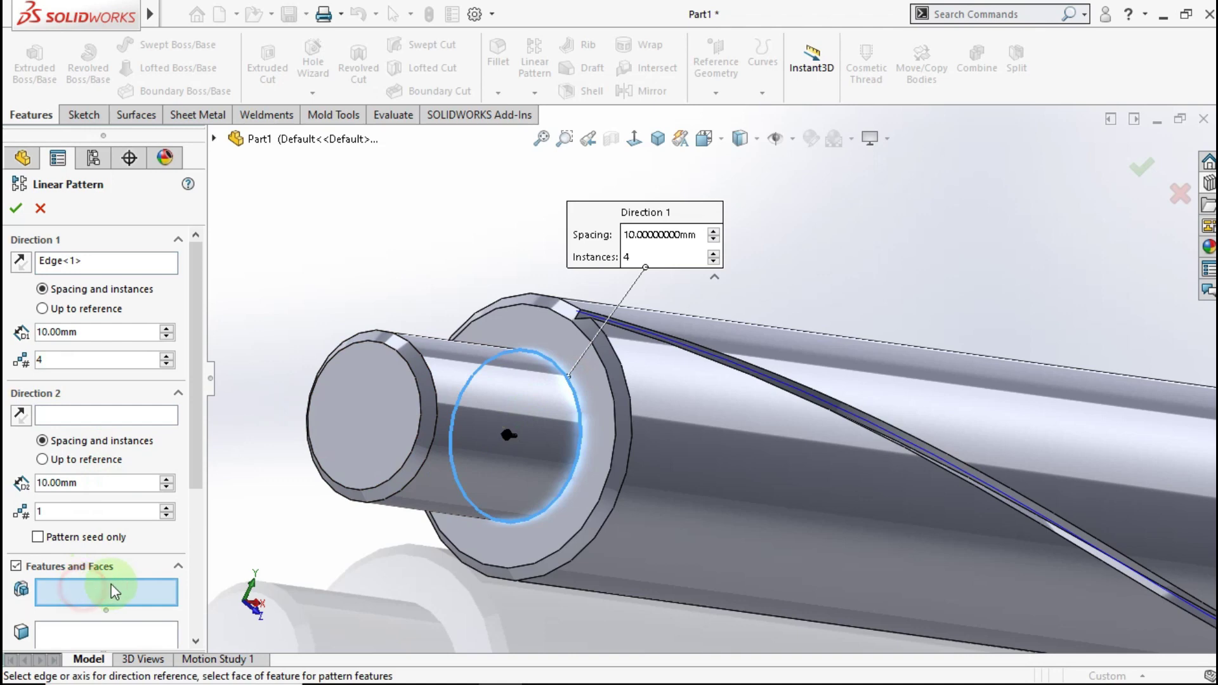
click(216, 143)
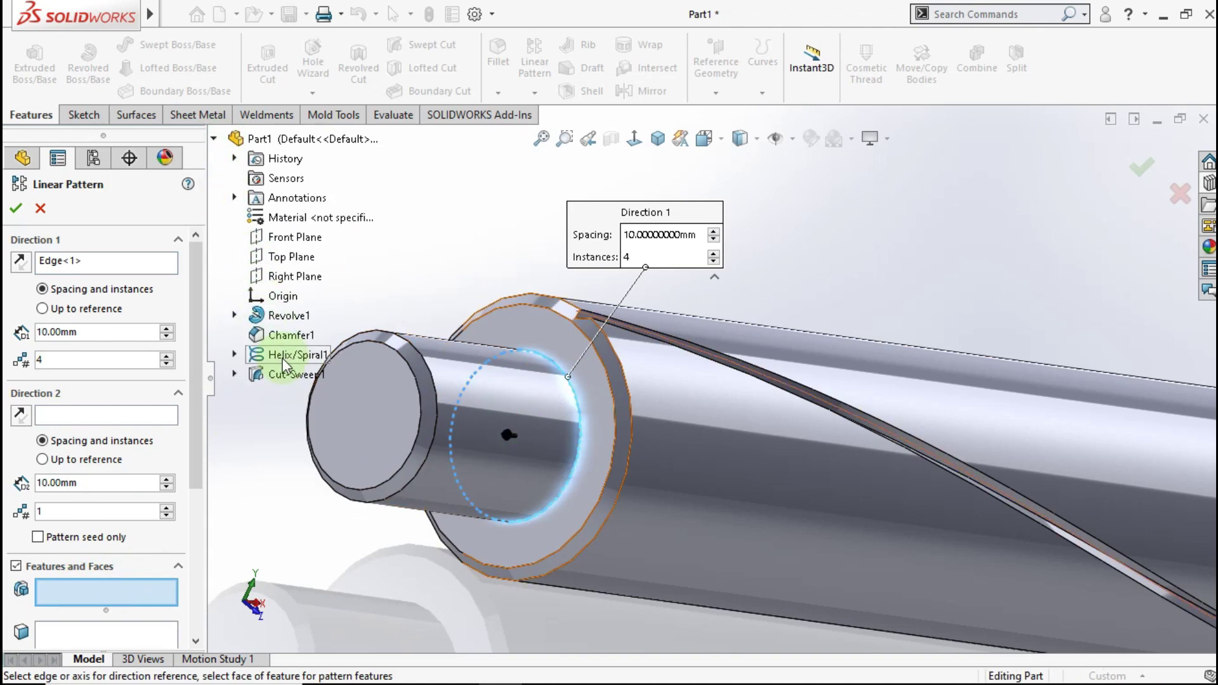
click(287, 323)
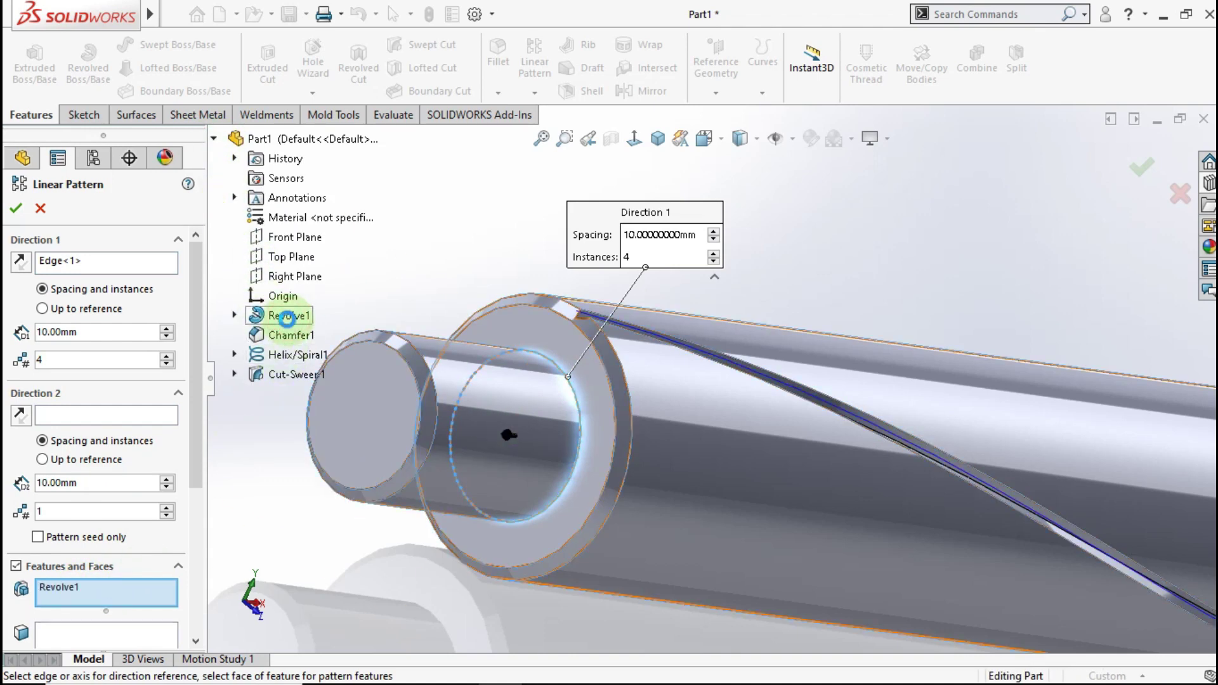
right_click(96, 586)
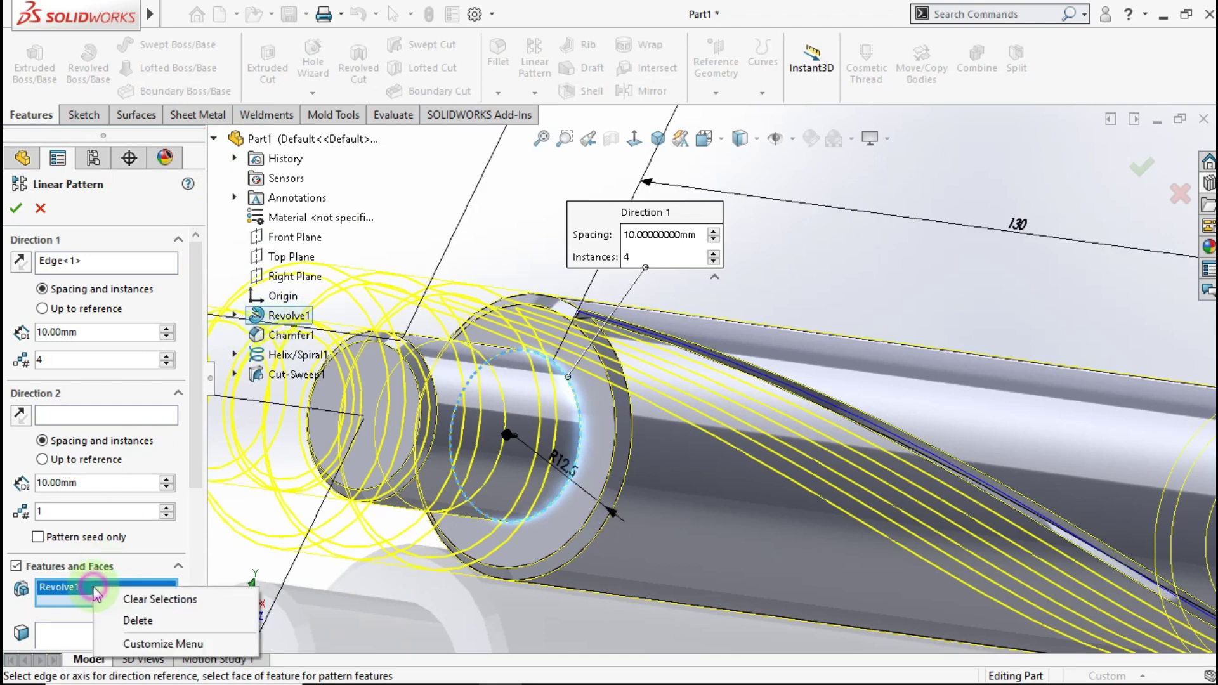
click(121, 597)
click(296, 374)
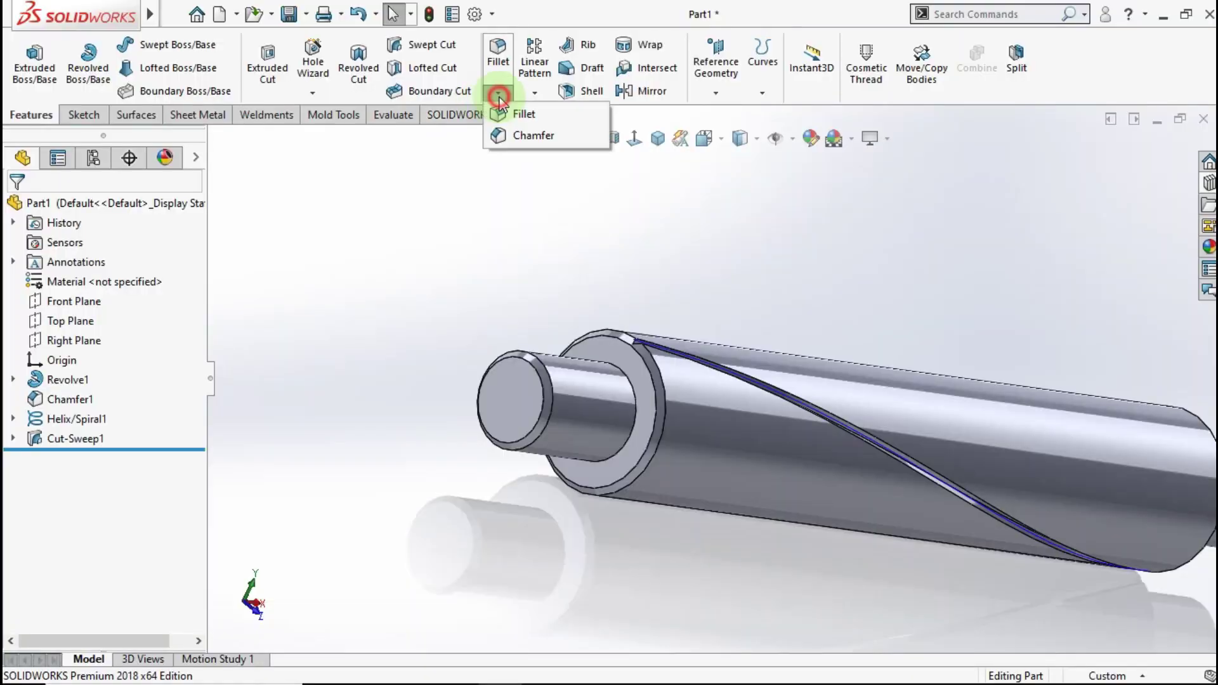
- Circular-pattern Cut-Sweep1 about the shoulder's circular edge, 30 equal instances over 360°
click(532, 94)
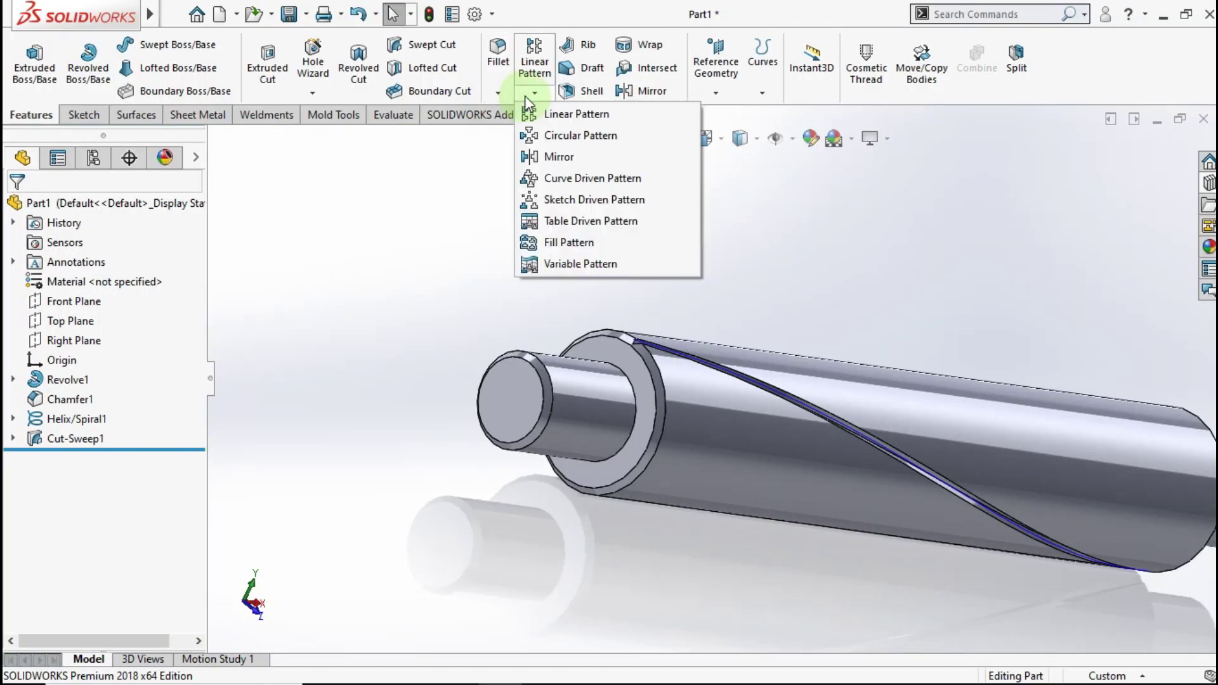
click(535, 142)
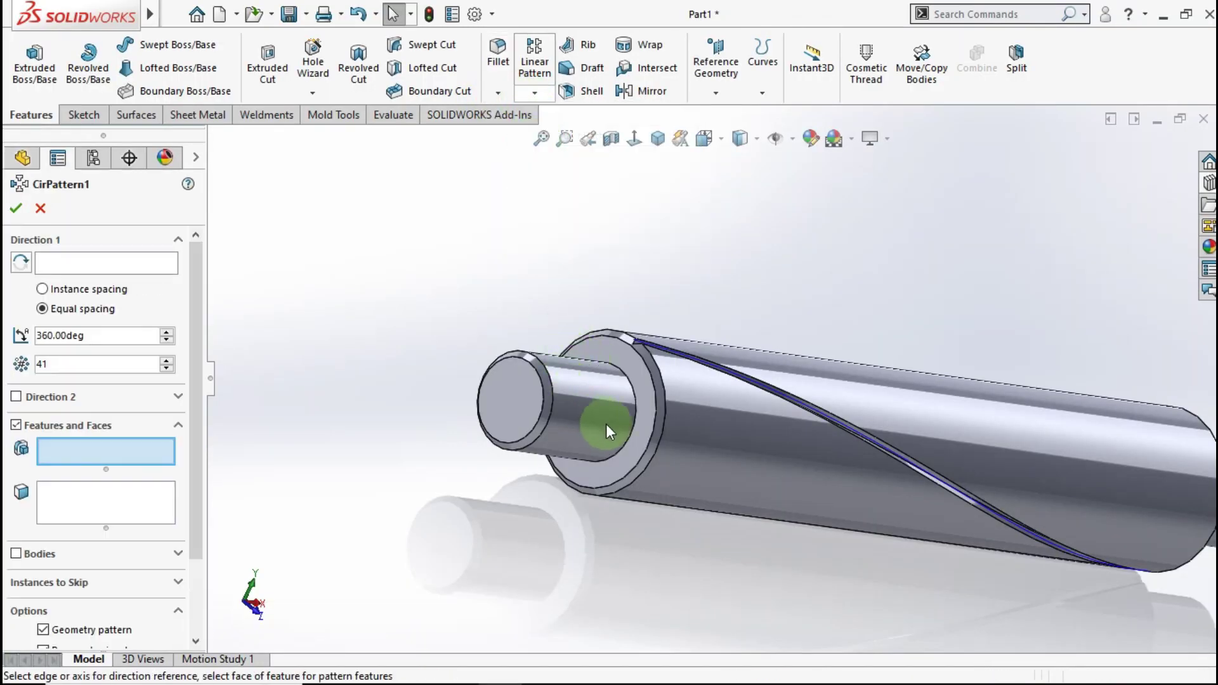
scroll(629, 432, down, 2)
click(649, 395)
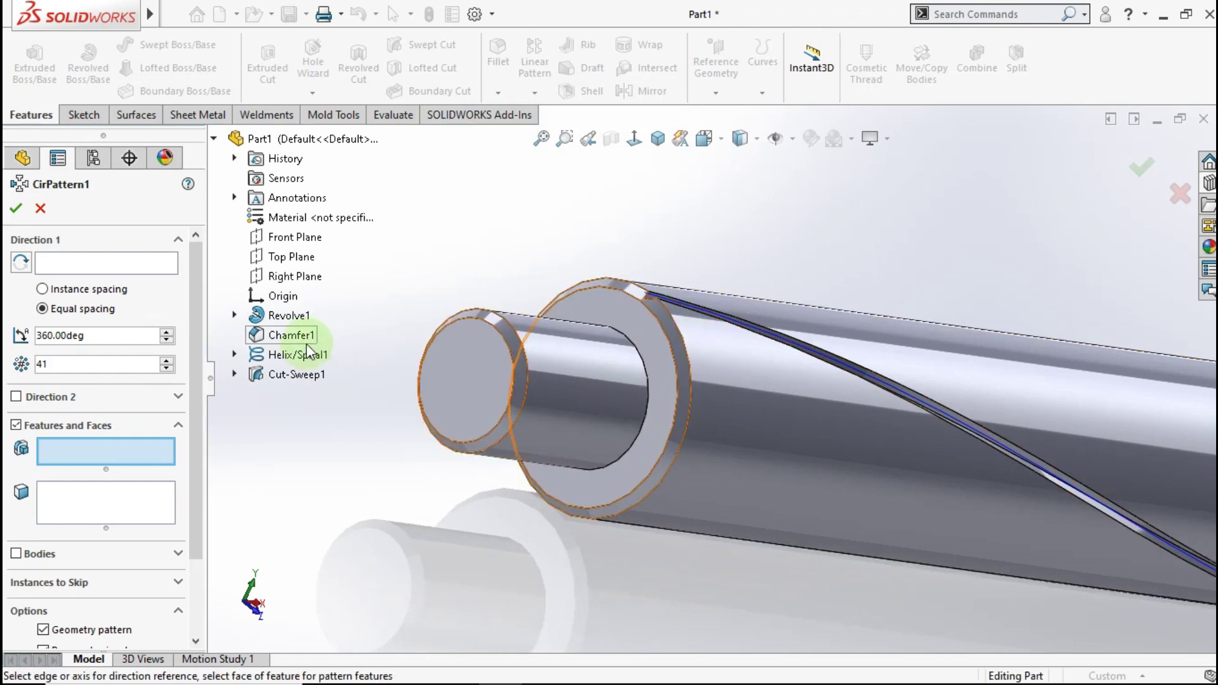
click(297, 376)
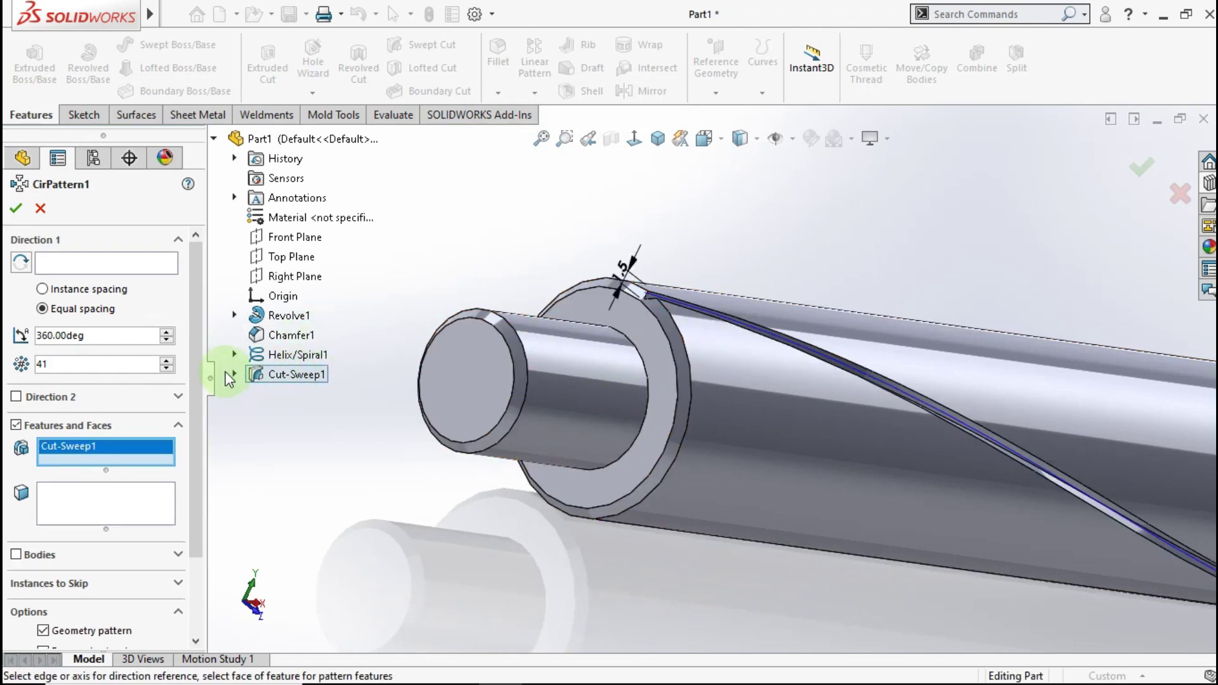
click(89, 264)
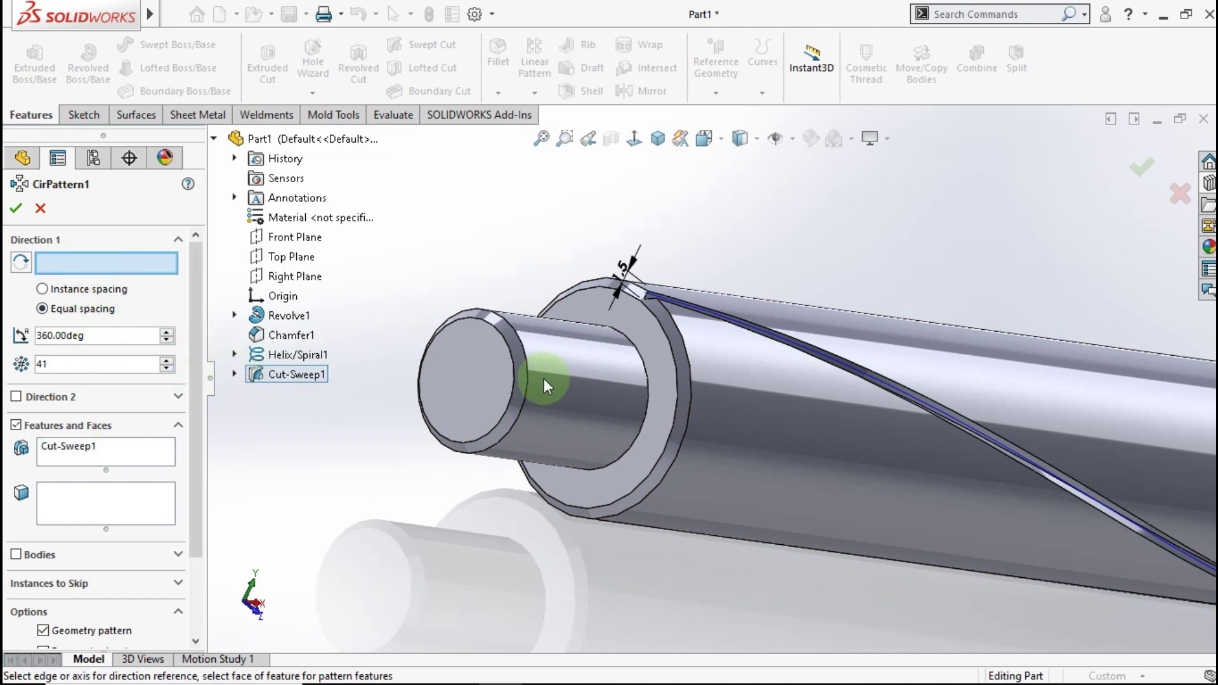
click(637, 347)
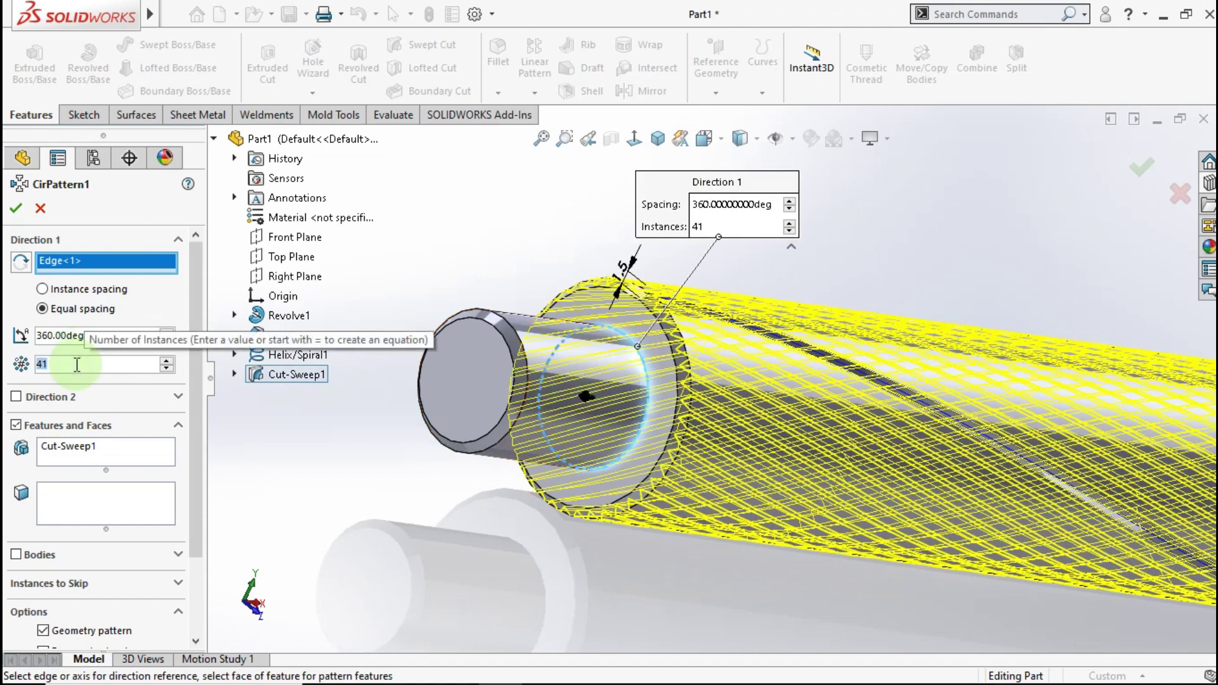
text(0)
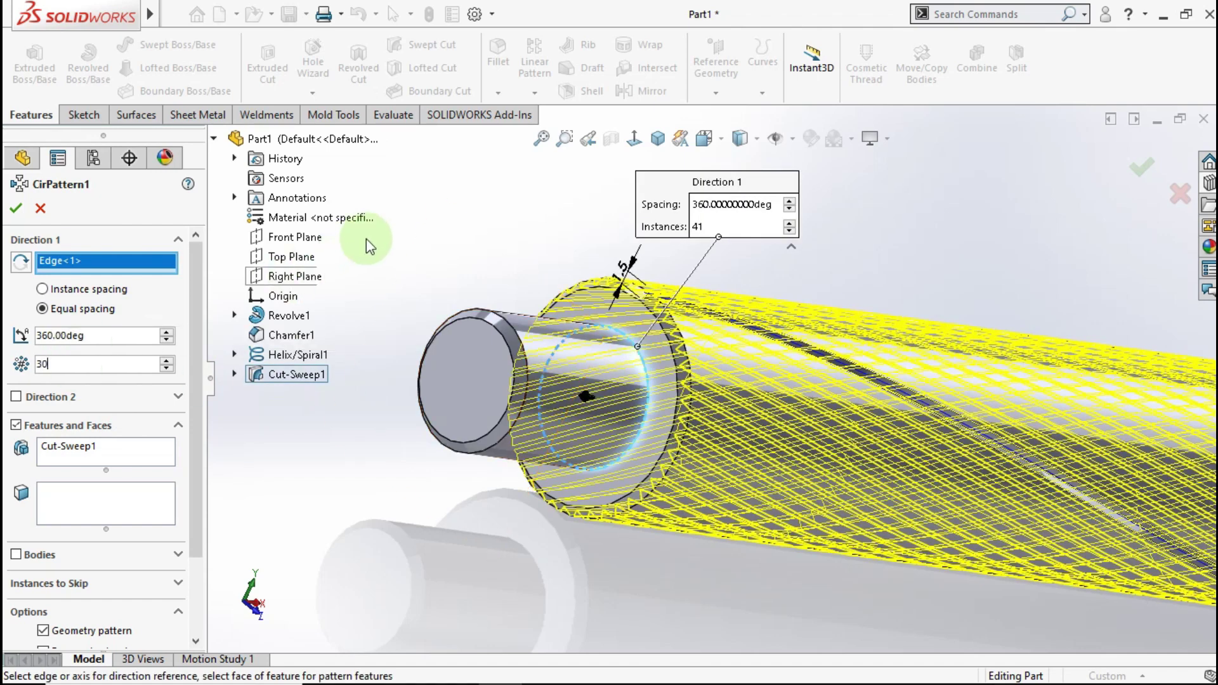
click(497, 212)
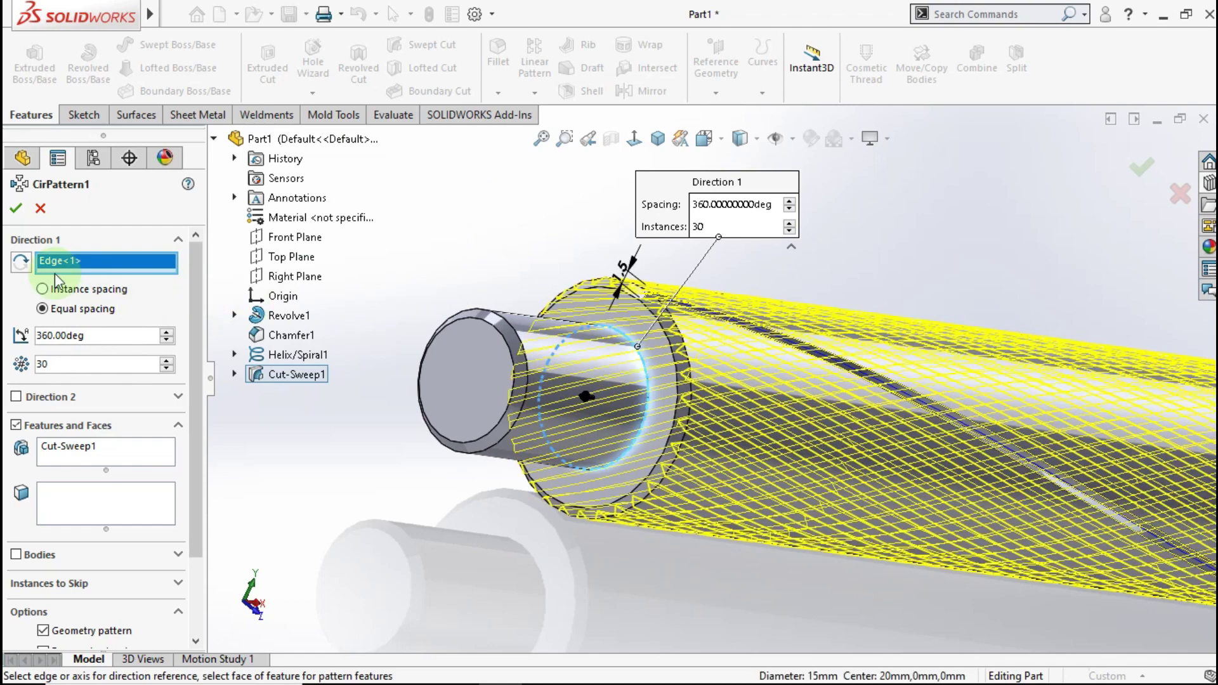
click(24, 211)
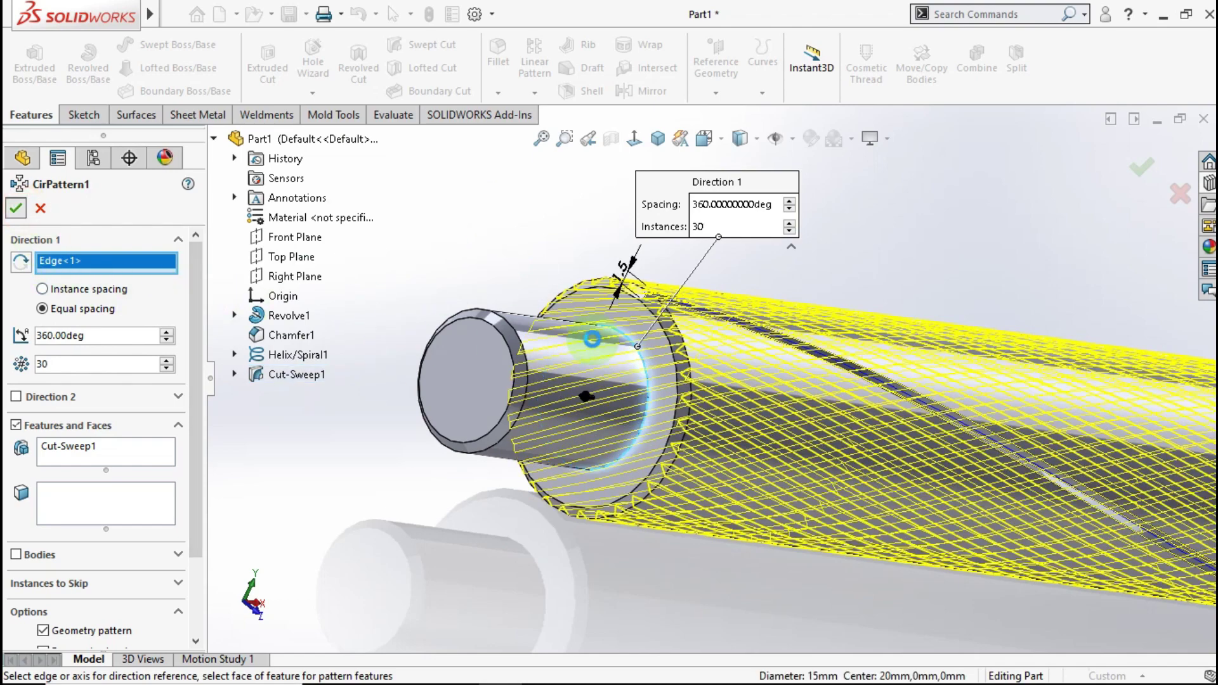
mouse_move(681, 367)
middle_down()
mouse_move(830, 363)
mouse_move(780, 421)
mouse_move(656, 387)
mouse_move(634, 457)
mouse_move(693, 394)
mouse_move(775, 402)
middle_up()
- Hide the Helix/Spiral1 curve
right_click(98, 420)
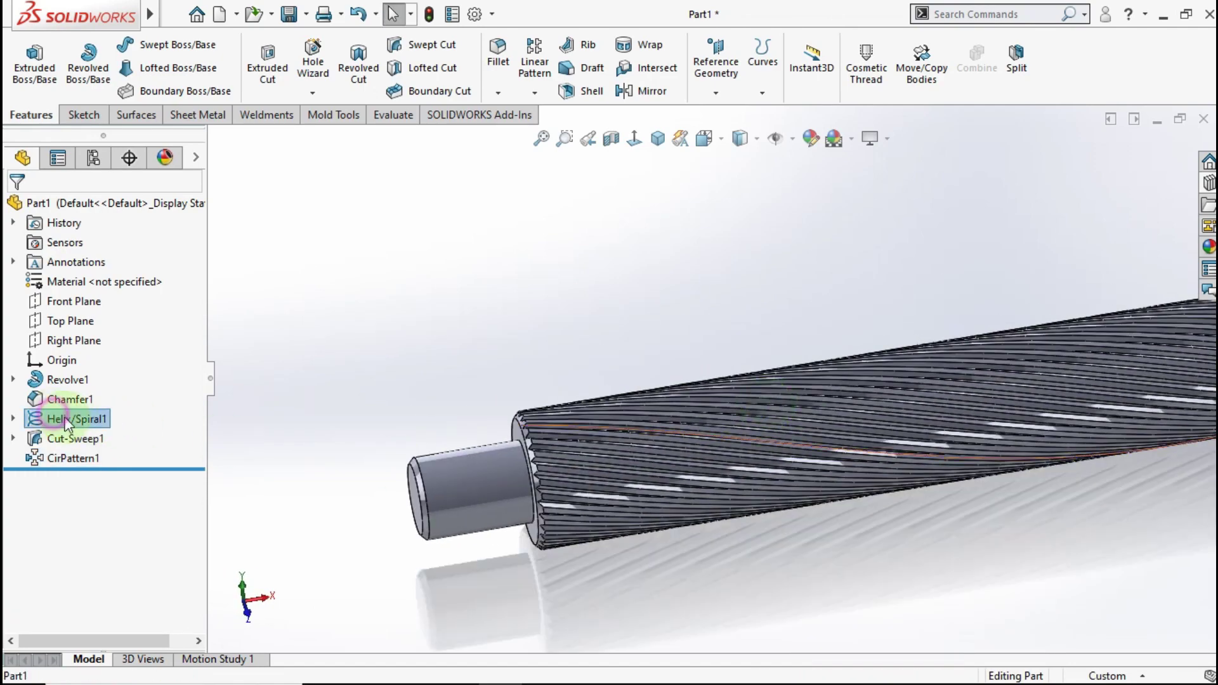
click(105, 250)
click(416, 306)
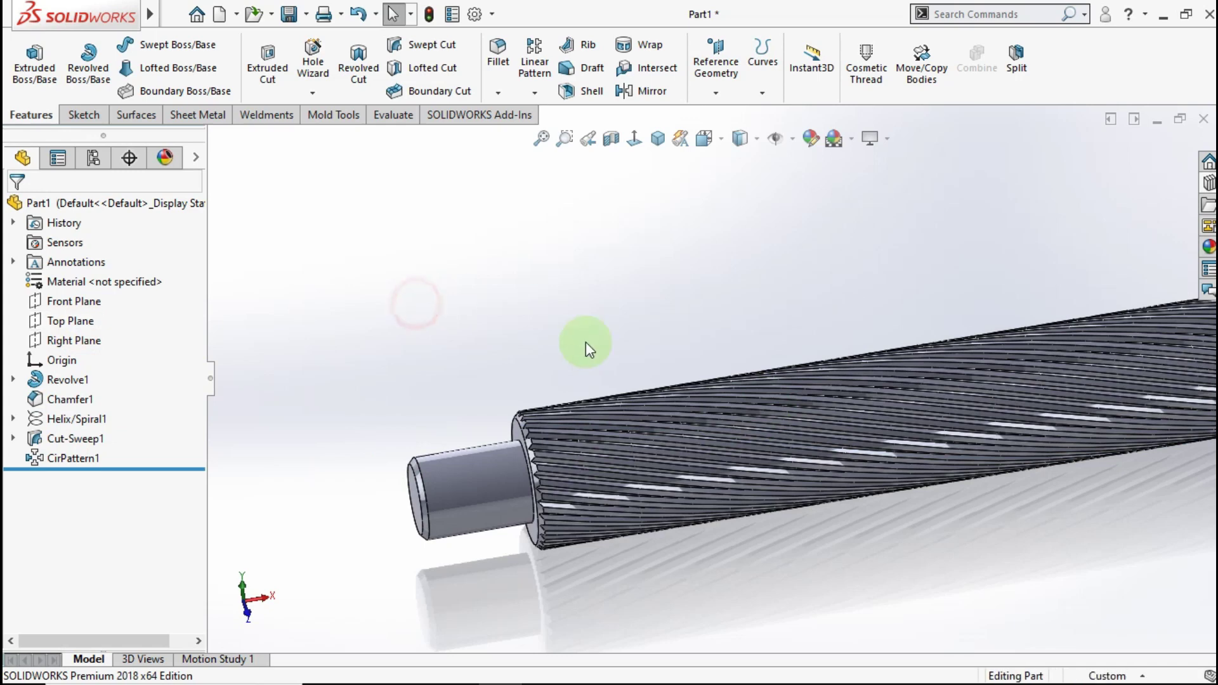
- Create Plane1 as a mid plane between the grooved section's two end faces
click(716, 102)
click(723, 116)
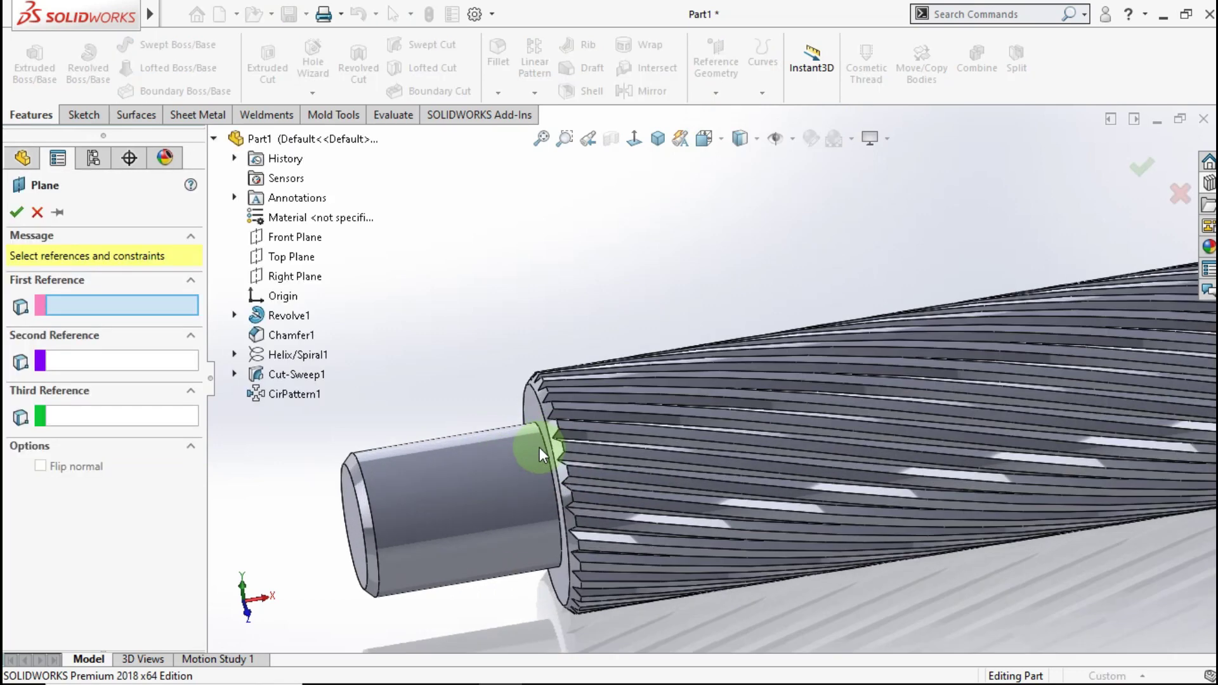
scroll(540, 448, down, 2)
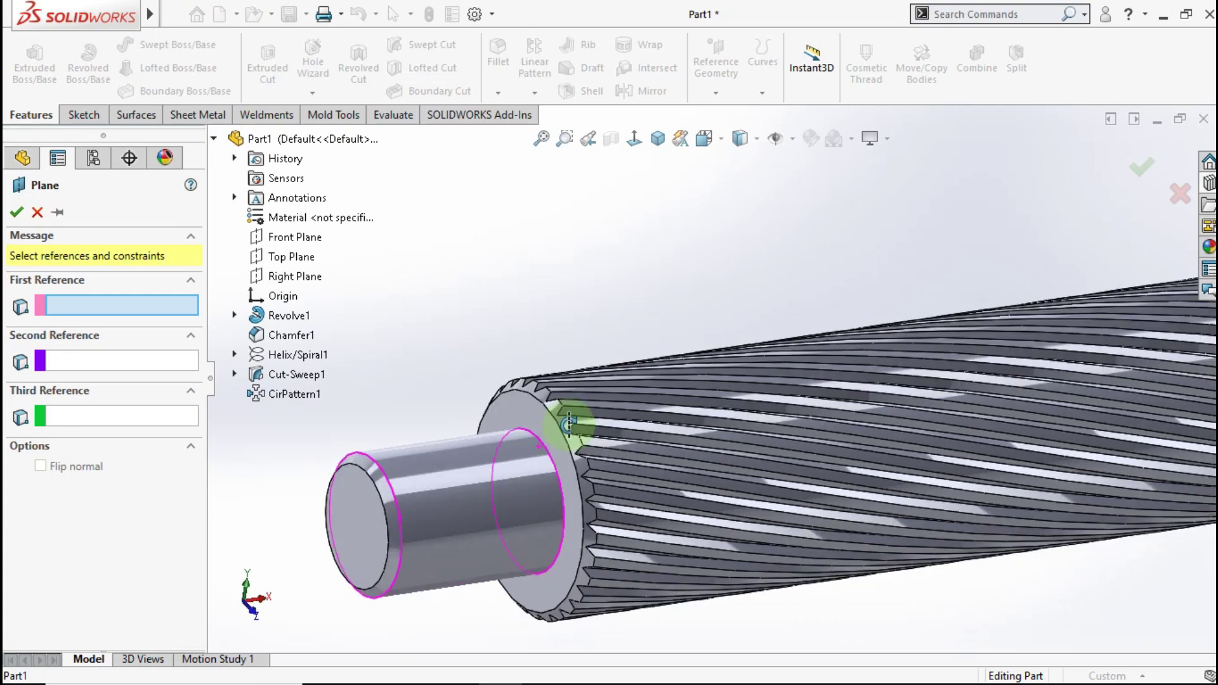
click(895, 408)
scroll(1009, 391, up, 3)
scroll(889, 366, down, 1)
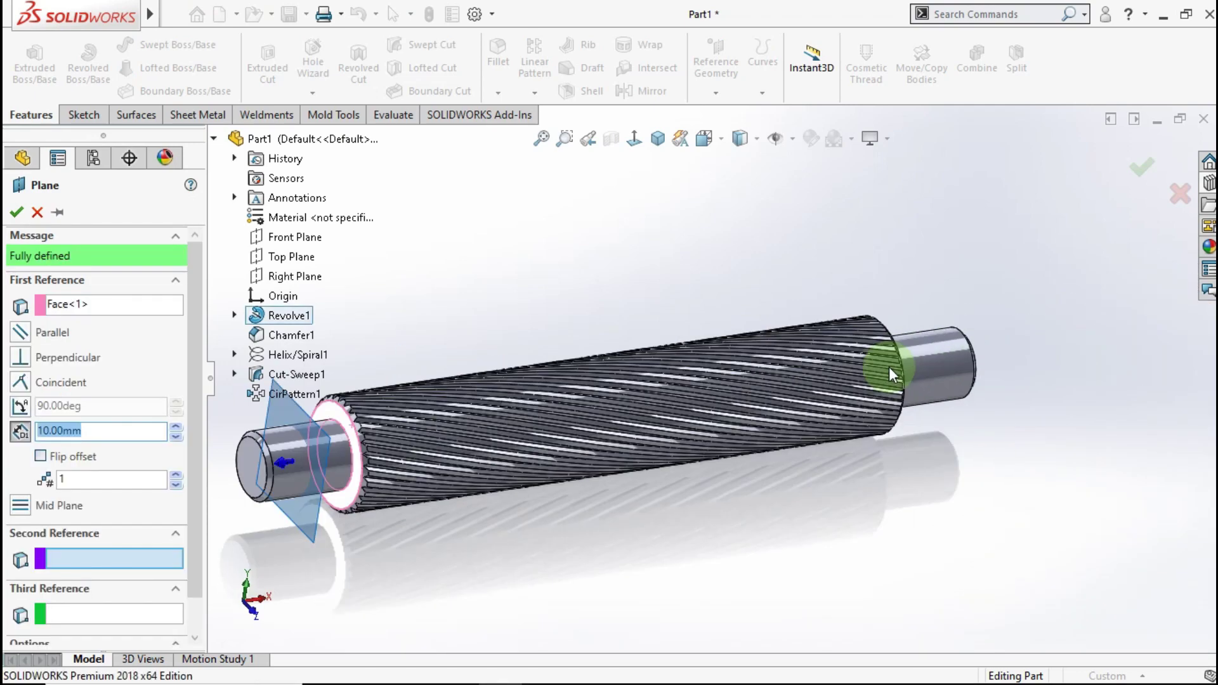
scroll(889, 367, down, 2)
scroll(837, 409, down, 1)
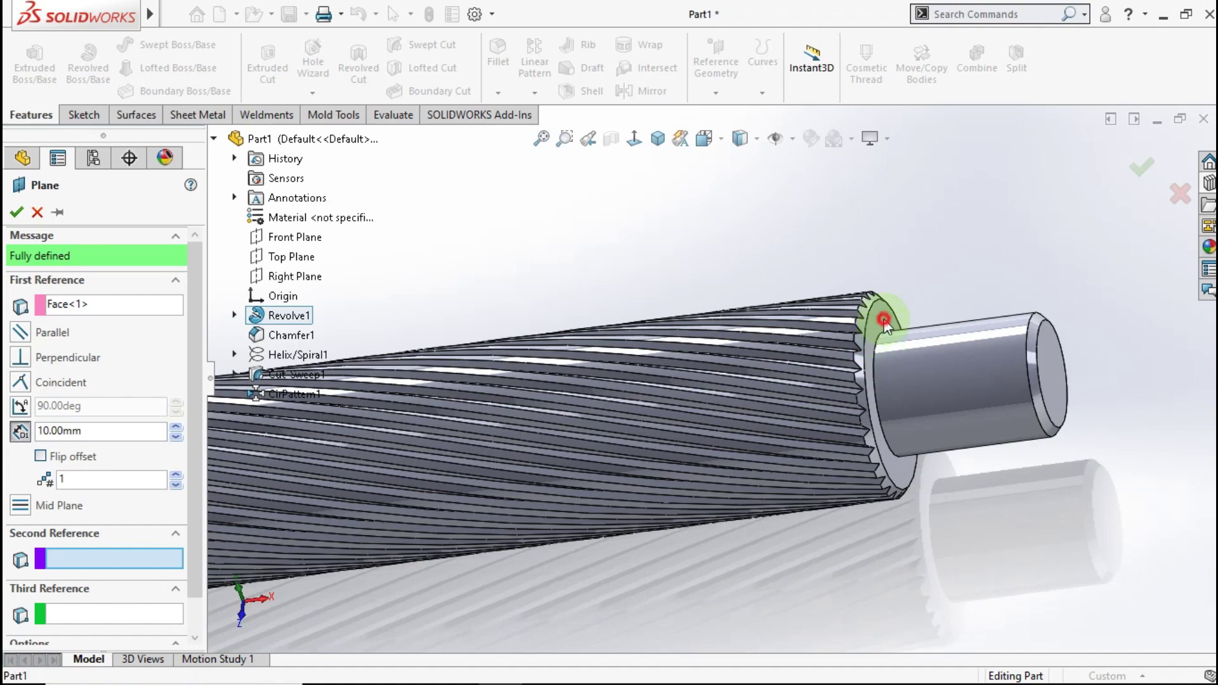
click(884, 320)
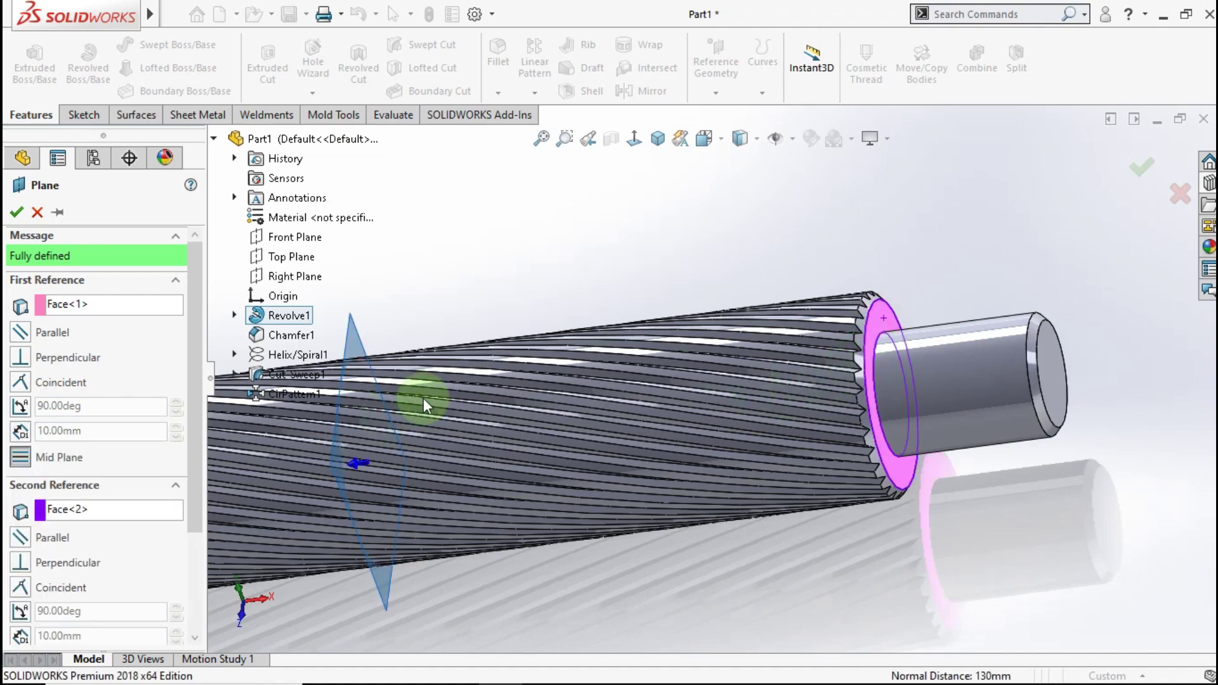
scroll(424, 398, up, 3)
scroll(453, 403, down, 1)
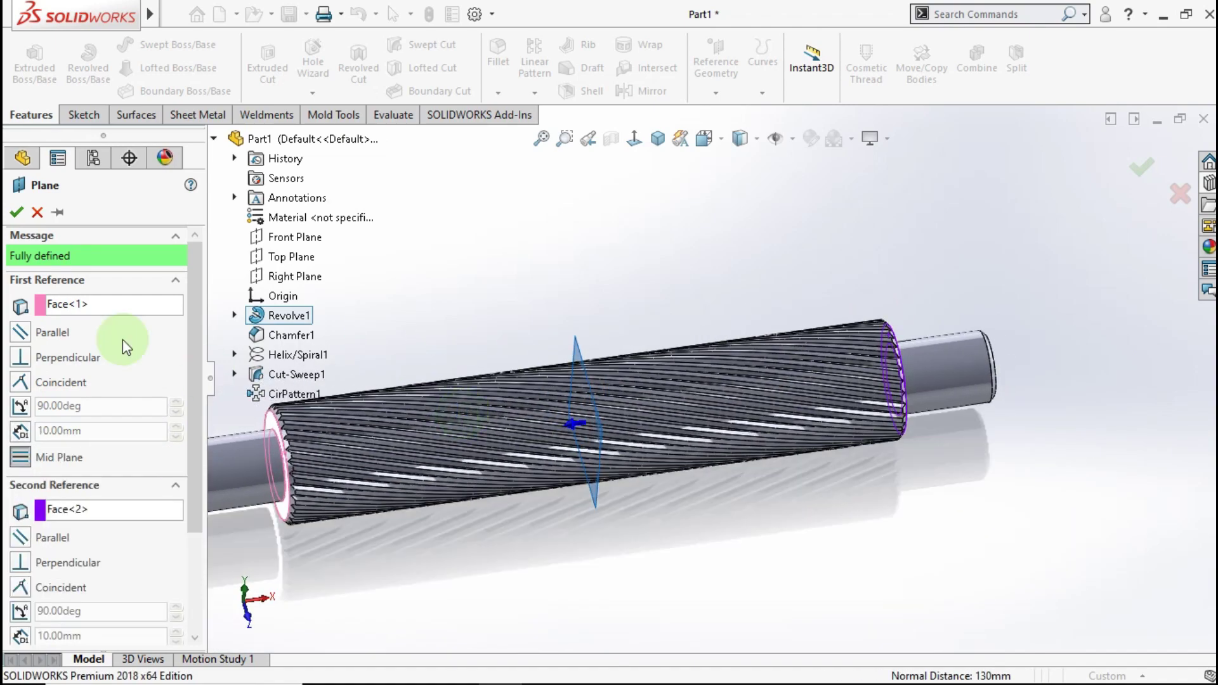
click(15, 214)
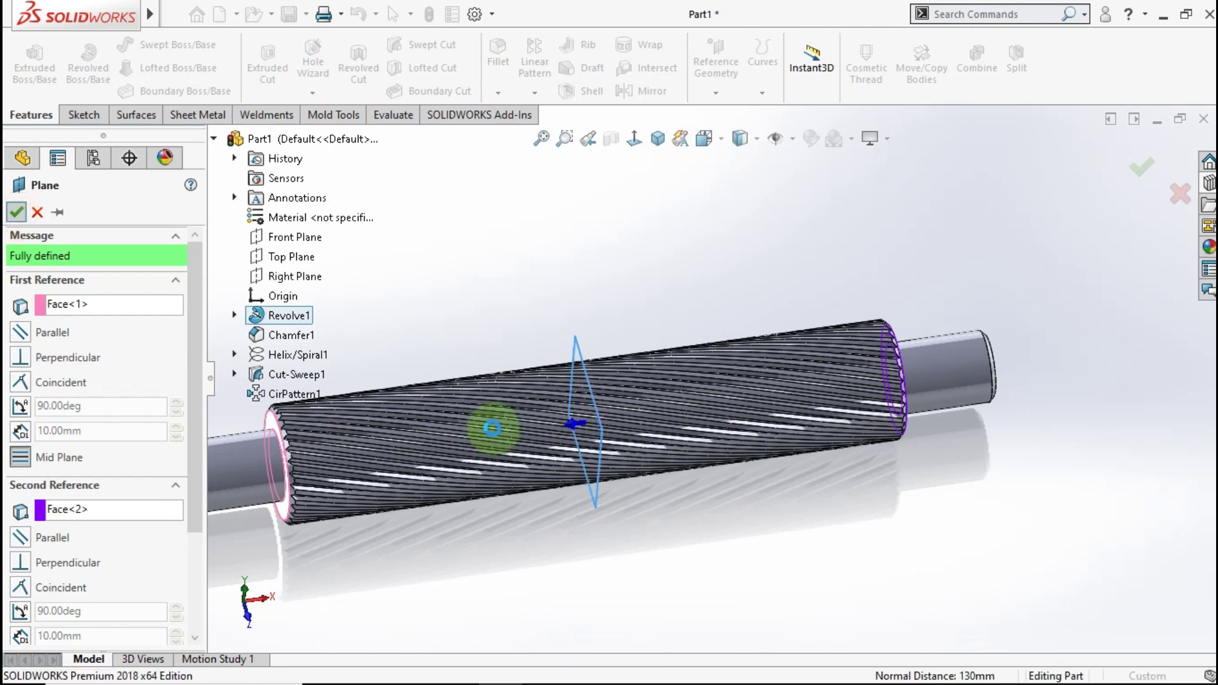
middle_drag(551, 465, 571, 476)
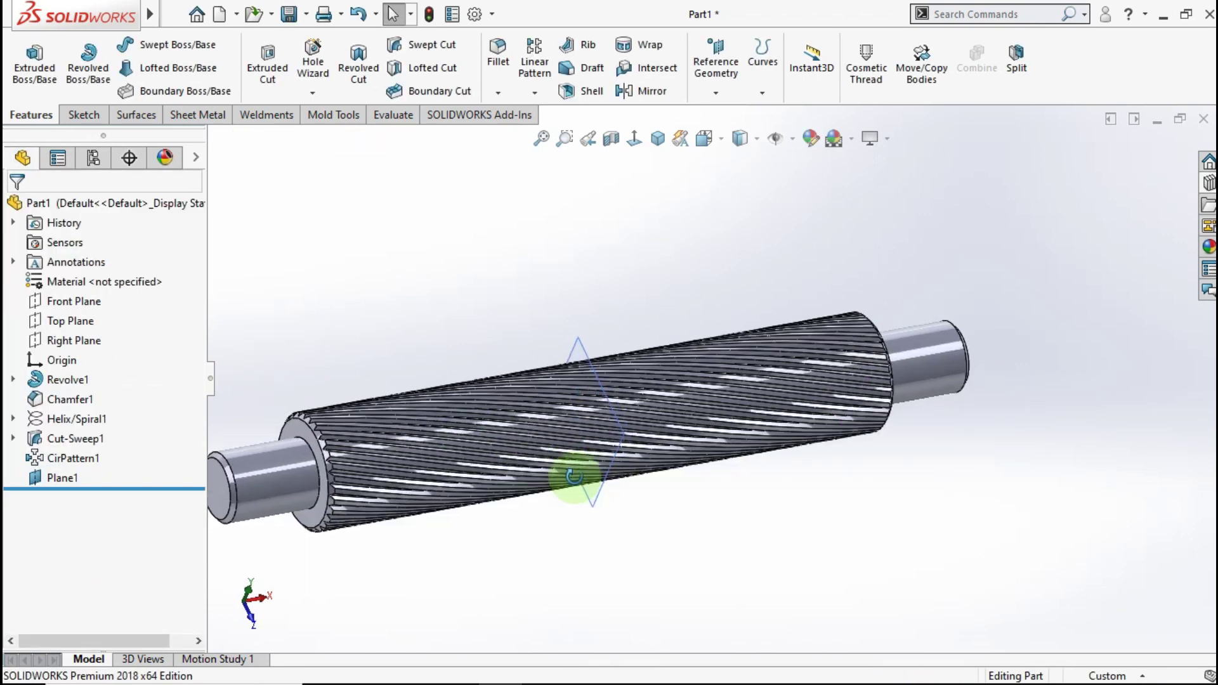
click(639, 93)
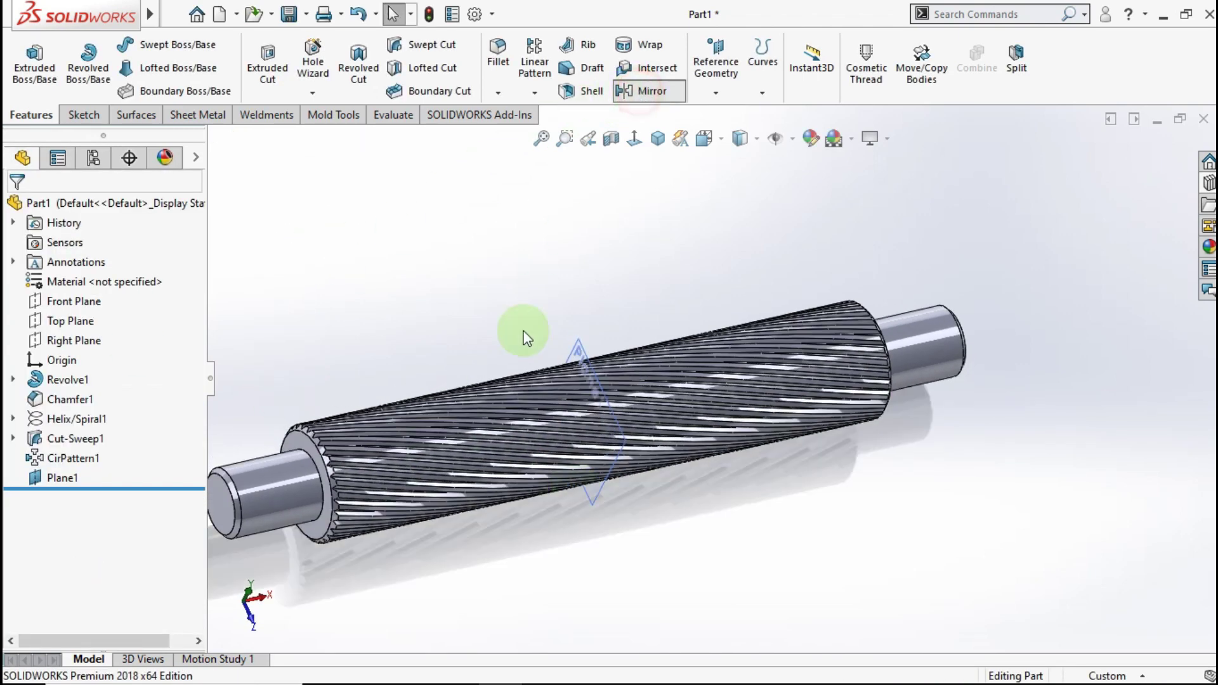
scroll(517, 309, down, 3)
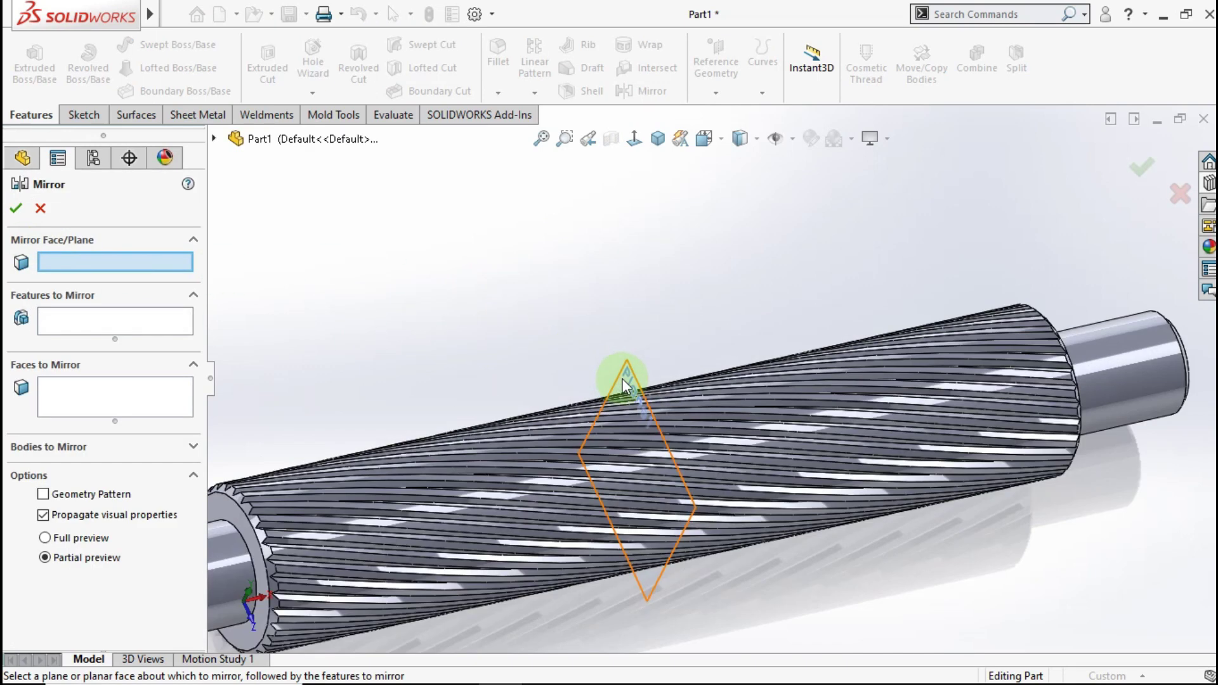
click(631, 376)
scroll(603, 402, up, 3)
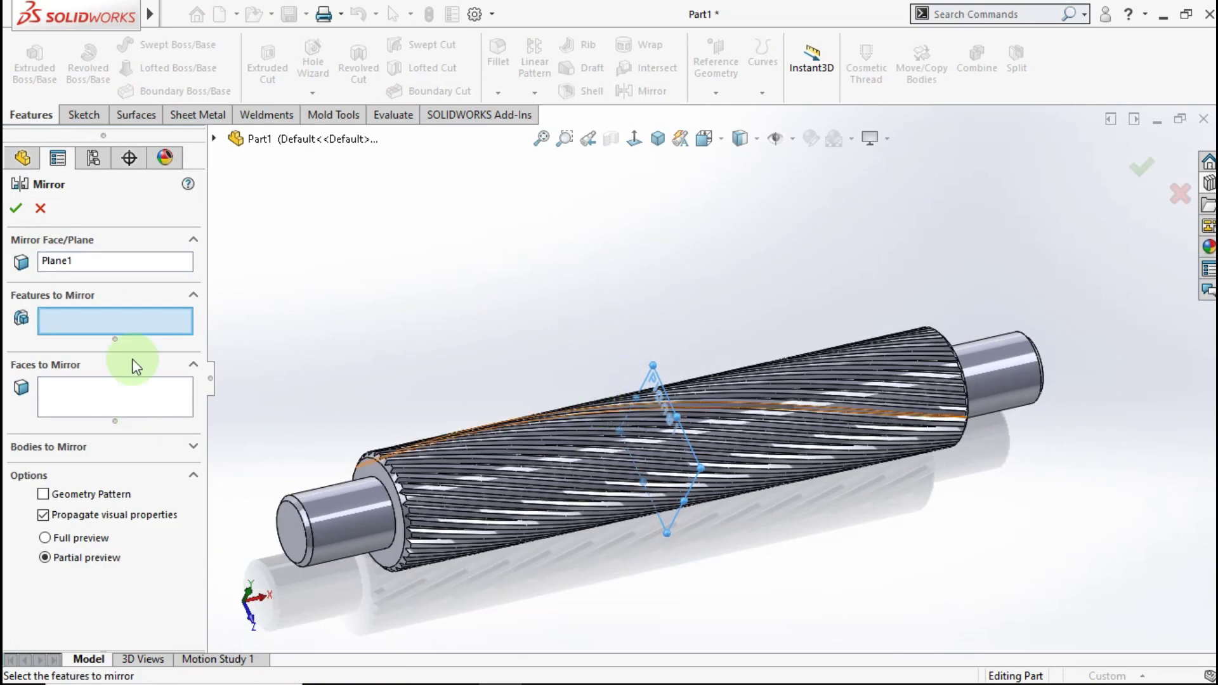
click(214, 139)
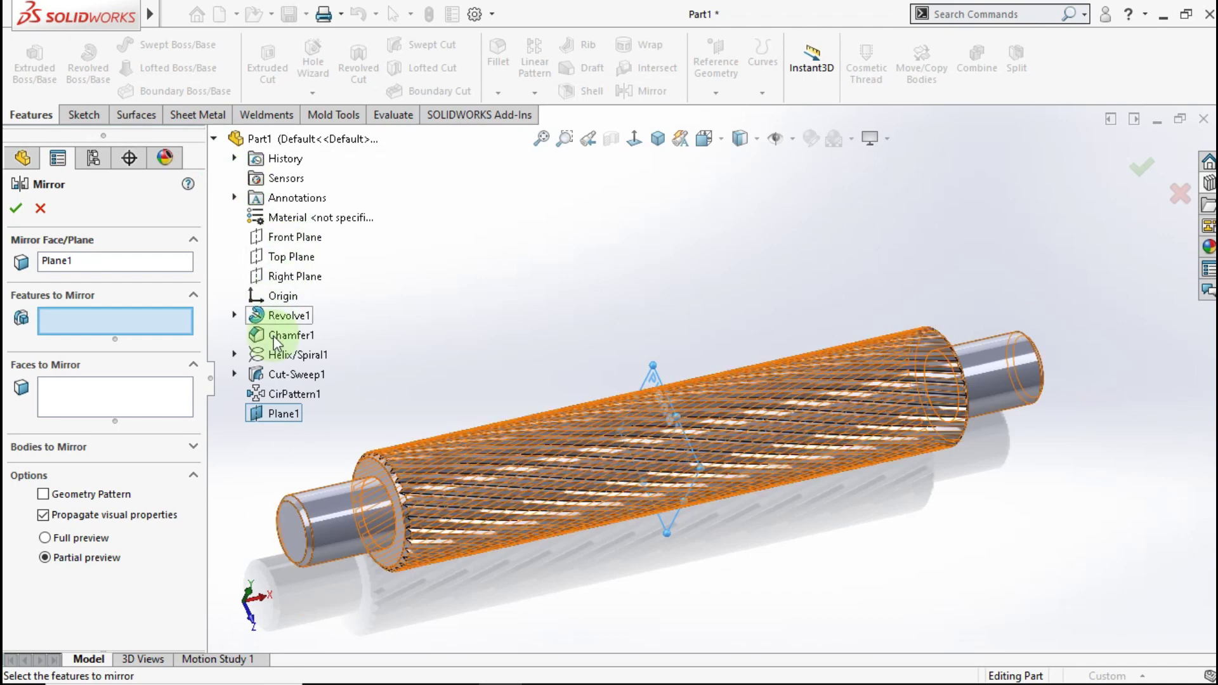
click(287, 393)
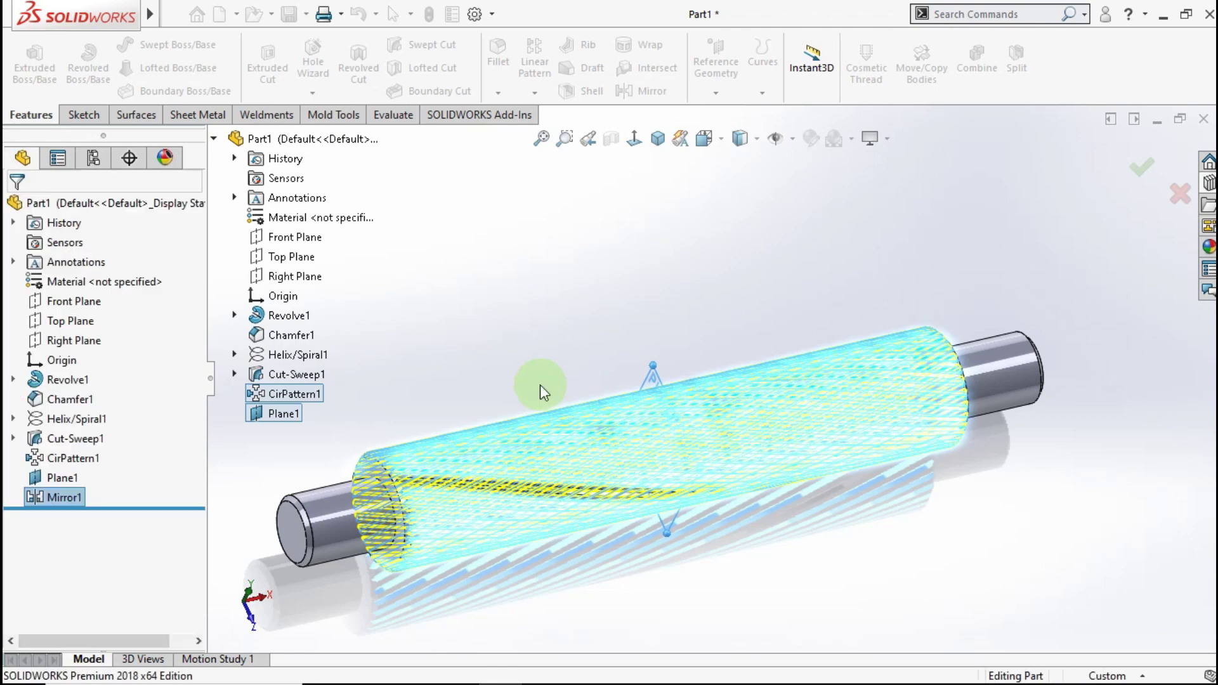
mouse_move(531, 422)
middle_down()
mouse_move(535, 362)
mouse_move(566, 337)
mouse_move(527, 390)
middle_up()
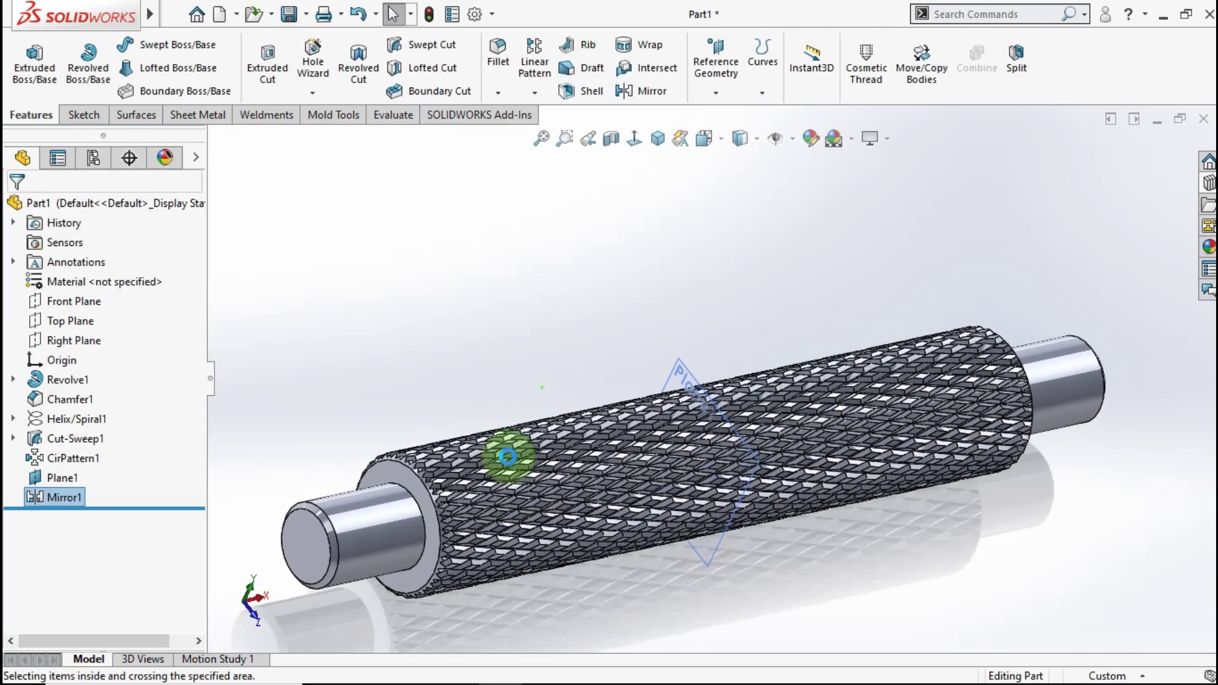
mouse_move(512, 448)
middle_down()
mouse_move(435, 516)
mouse_move(576, 427)
mouse_move(816, 451)
middle_up()
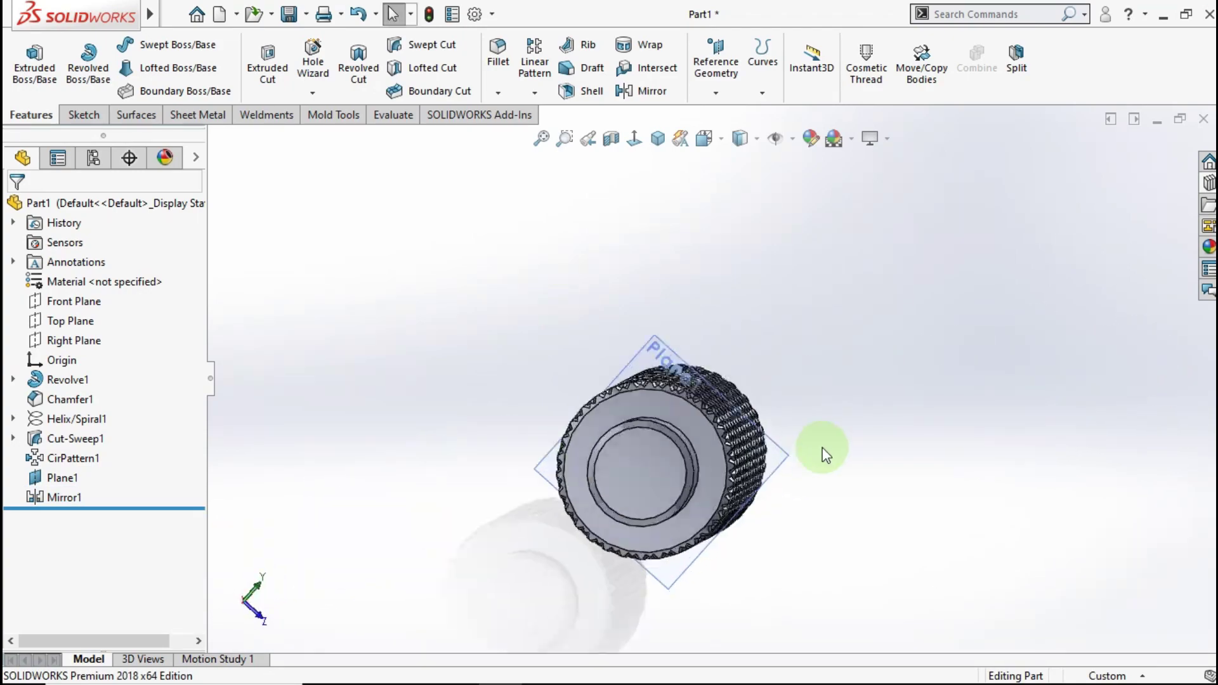
scroll(674, 451, down, 3)
middle_drag(674, 452, 653, 421)
scroll(604, 429, down, 3)
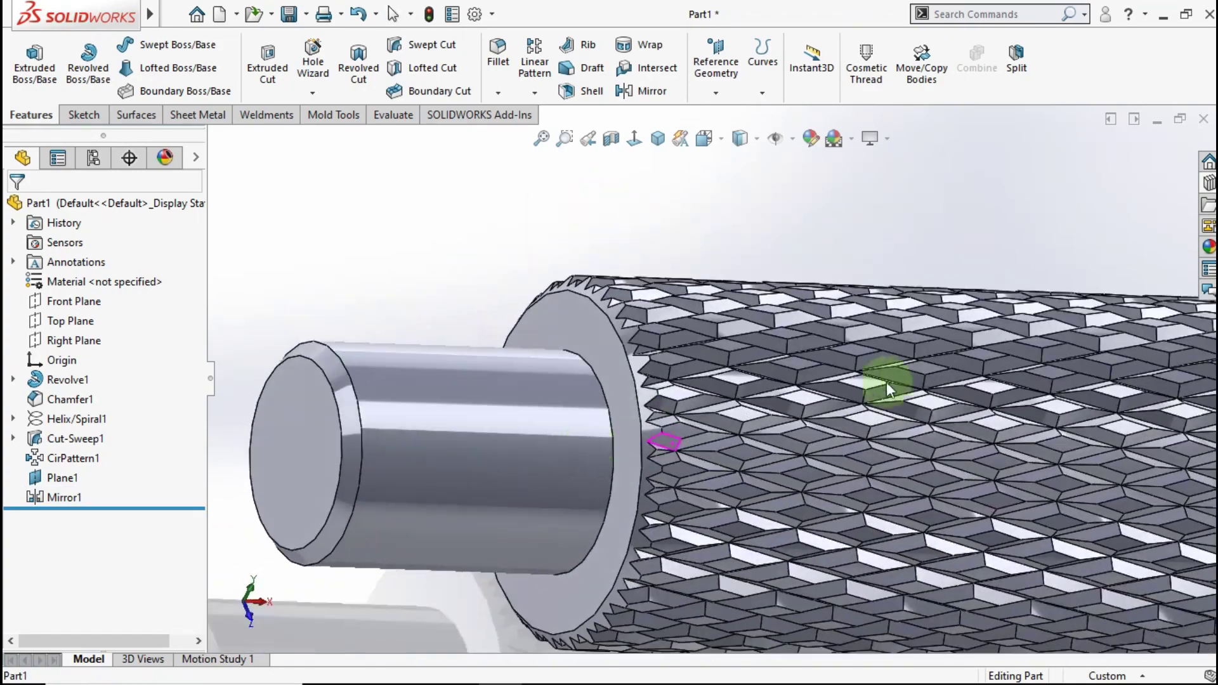
scroll(908, 378, up, 3)
scroll(1160, 425, down, 2)
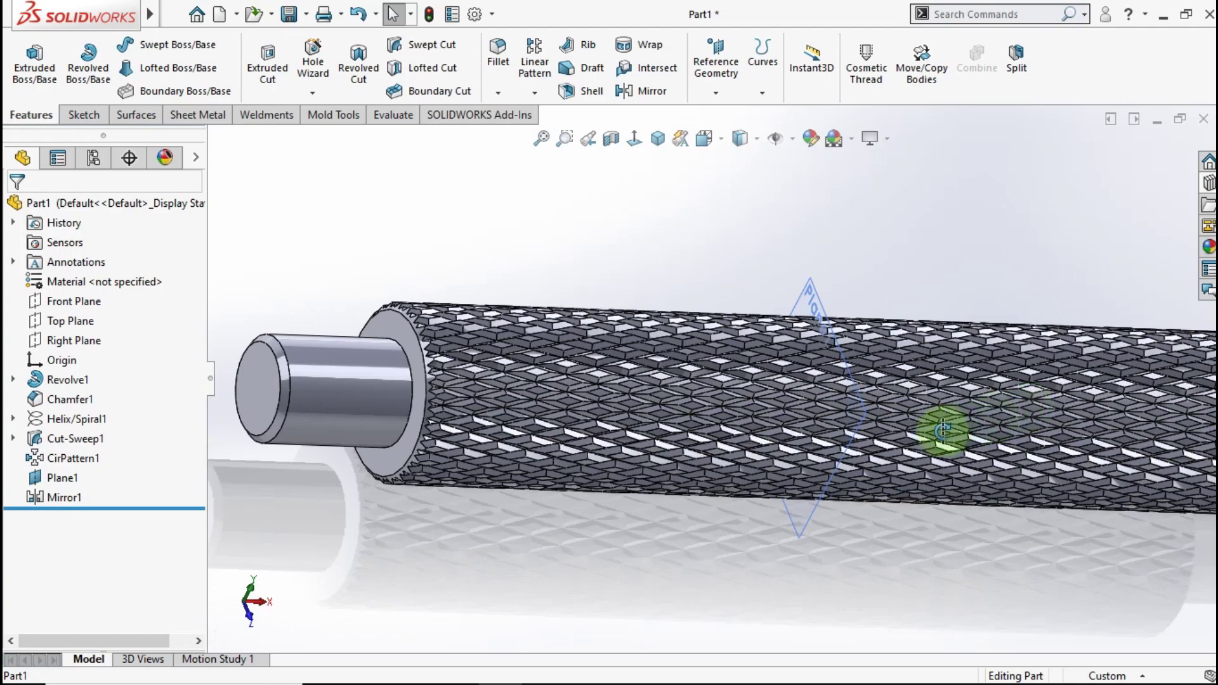
mouse_move(943, 430)
middle_down()
mouse_move(897, 436)
mouse_move(878, 414)
mouse_move(965, 368)
middle_up()
scroll(1022, 350, down, 2)
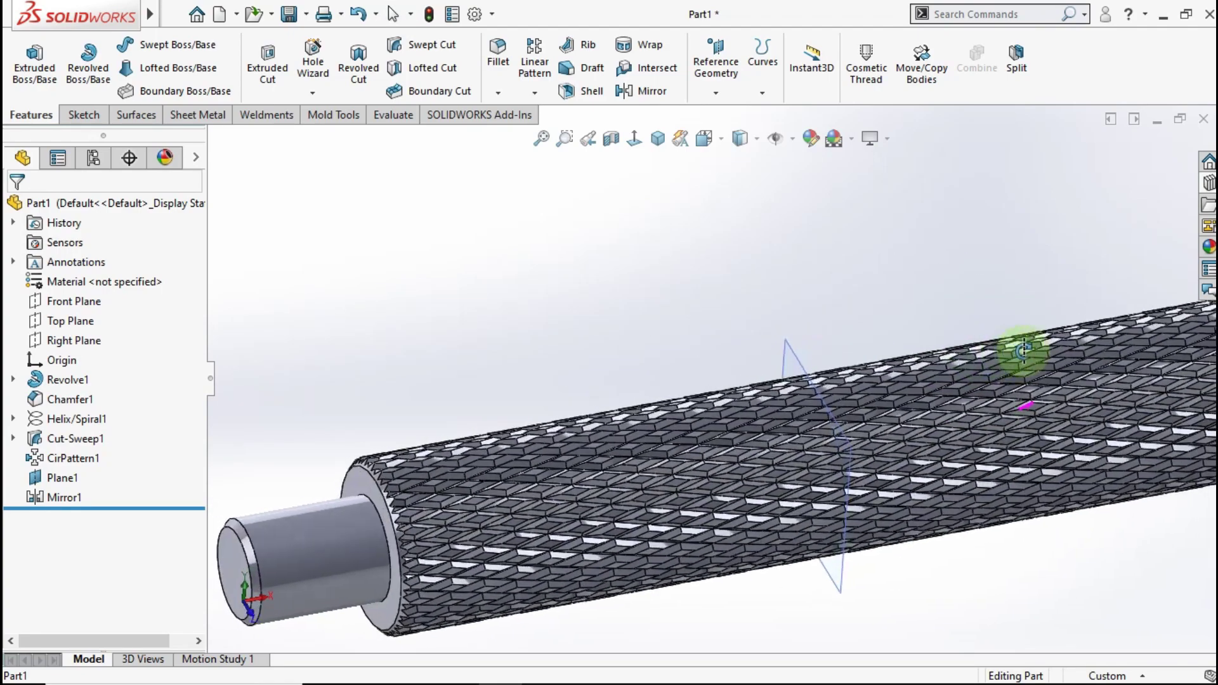
click(793, 367)
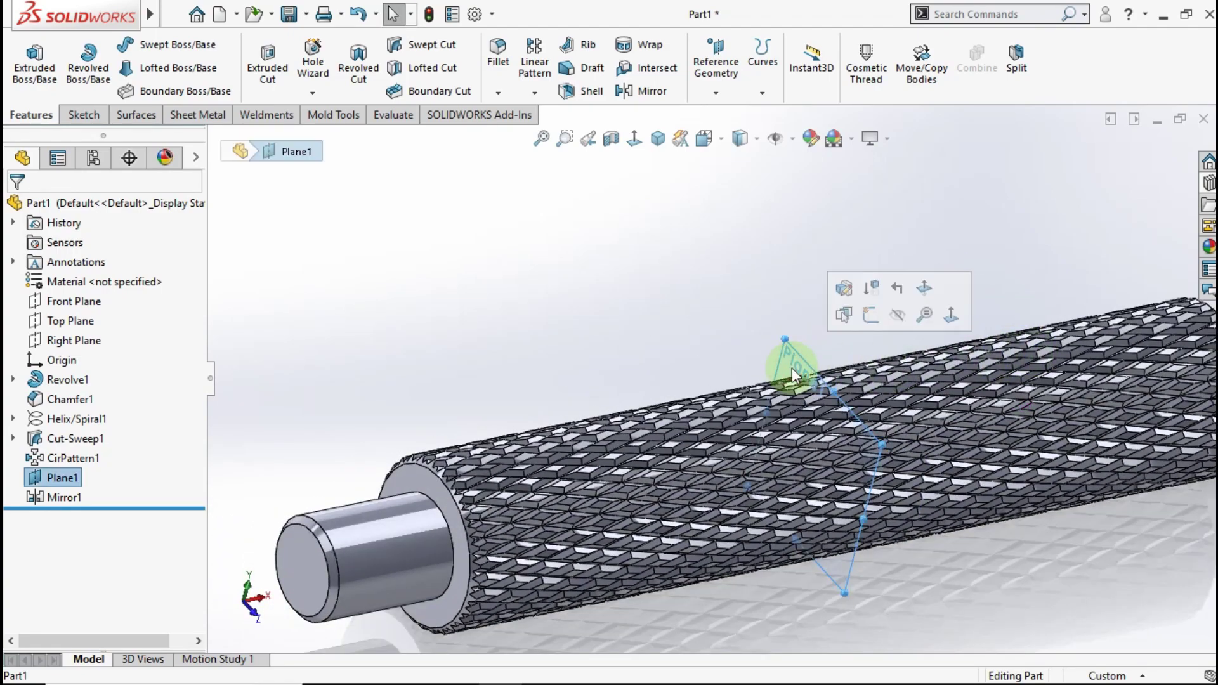
- Hide Plane1 and define an M6x1.0 blind tapped hole, 15 mm deep
click(897, 314)
click(332, 422)
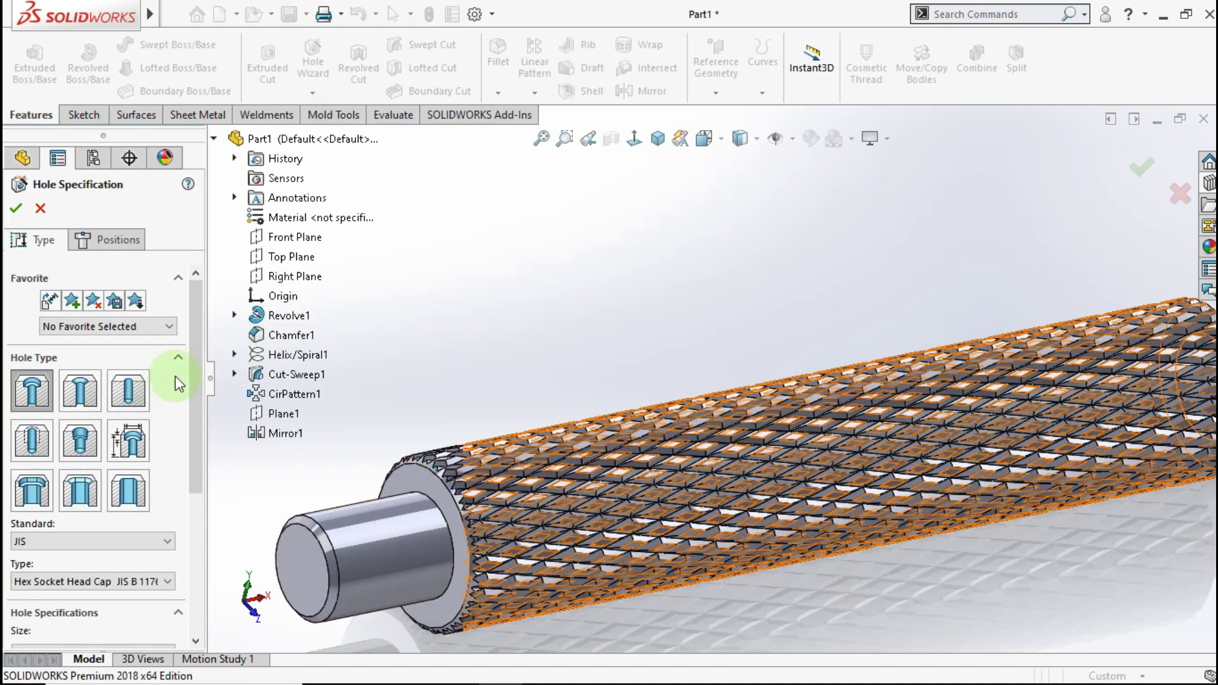
drag(191, 374, 190, 506)
click(47, 387)
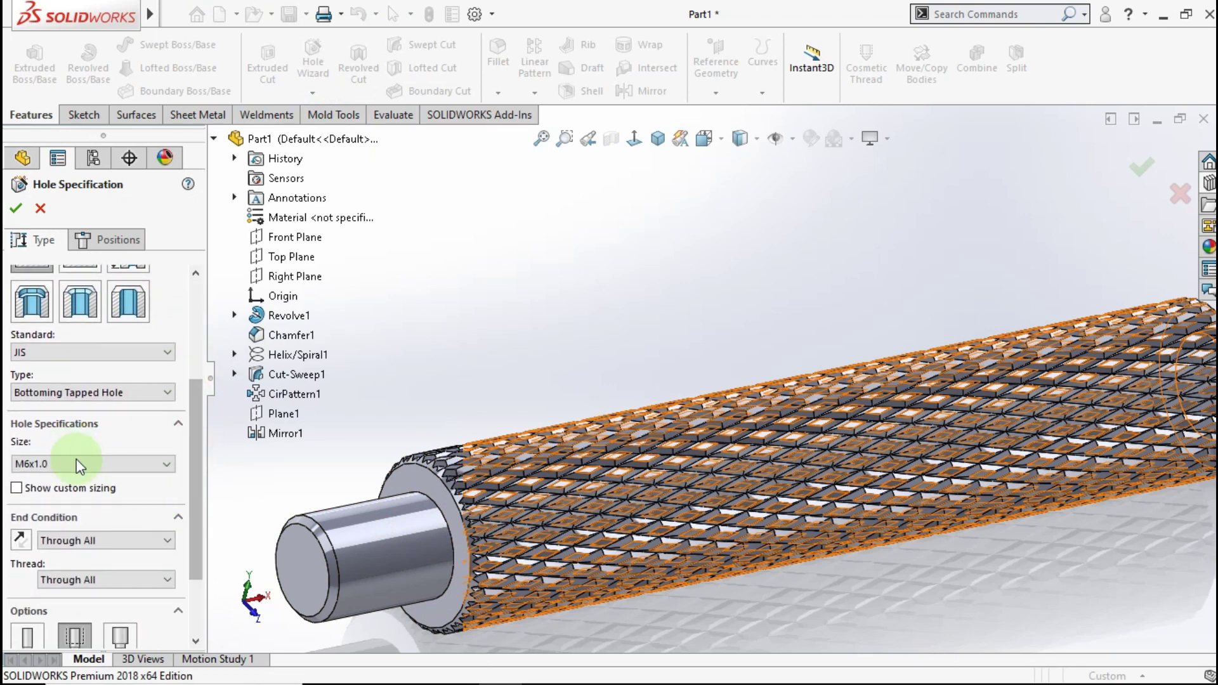
click(76, 558)
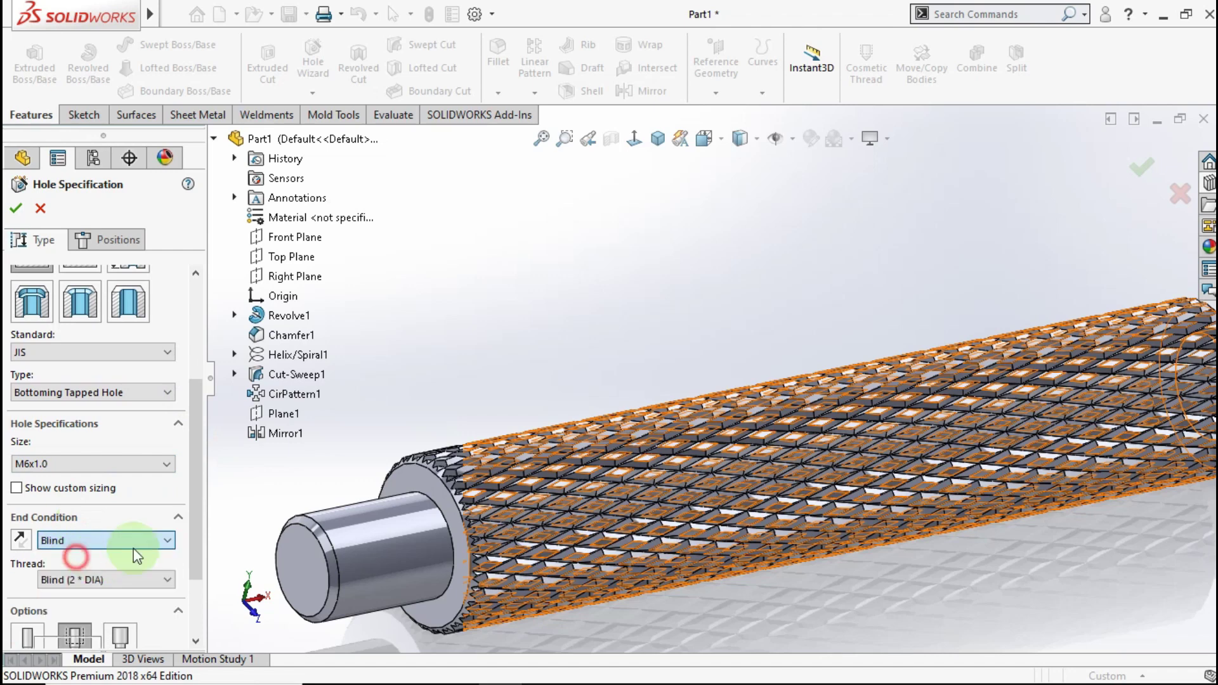
drag(193, 530, 179, 625)
click(107, 240)
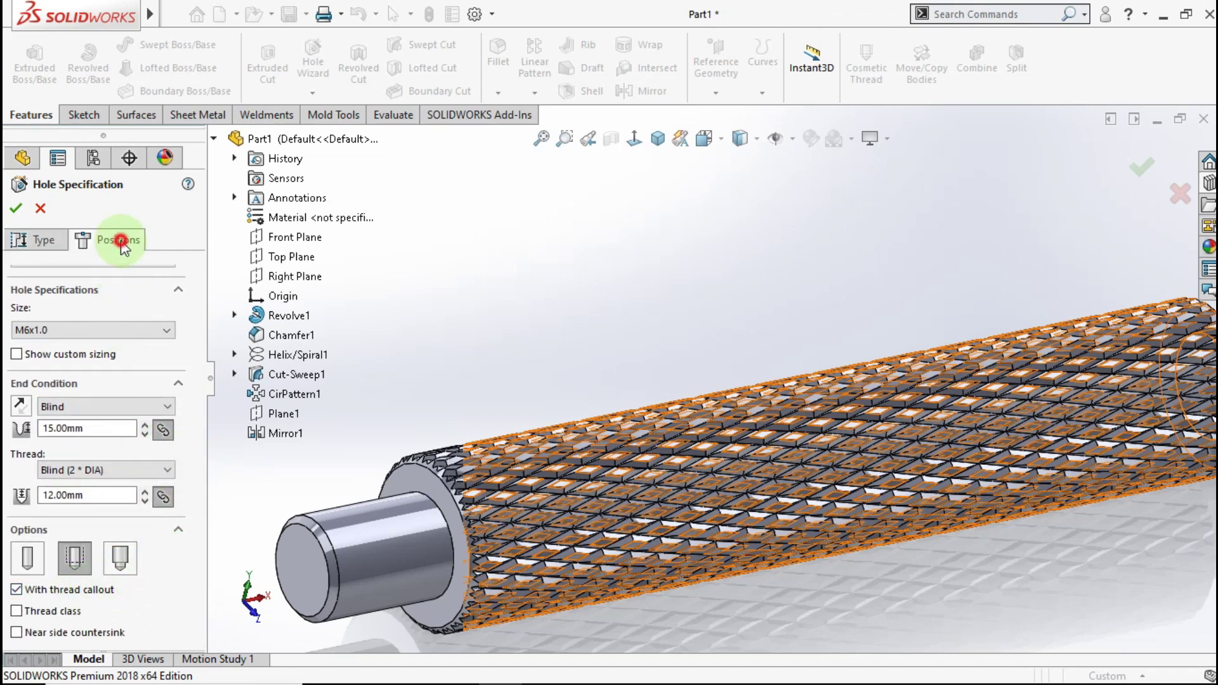
- Place the tapped hole at the centre of the shaft end face and confirm it
click(318, 585)
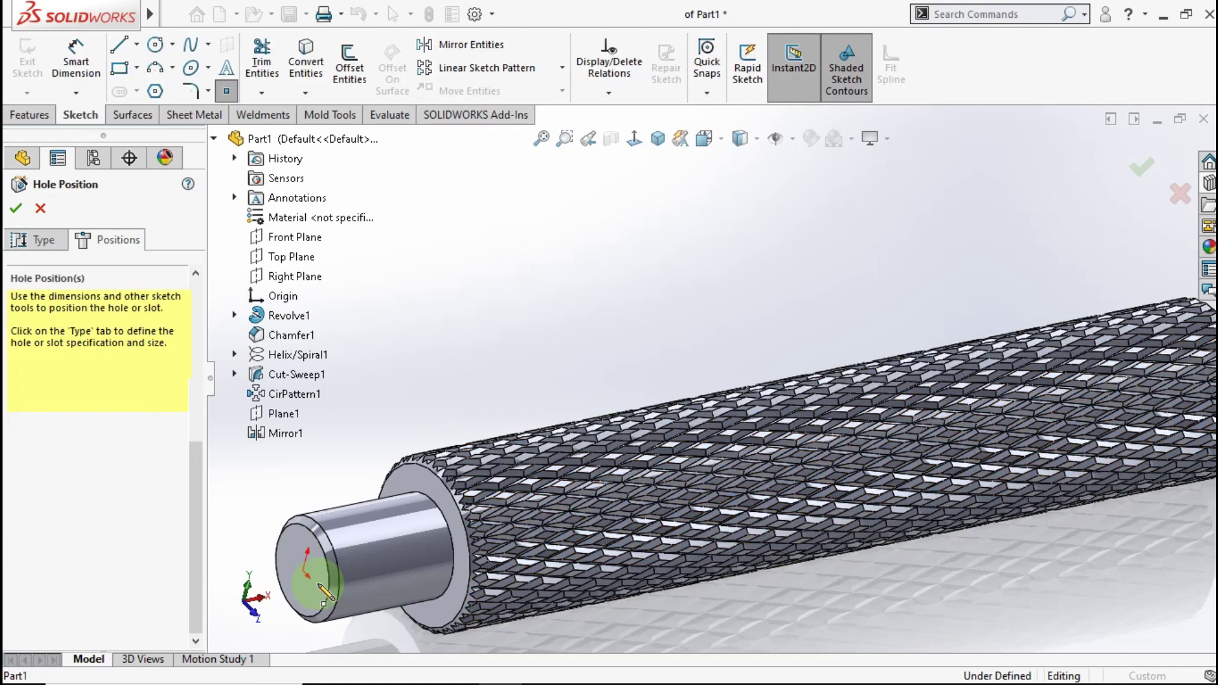
click(634, 141)
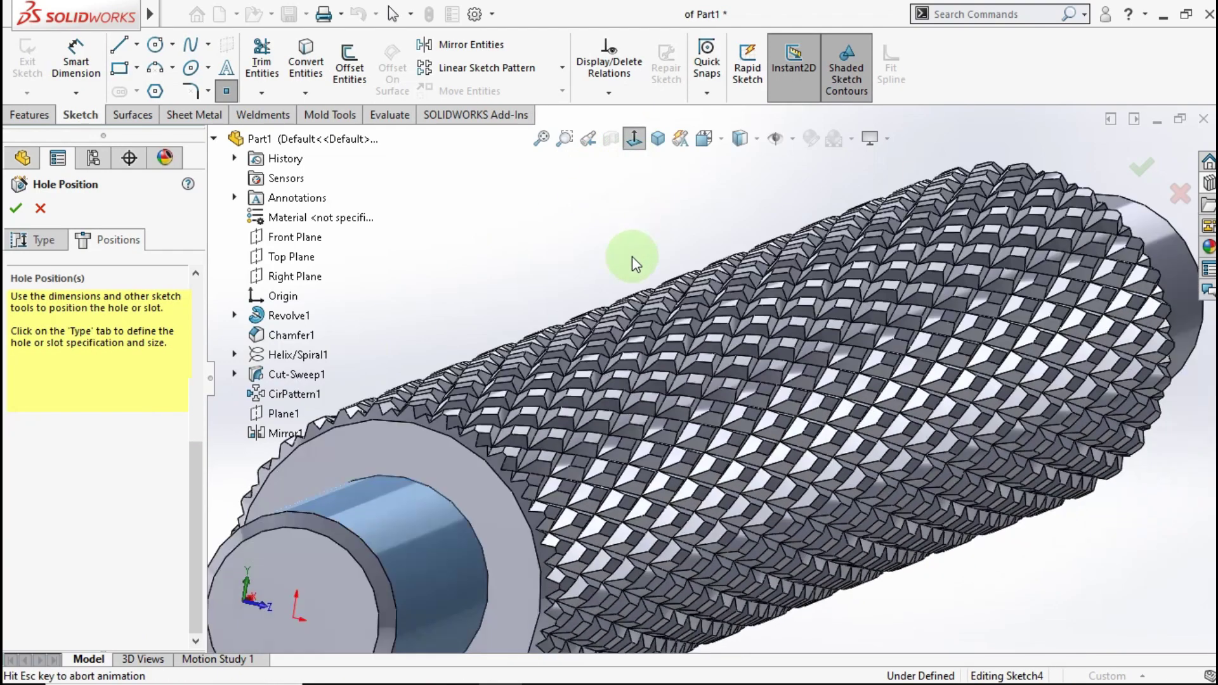
click(712, 378)
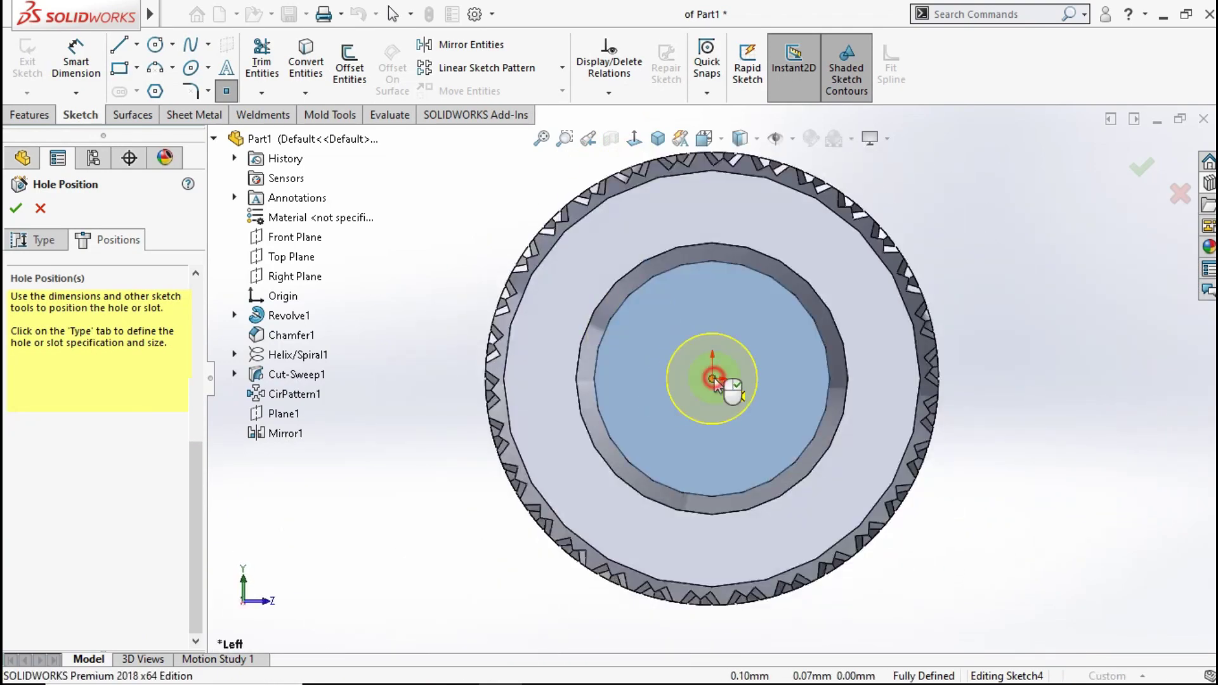
click(1141, 168)
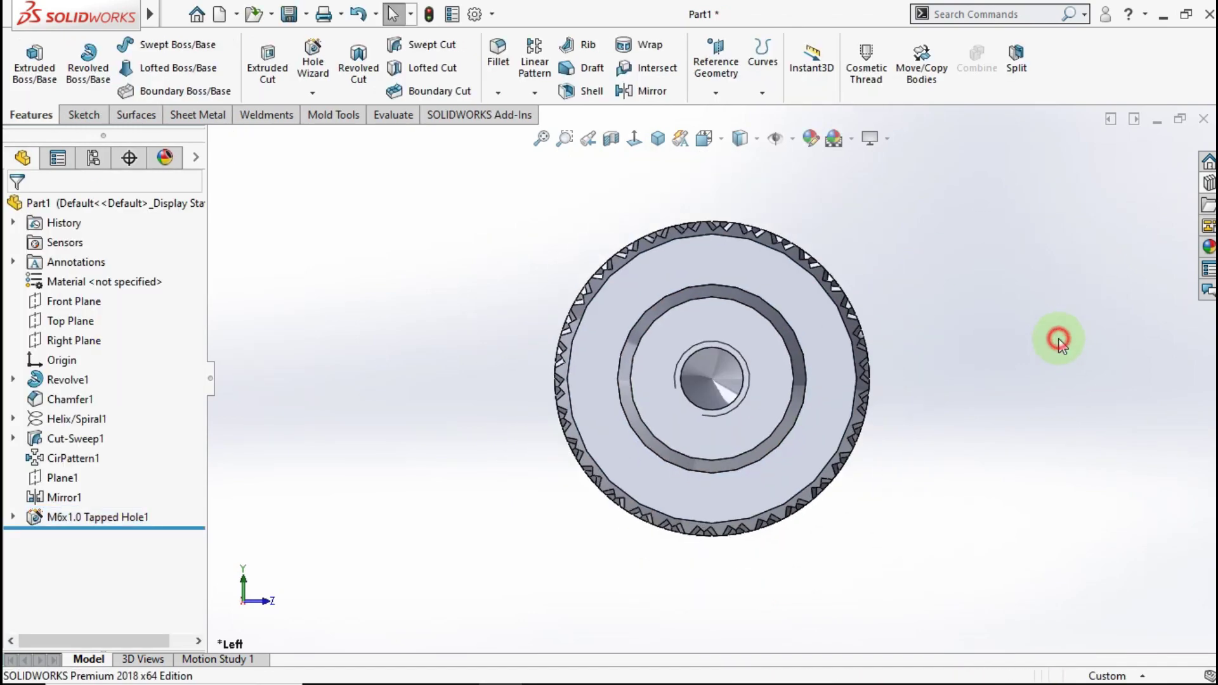
key(ctrl+7)
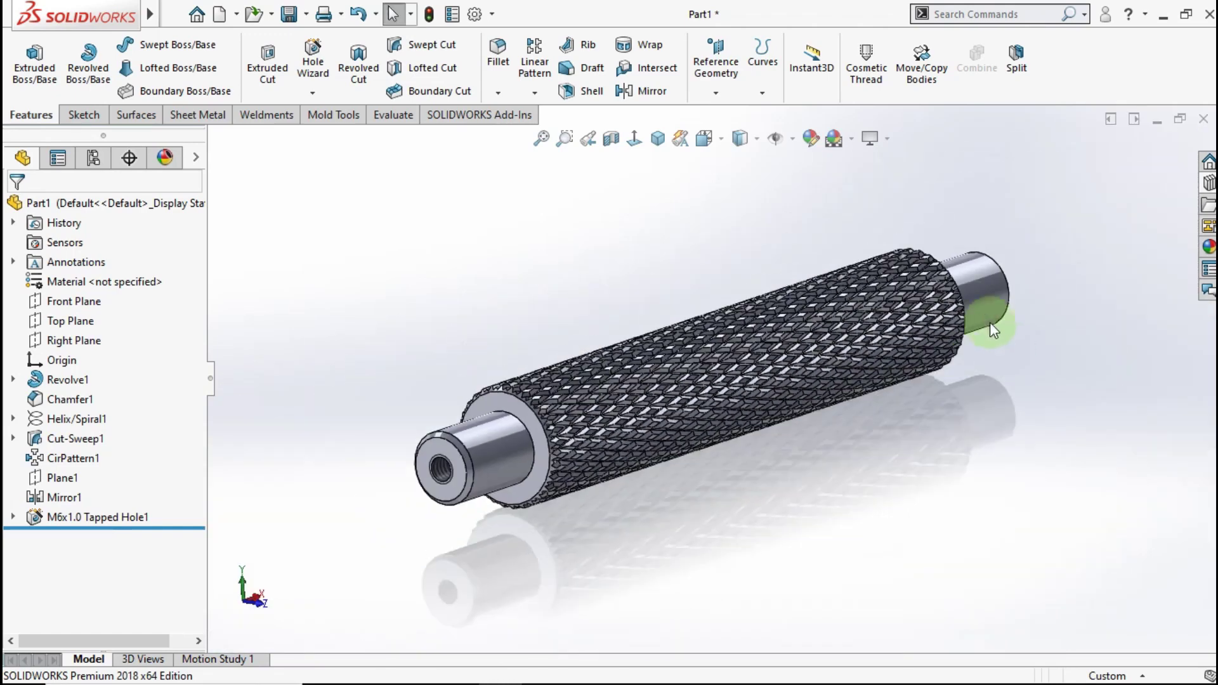
- Add a second M6x1.0 tapped hole centred on the opposite shaft end face
scroll(1071, 299, down, 3)
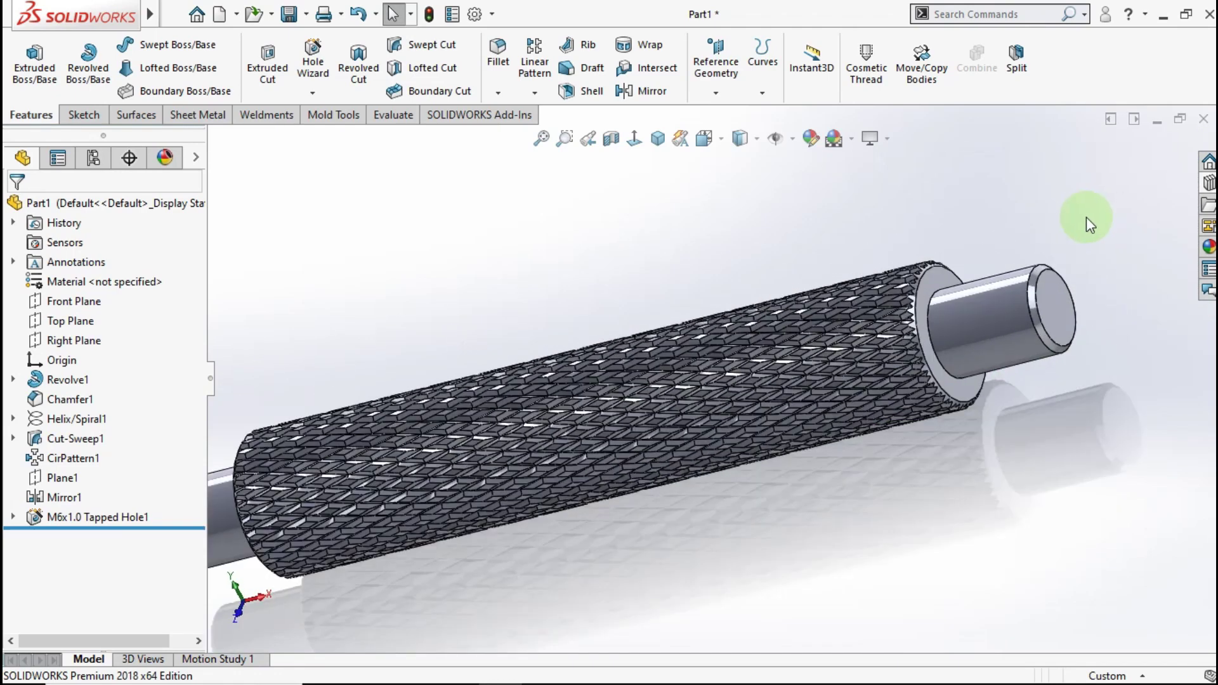
scroll(847, 337, down, 3)
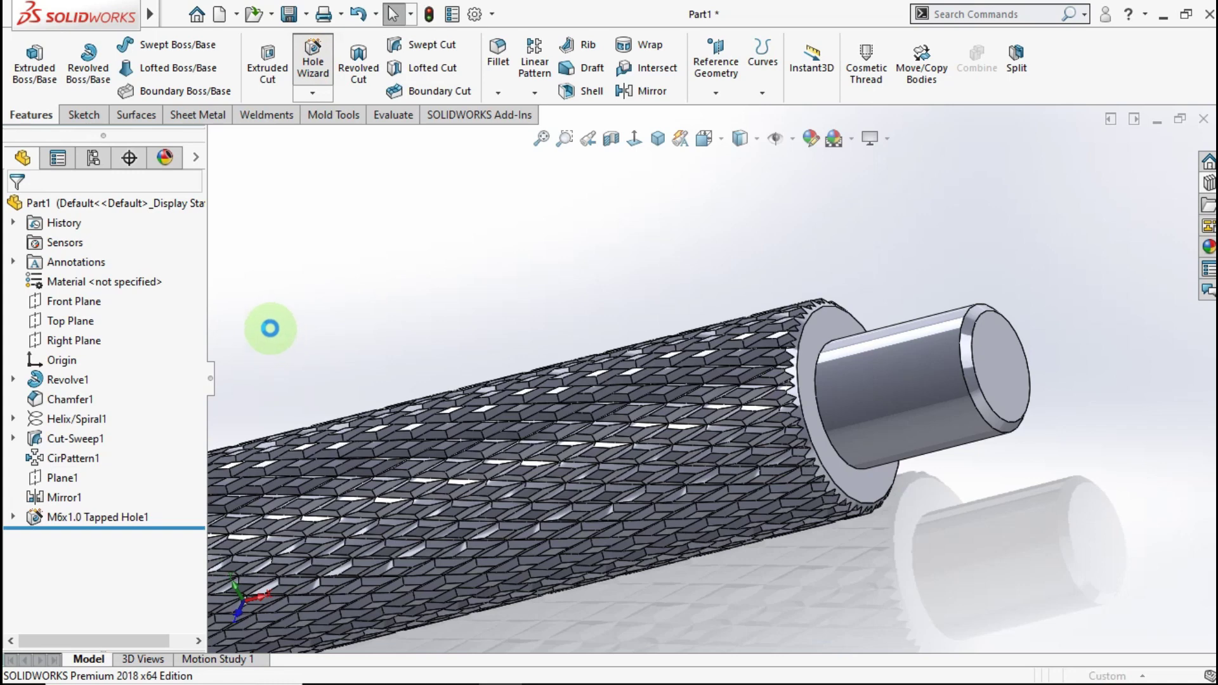
click(196, 366)
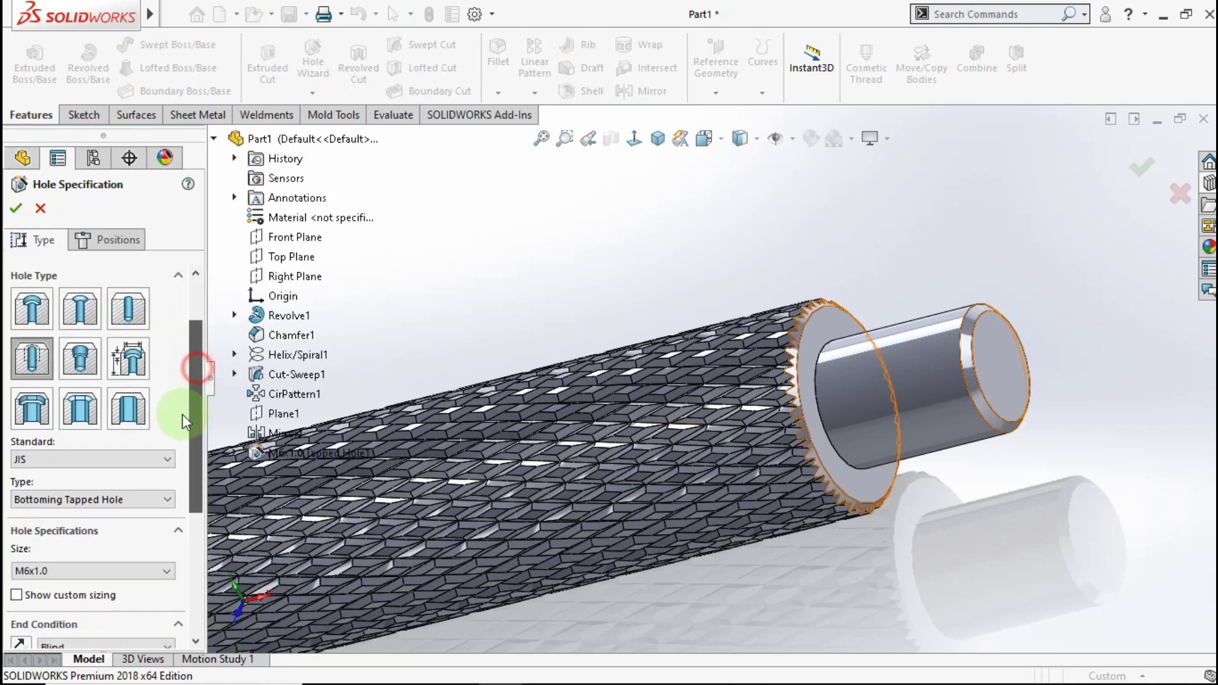
scroll(176, 444, down, 3)
scroll(169, 479, down, 2)
scroll(169, 507, down, 2)
scroll(169, 535, down, 2)
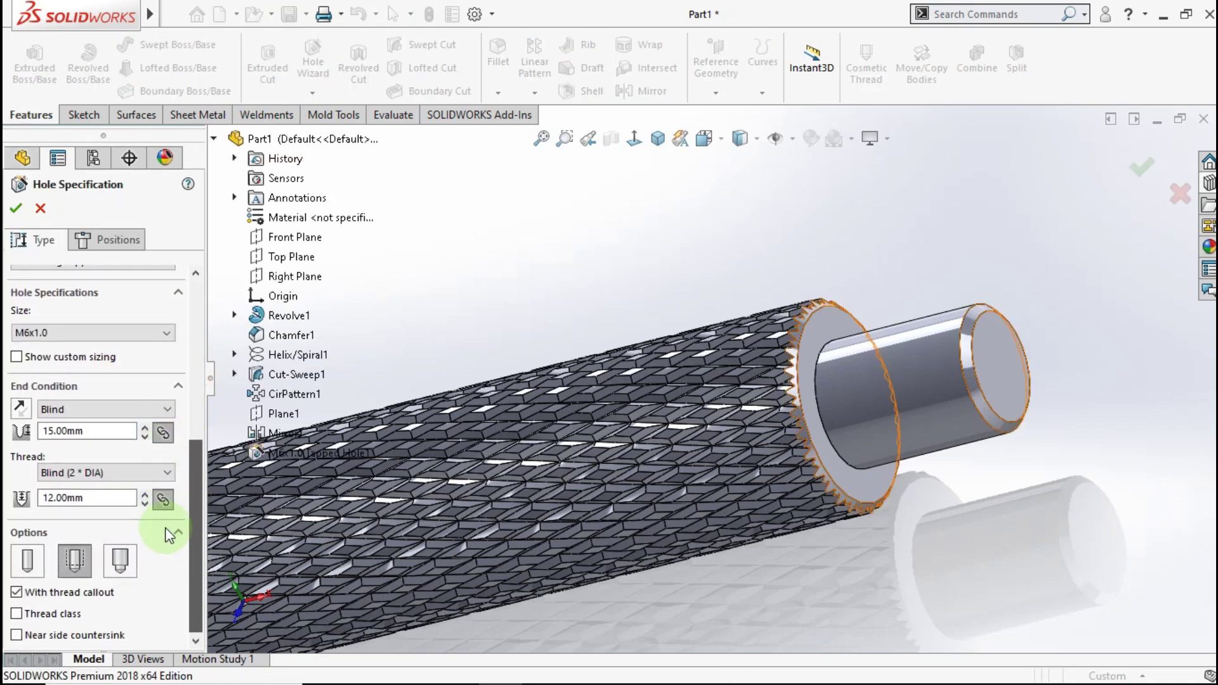
scroll(168, 539, up, 8)
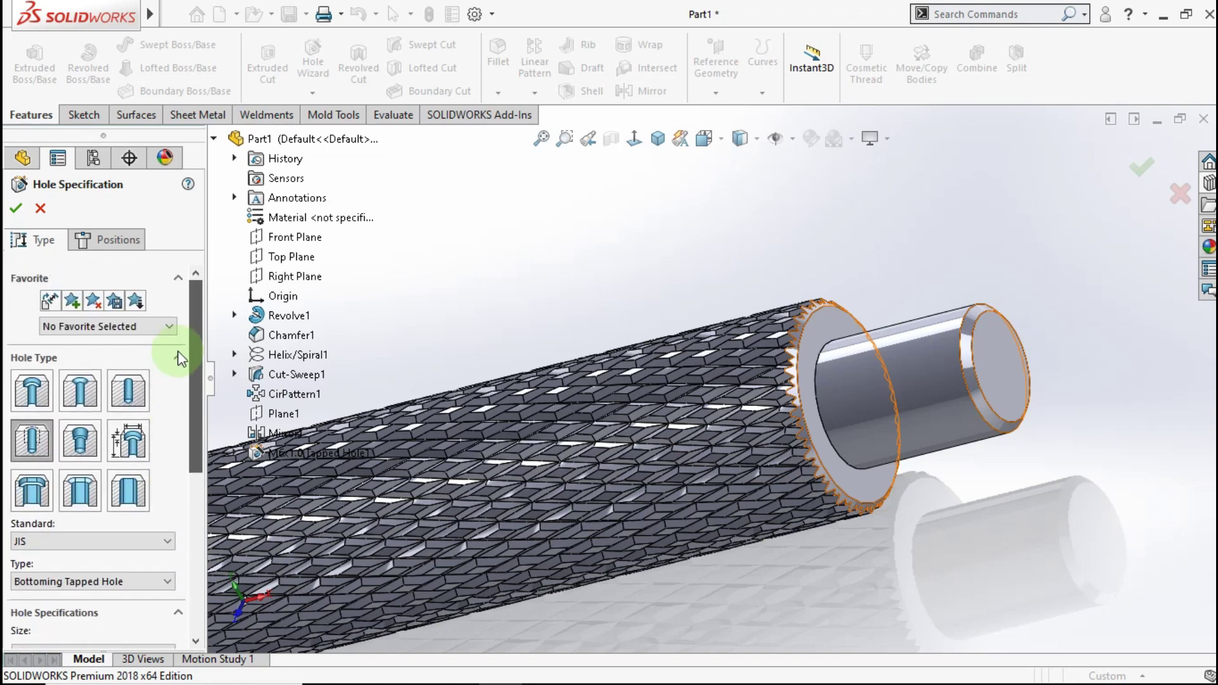
click(124, 240)
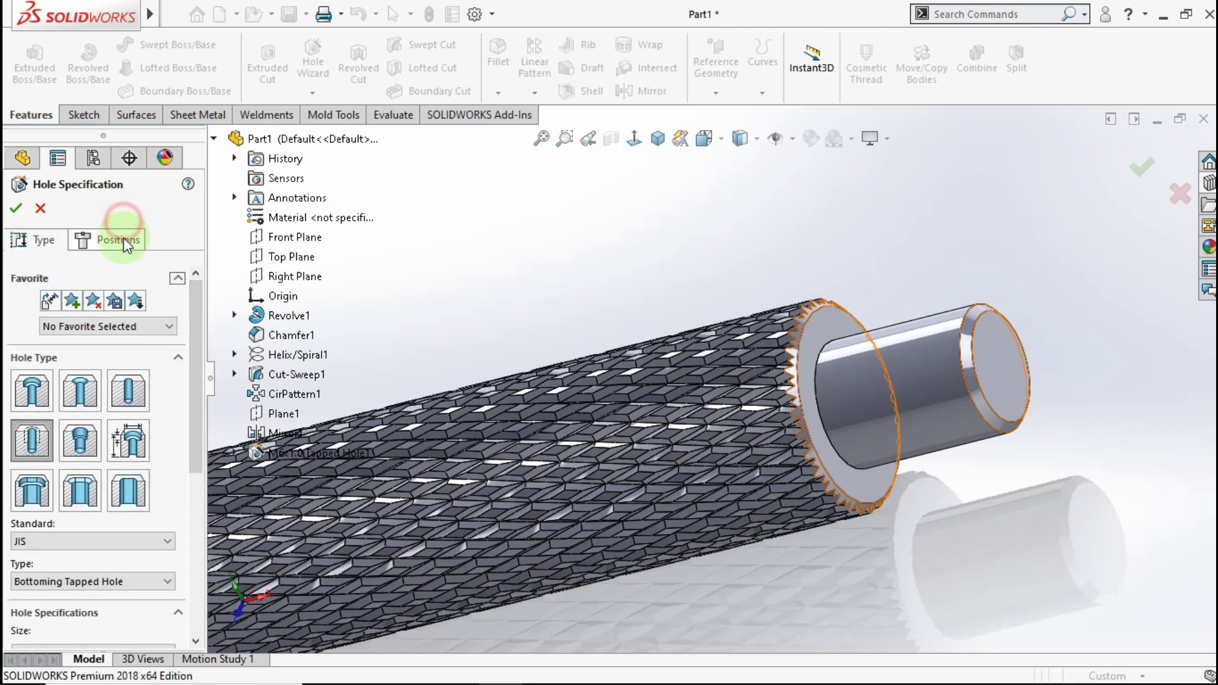
click(1007, 381)
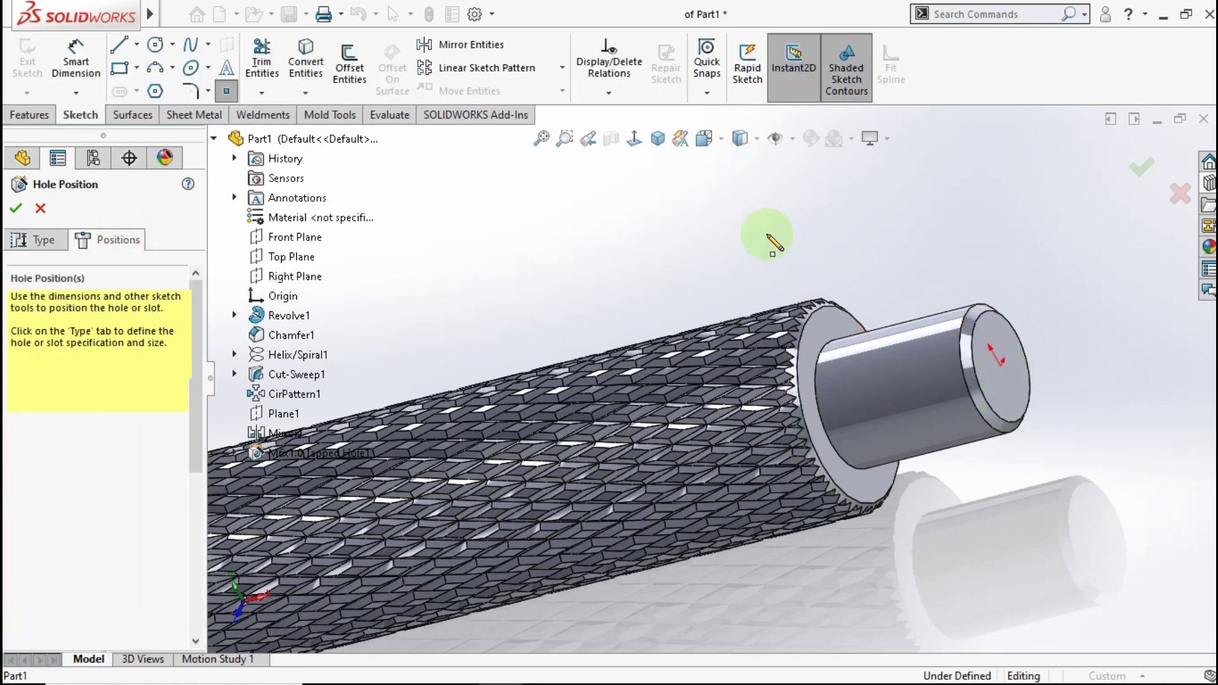
click(634, 140)
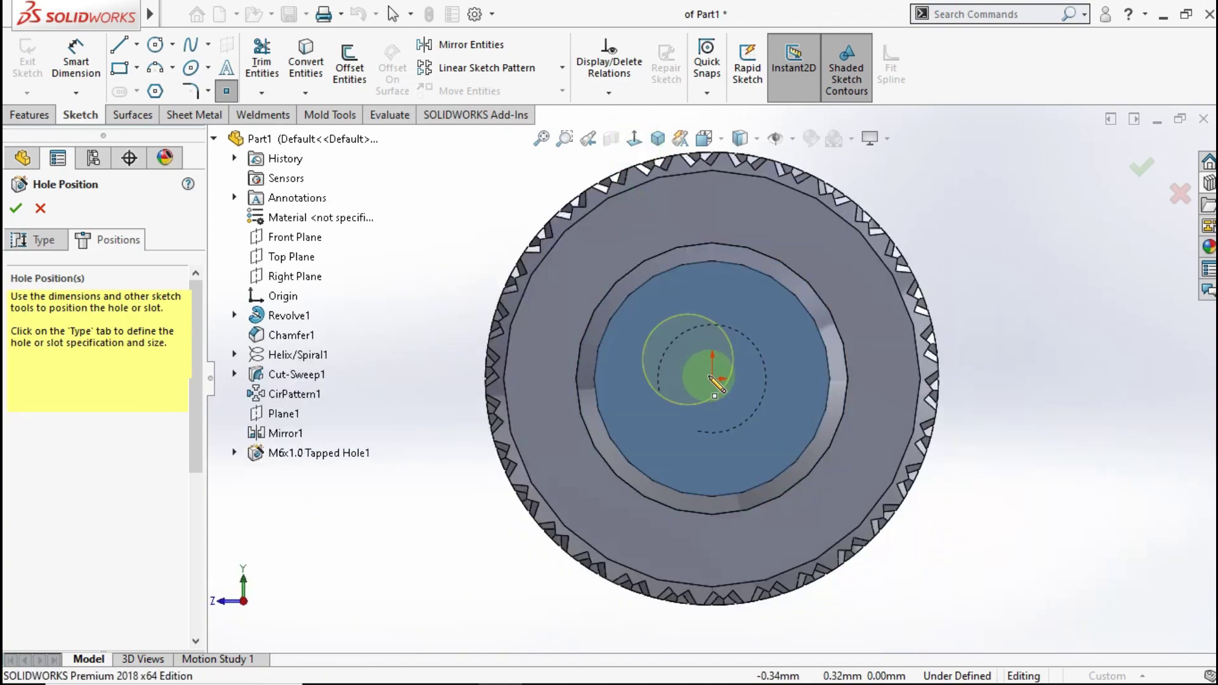
click(713, 379)
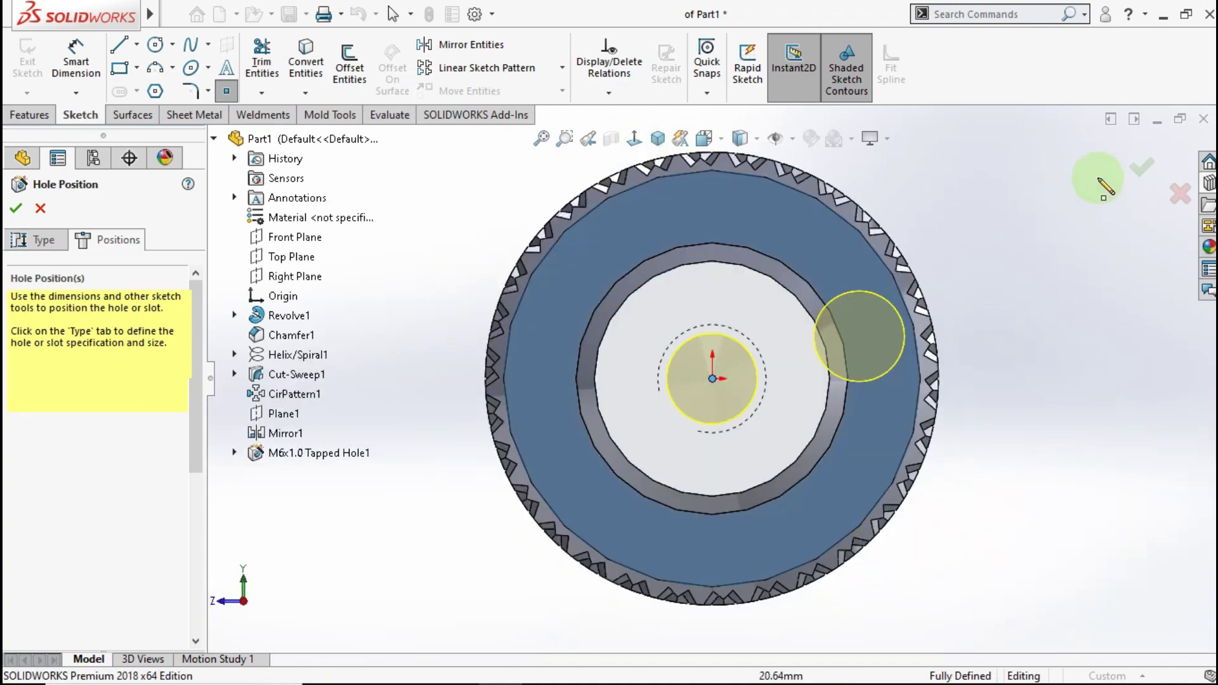
click(1142, 165)
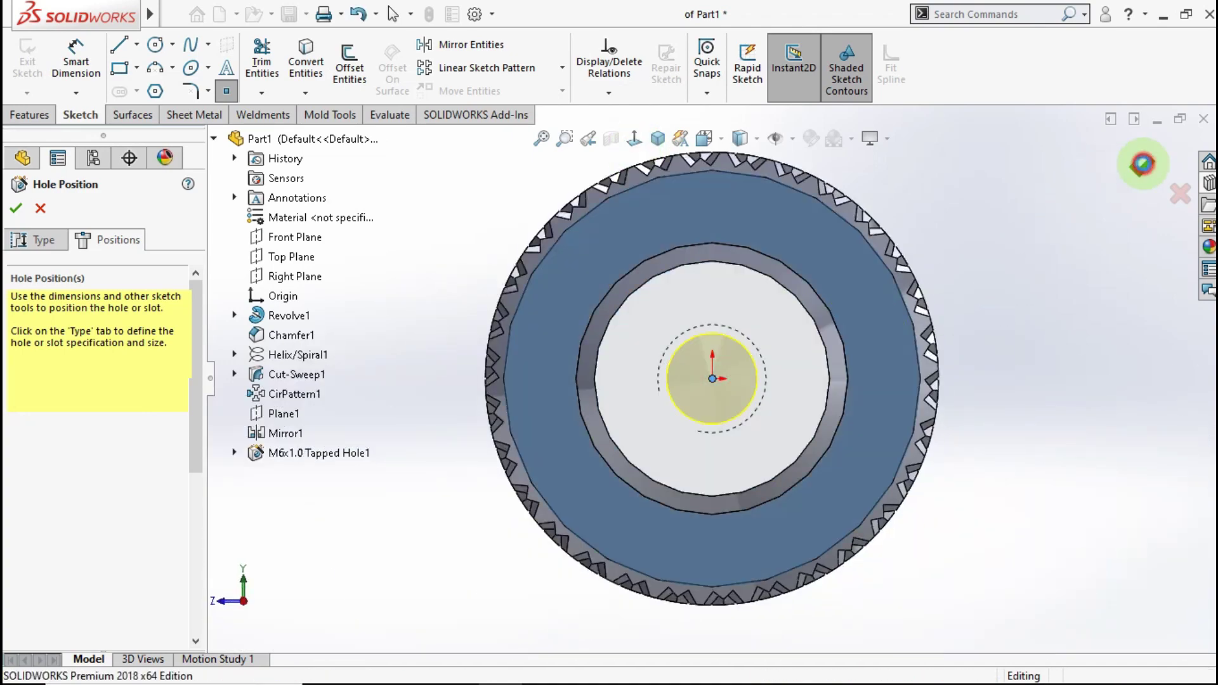
- Orbit the handle and return it to the isometric view
click(1023, 226)
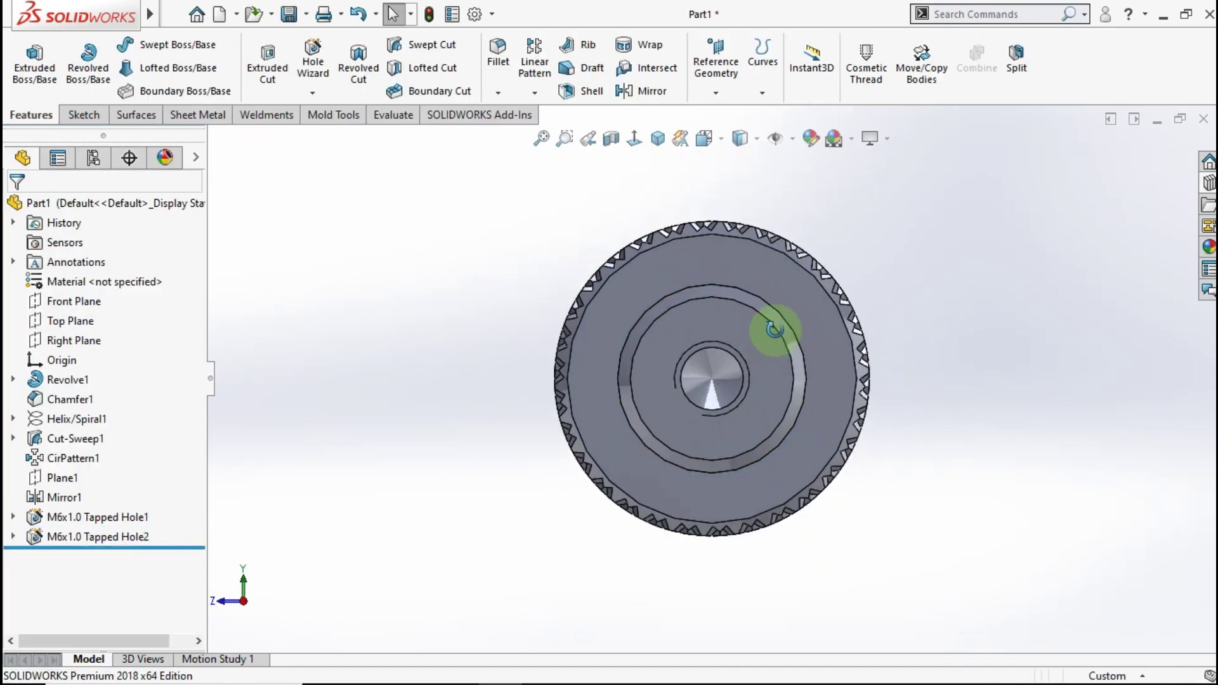
mouse_move(775, 332)
middle_down()
mouse_move(839, 375)
mouse_move(770, 343)
mouse_move(786, 310)
mouse_move(889, 293)
mouse_move(815, 321)
mouse_move(675, 193)
middle_up()
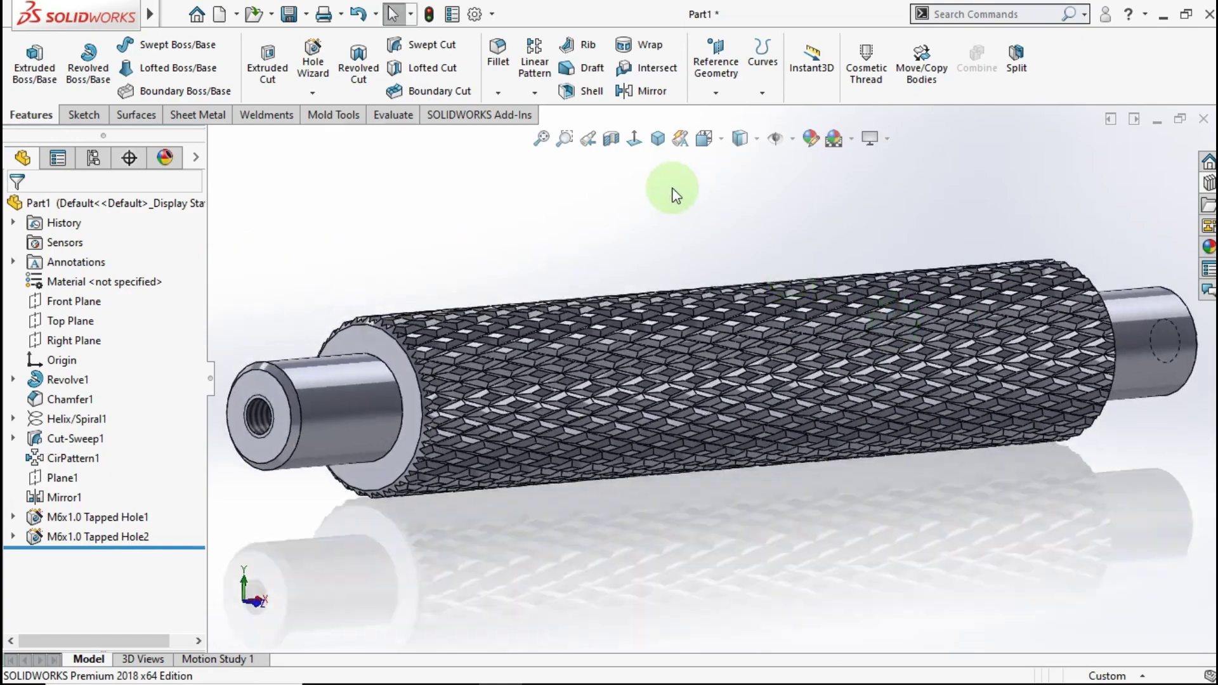
click(657, 138)
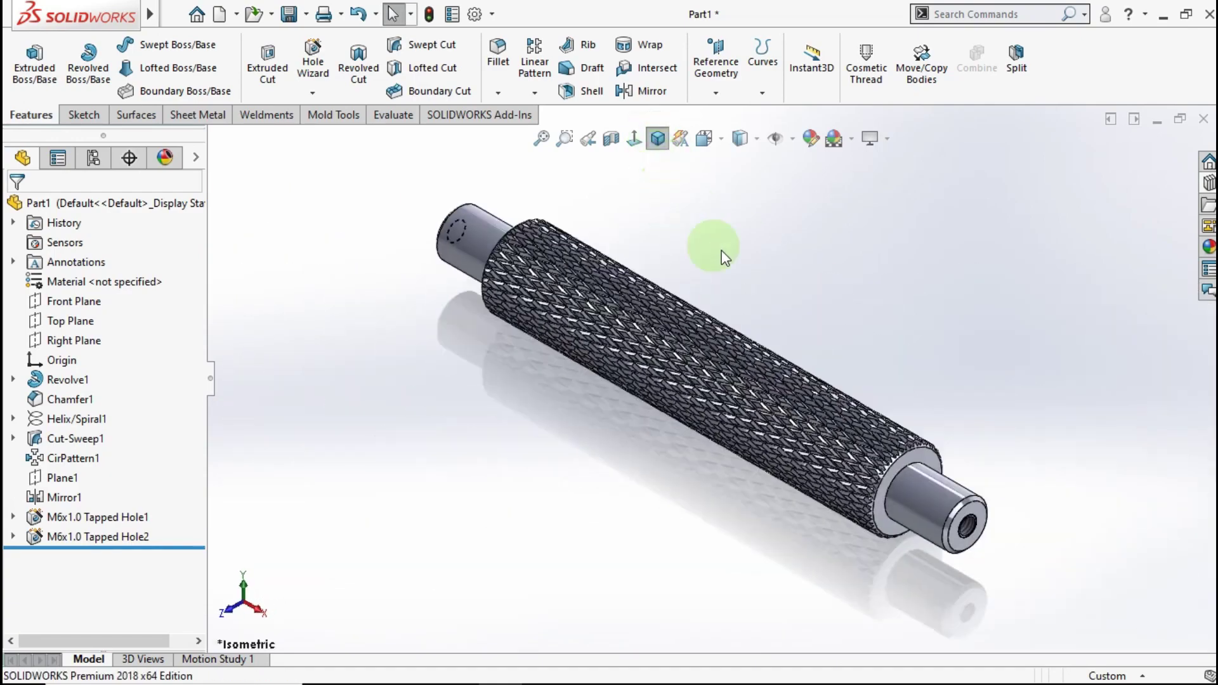
- Assign AISI 1020 steel to the knurled handle and return to isometric view
right_click(91, 281)
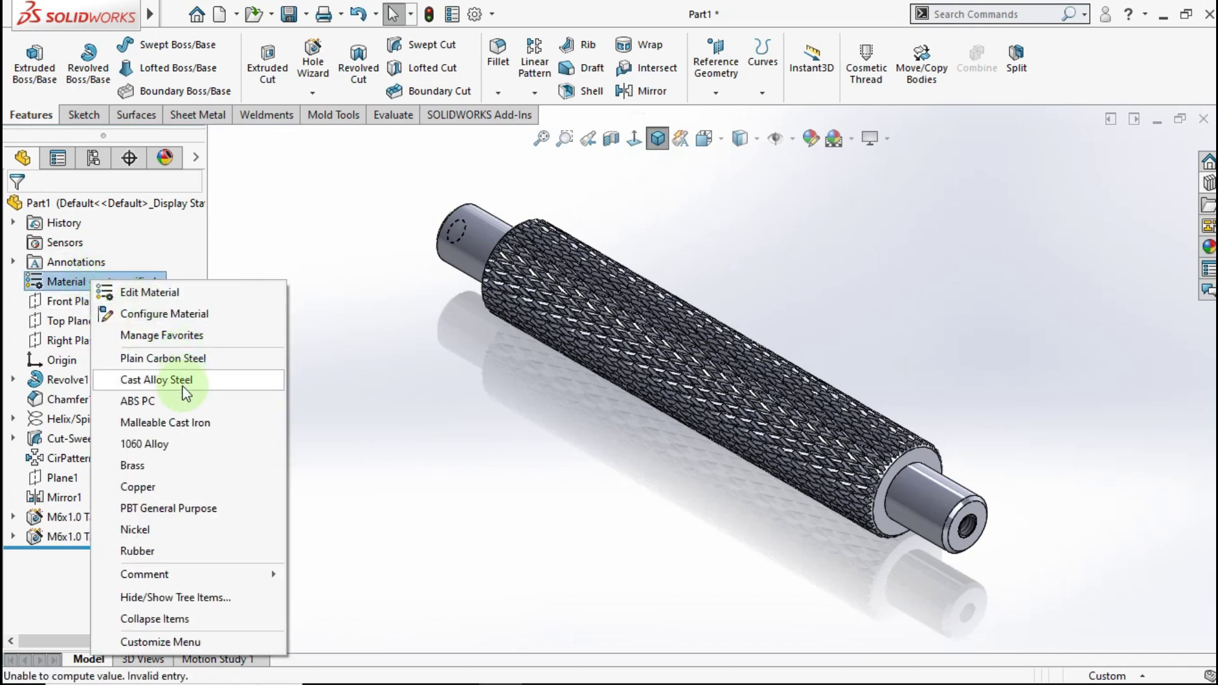
click(170, 295)
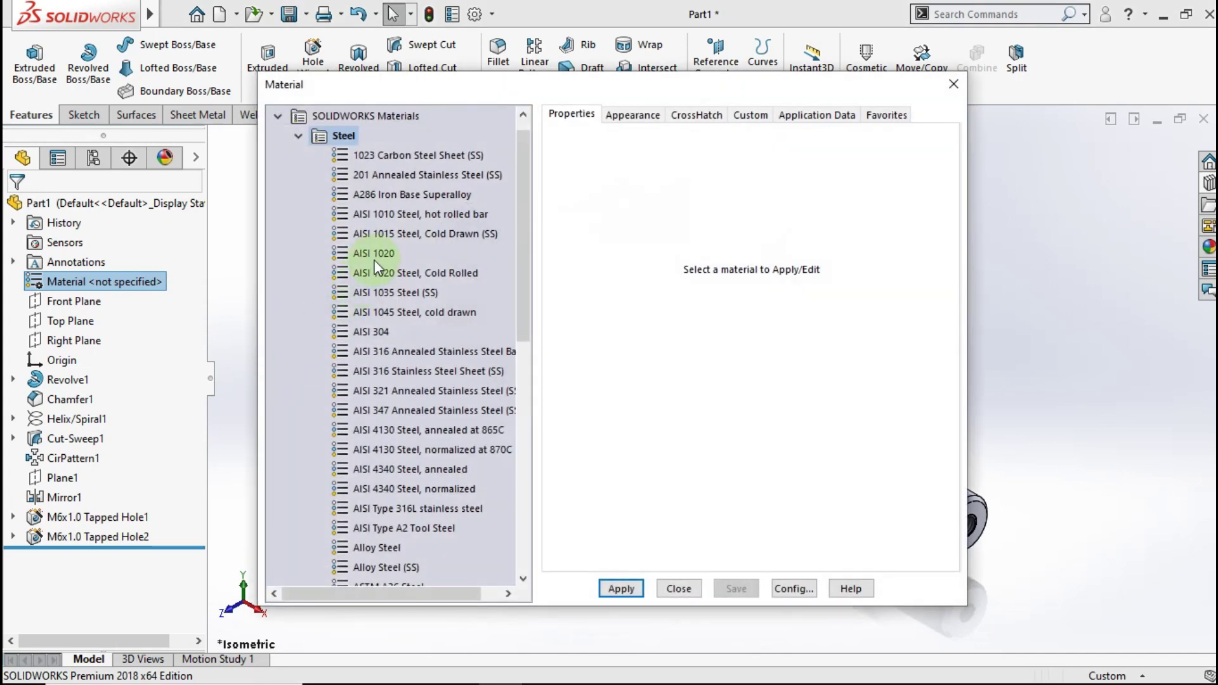
click(375, 253)
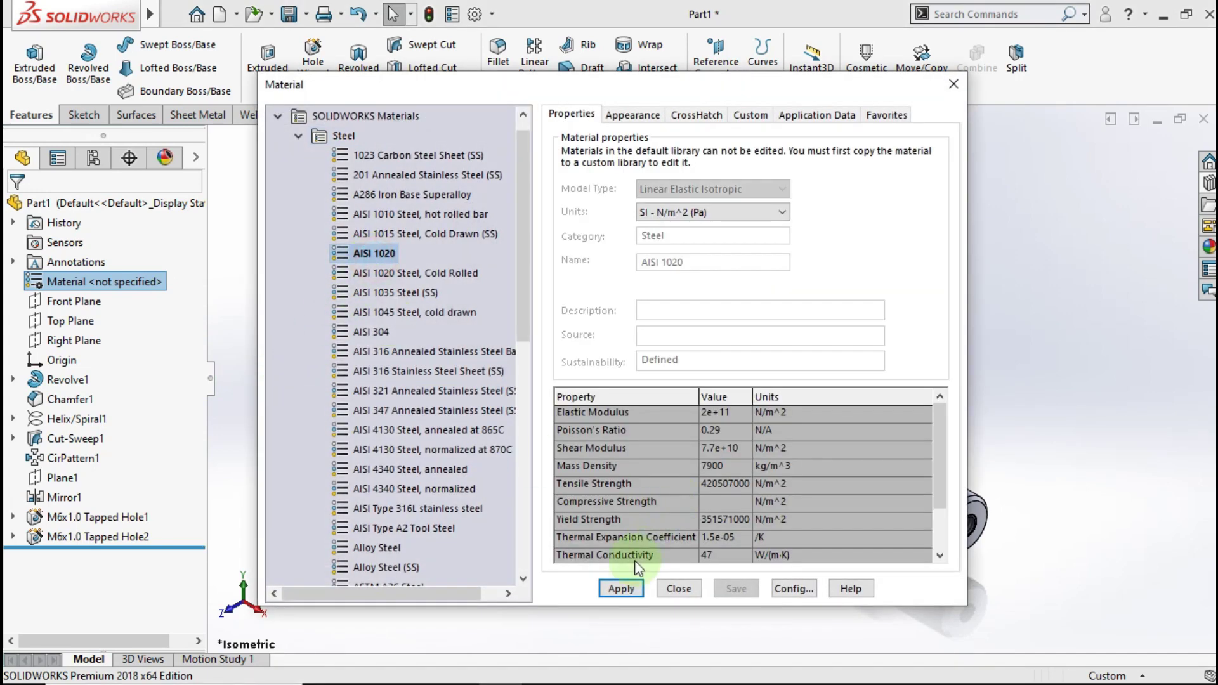
click(667, 588)
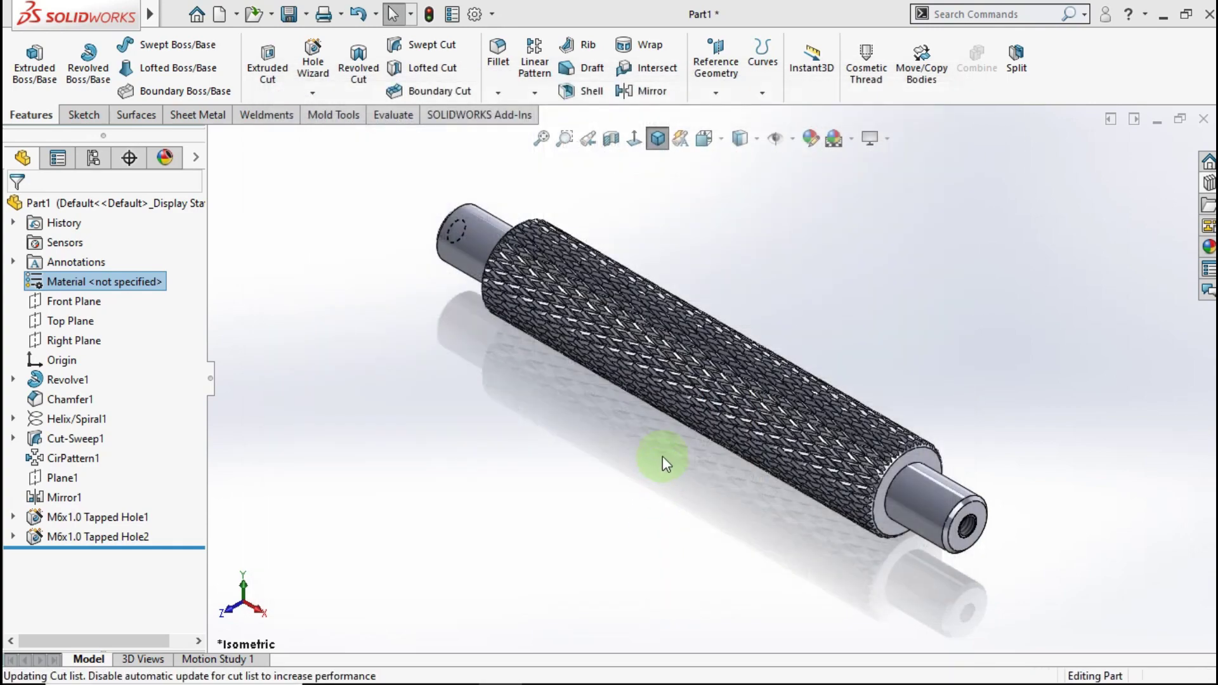
mouse_move(662, 455)
middle_down()
mouse_move(771, 396)
mouse_move(783, 348)
mouse_move(927, 310)
mouse_move(948, 375)
mouse_move(958, 361)
mouse_move(971, 386)
mouse_move(970, 443)
mouse_move(914, 353)
mouse_move(762, 381)
mouse_move(674, 489)
mouse_move(688, 180)
middle_up()
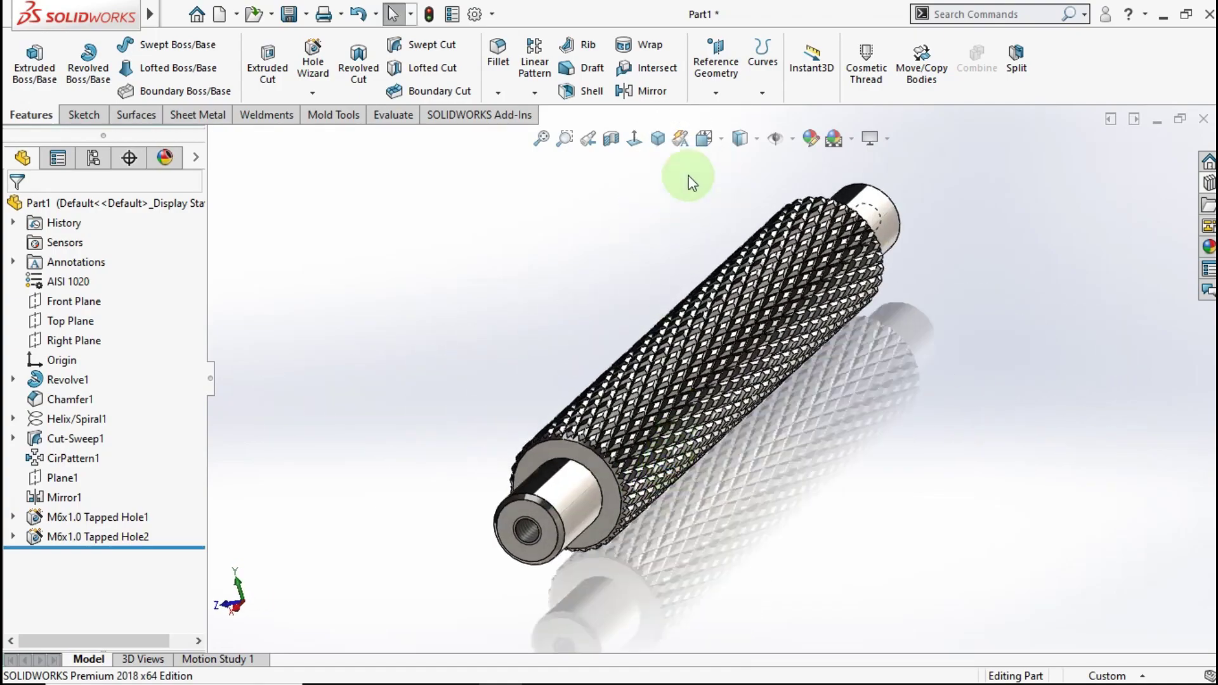
click(667, 145)
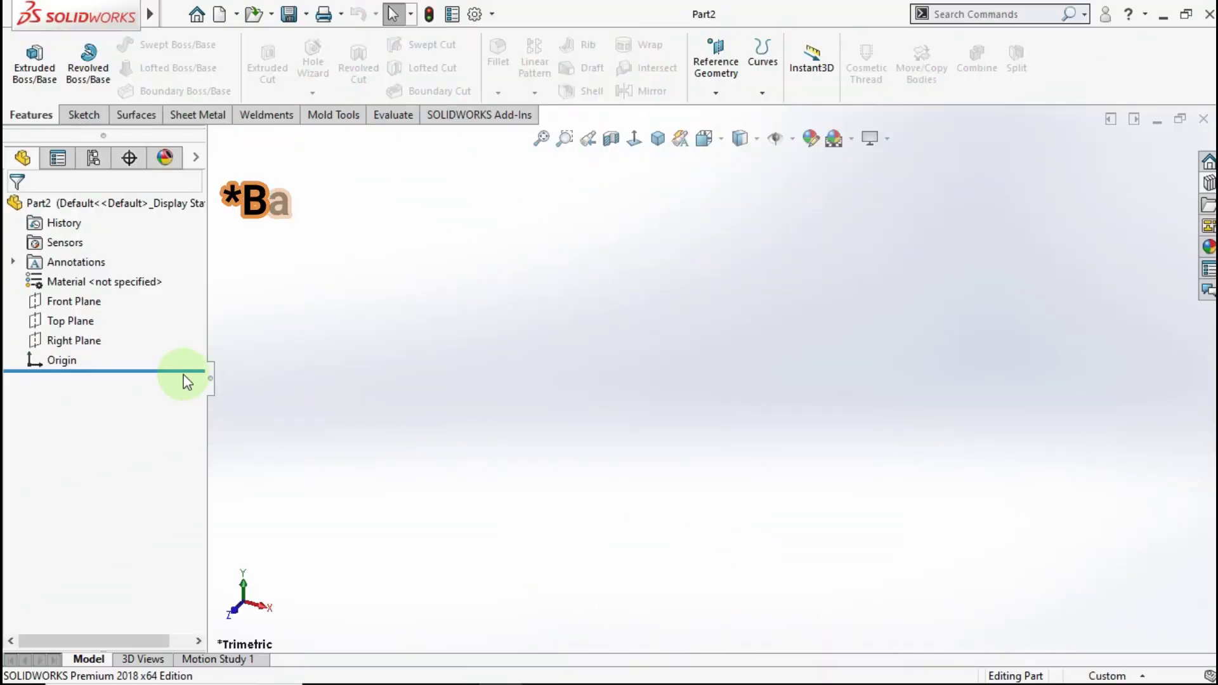
- Start a sketch on the Right Plane and draw a circle from the origin
click(77, 304)
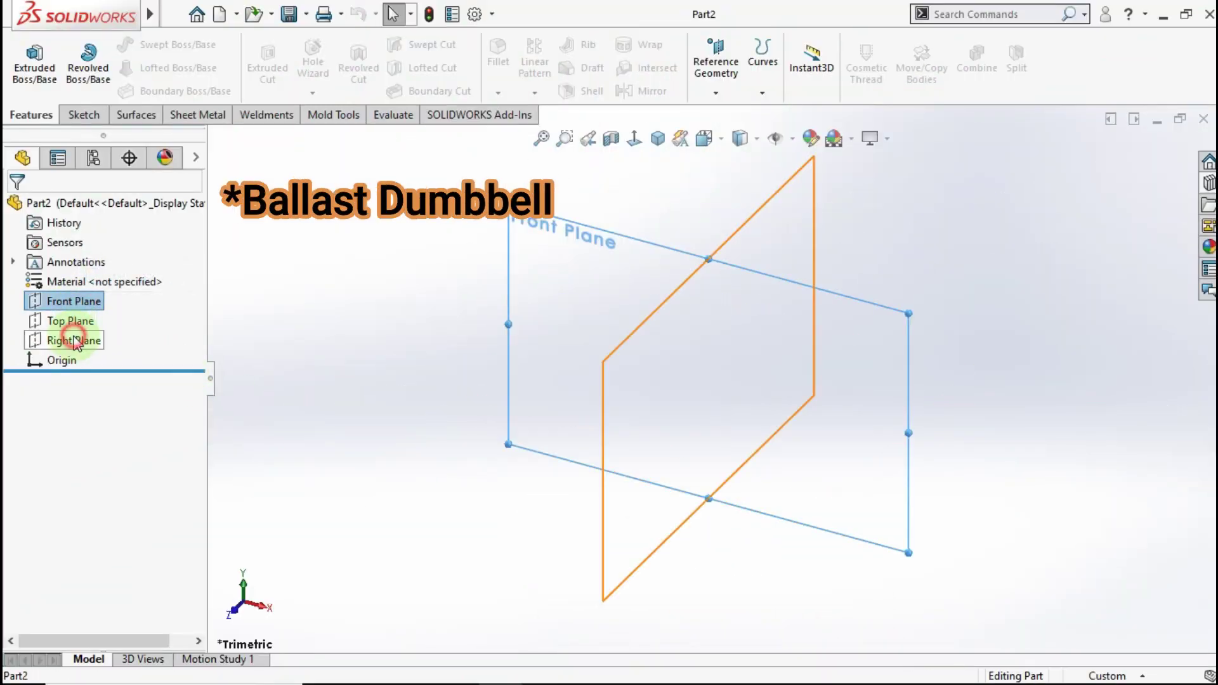
click(79, 341)
click(89, 303)
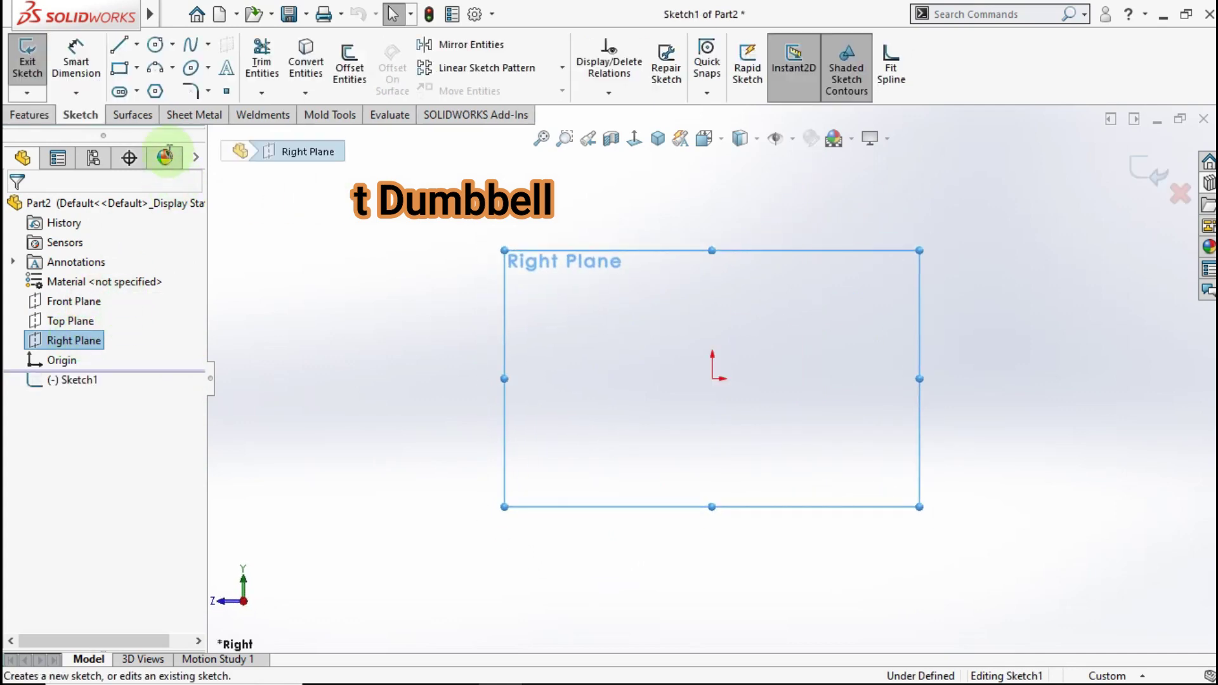
click(151, 46)
mouse_move(712, 378)
mouse_down()
mouse_move(787, 303)
mouse_move(829, 211)
mouse_up()
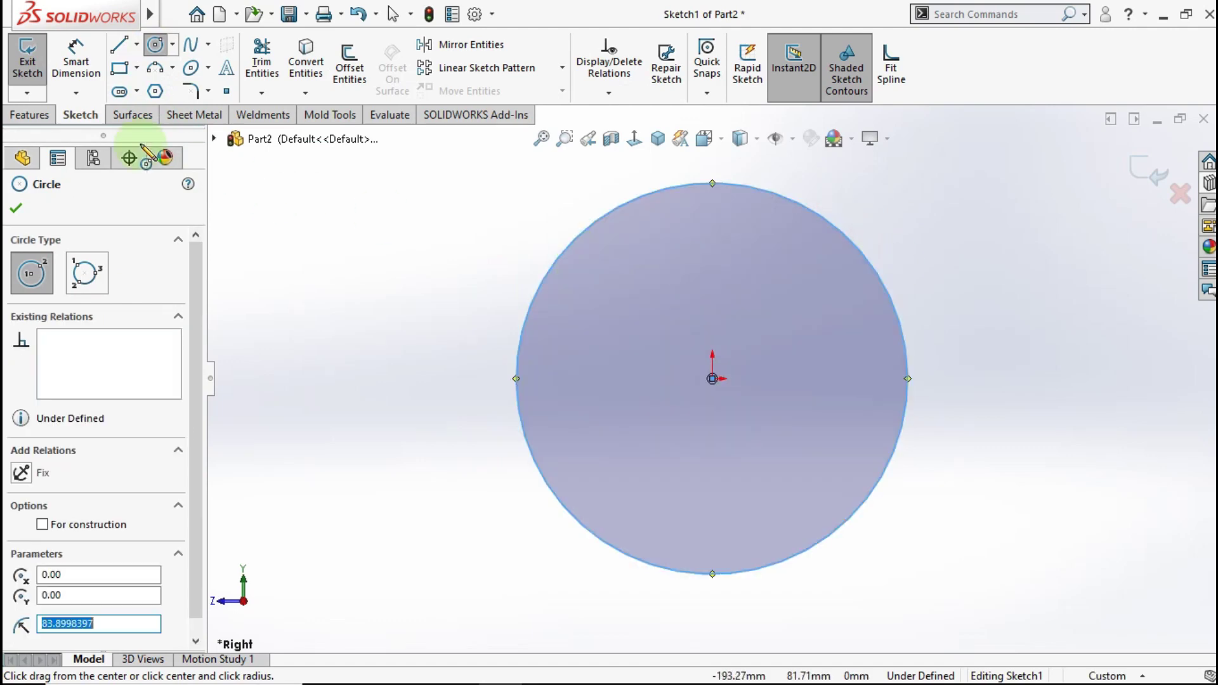
- Dimension the circle's diameter to 128 mm
click(76, 61)
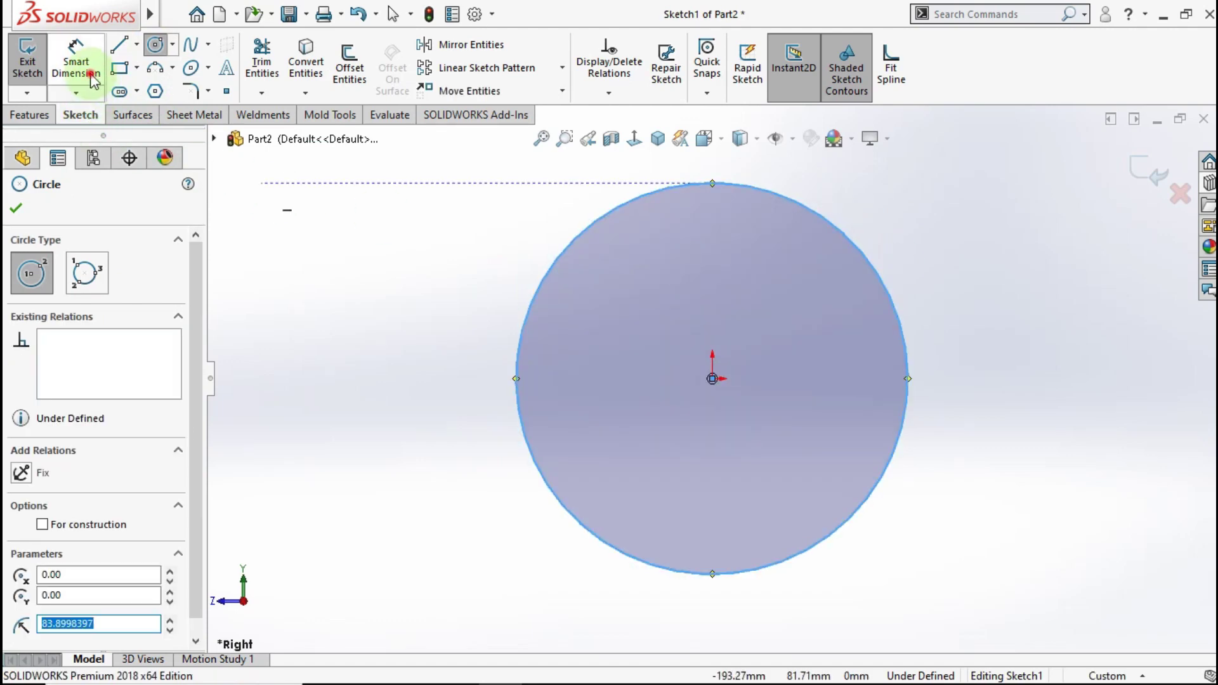
click(554, 270)
click(359, 383)
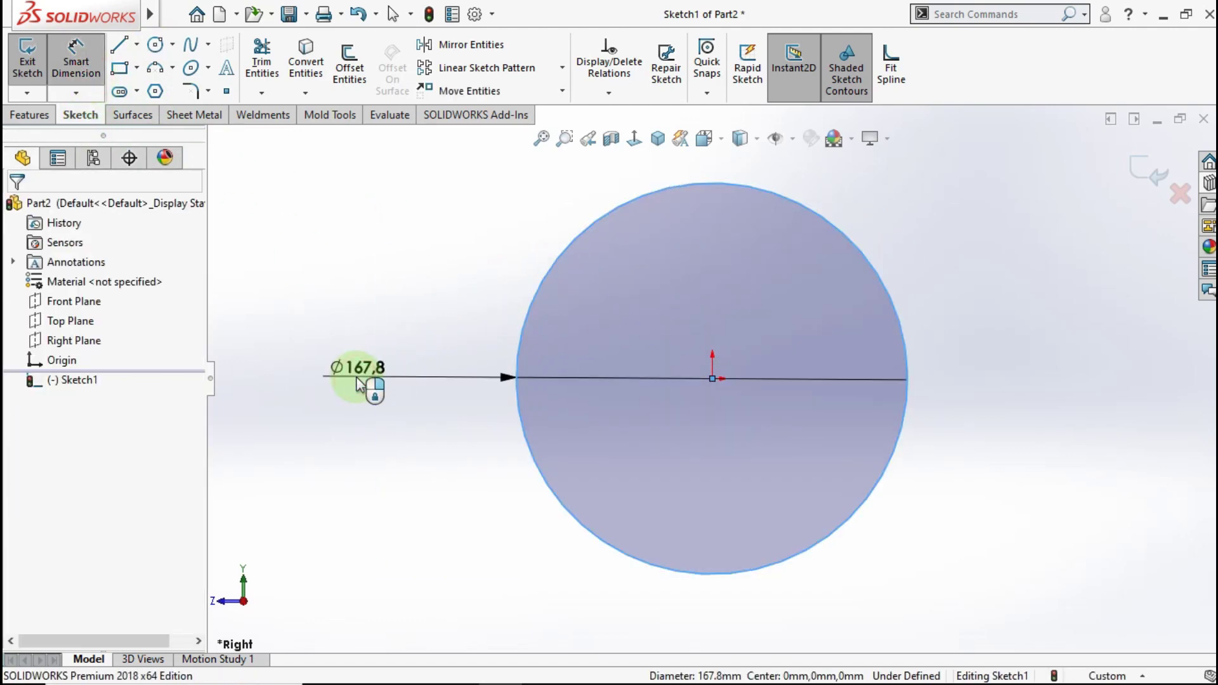
text(128)
click(283, 376)
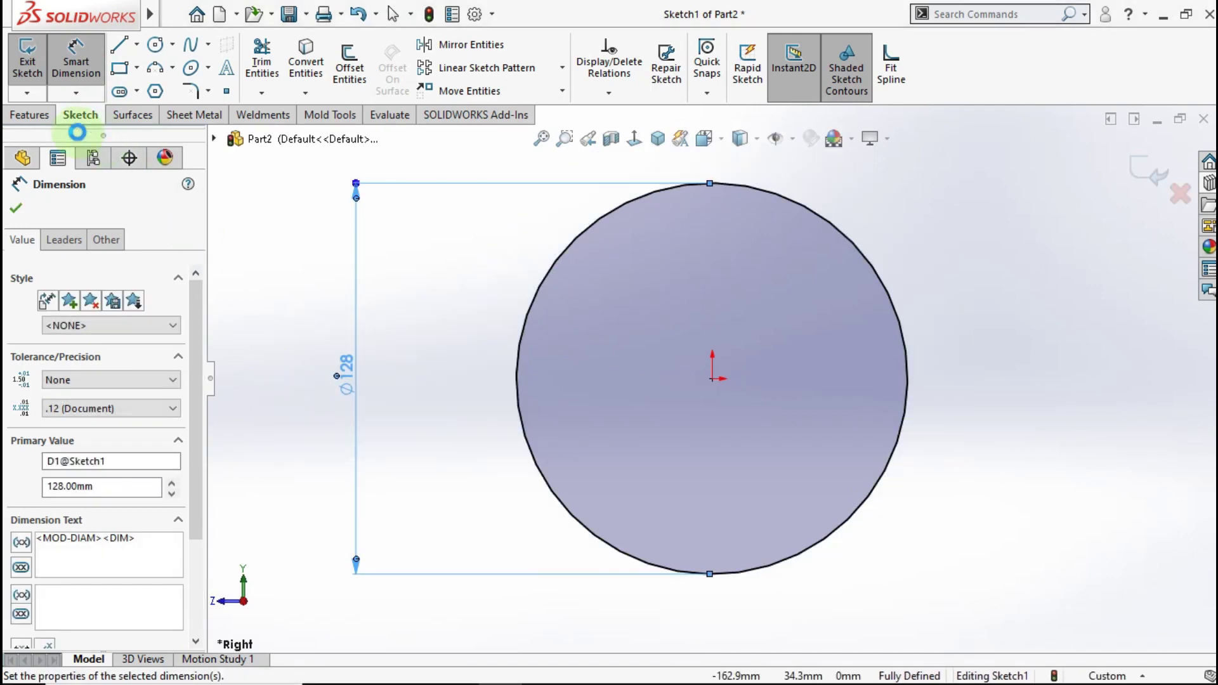
click(51, 116)
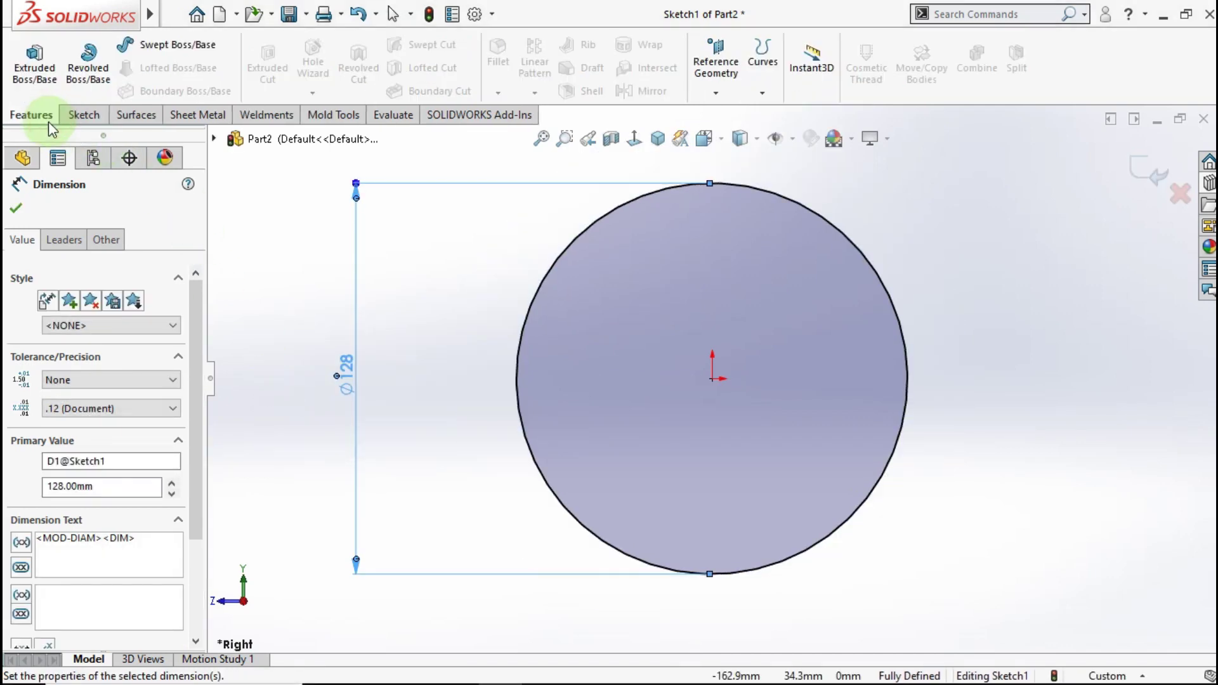
click(51, 62)
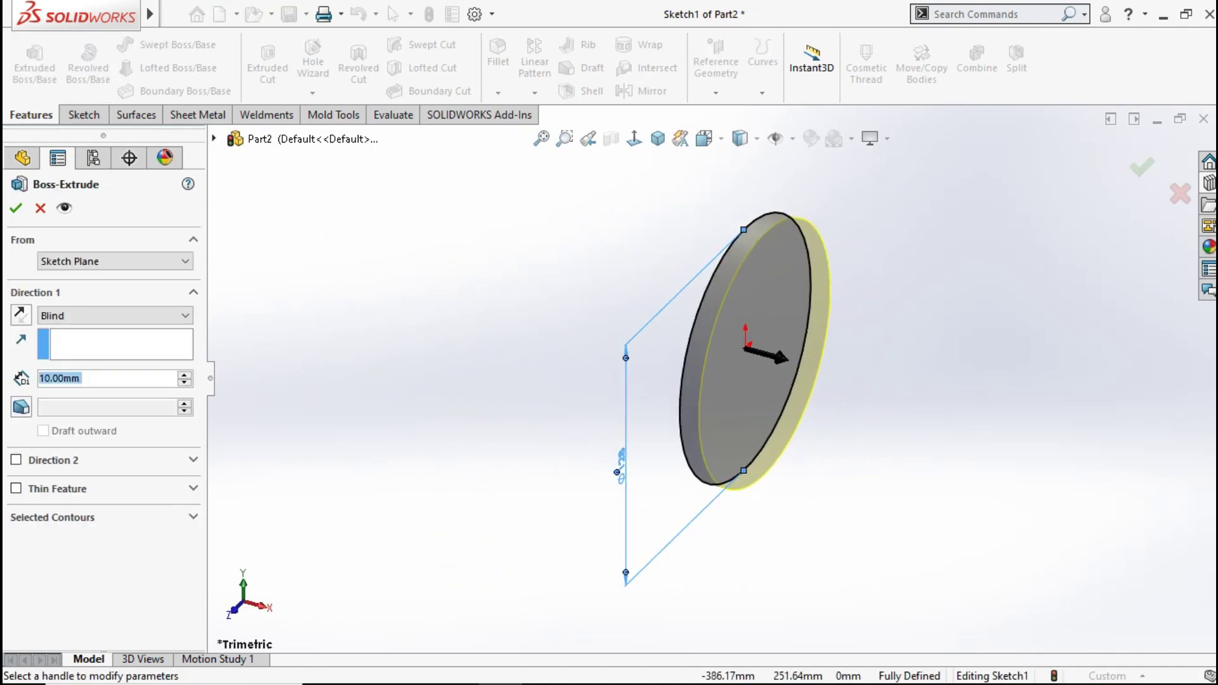
- Extrude the circle 28 mm into a disc and open a sketch on its front face
text(28)
key(Return)
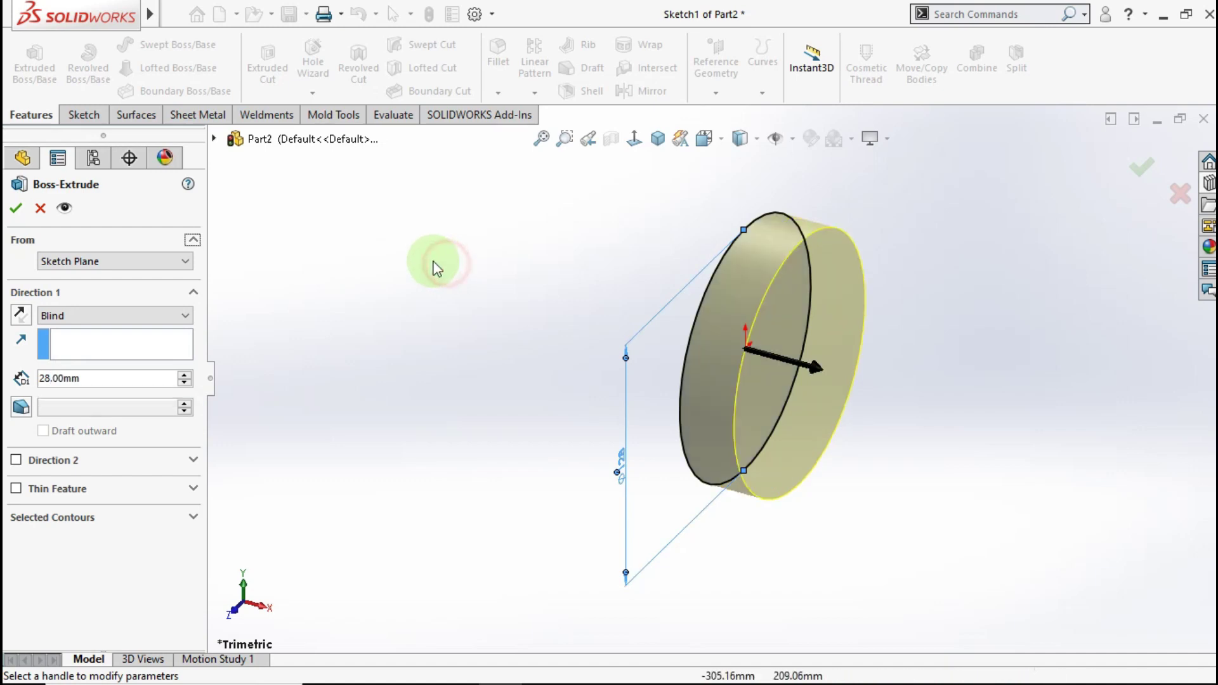
click(18, 206)
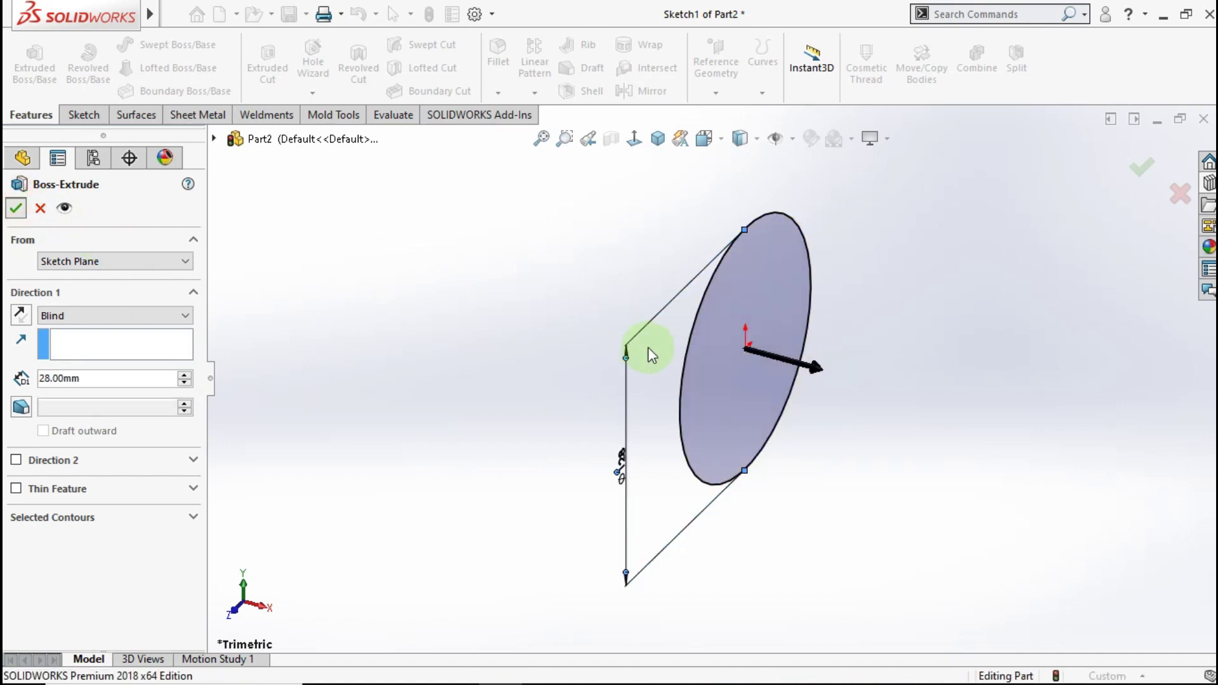
click(802, 367)
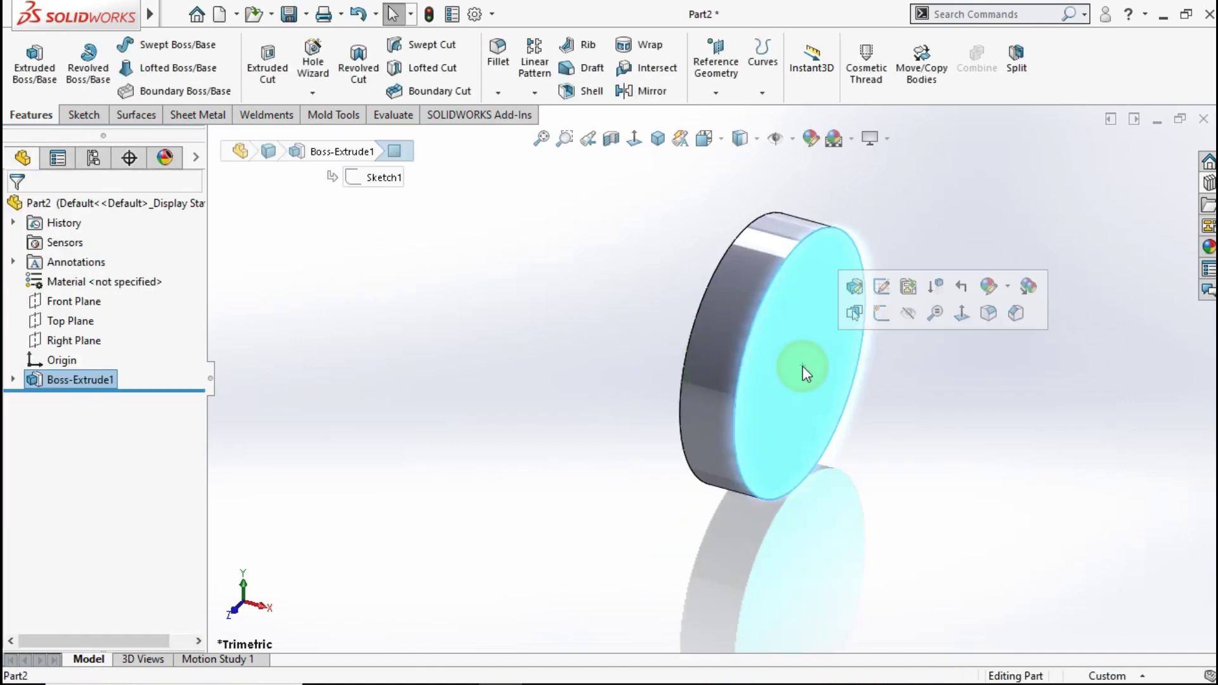
click(881, 318)
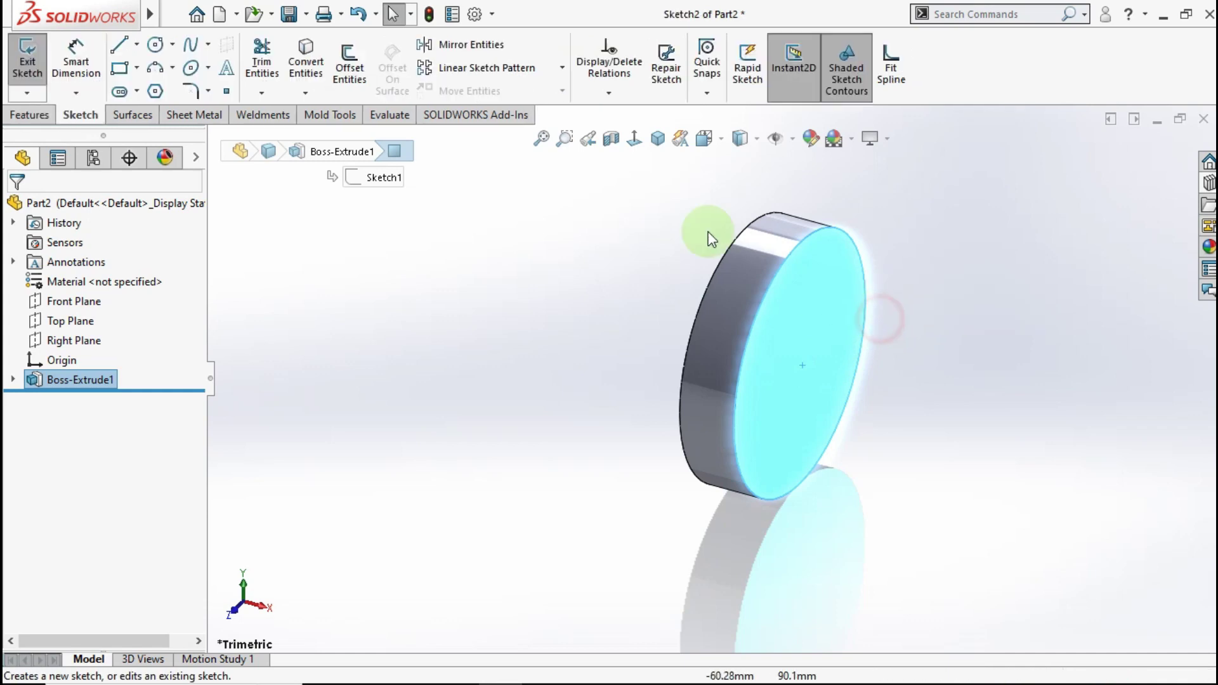
- Sketch a 15 mm diameter circle at the centre of the disc face
click(633, 139)
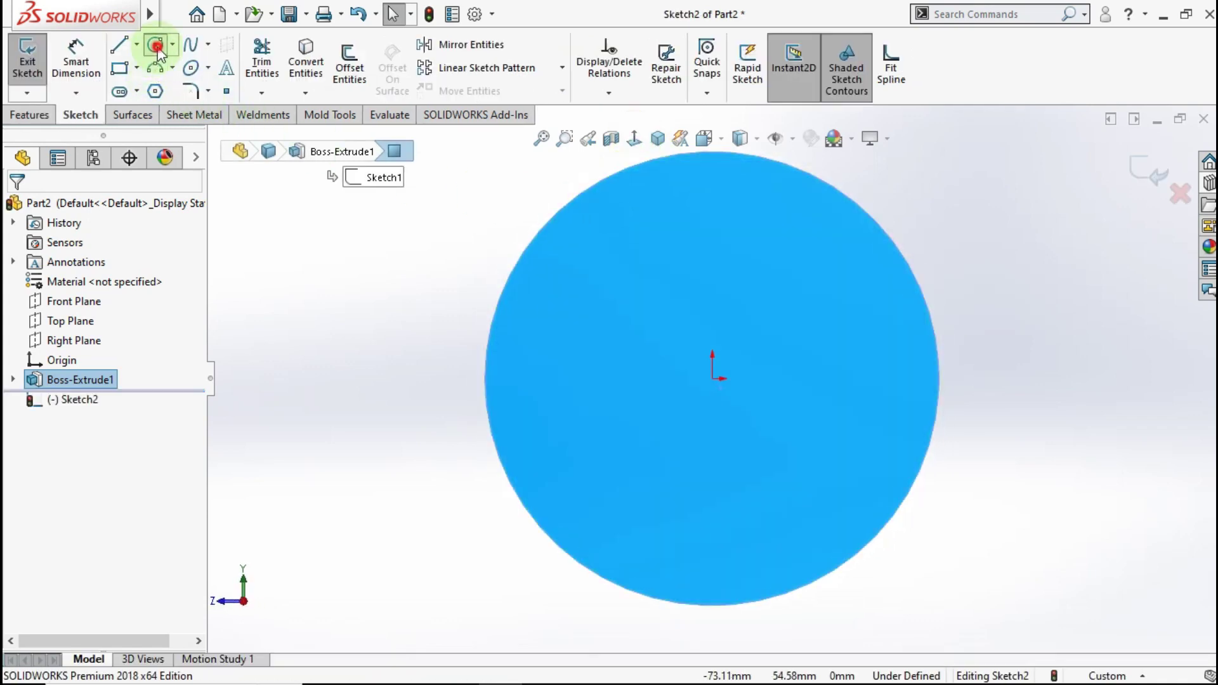
right_drag(671, 398, 716, 382)
click(715, 380)
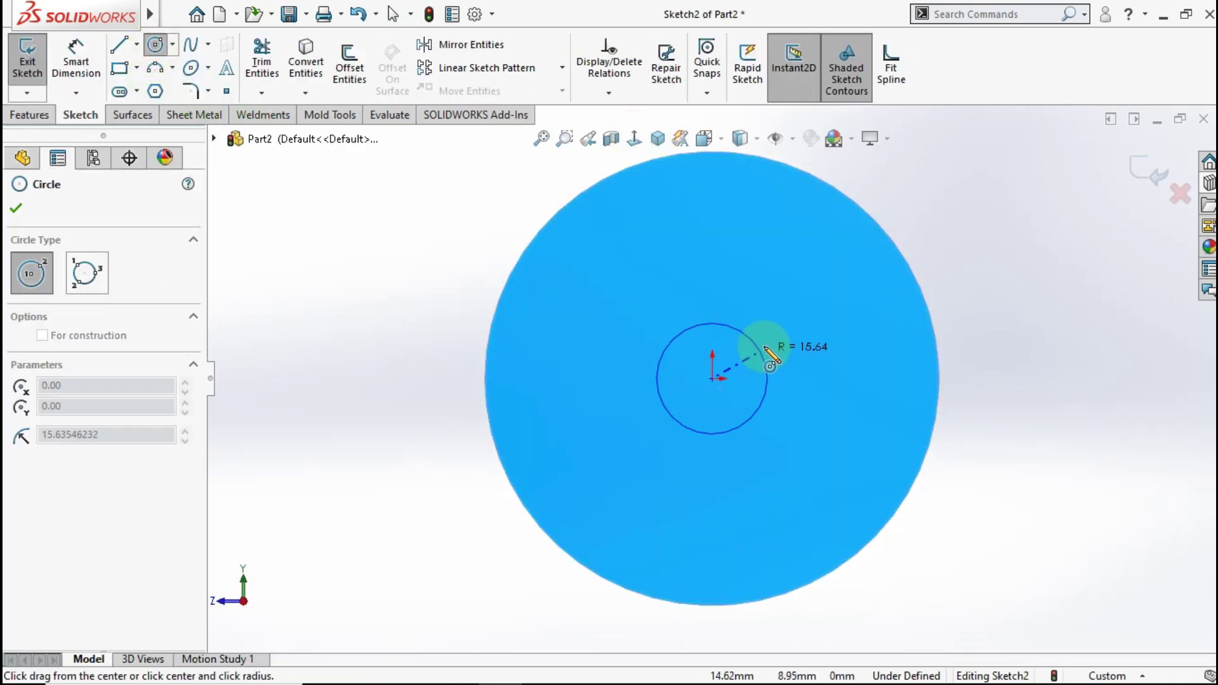
click(755, 335)
click(76, 61)
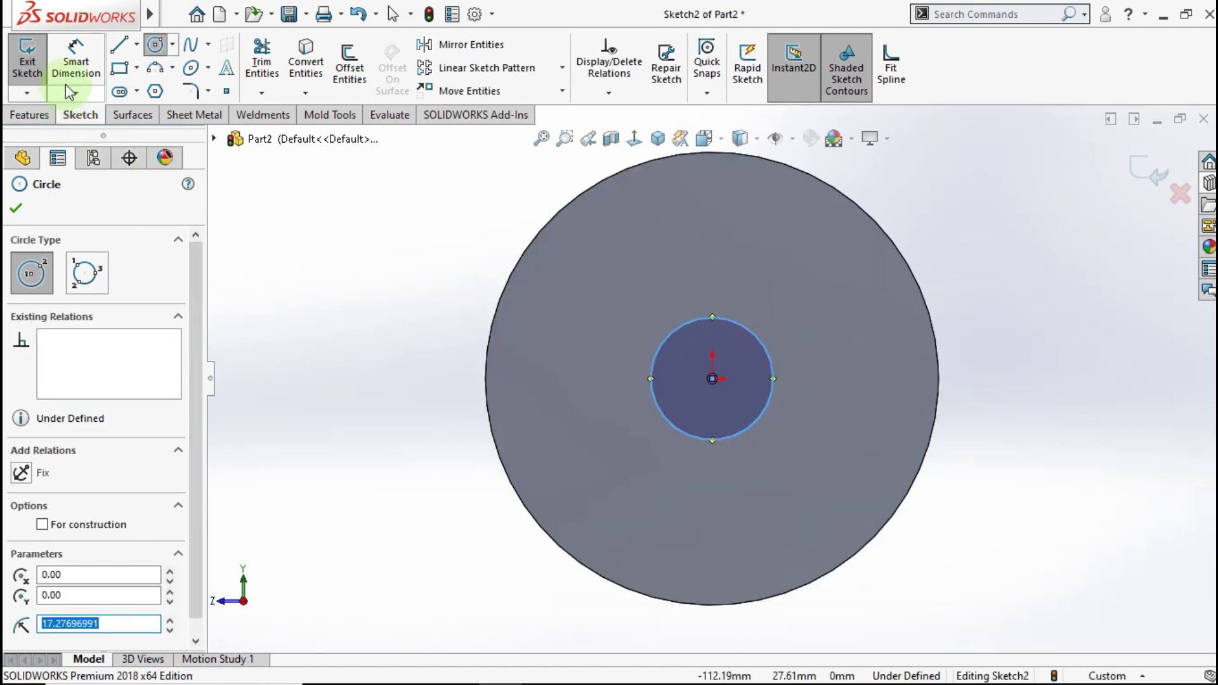
click(772, 368)
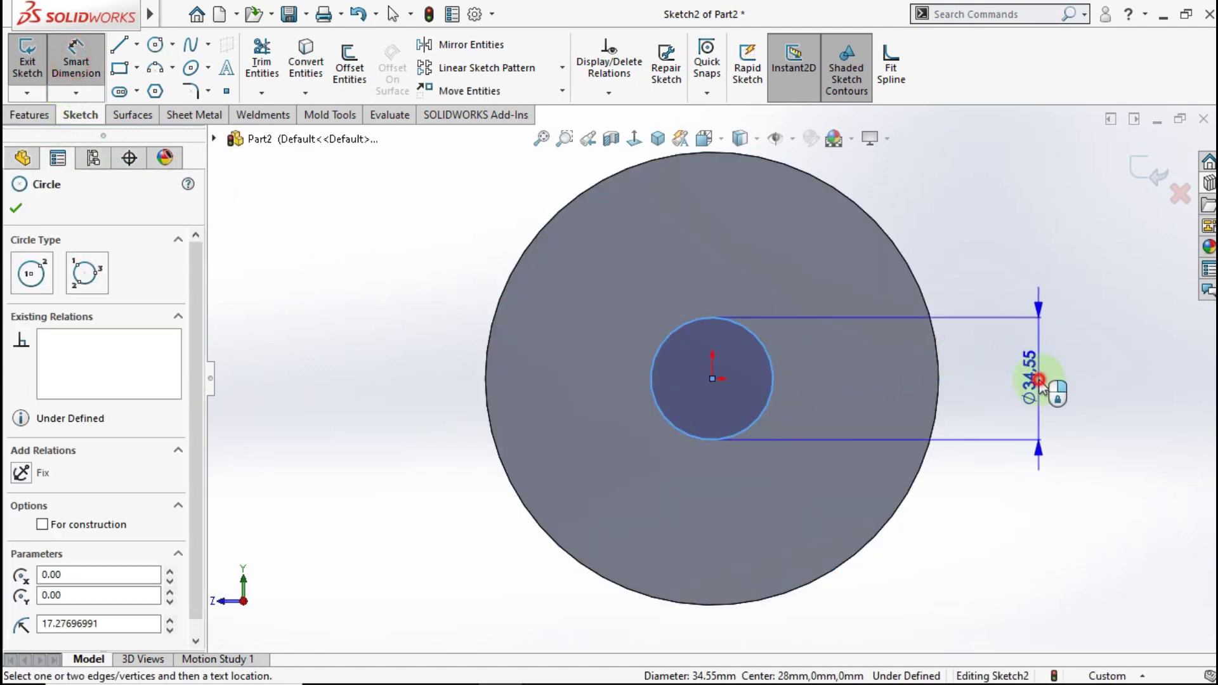
click(1040, 384)
click(965, 406)
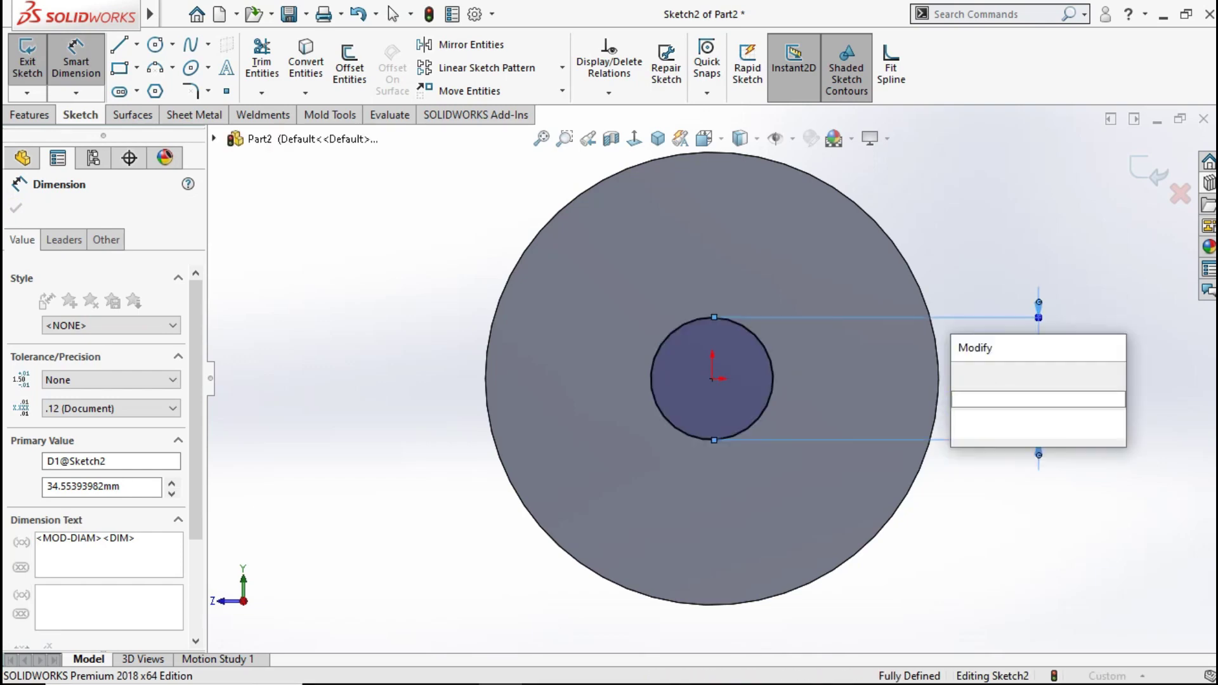
click(965, 377)
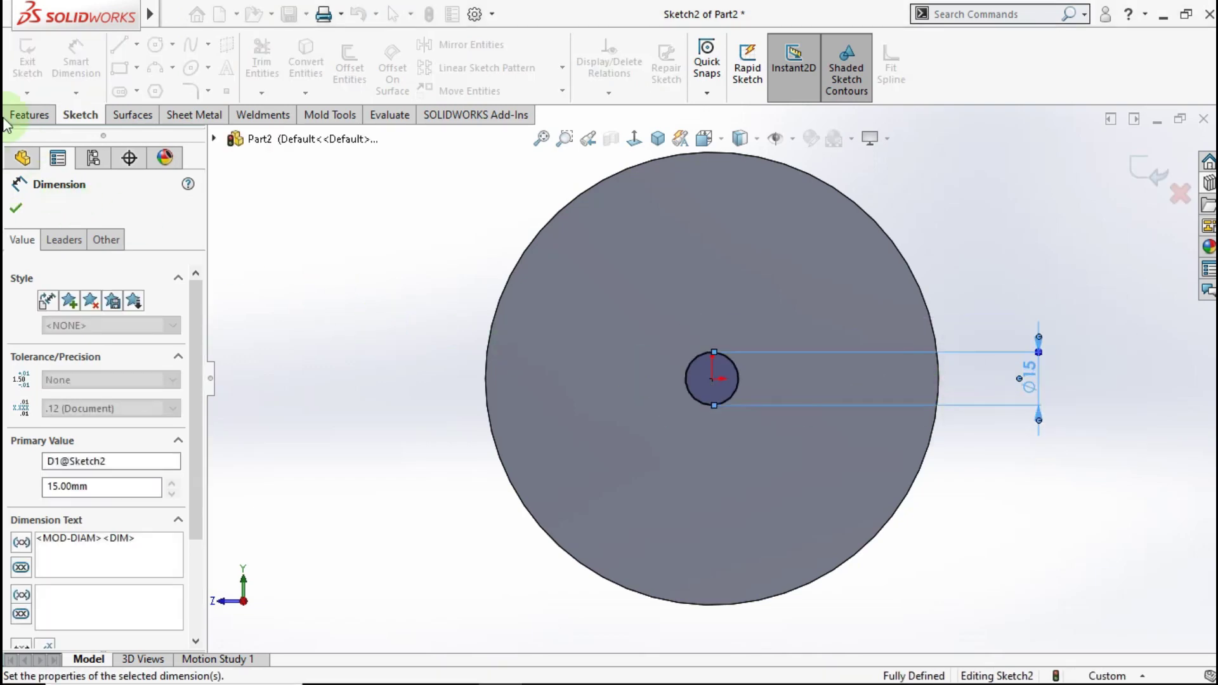
- Extrude-cut the circle Blind 20 mm deep to form the centre hole
click(41, 116)
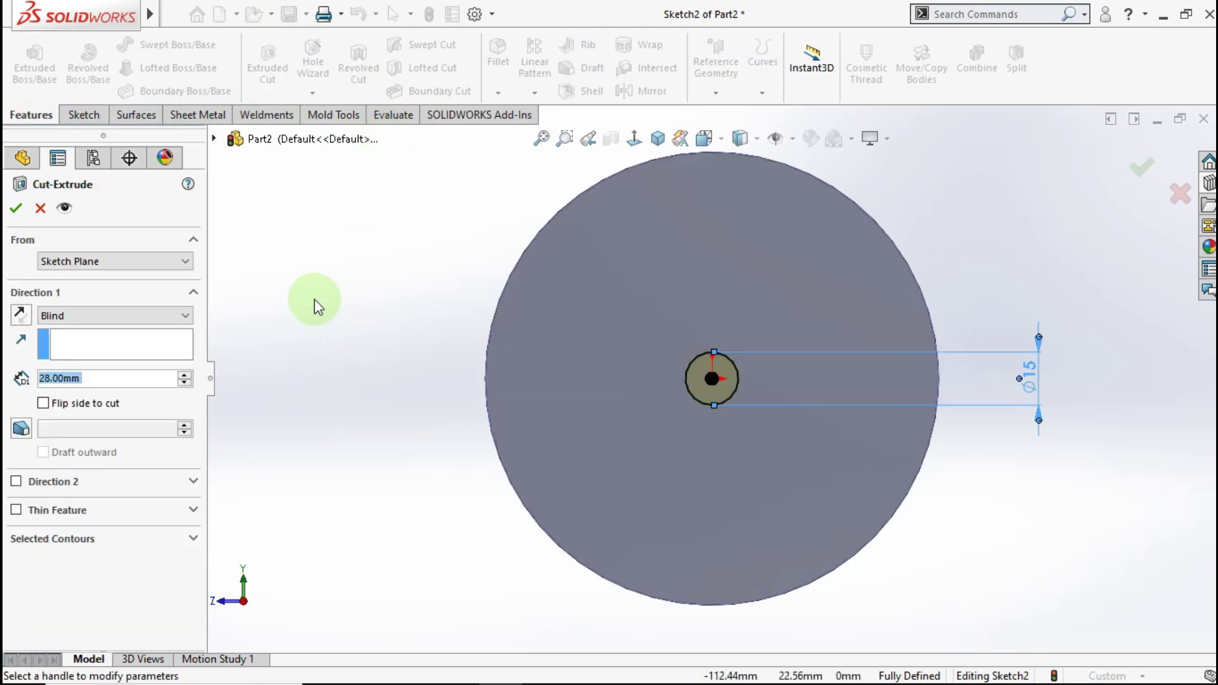
text(20)
click(330, 292)
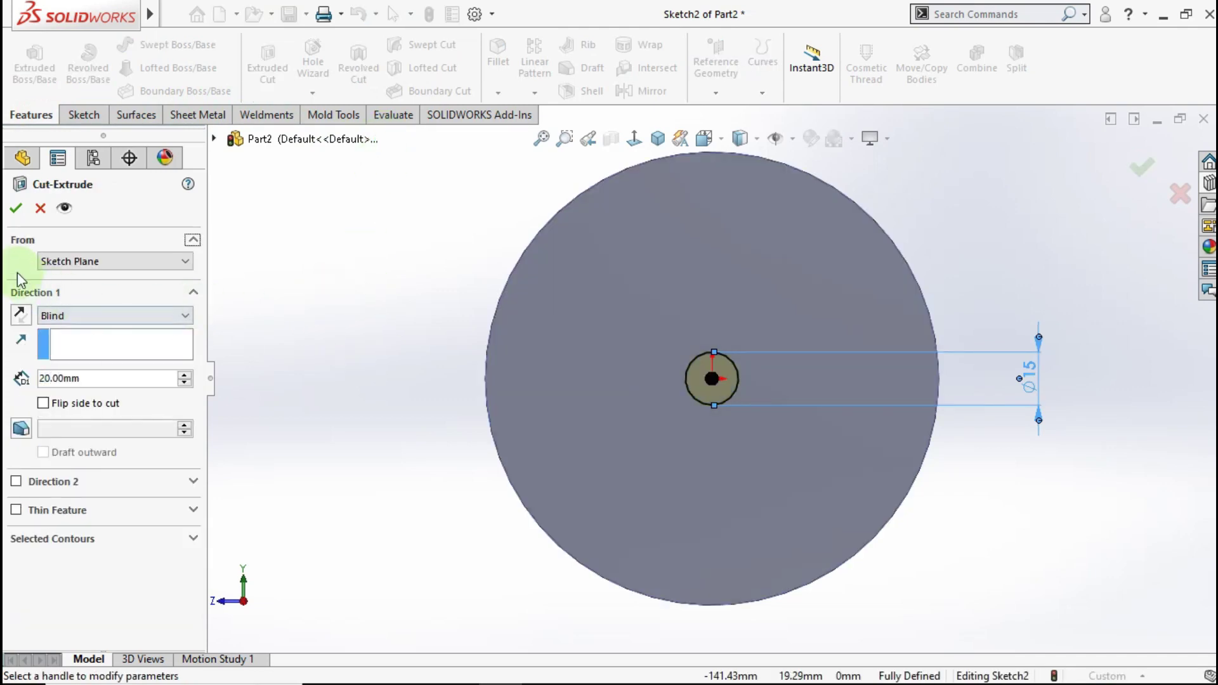
click(16, 209)
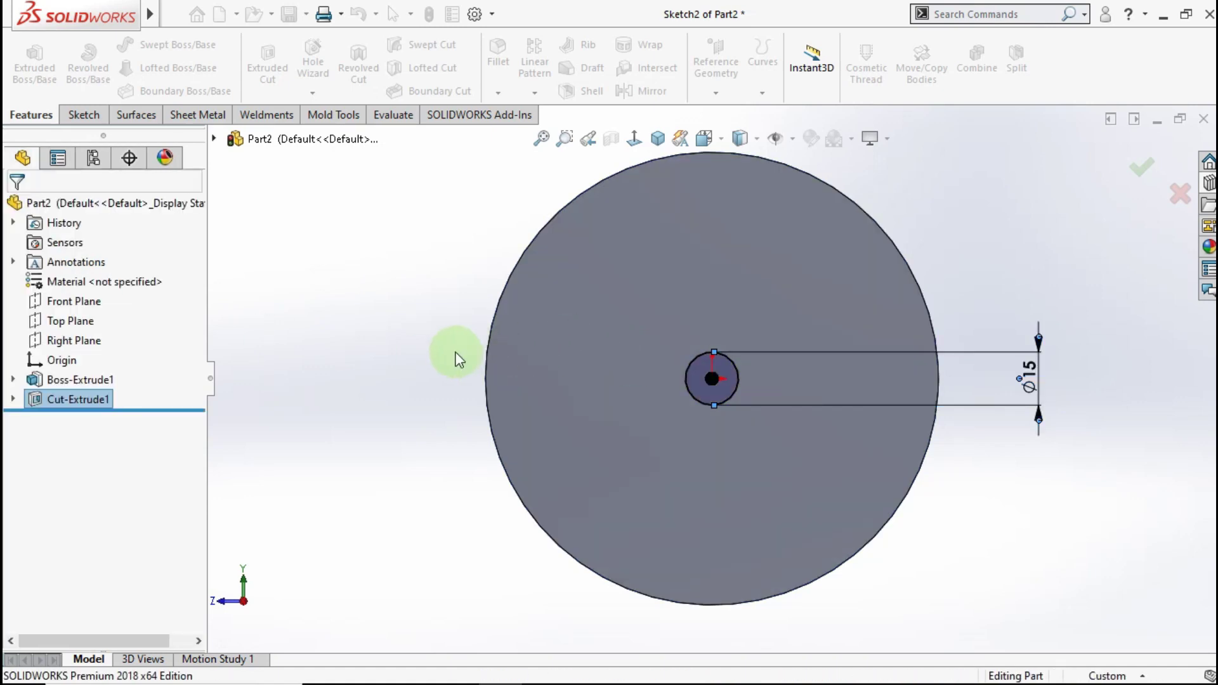
- Set up a Hole Wizard counterbore for an M6 hex socket head cap screw, Through All
mouse_move(477, 384)
middle_down()
mouse_move(463, 413)
mouse_move(533, 345)
mouse_move(647, 385)
mouse_move(656, 416)
middle_up()
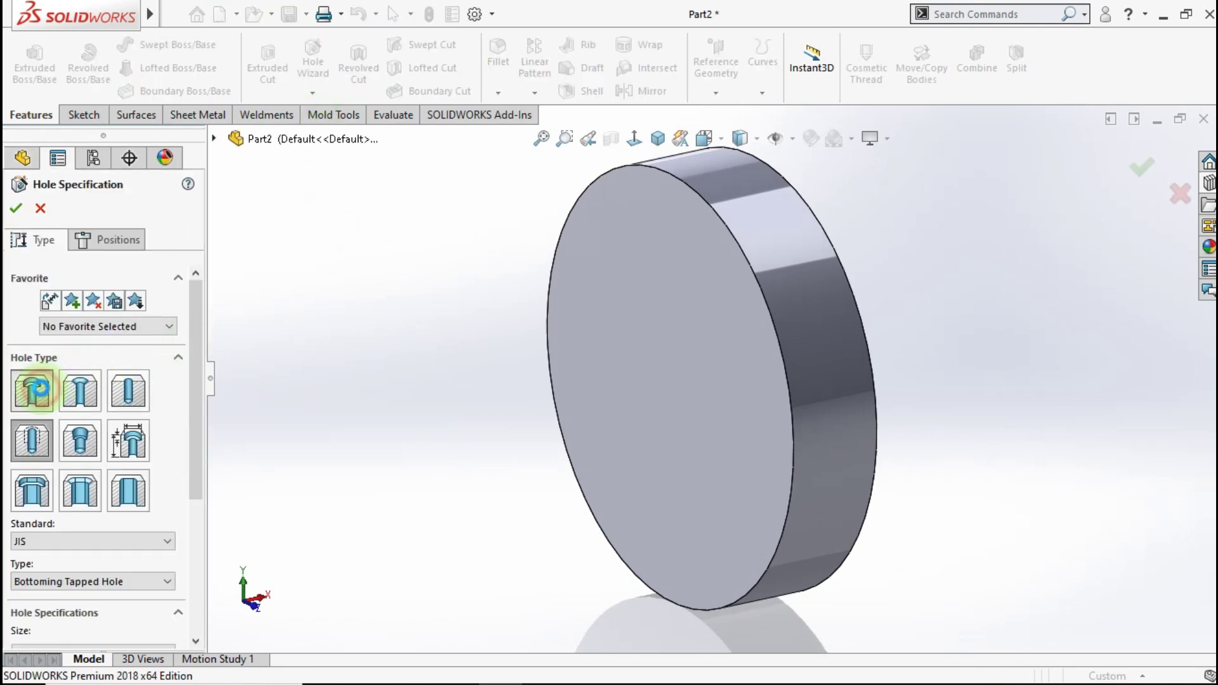
drag(196, 354, 144, 442)
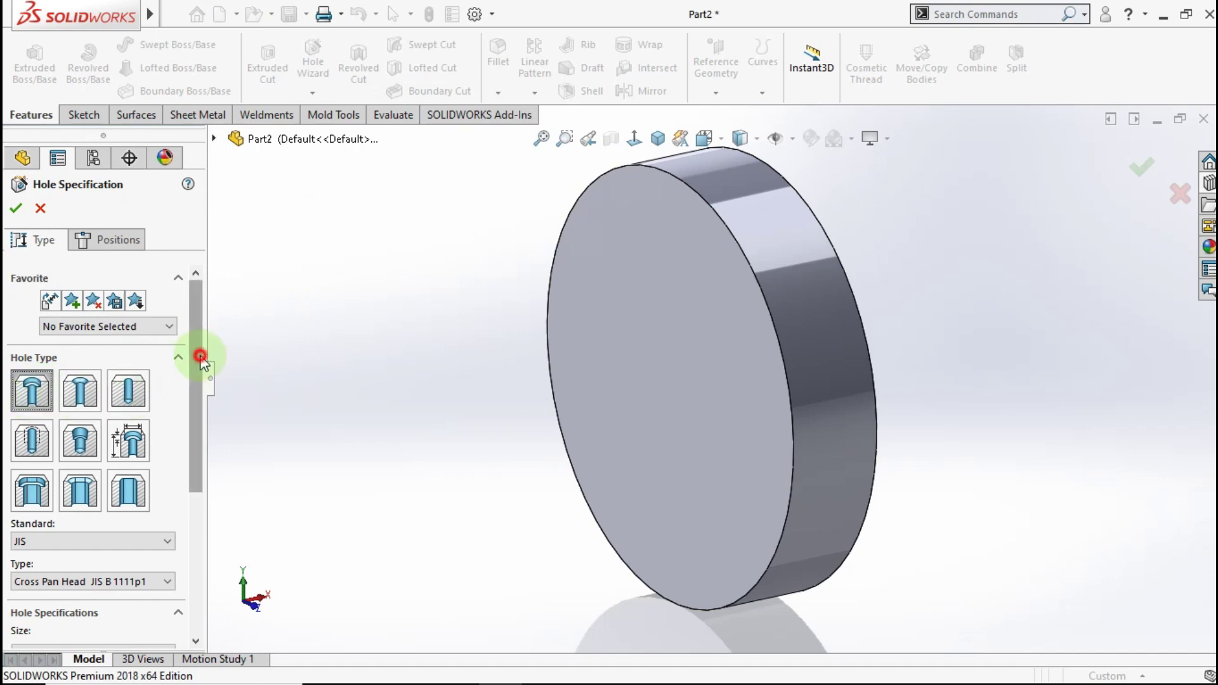
click(131, 425)
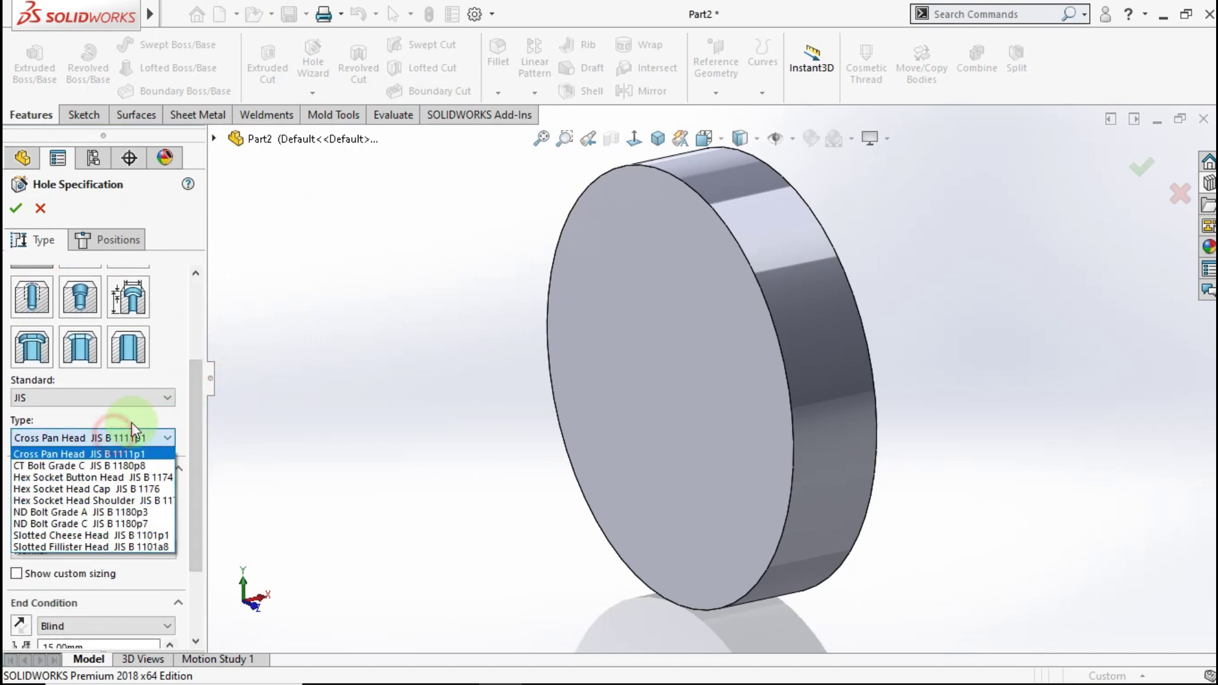
click(119, 489)
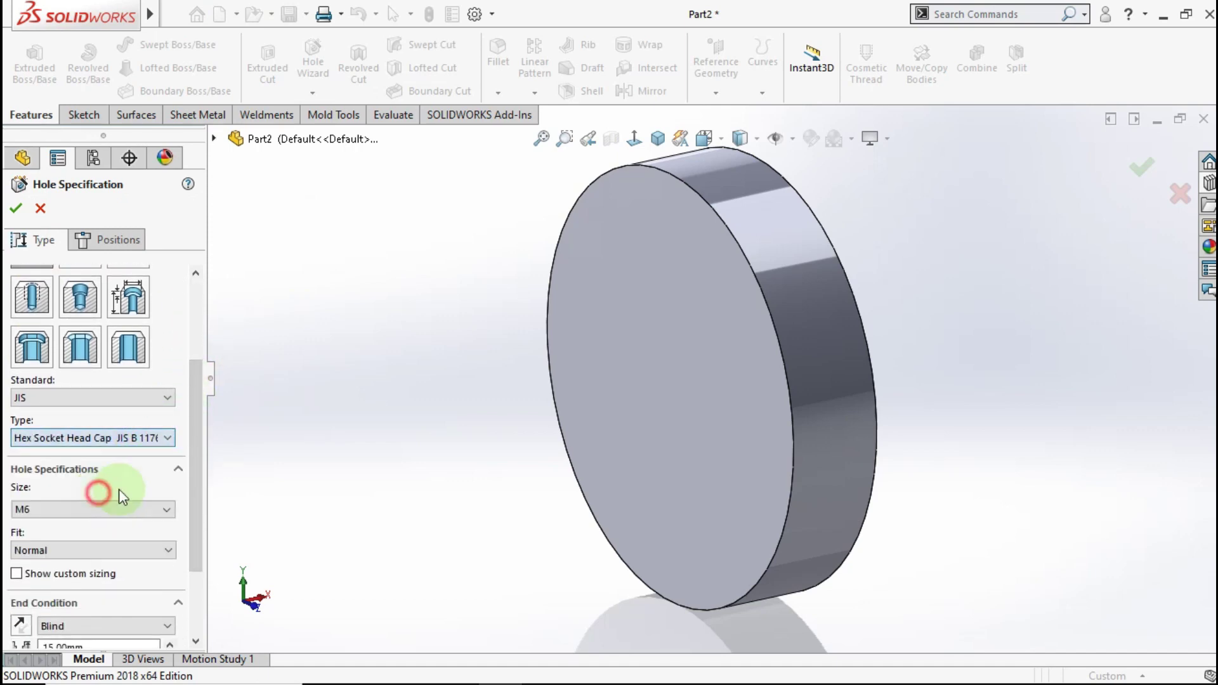
drag(189, 444, 173, 486)
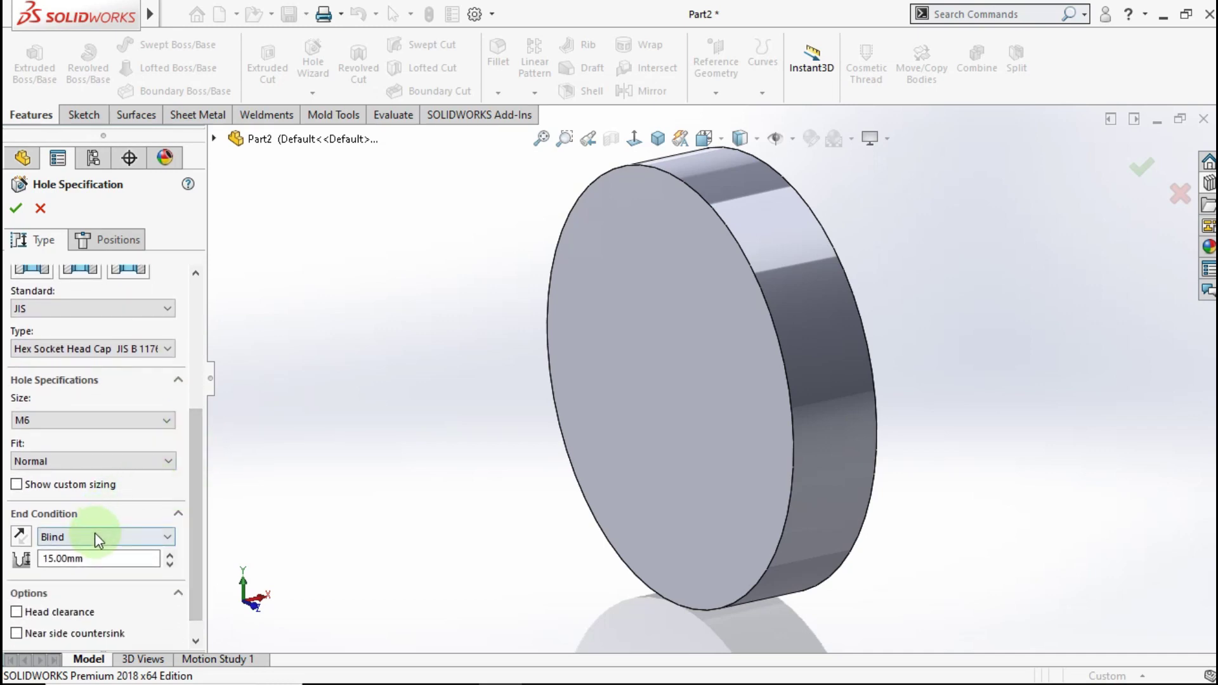
click(97, 539)
click(86, 565)
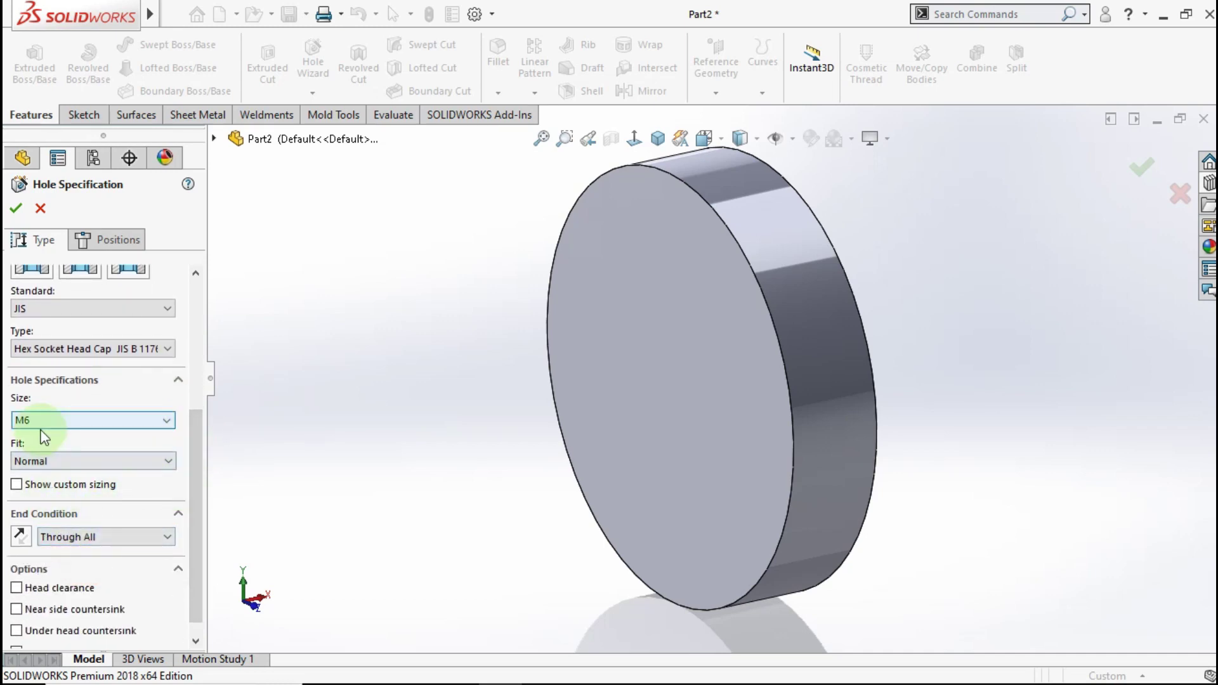
click(120, 239)
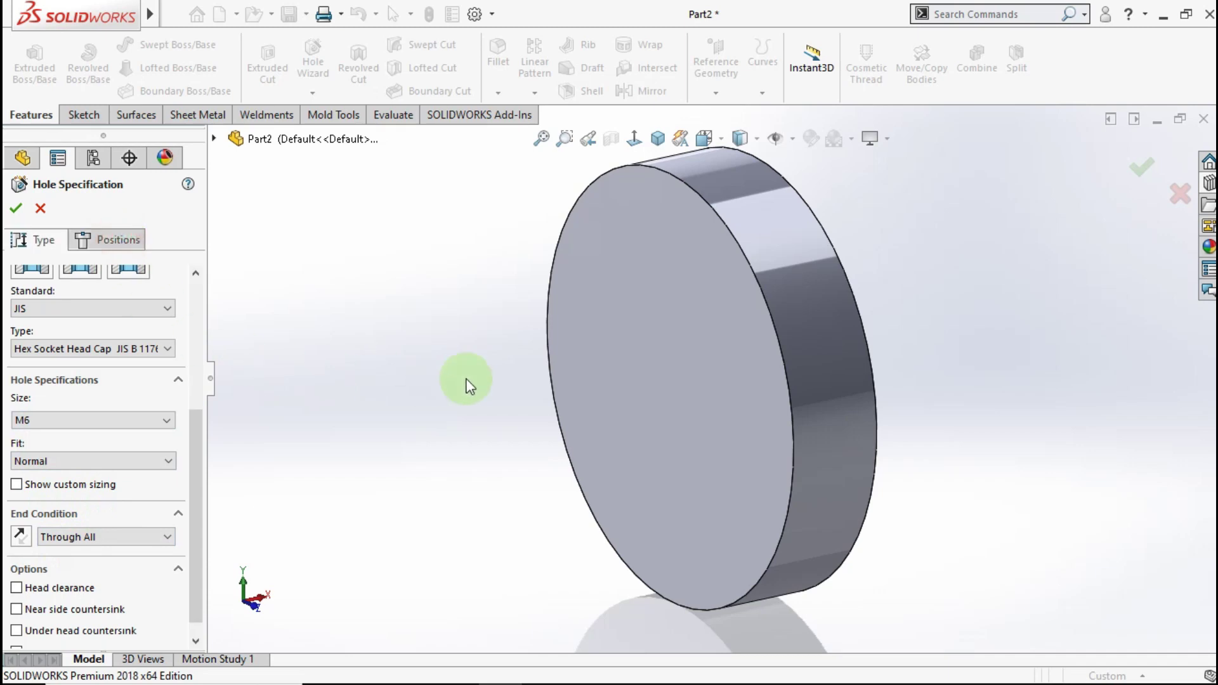
- Position the counterbore hole at the centre of the disc's flat face and confirm it
click(97, 243)
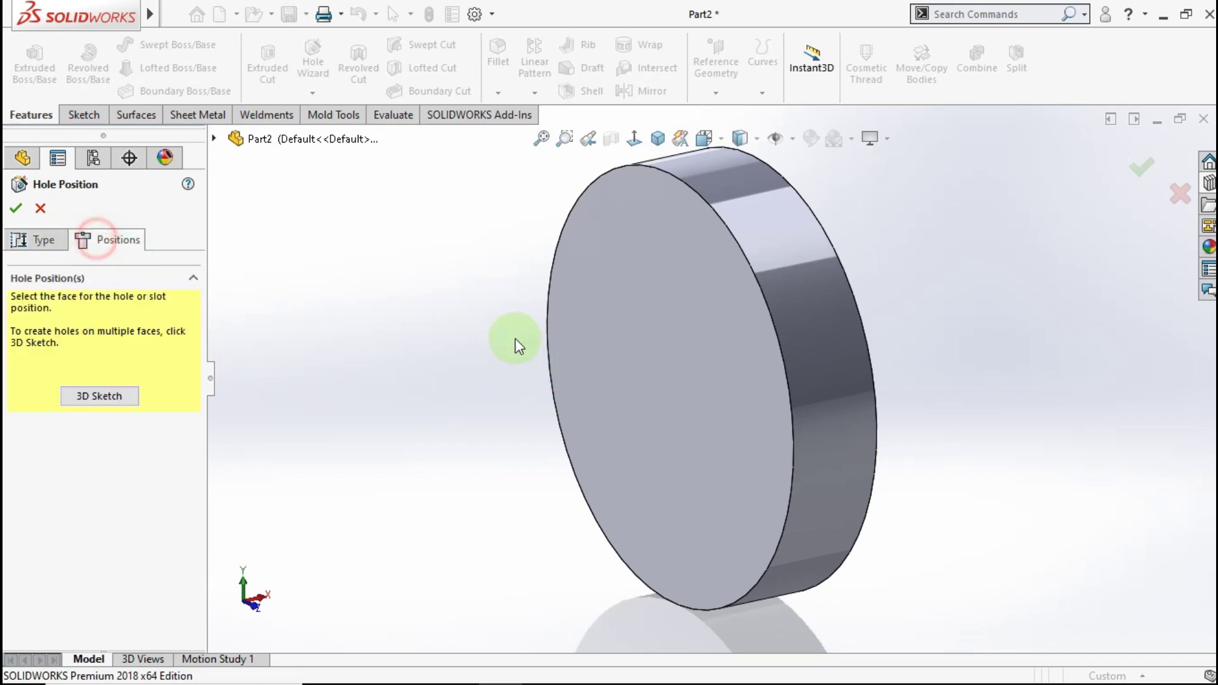
click(683, 375)
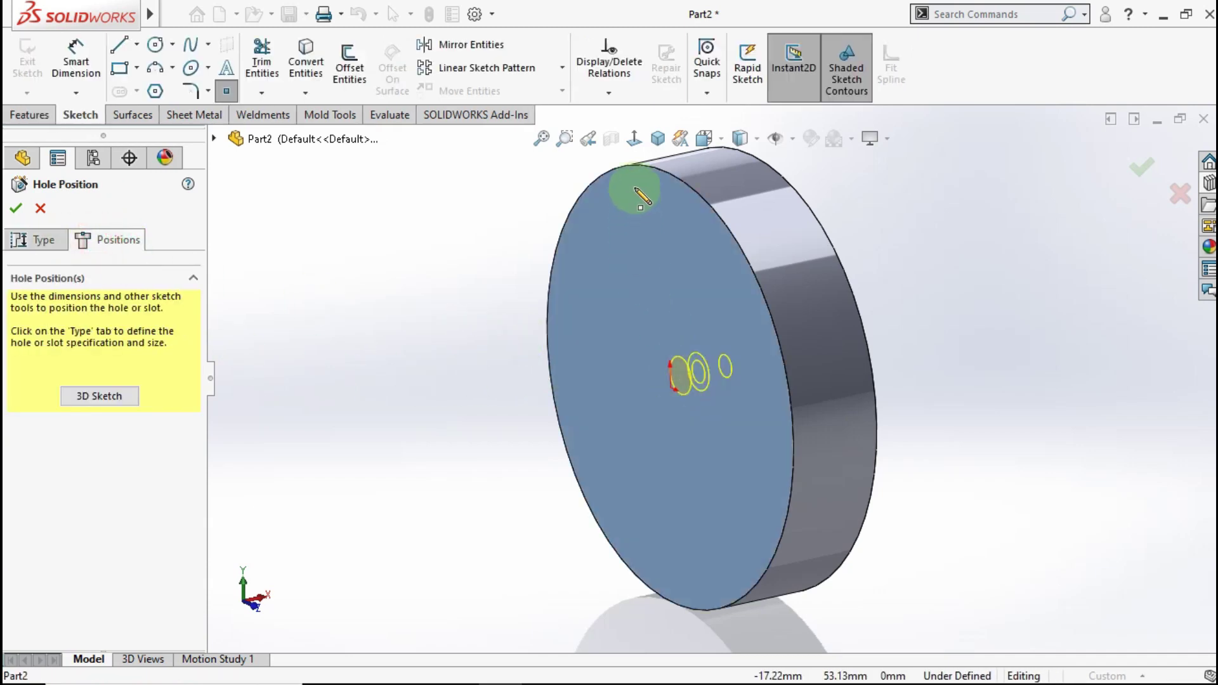
click(634, 138)
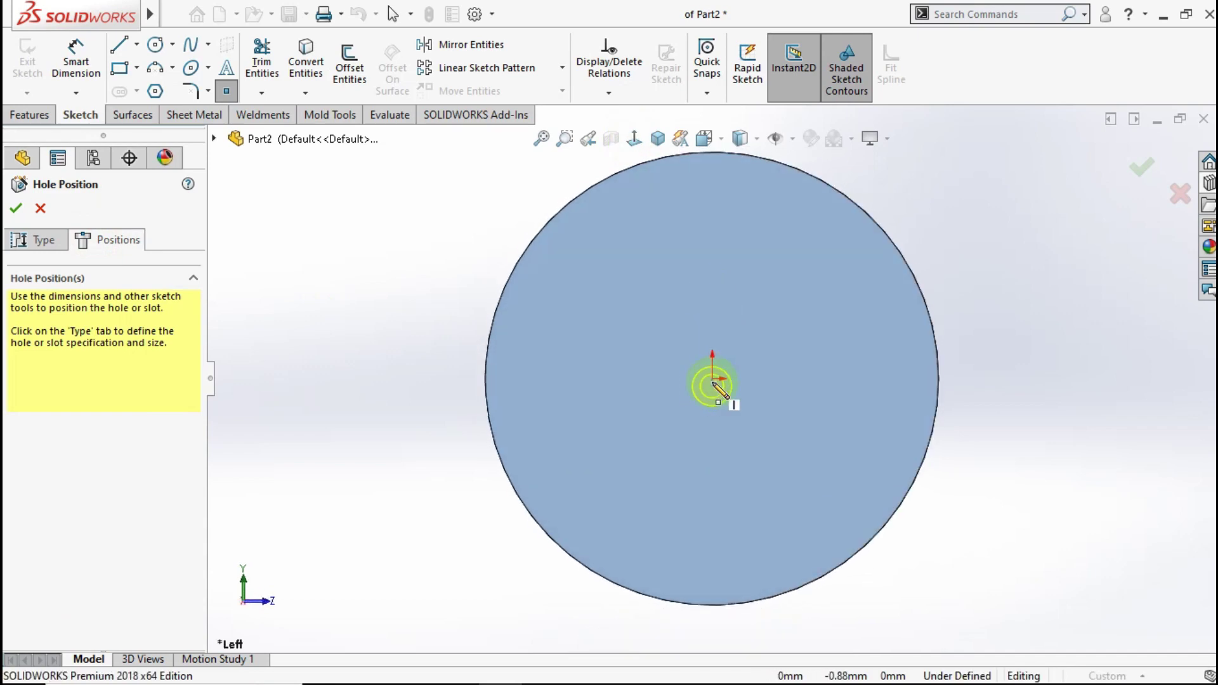
click(714, 381)
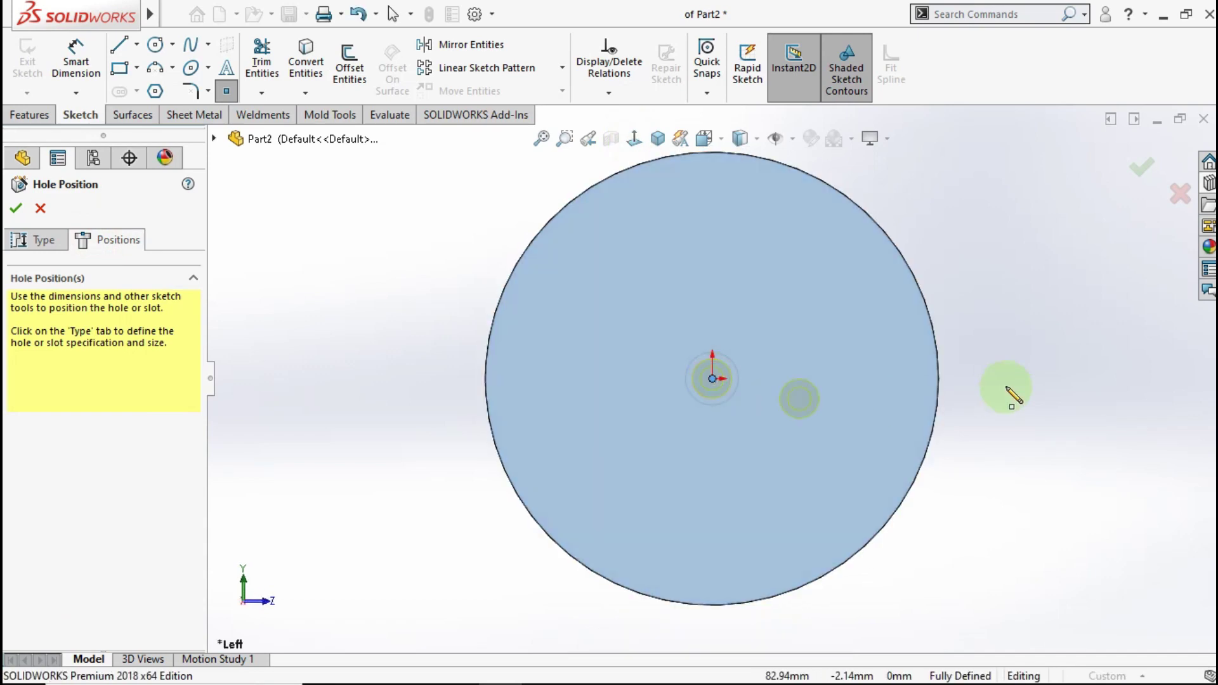
click(1142, 166)
mouse_move(752, 398)
middle_down()
mouse_move(713, 463)
mouse_move(718, 419)
mouse_move(574, 470)
mouse_move(476, 531)
mouse_move(541, 489)
mouse_move(688, 441)
mouse_move(711, 450)
middle_up()
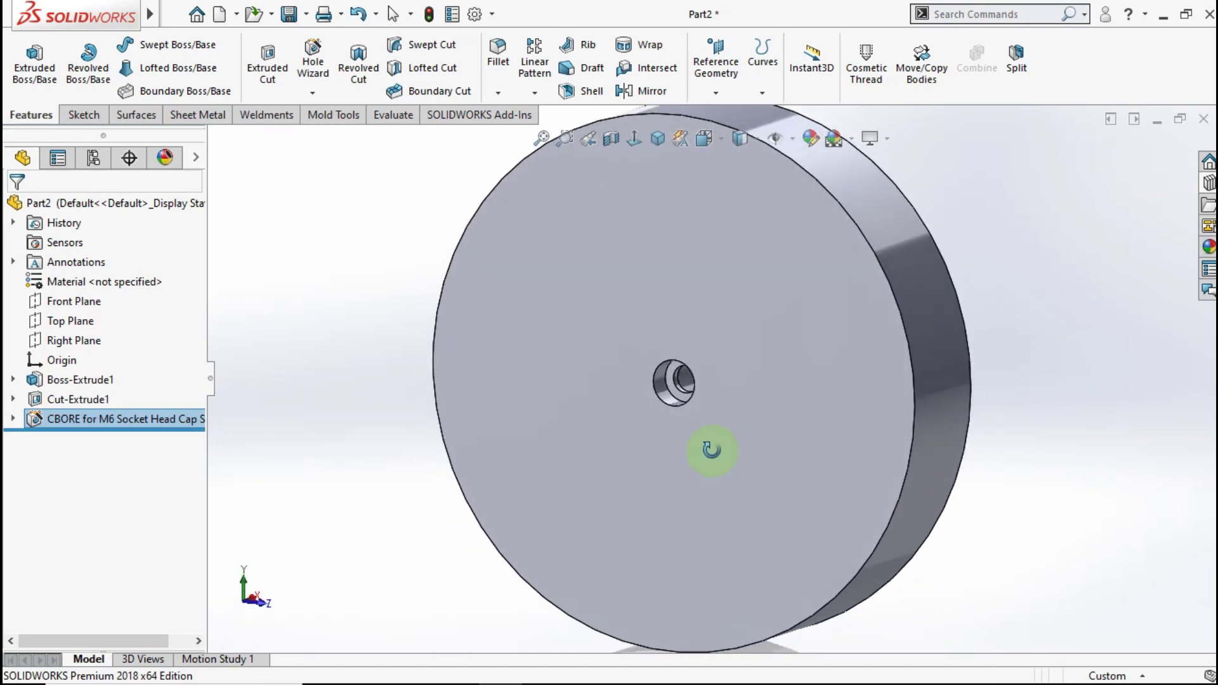
- Select the disc's front and back circular edges for a 5 mm × 45° chamfer
click(662, 142)
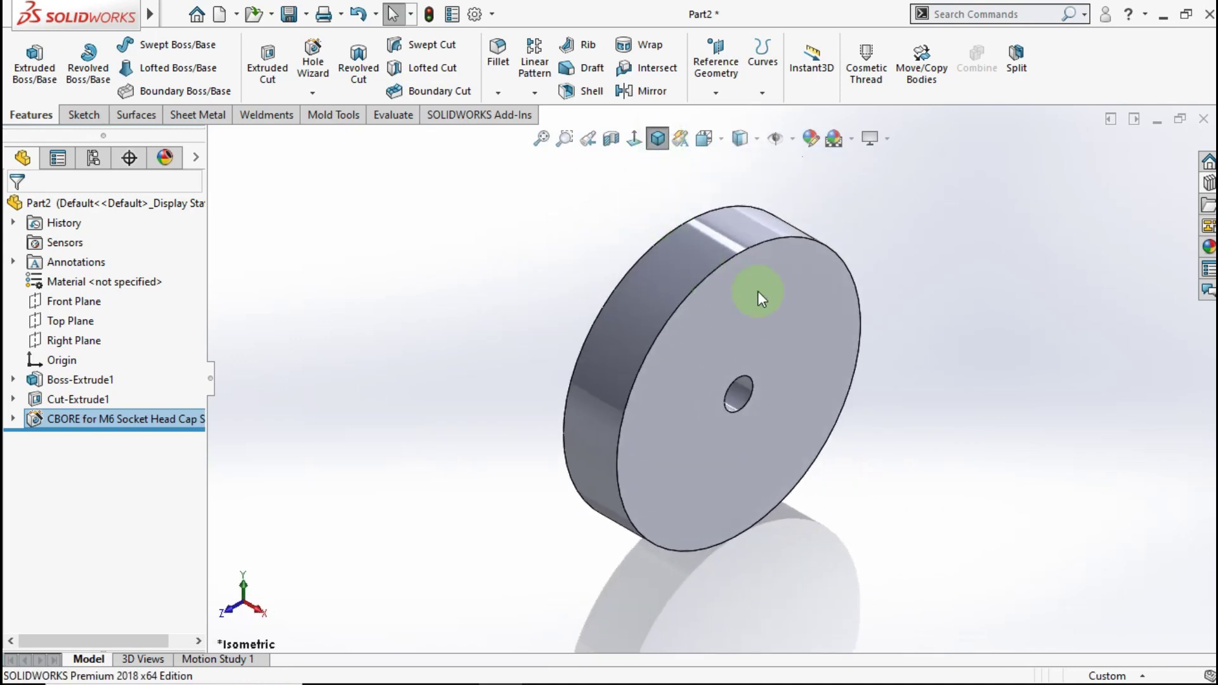
click(500, 94)
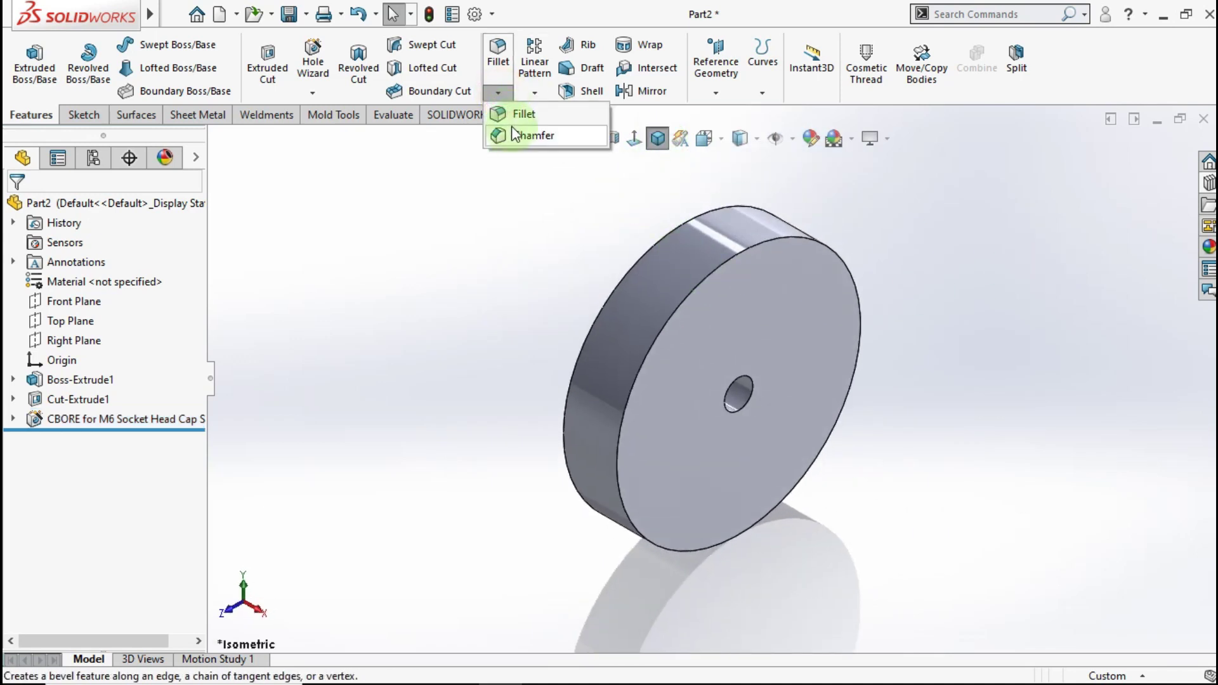
click(511, 136)
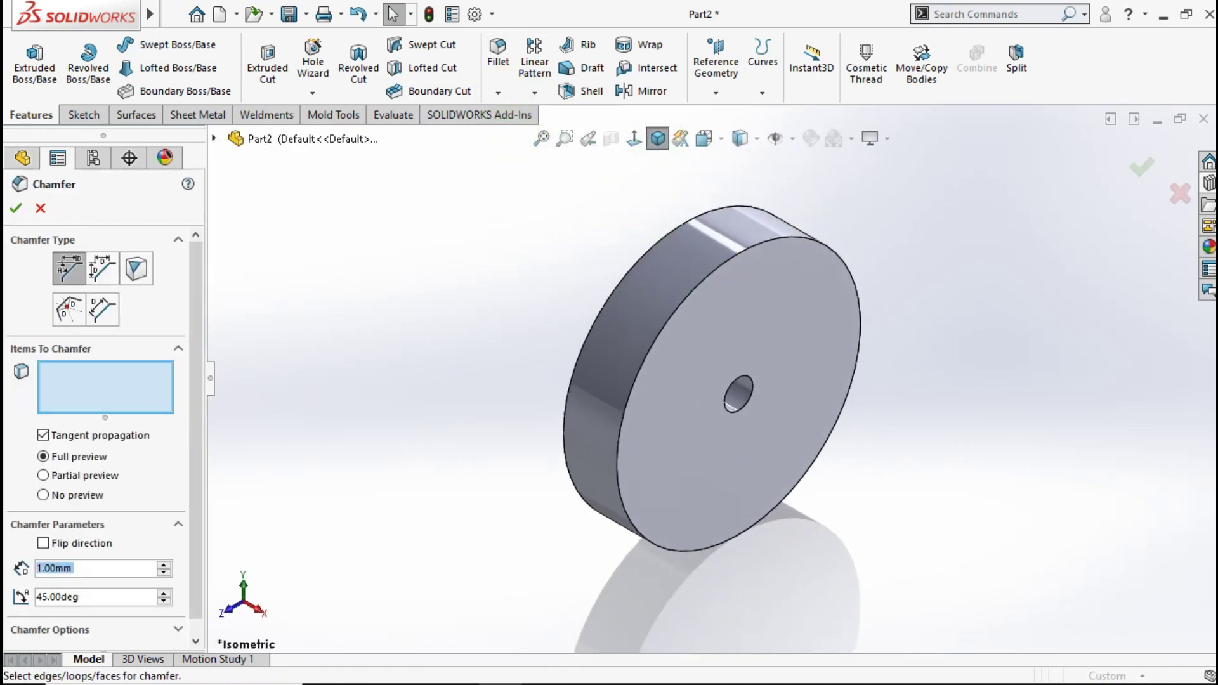
click(665, 237)
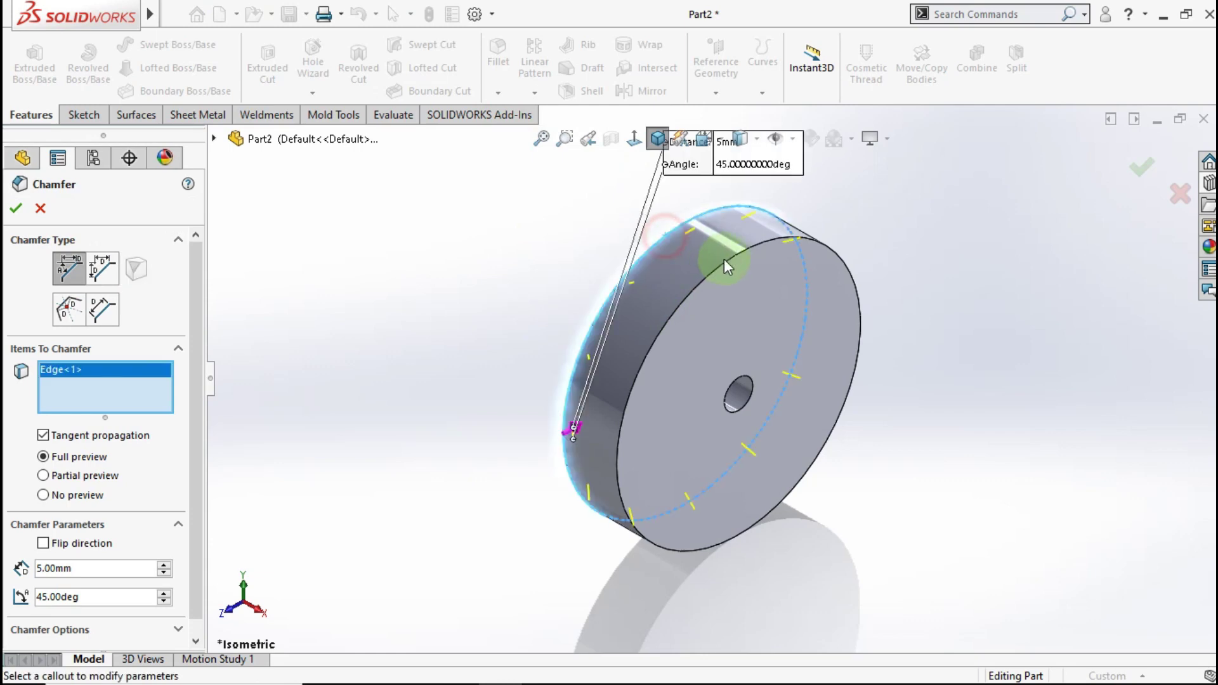
click(733, 260)
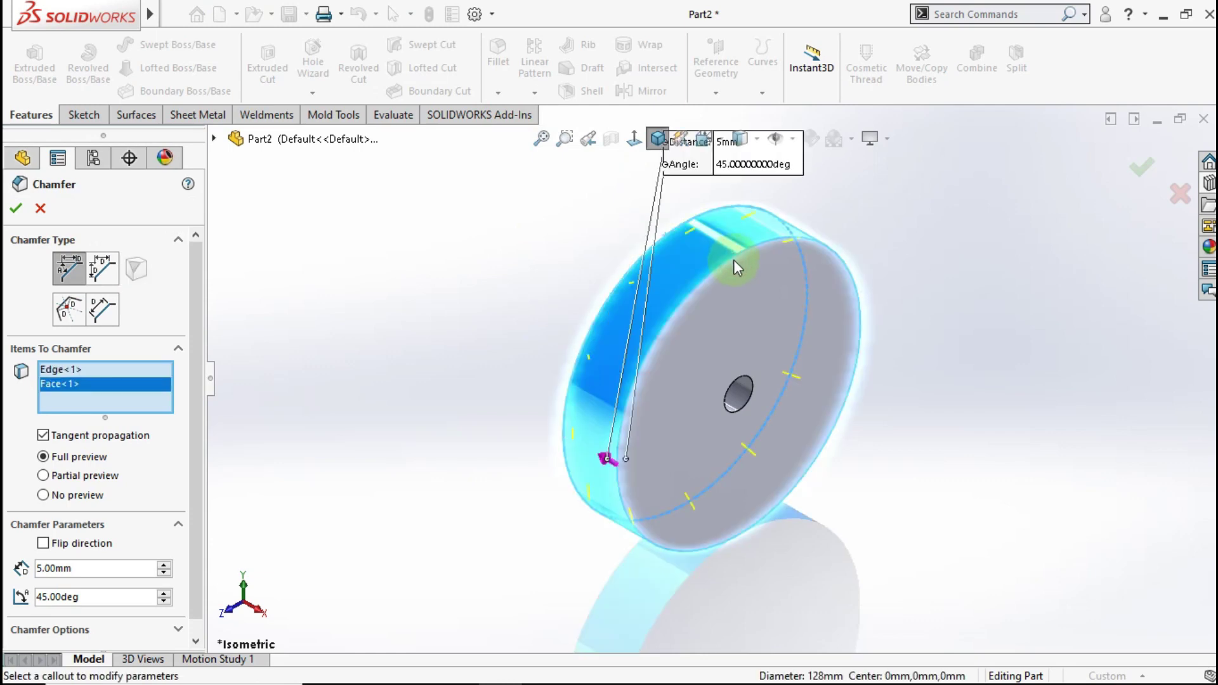
right_click(77, 389)
click(101, 413)
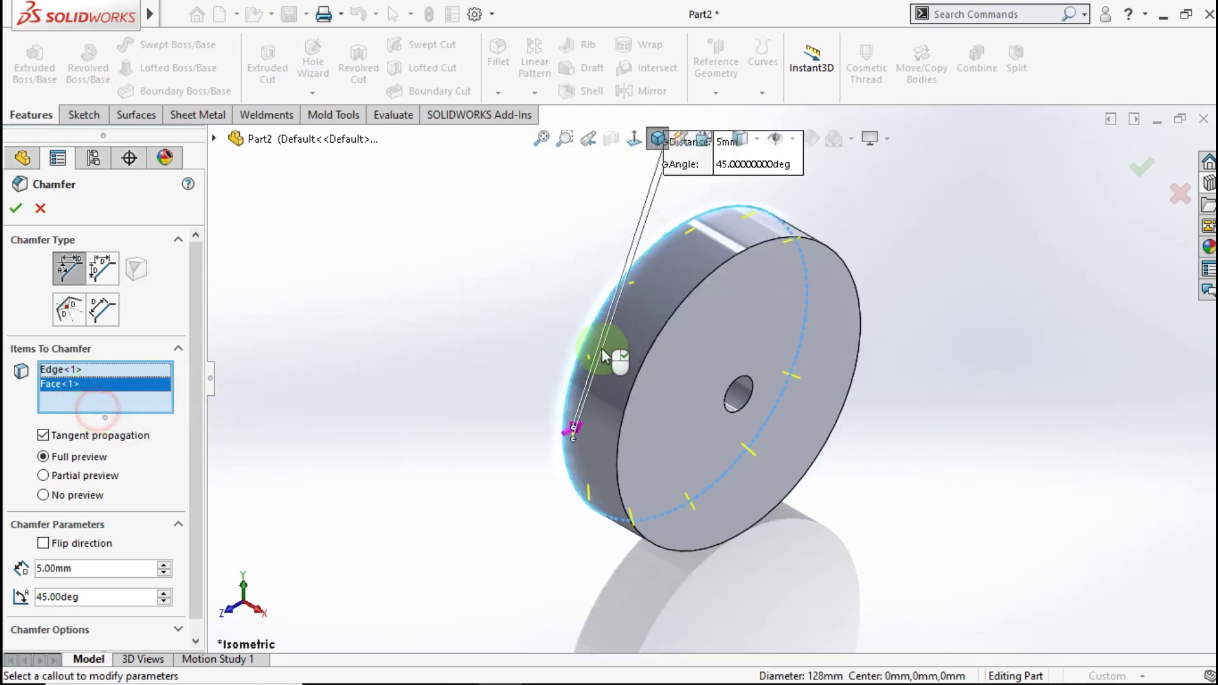
click(700, 283)
middle_drag(684, 315, 775, 332)
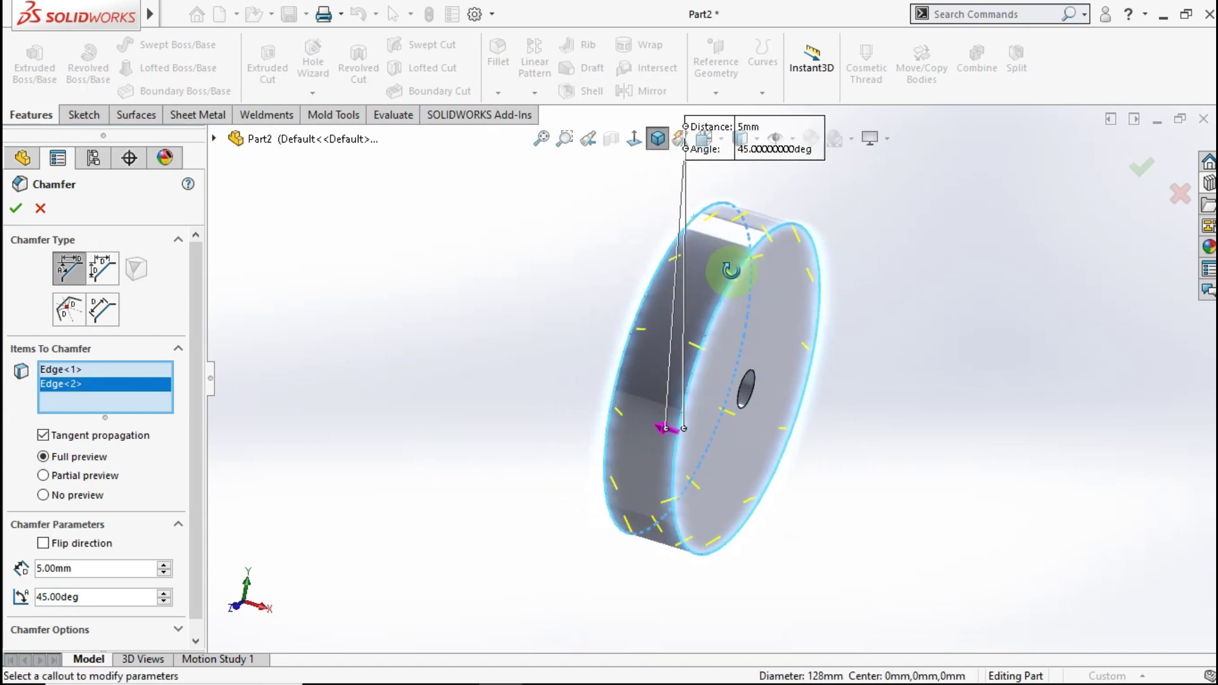
- Apply the 5 mm chamfer and inspect both chamfered rims in isometric view
click(1140, 172)
click(939, 313)
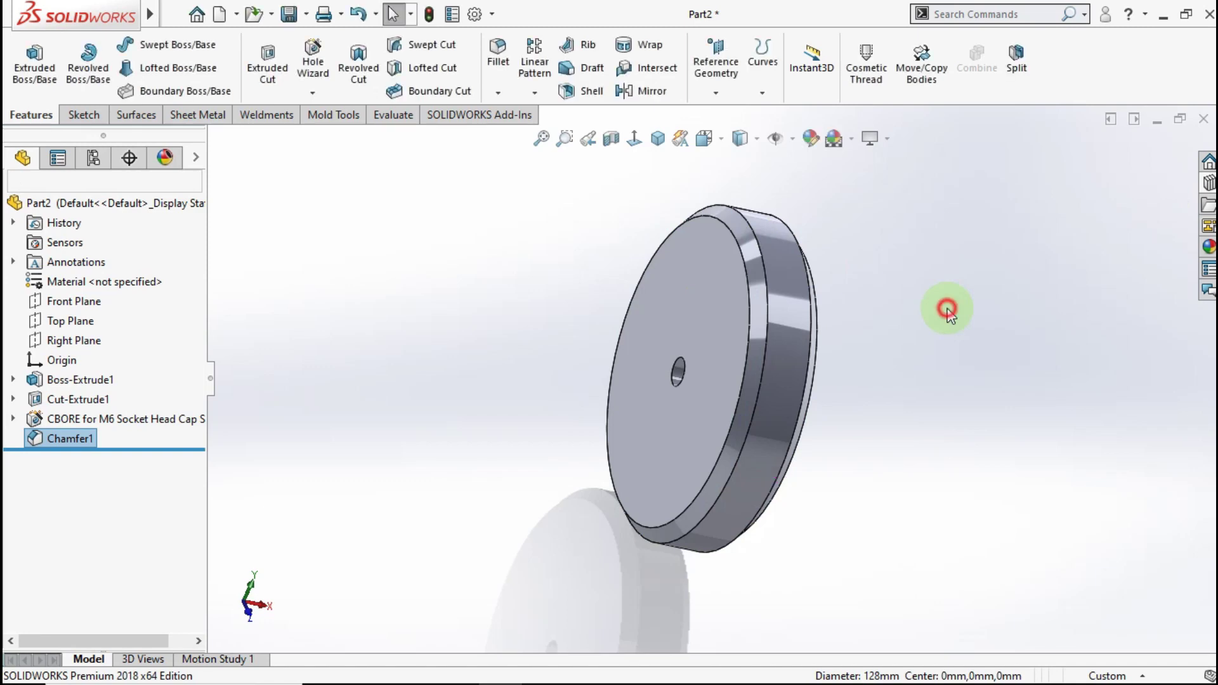
mouse_move(815, 375)
middle_down()
mouse_move(770, 317)
mouse_move(696, 315)
mouse_move(734, 299)
mouse_move(851, 308)
mouse_move(840, 381)
mouse_move(904, 352)
middle_up()
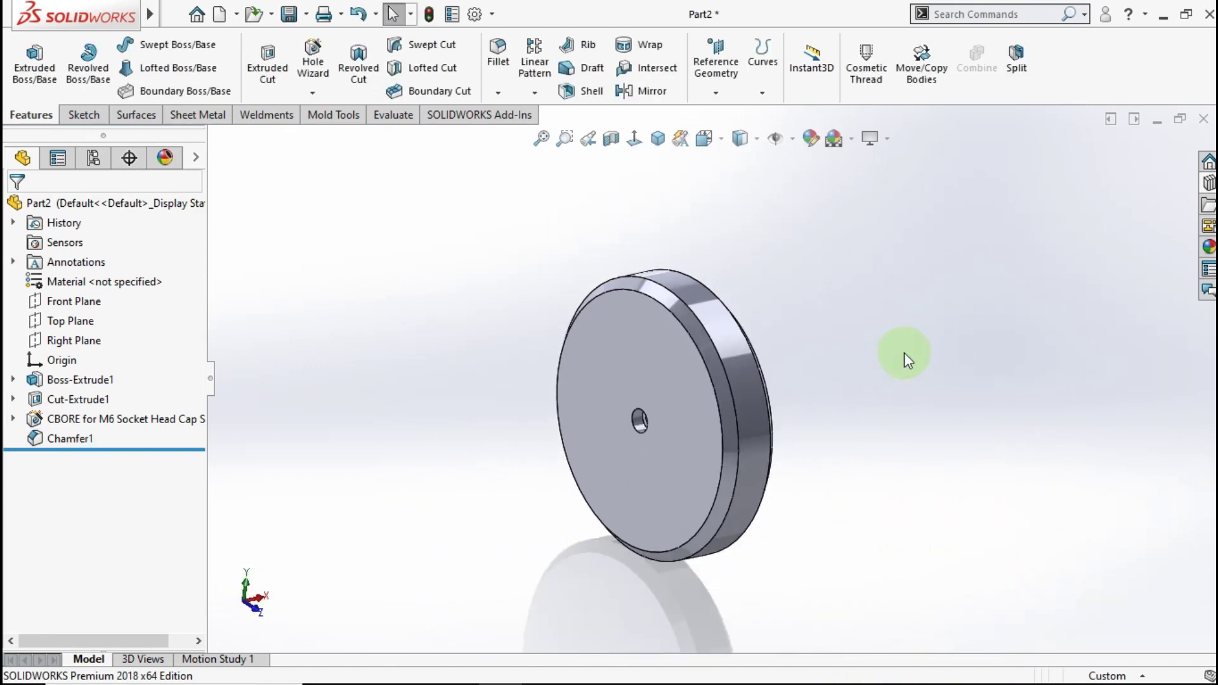
click(665, 146)
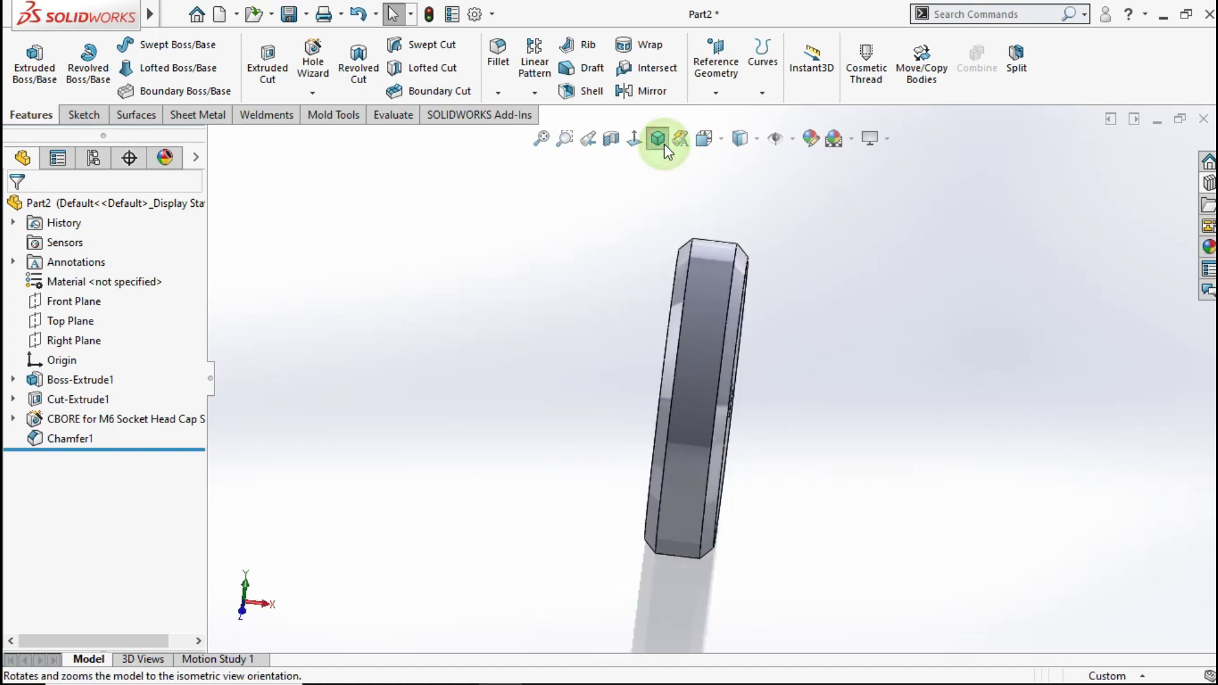
- Assign AISI 1020 steel as the disc's material
right_click(69, 287)
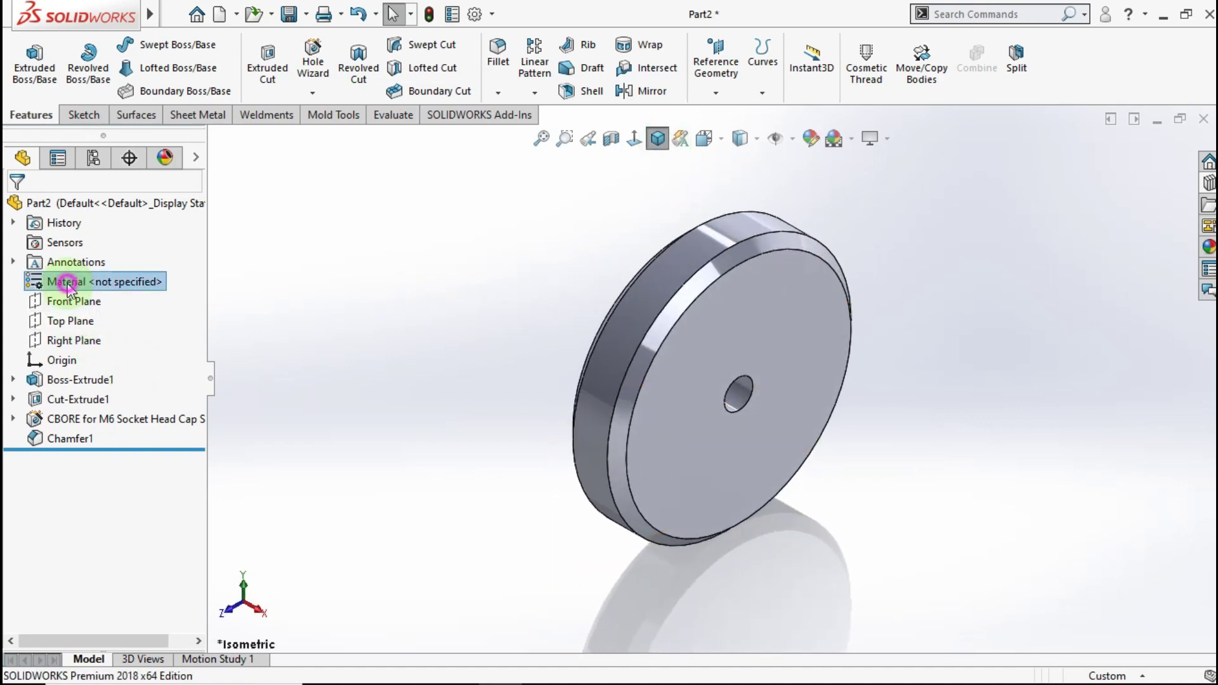
click(100, 298)
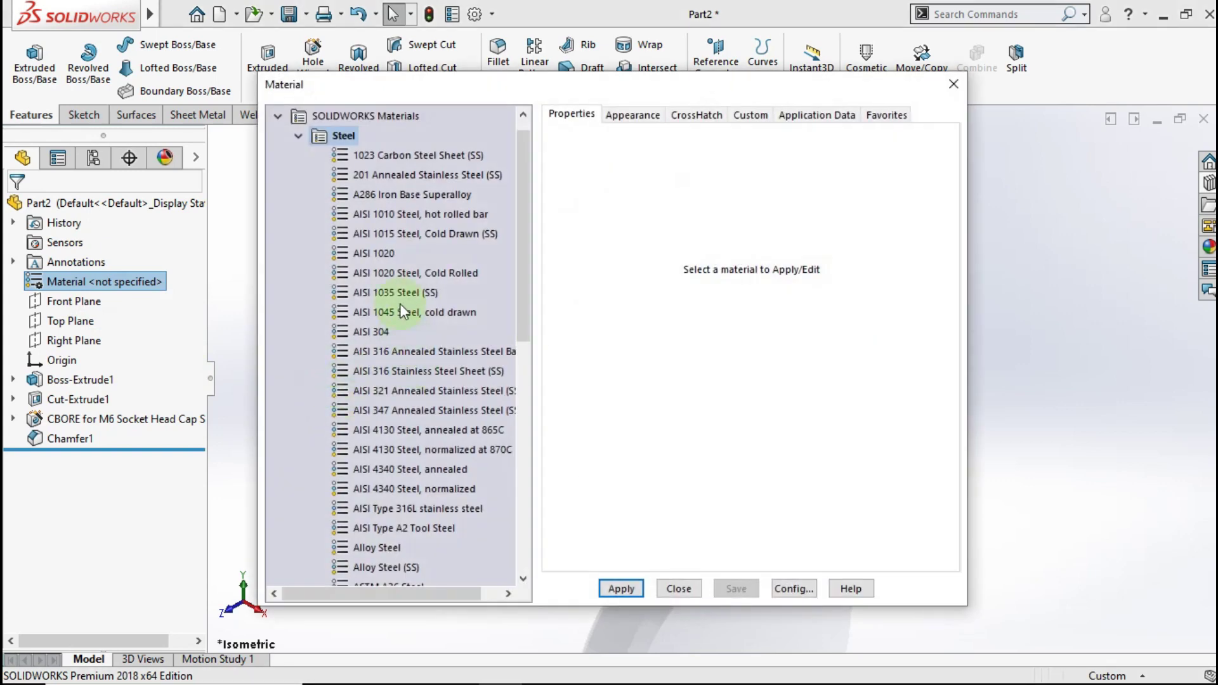
click(392, 254)
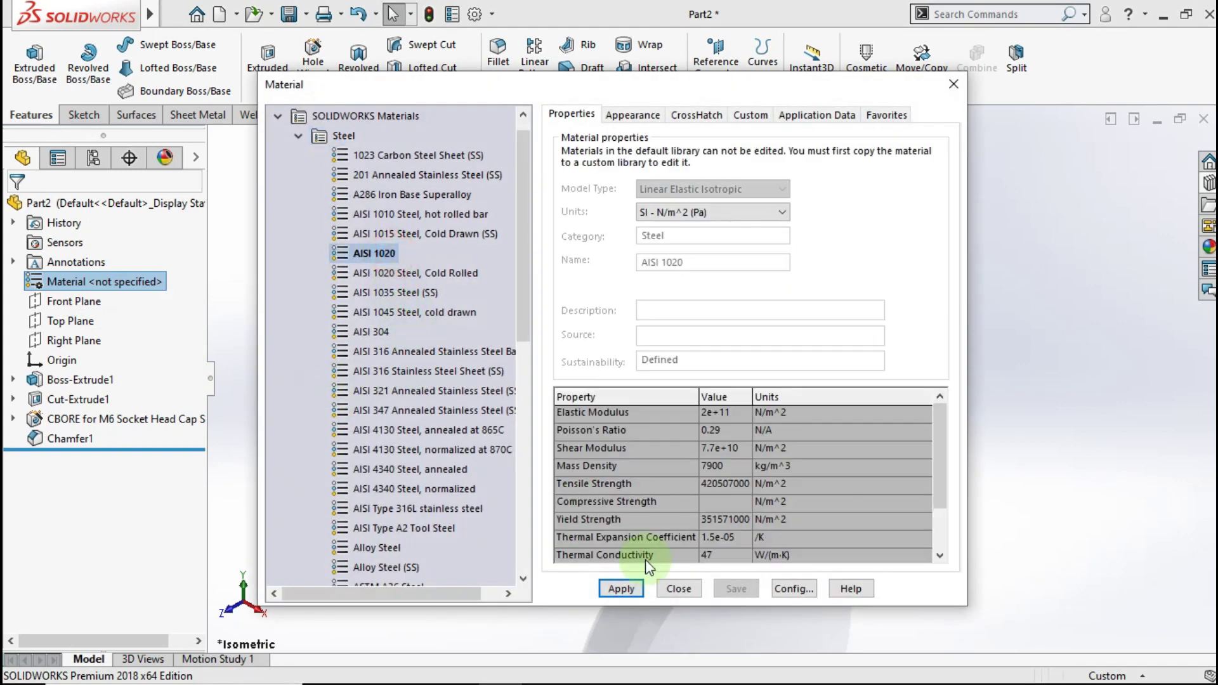
click(668, 590)
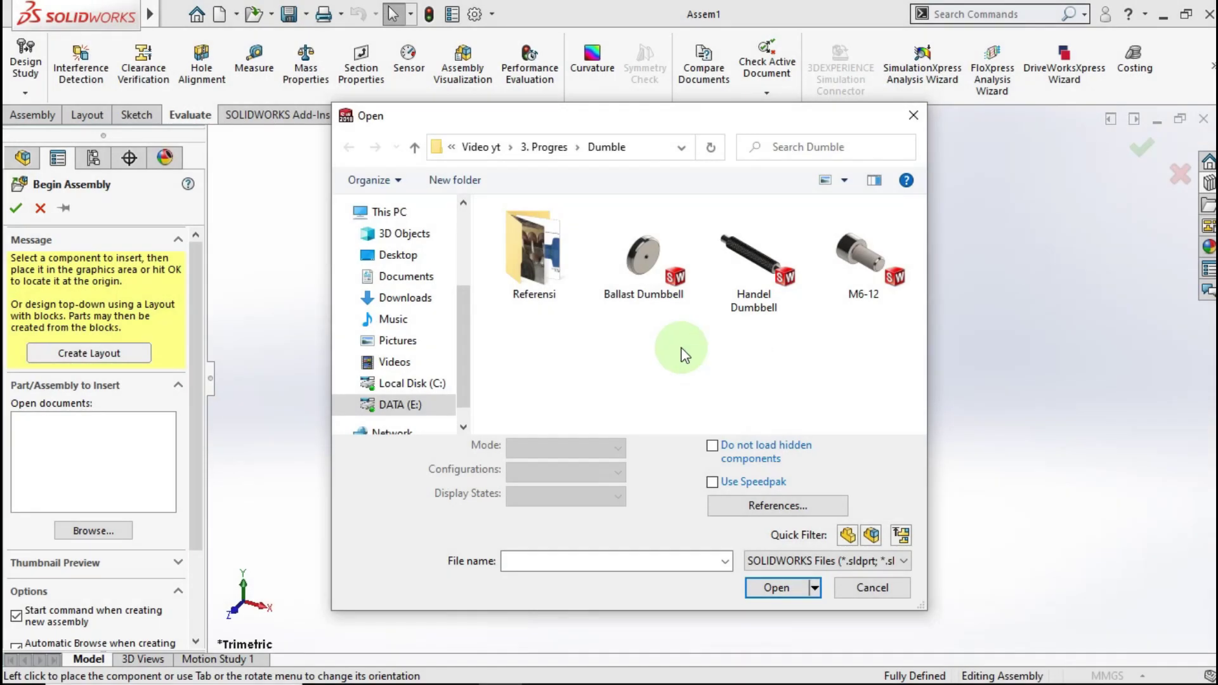
- Insert the Handel Dumbbell part as the assembly's first component
drag(663, 326, 784, 422)
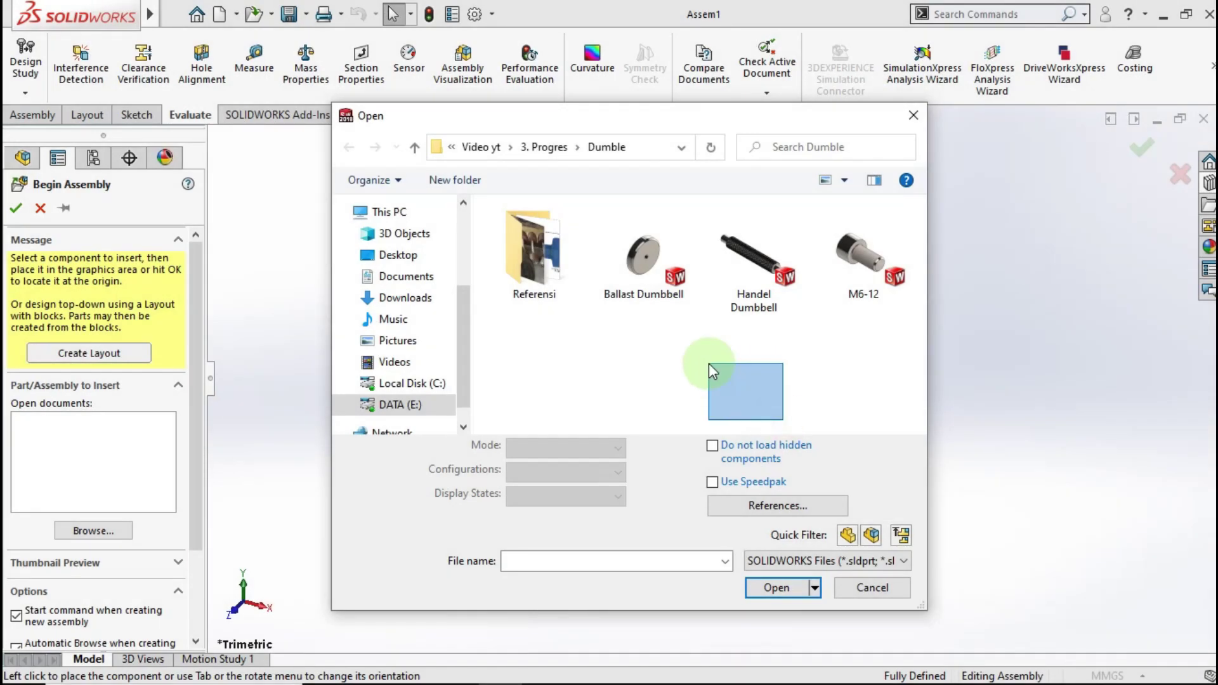
double_click(736, 273)
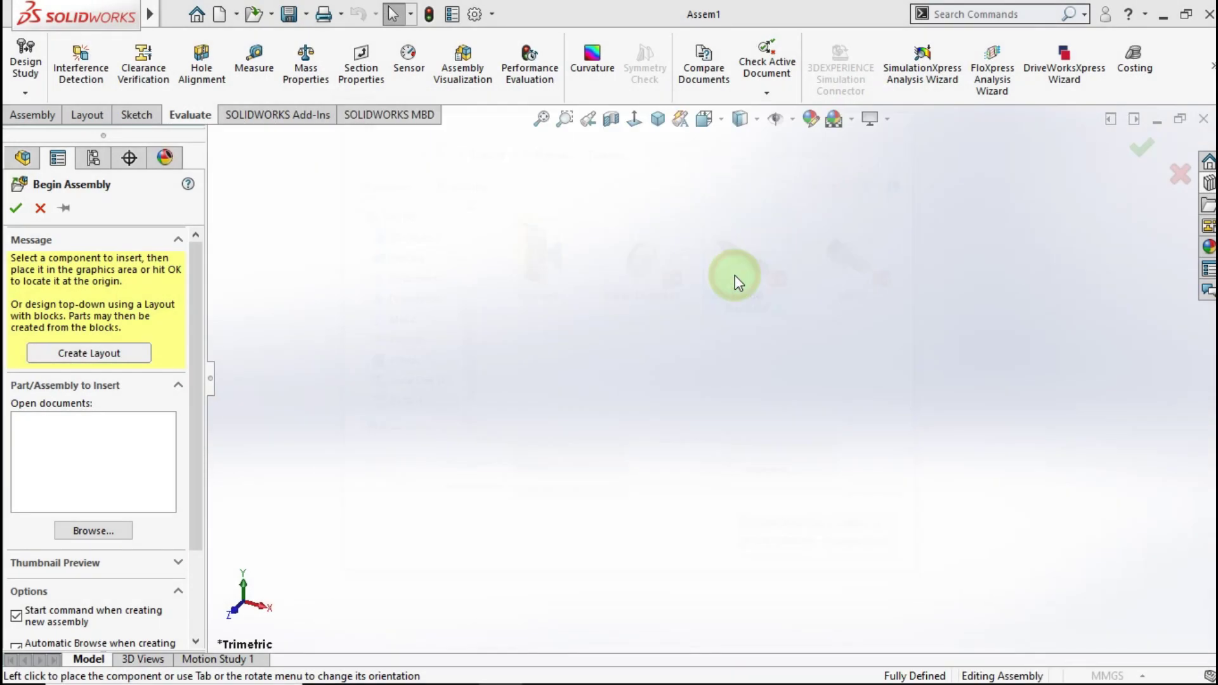
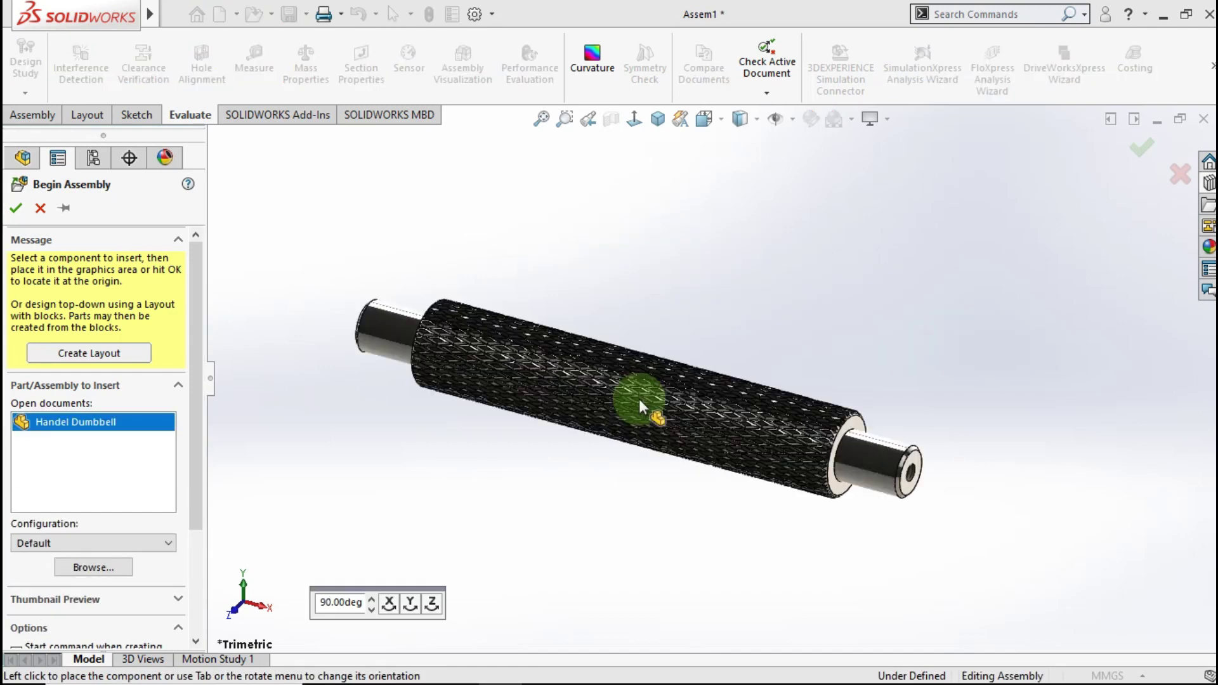
- Place the Handel Dumbbell handle in the assembly and set it to float
click(693, 392)
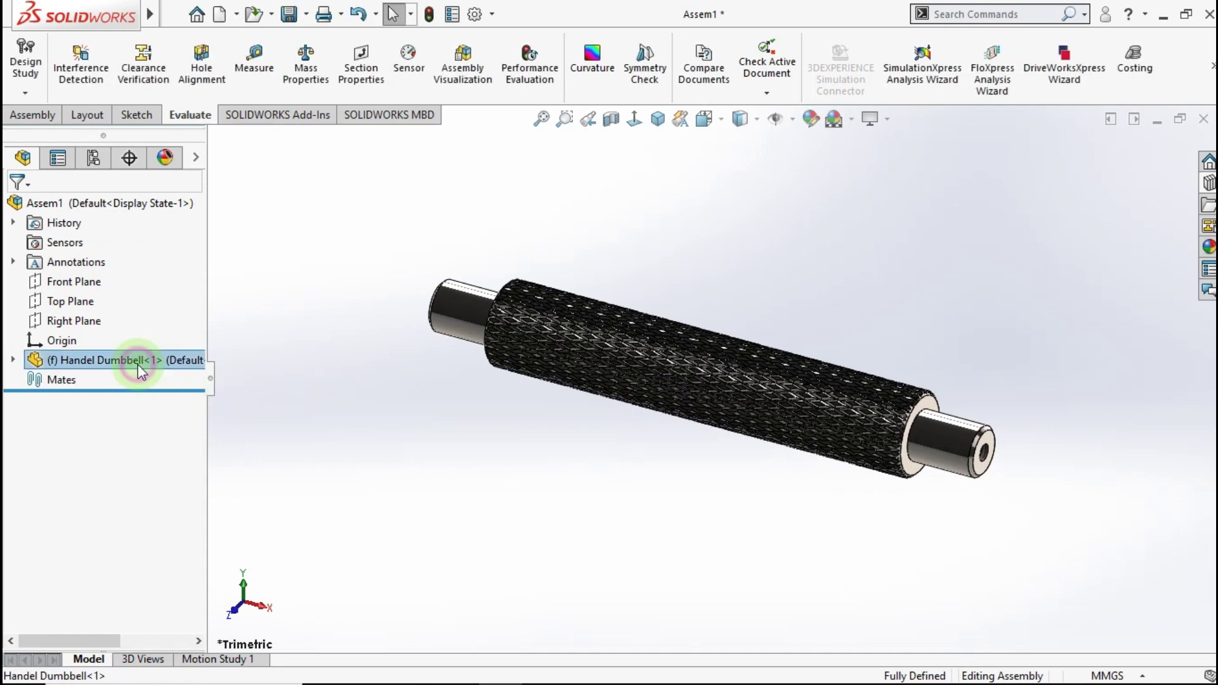
right_click(138, 369)
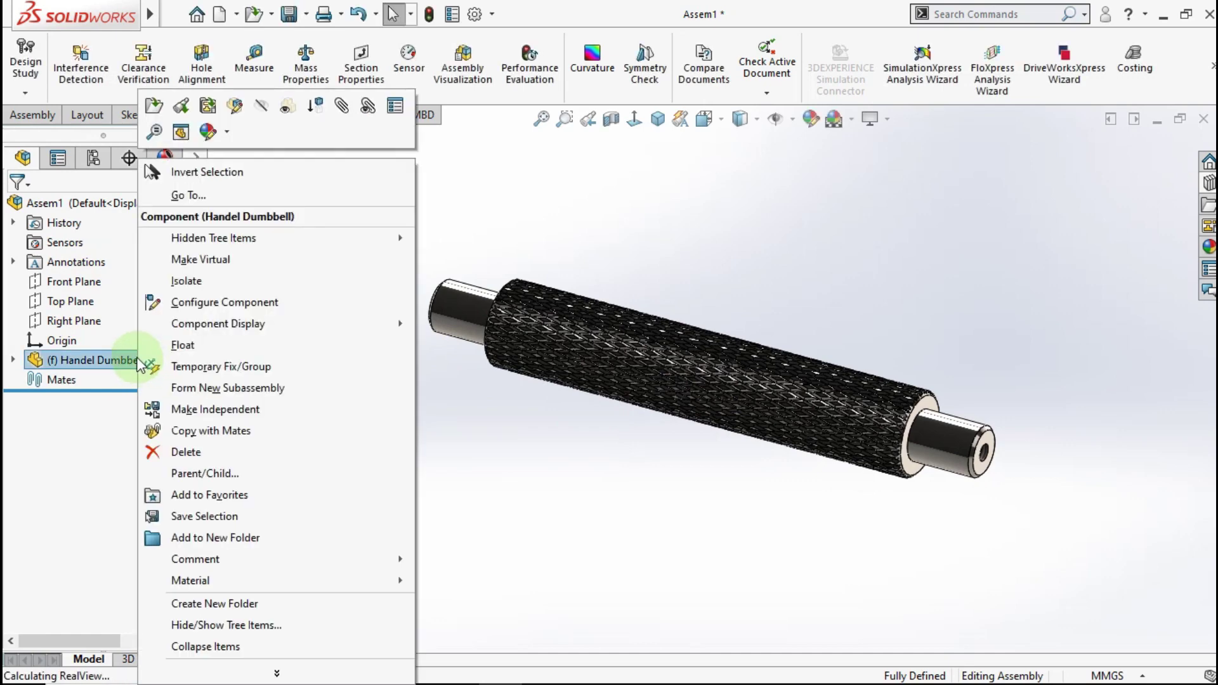
click(190, 350)
- Mate the handle's Front Plane coincident with the assembly's Front Plane
click(14, 359)
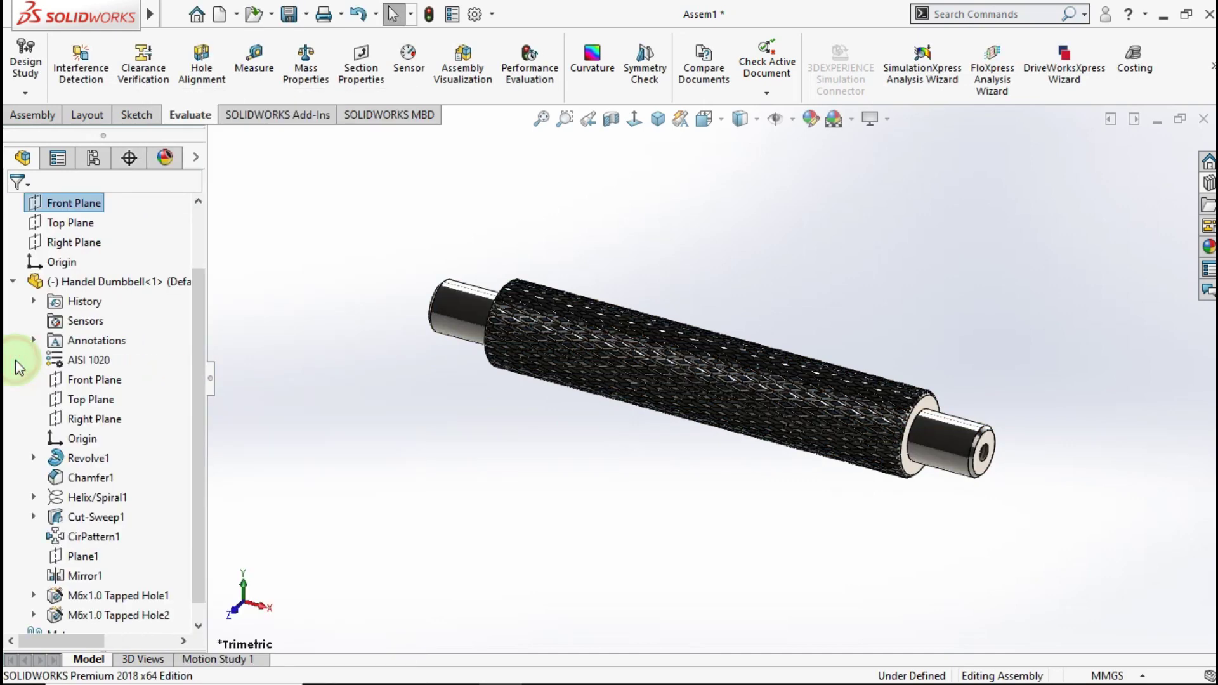
click(94, 379)
scroll(166, 374, up, 2)
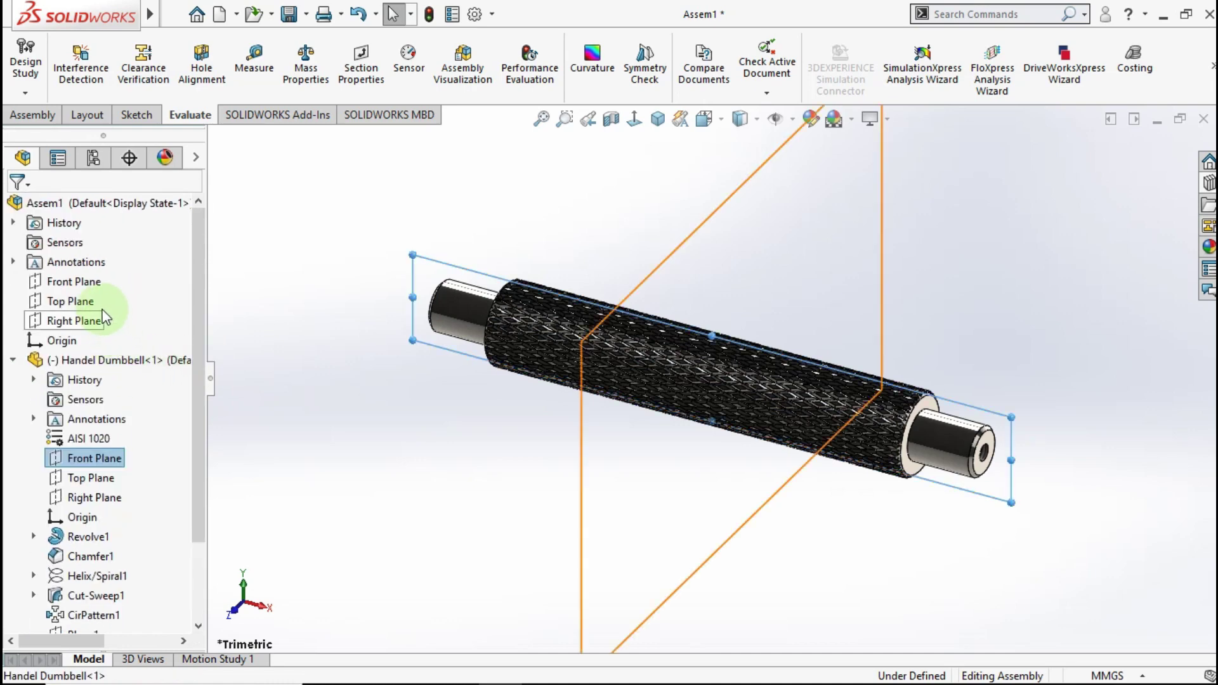
click(94, 283)
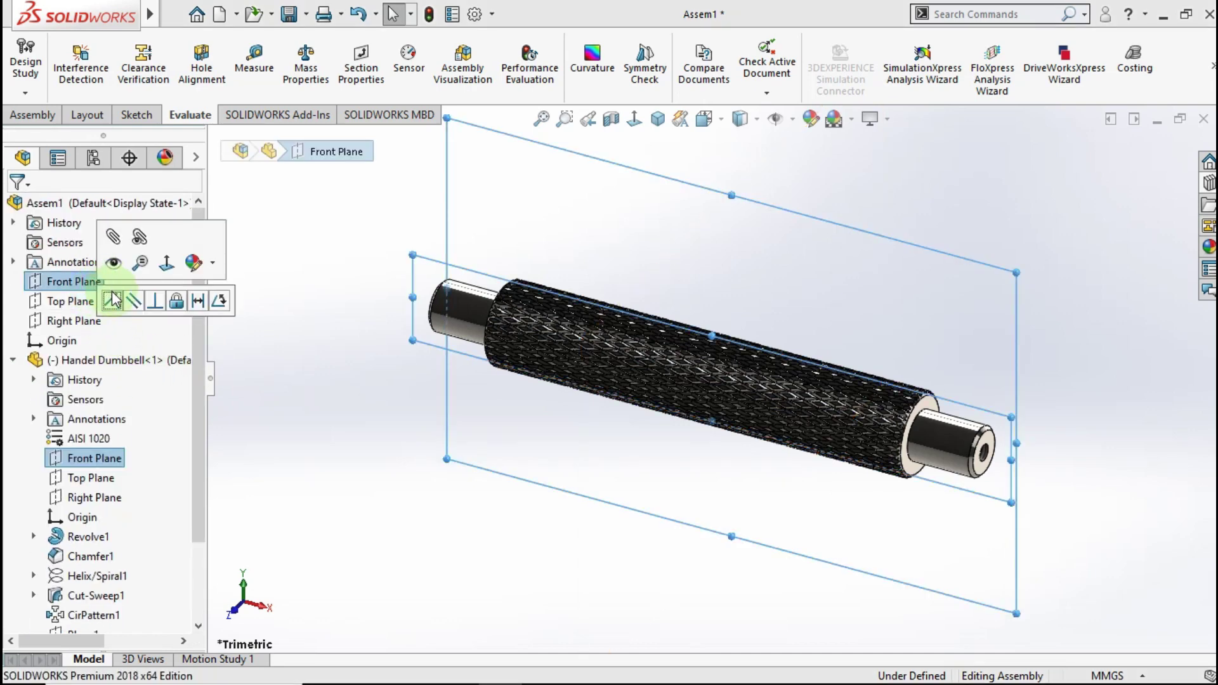
click(113, 300)
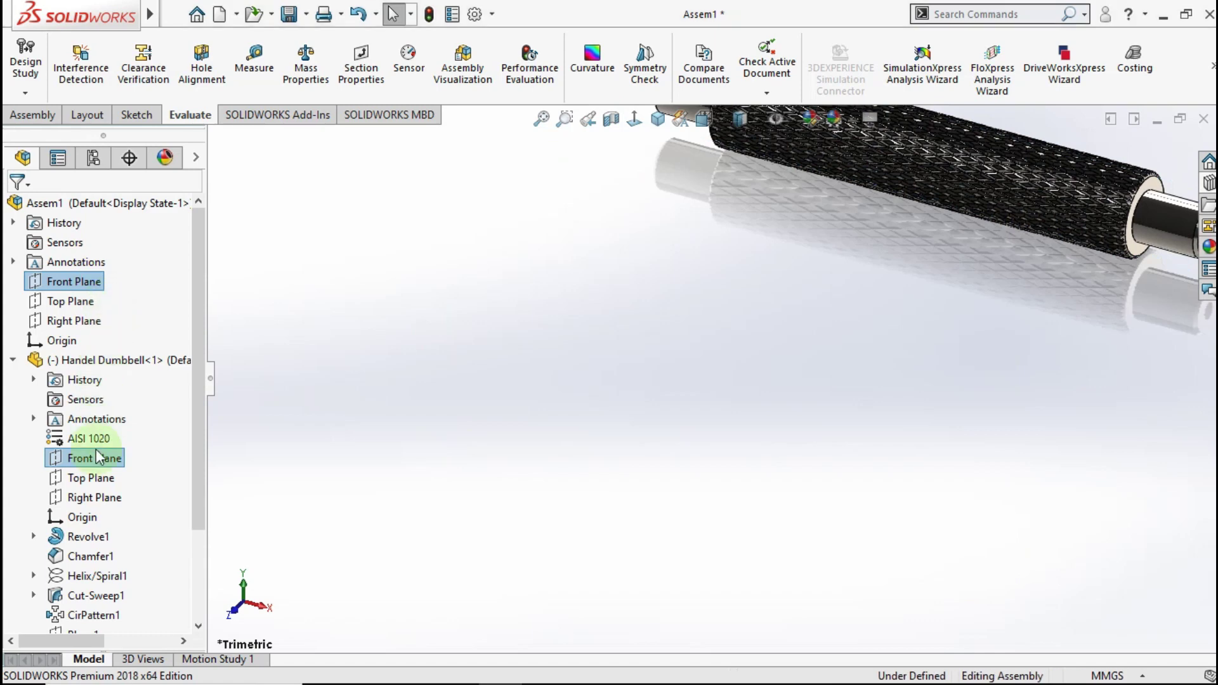
- Mate the handle's Top and Right Planes coincident with the assembly's Top and Right Planes
click(95, 496)
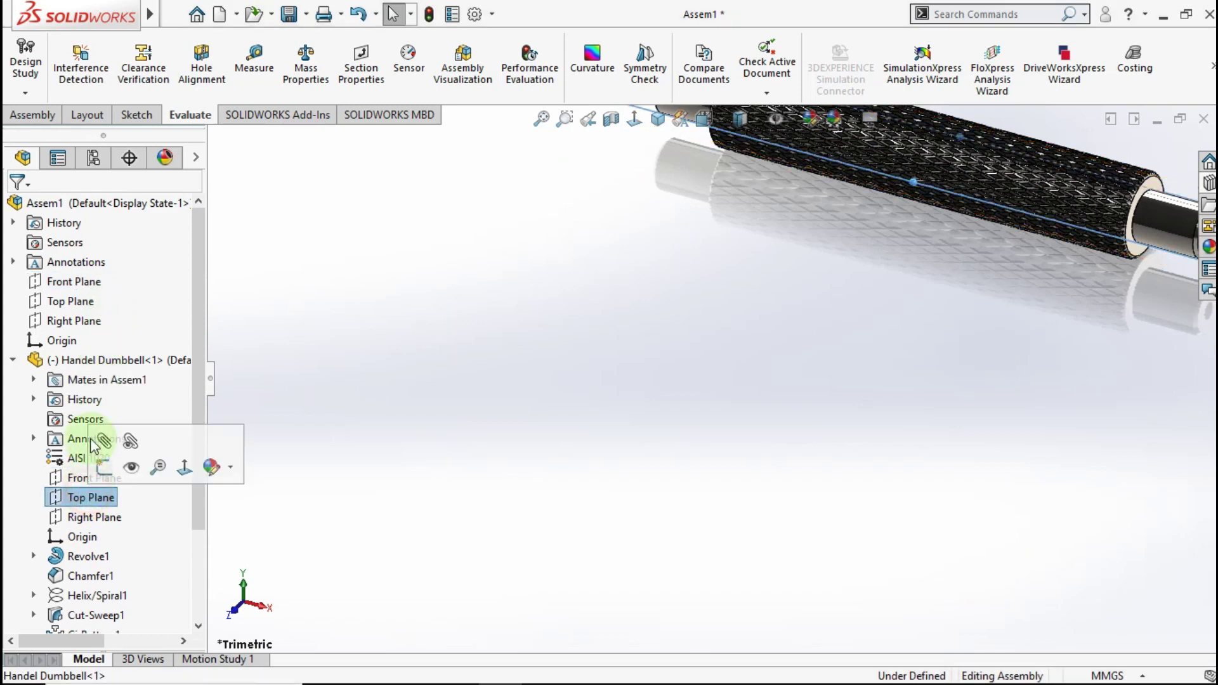
click(73, 303)
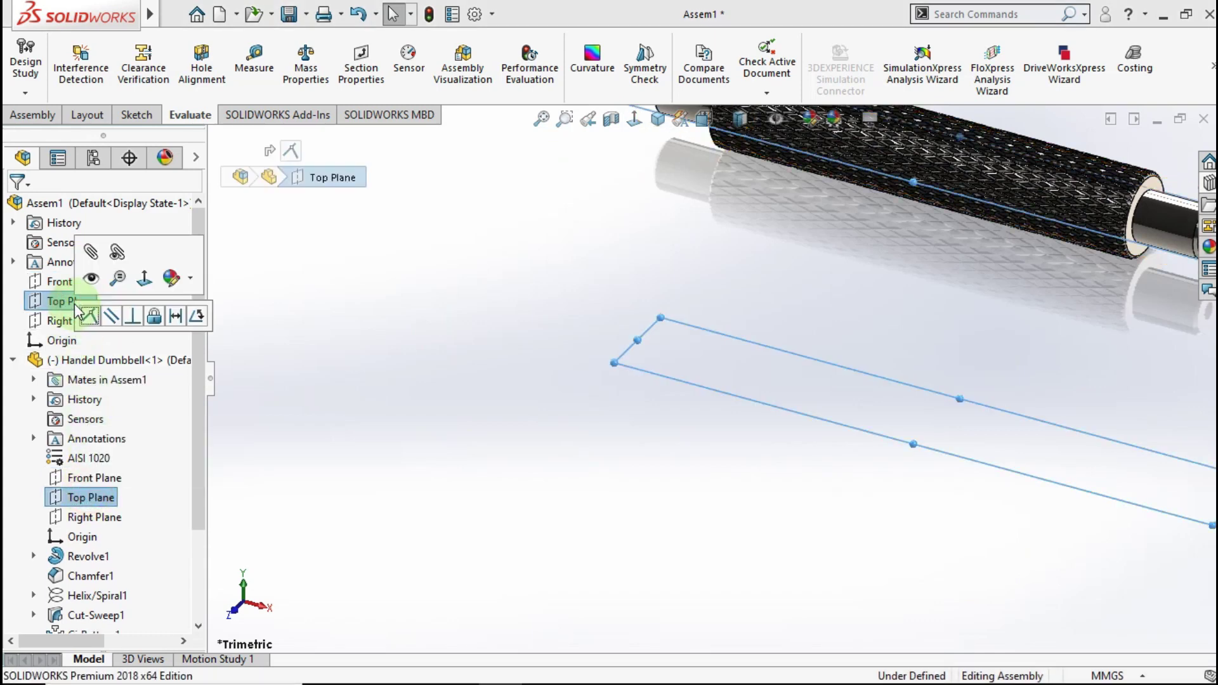
click(89, 315)
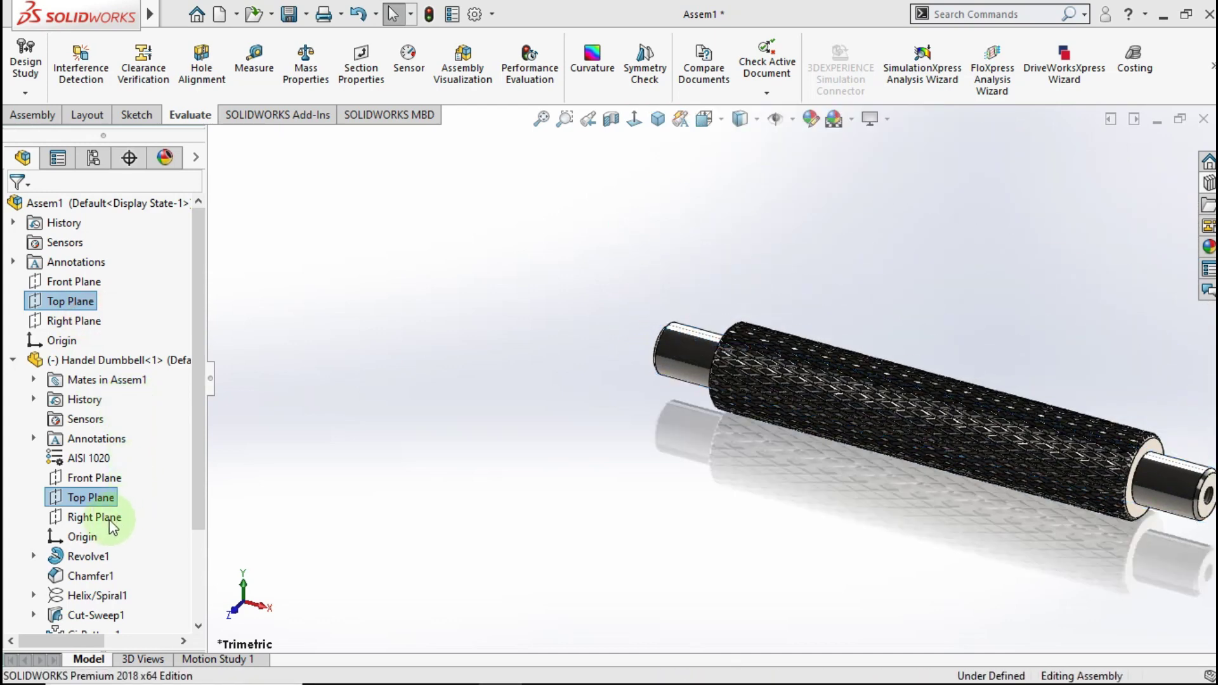
click(94, 517)
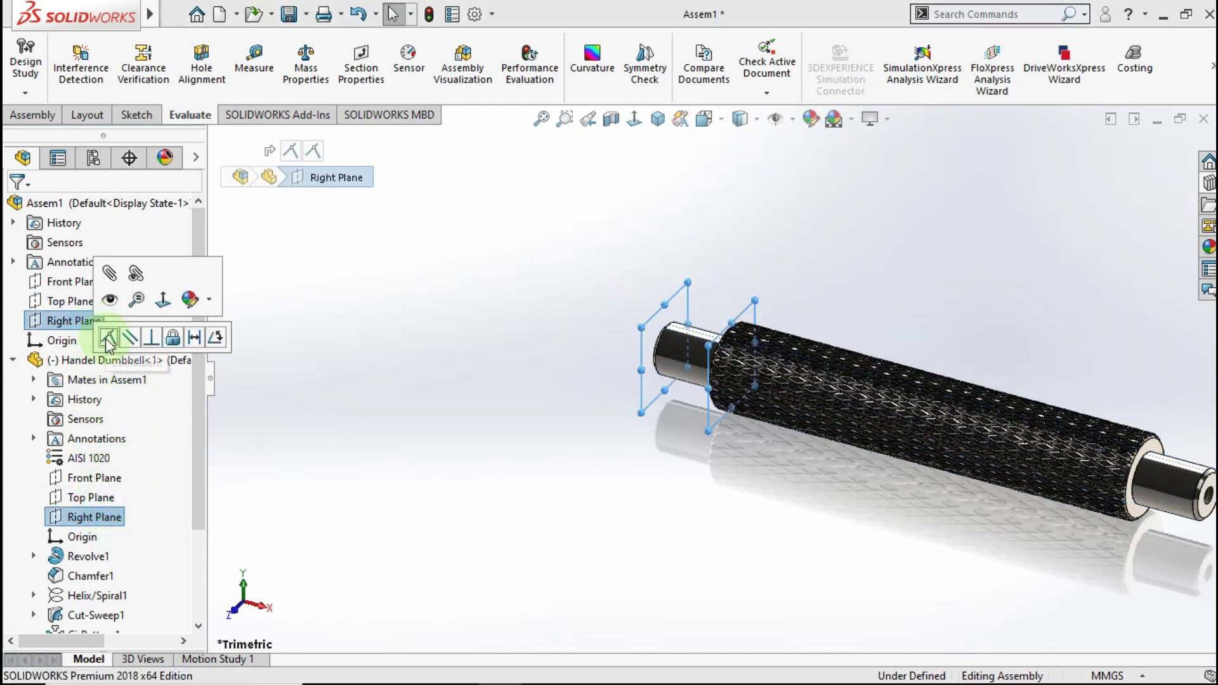
click(107, 337)
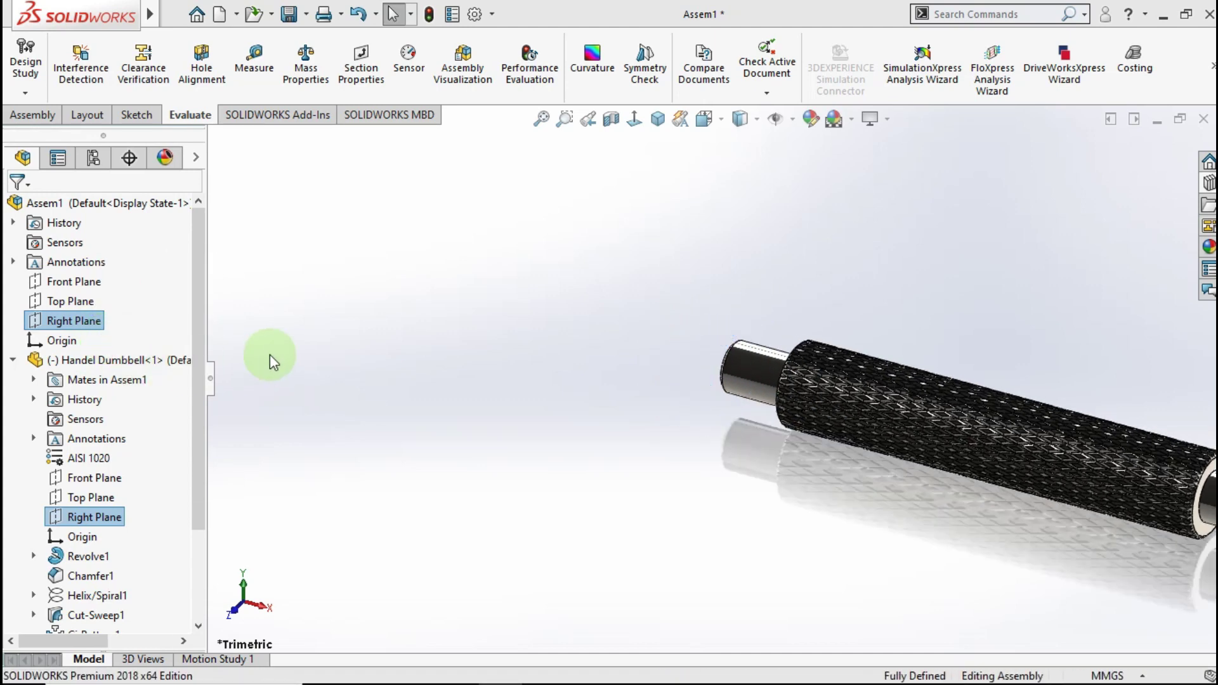
click(272, 362)
- Insert the Ballast Dumbbell part and place the disc beside the handle
click(658, 126)
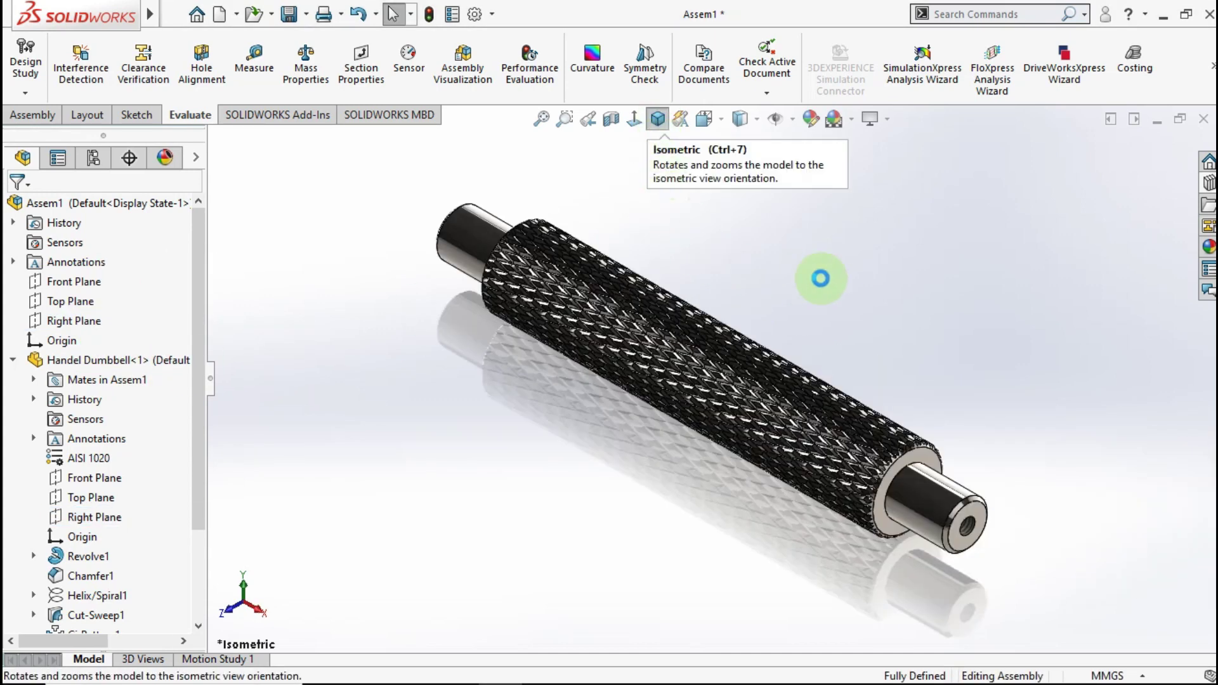
click(50, 118)
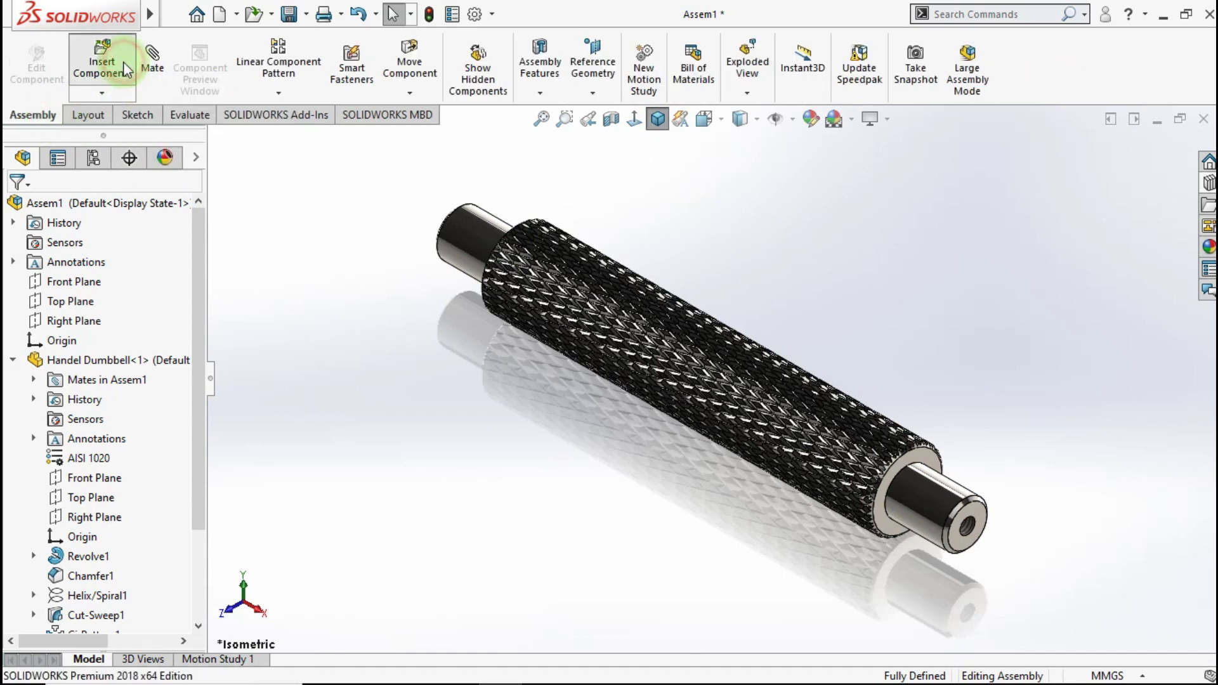
click(102, 61)
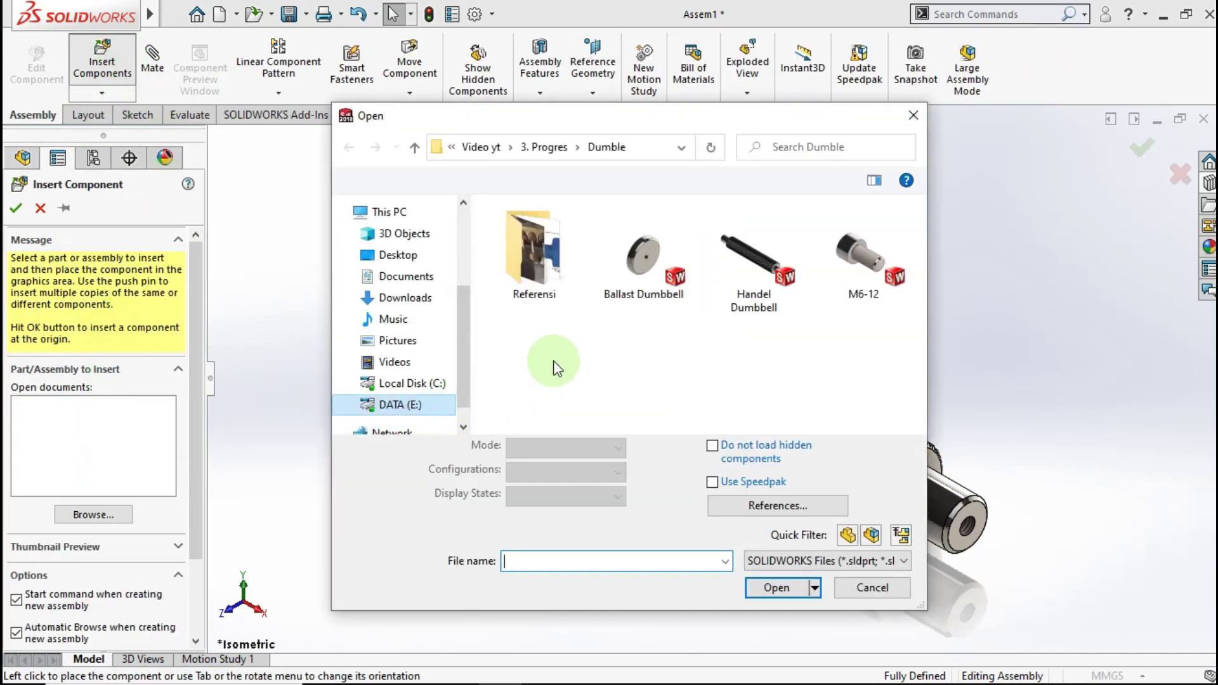
double_click(629, 275)
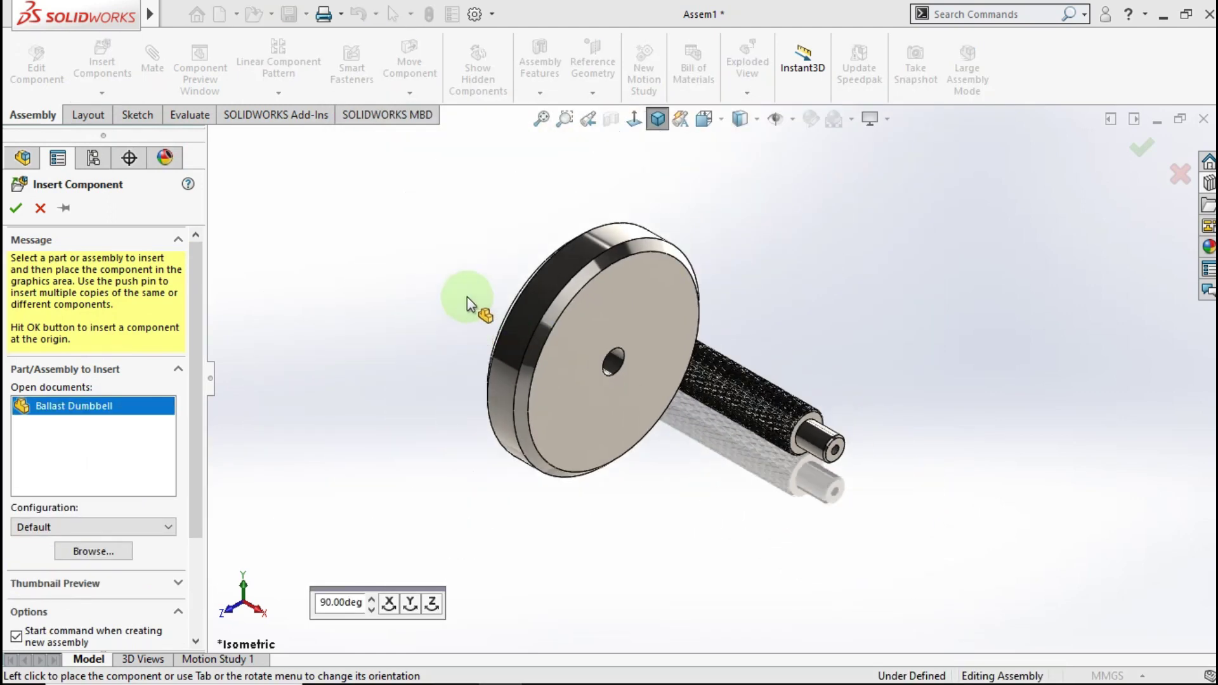
click(467, 297)
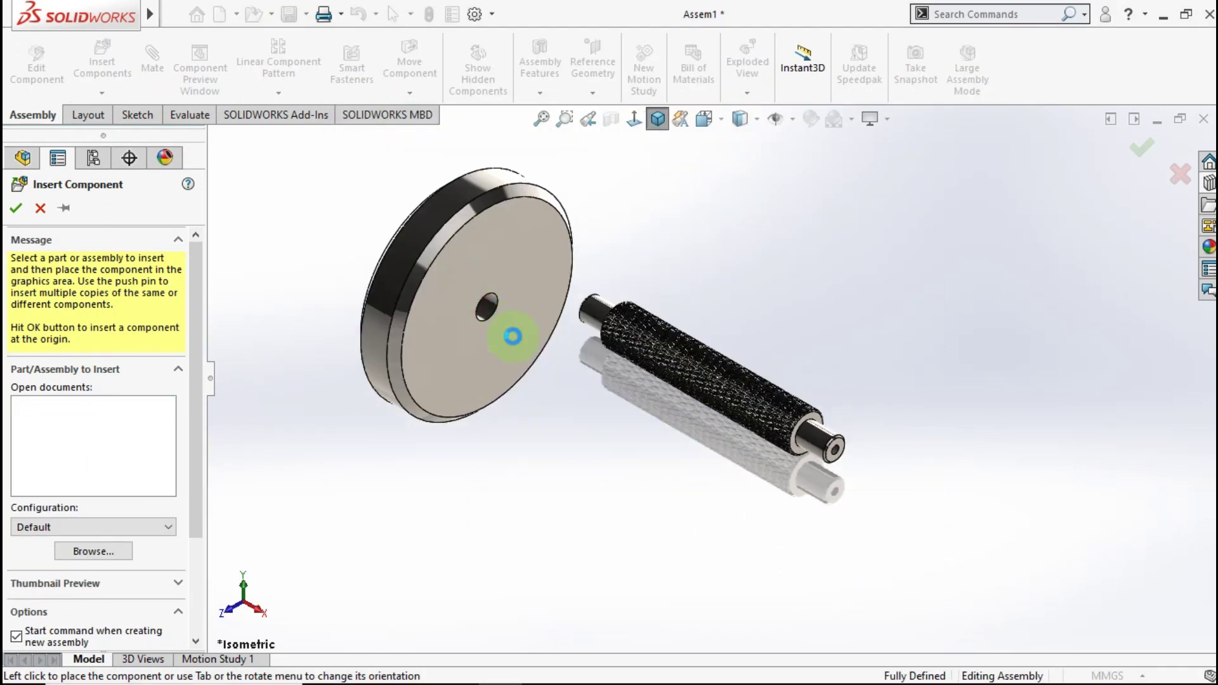
click(513, 336)
- Mate the disc's centre hole concentric with the handle's shaft end
scroll(527, 311, down, 4)
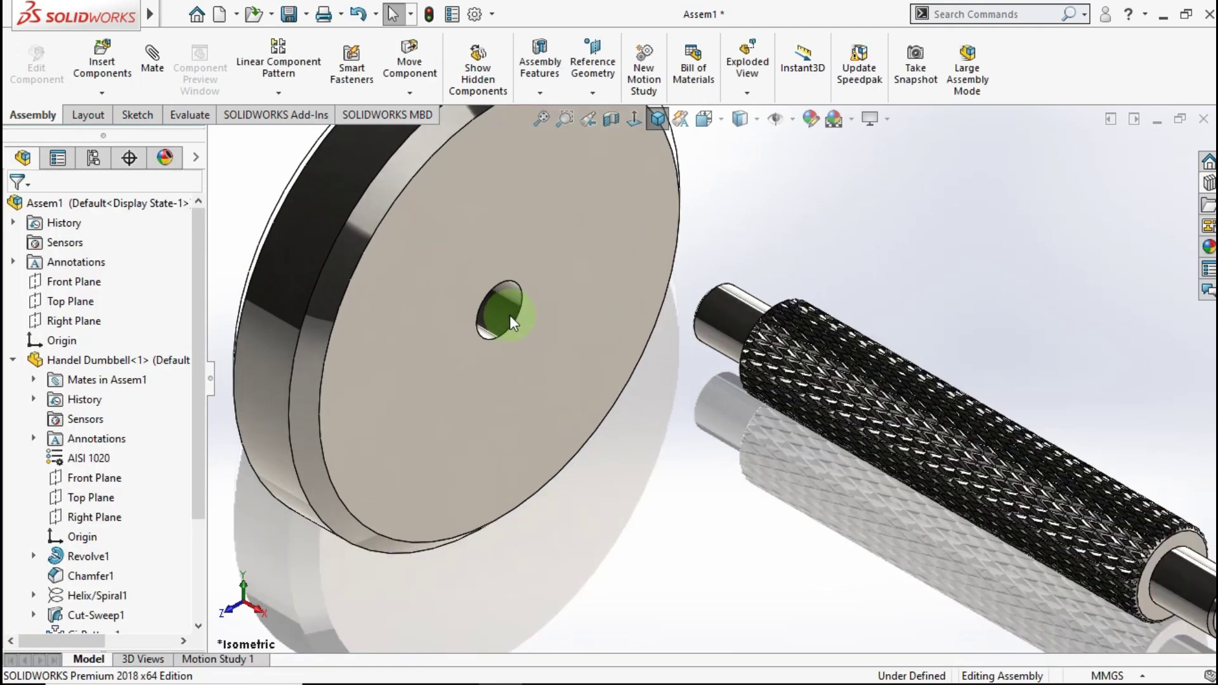
click(509, 315)
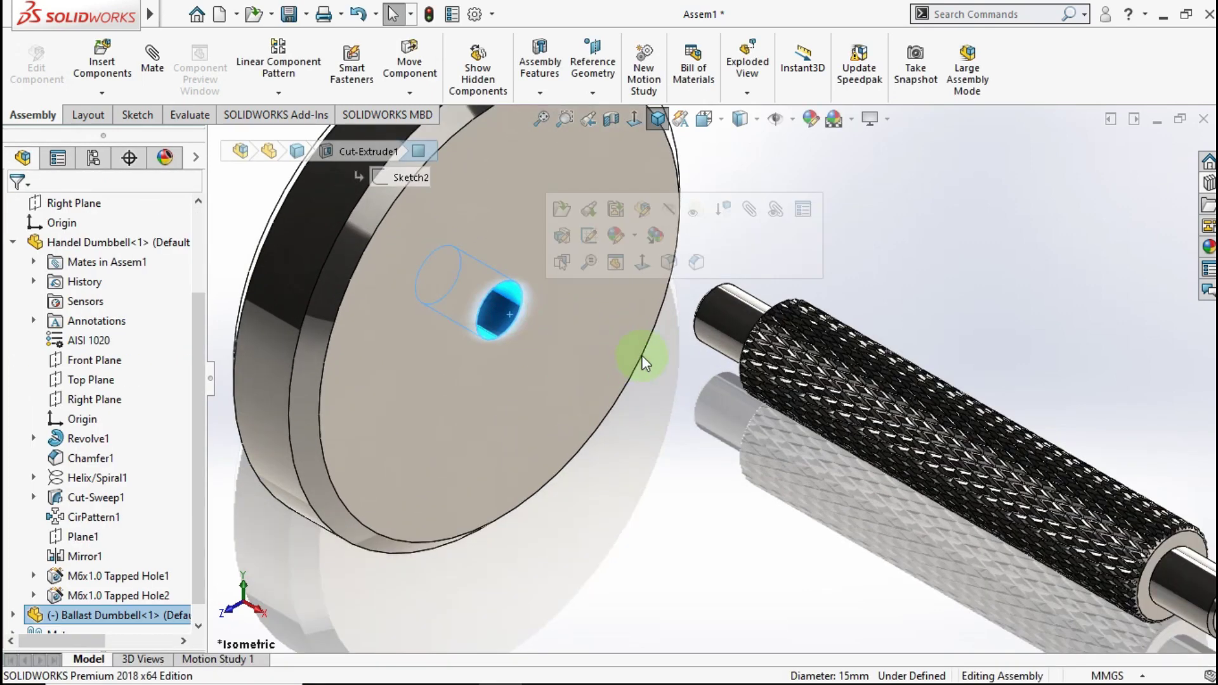
click(723, 321)
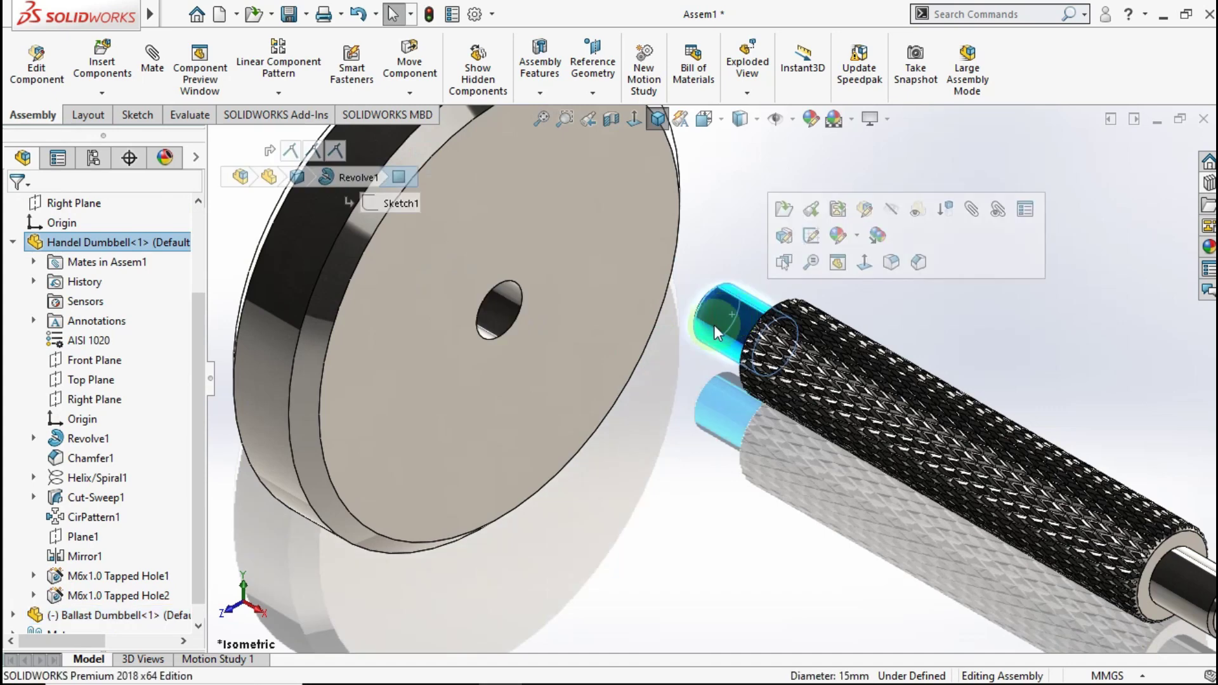
ctrl+click(516, 311)
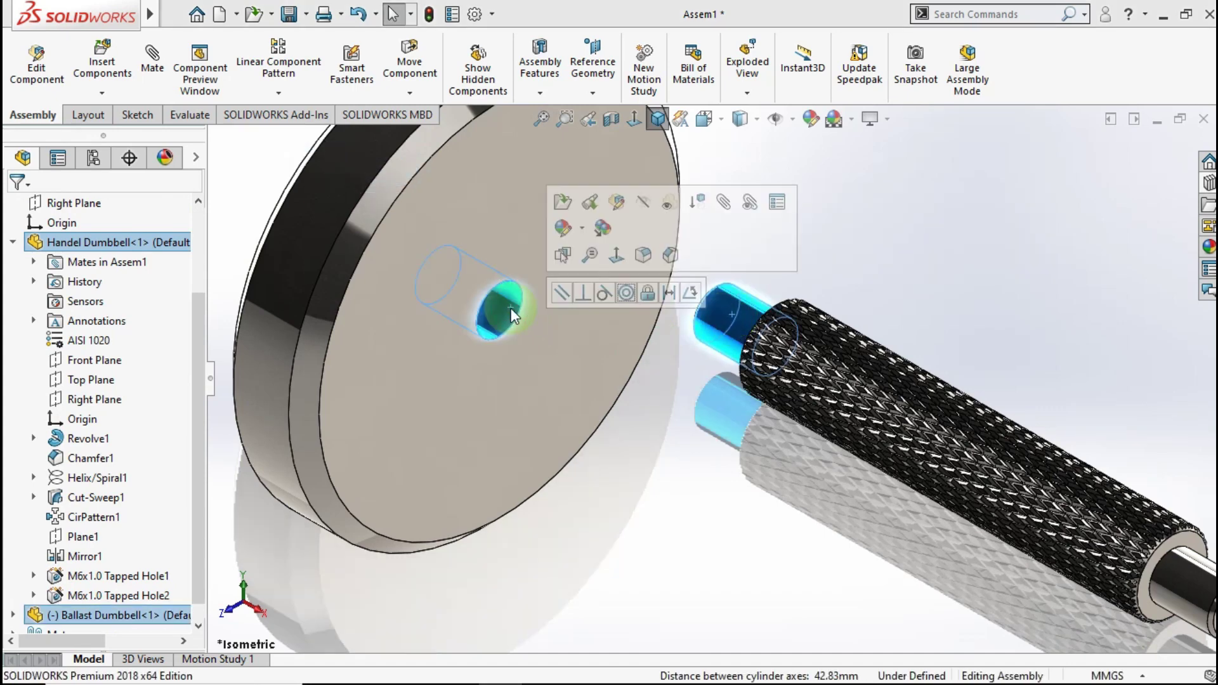
click(625, 294)
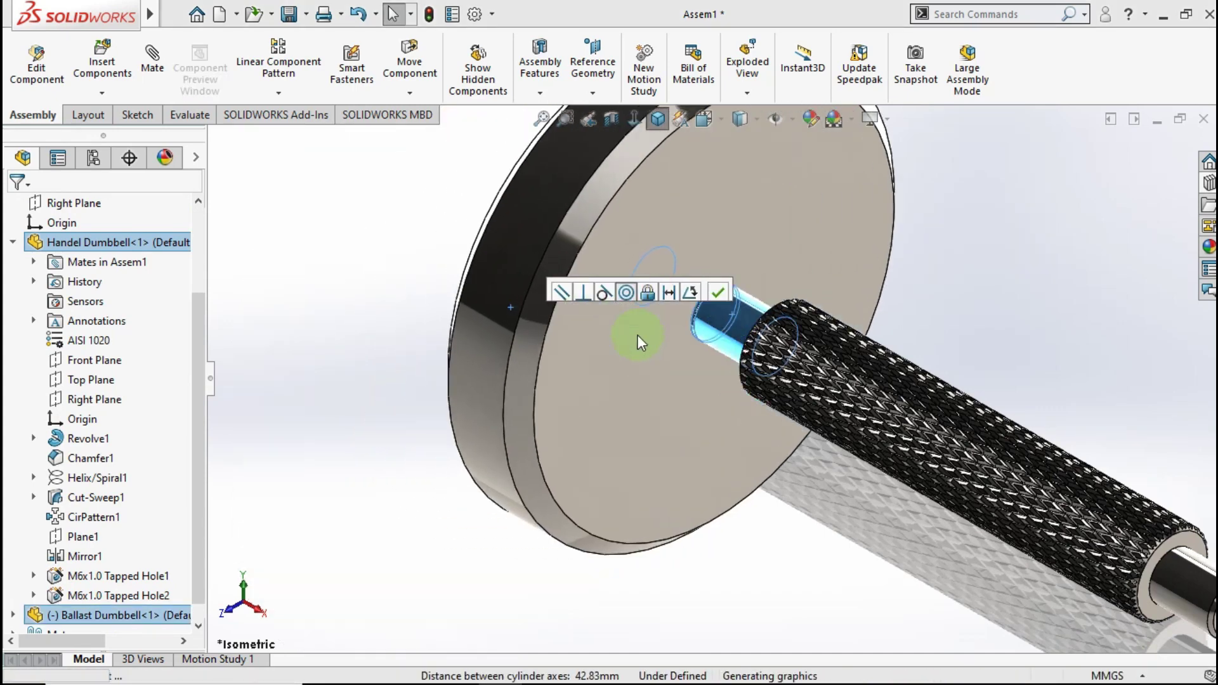
- Add a Coincident mate seating the disc face flush against the handle shoulder
scroll(653, 363, down, 3)
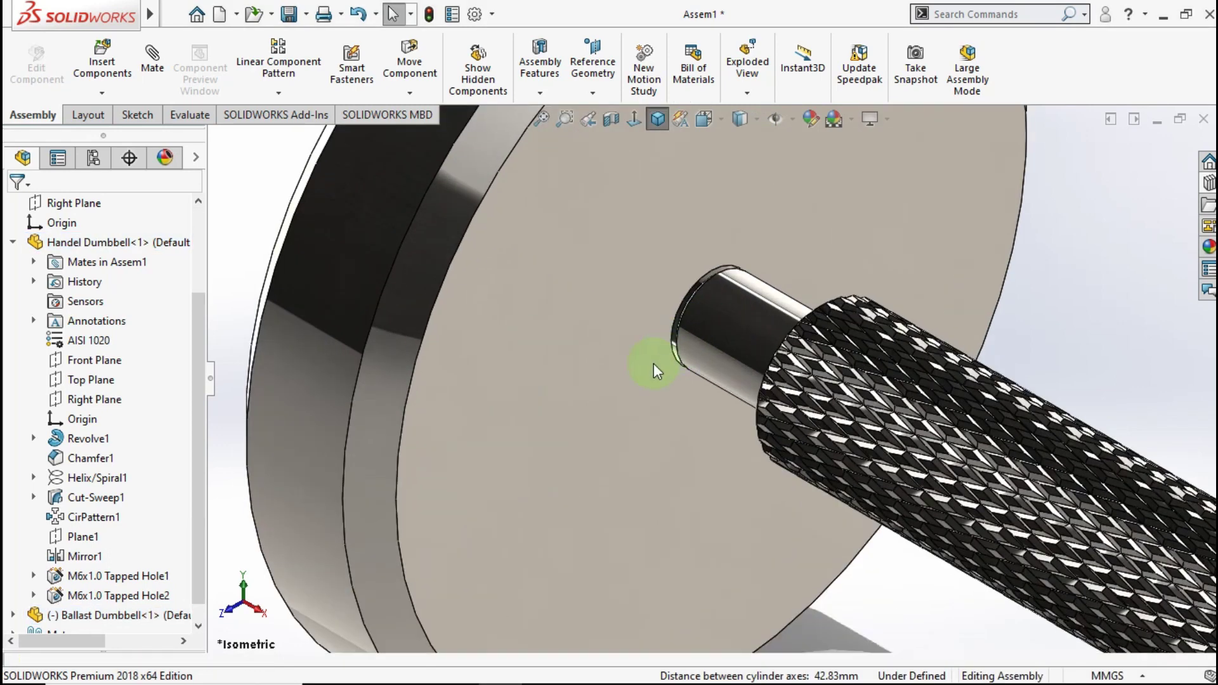
click(459, 302)
drag(459, 302, 443, 282)
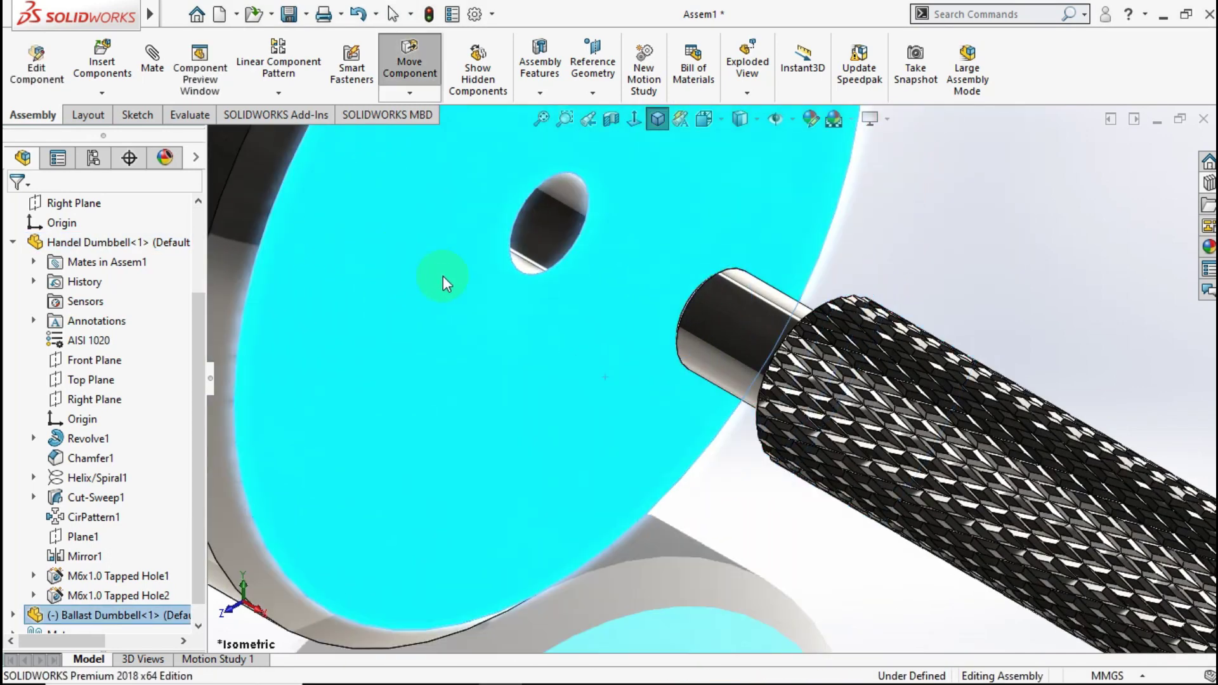
drag(389, 226, 544, 301)
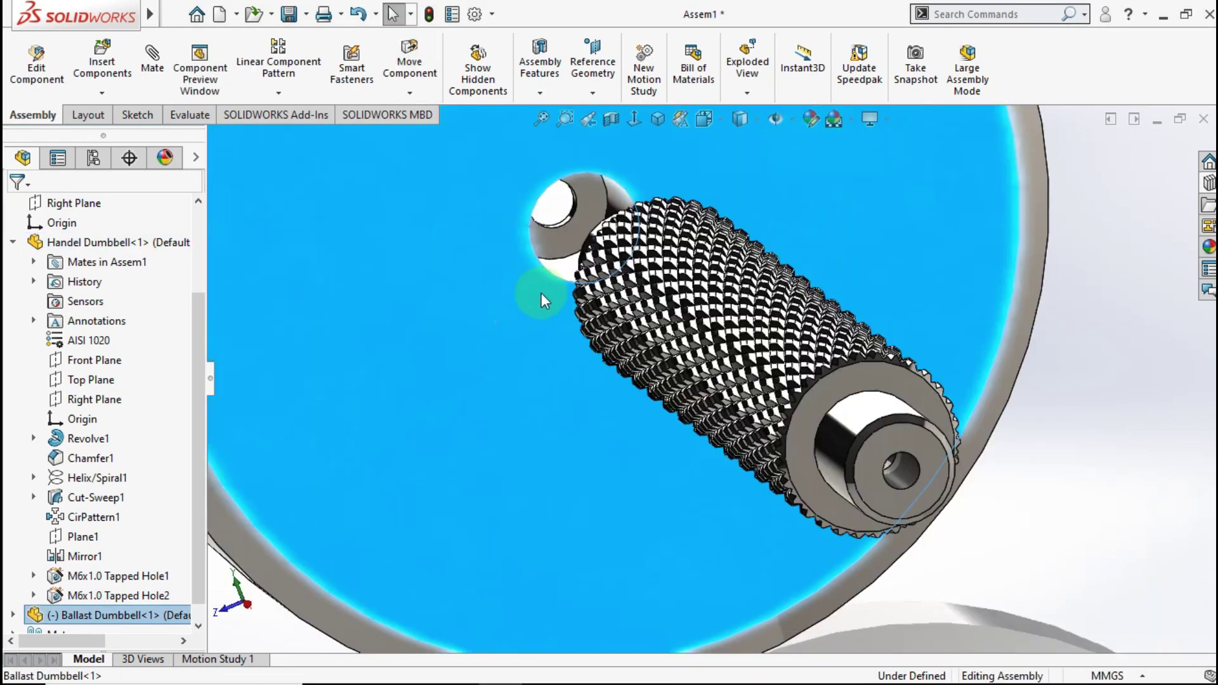
click(566, 242)
middle_drag(592, 264, 620, 258)
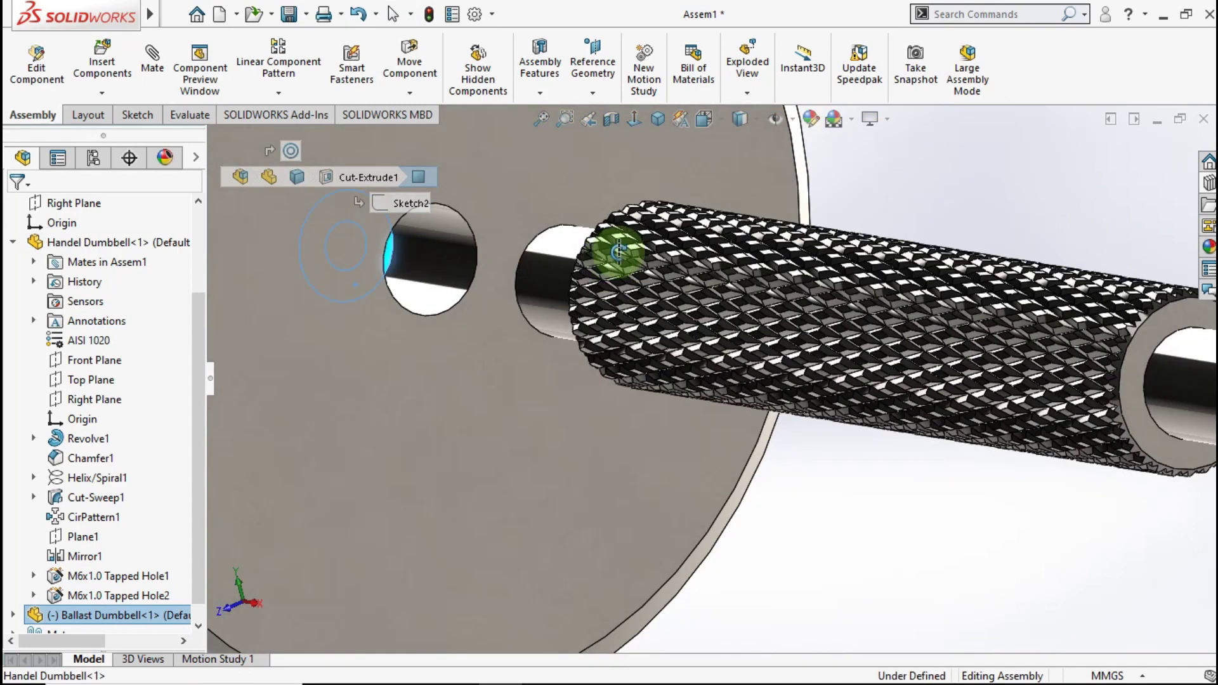
scroll(527, 362, down, 3)
drag(432, 411, 779, 360)
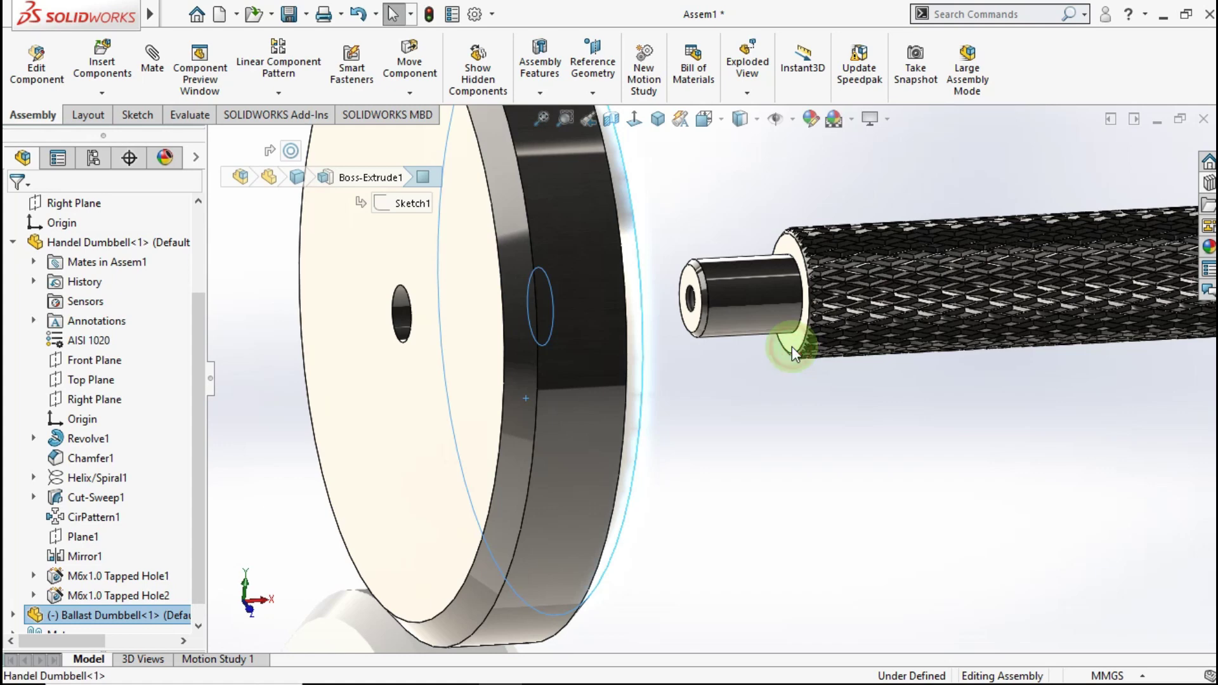
click(792, 347)
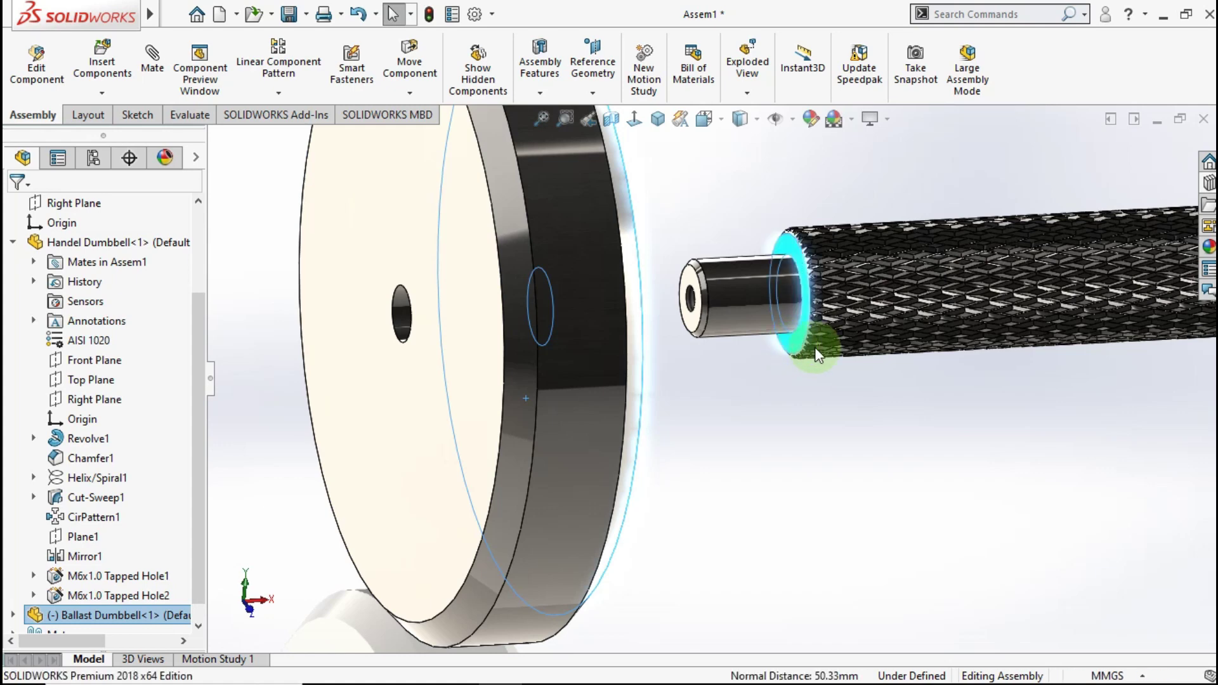
click(843, 330)
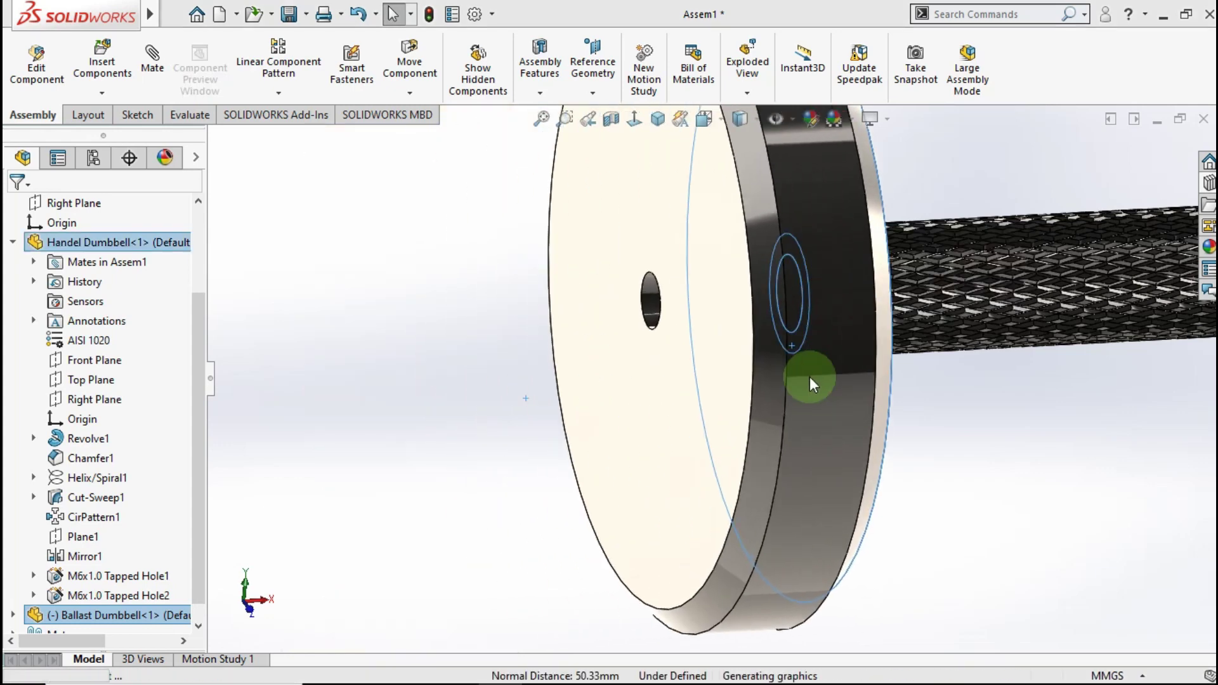
- Zoom out and Ctrl-drag a copy of the disc toward the handle's other end
scroll(887, 371, up, 3)
scroll(787, 349, up, 3)
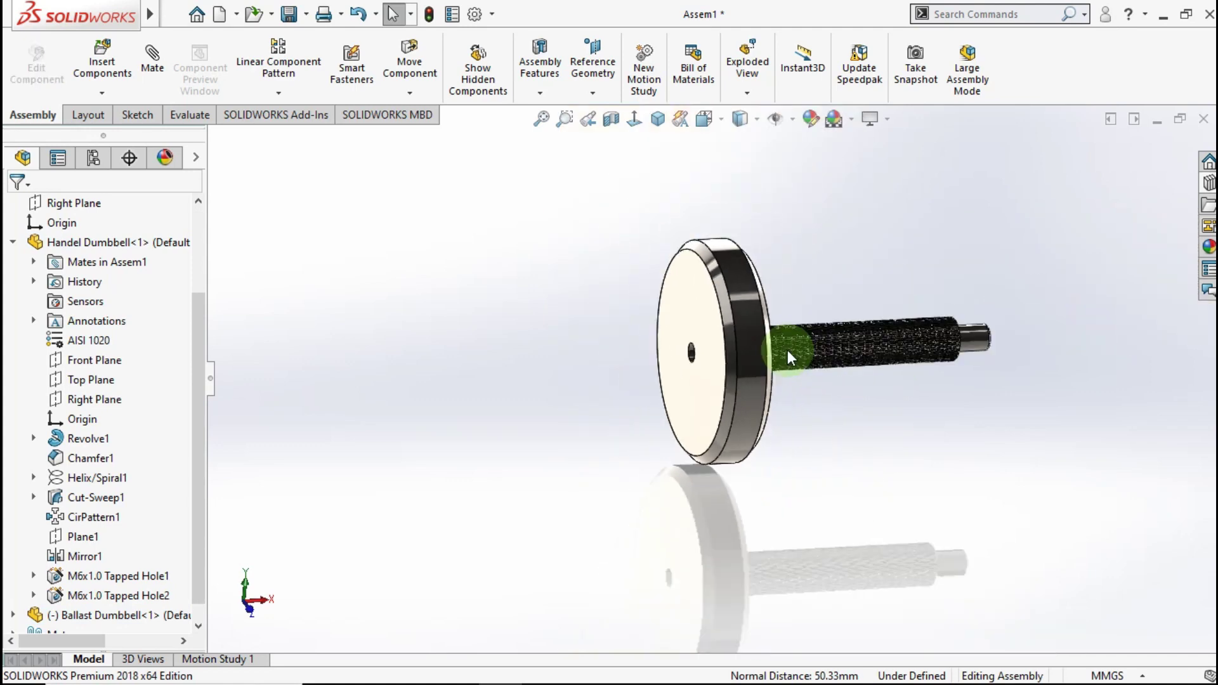
ctrl+drag(739, 317, 1063, 348)
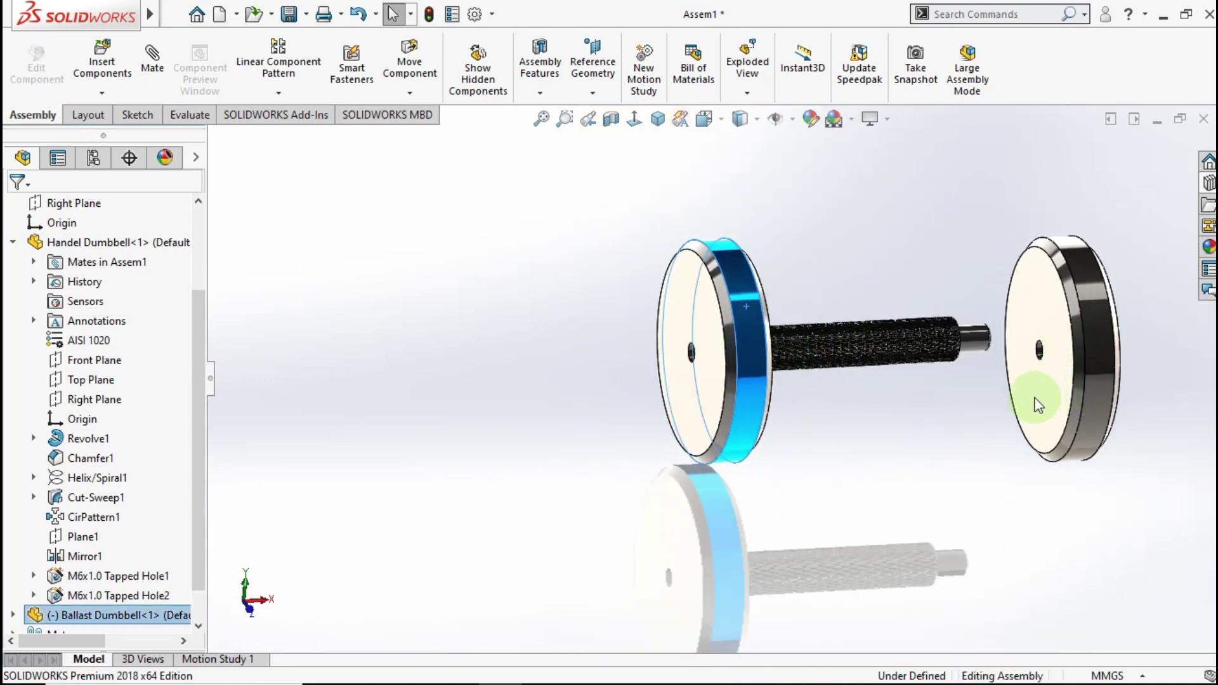
- Drop the disc copy at the right end, turn it, and mate its hole concentric with the shaft
click(1033, 426)
right_drag(1033, 427, 937, 456)
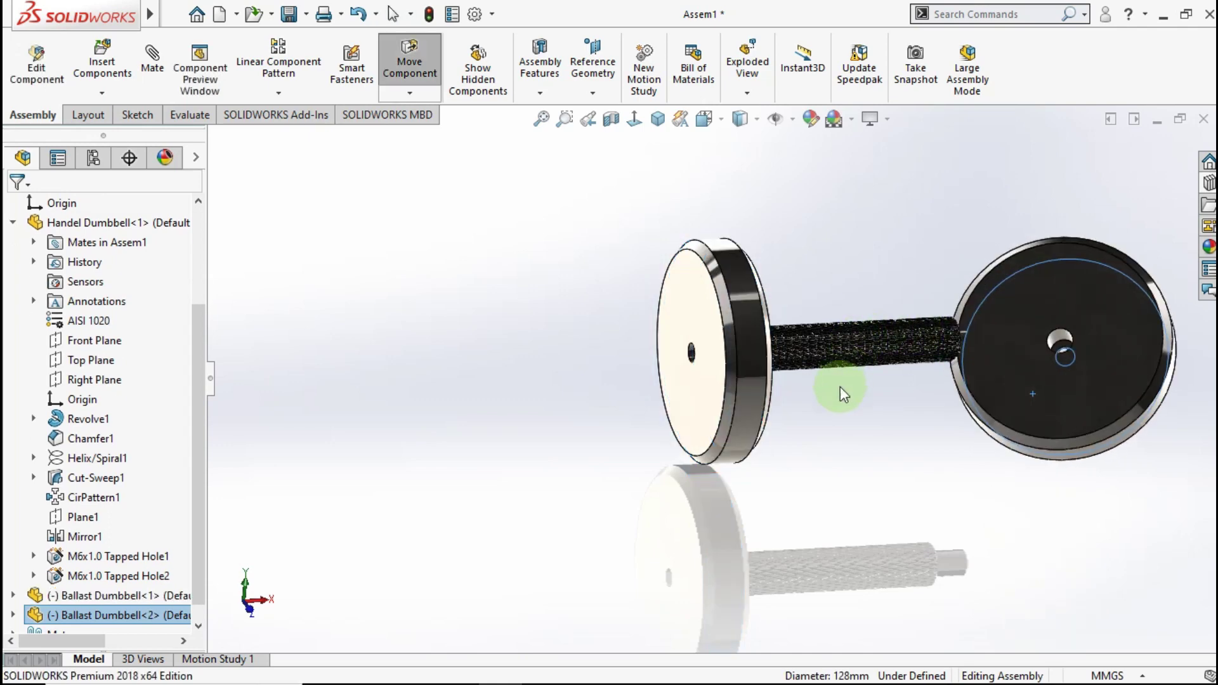
key(Escape)
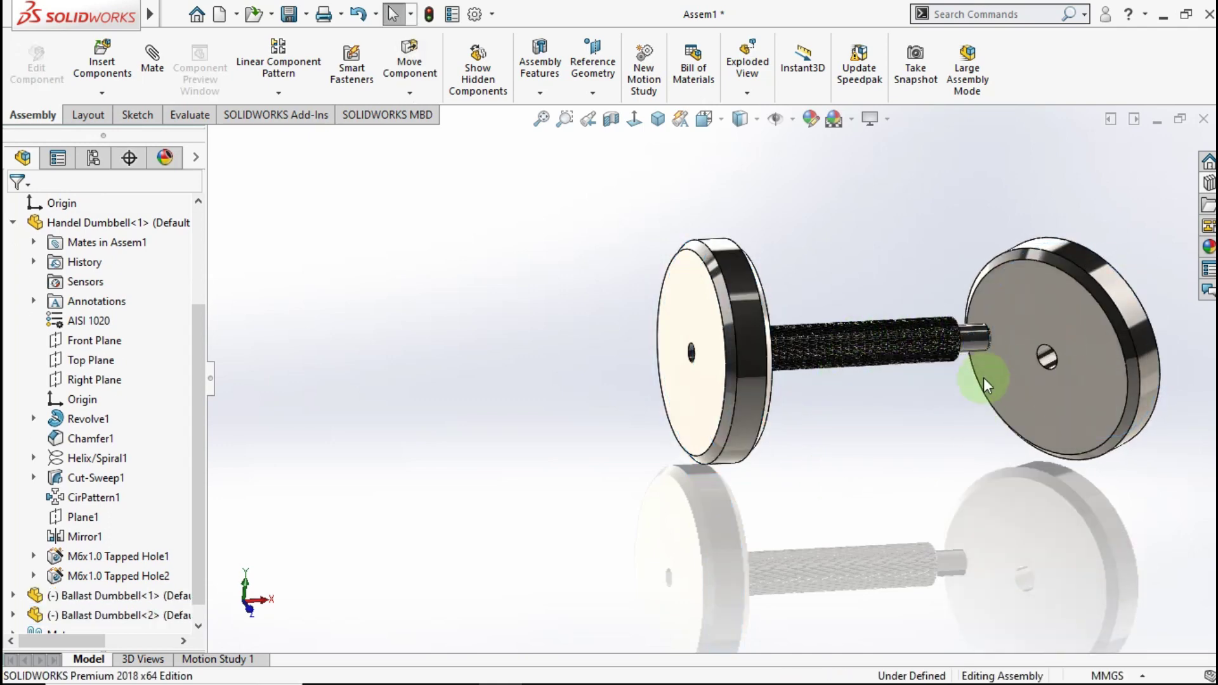
scroll(983, 379, down, 5)
click(877, 277)
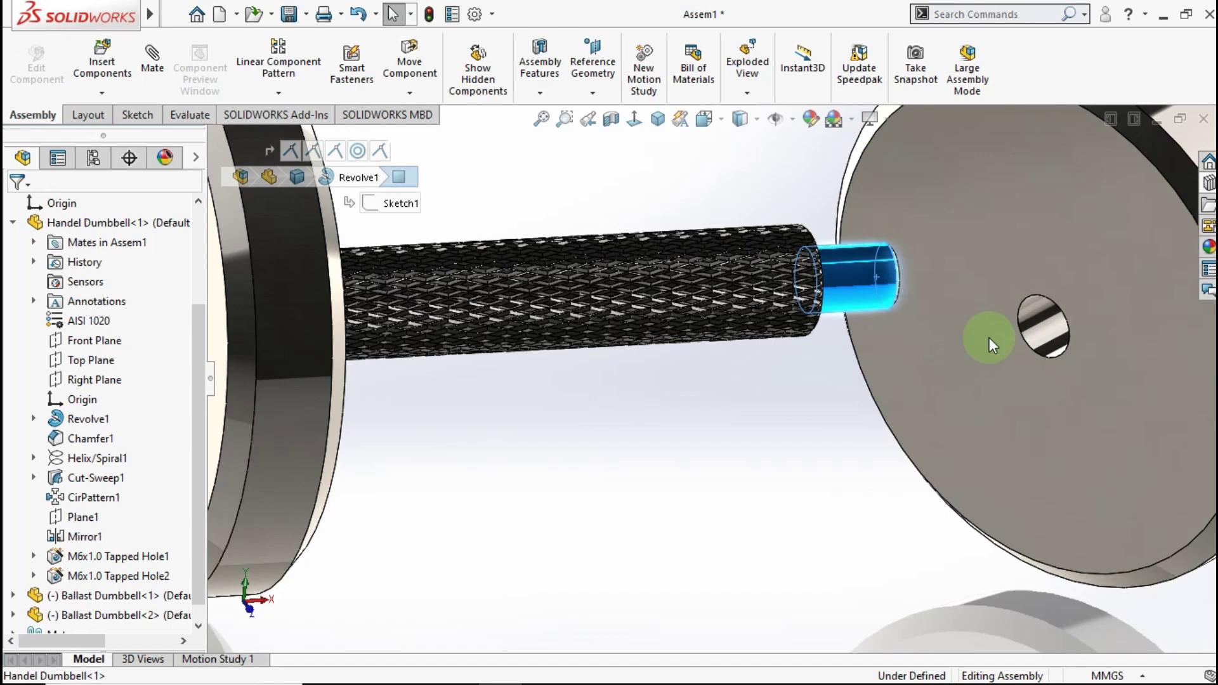
ctrl+click(1041, 318)
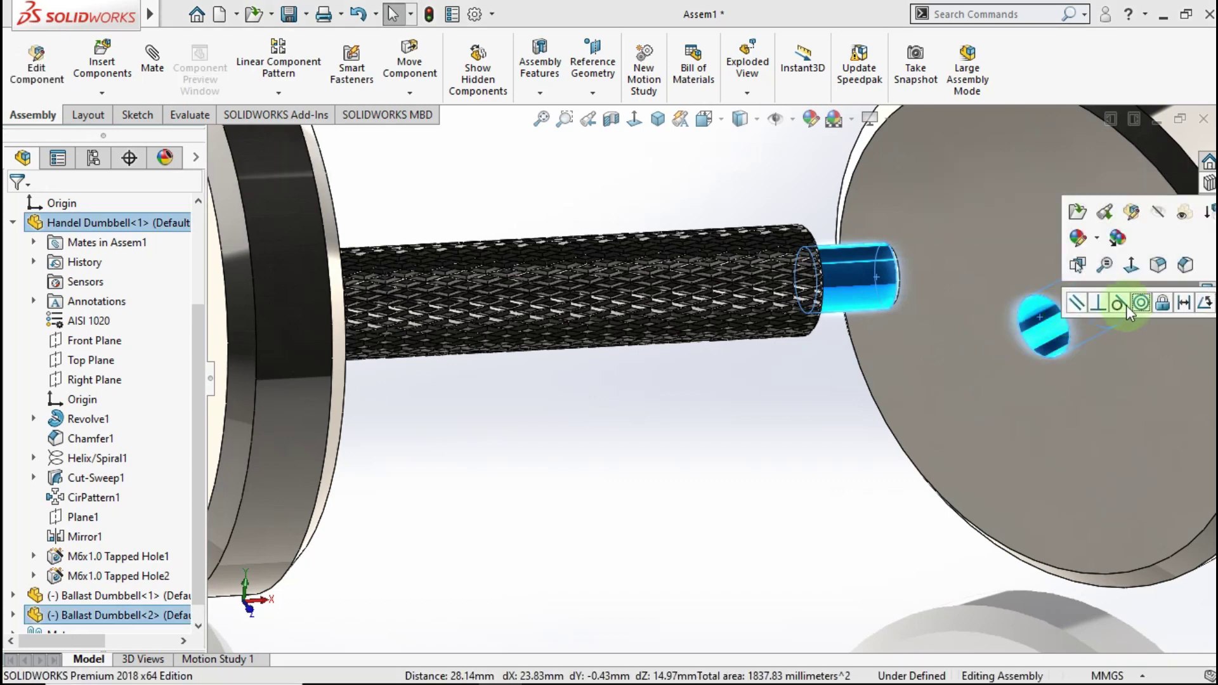
click(1133, 304)
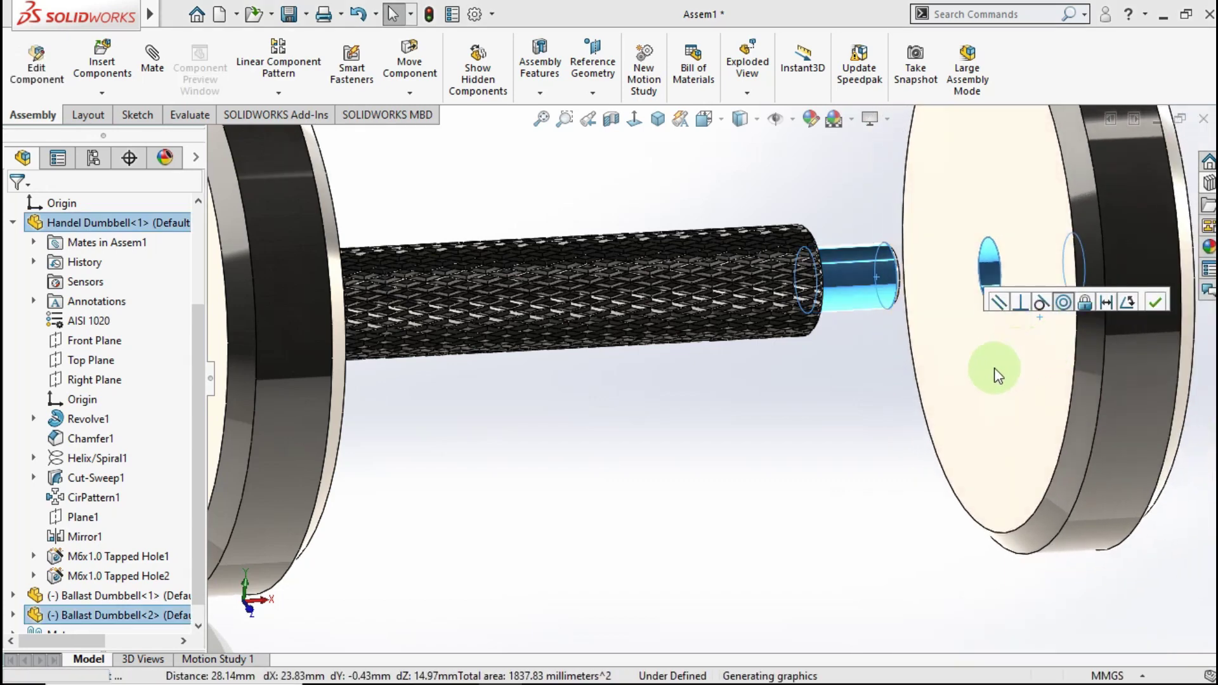
- Mate the second disc's face coincident with the handle's shoulder
drag(850, 334, 828, 337)
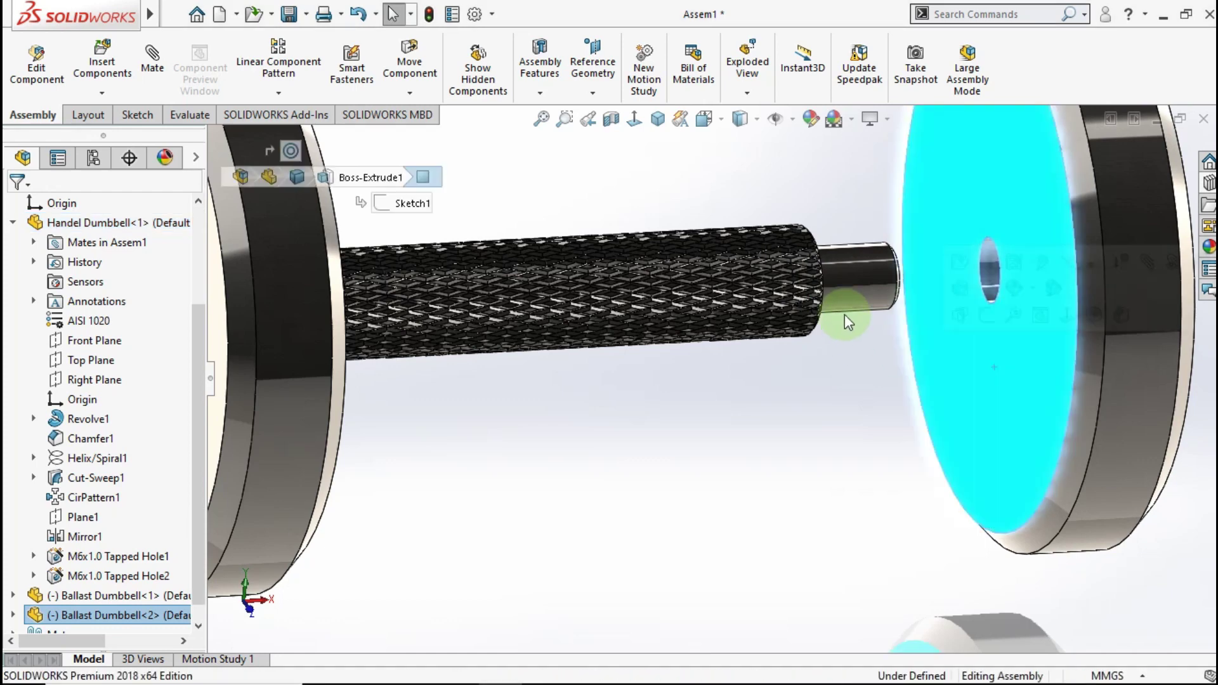
middle_drag(828, 337, 820, 314)
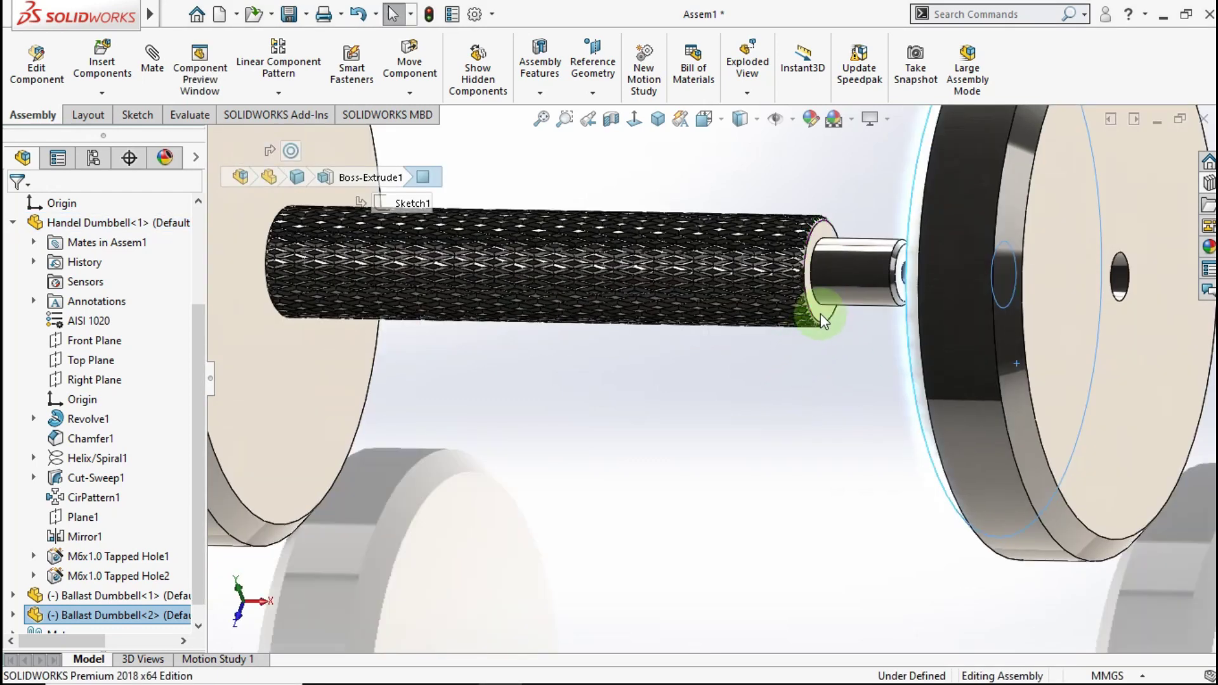
ctrl+click(821, 309)
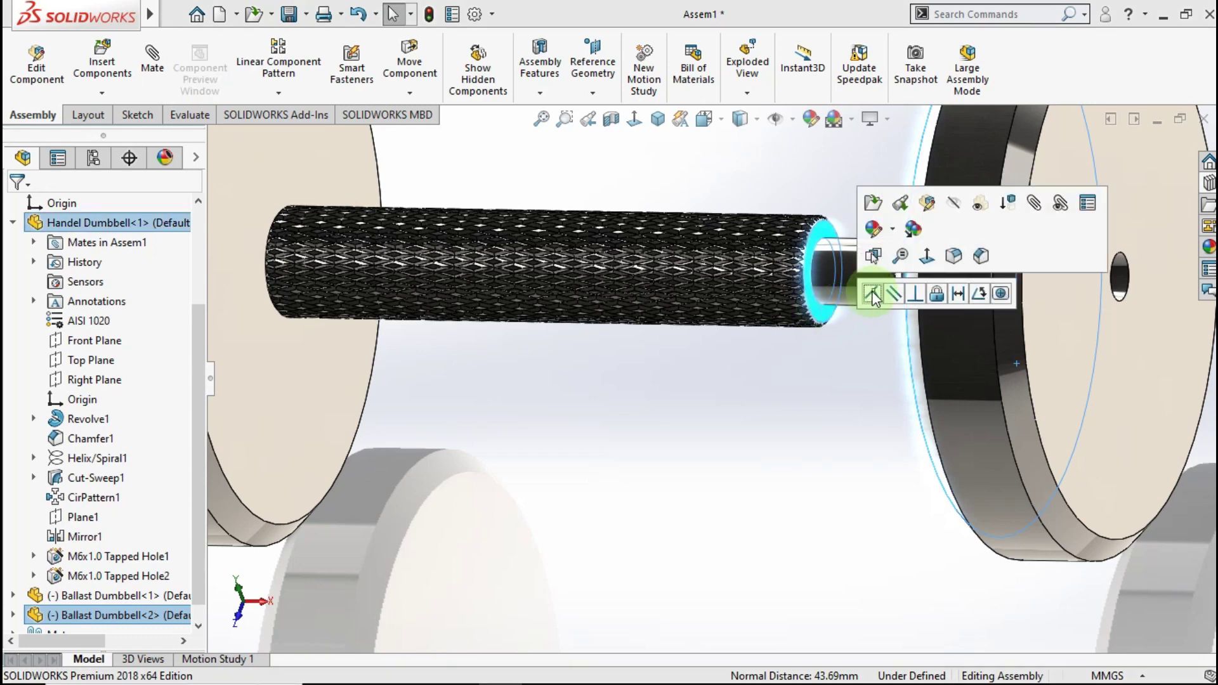
click(867, 294)
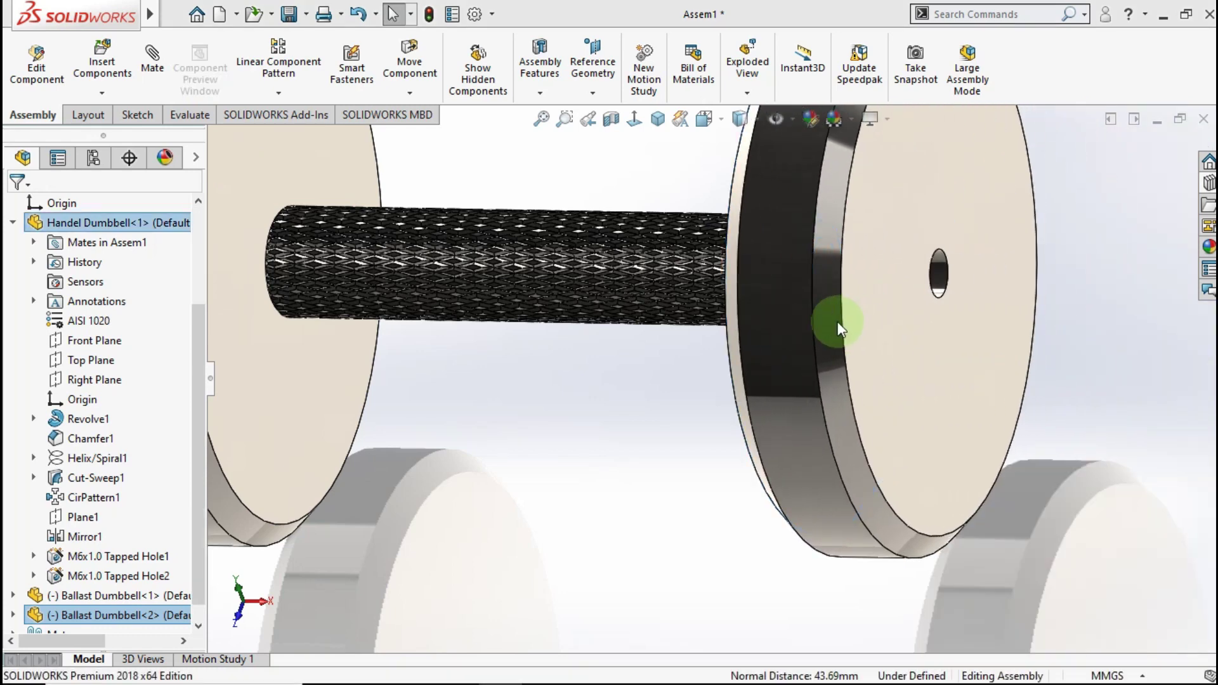
scroll(837, 321, up, 2)
mouse_move(652, 285)
middle_down()
mouse_move(719, 349)
mouse_move(675, 375)
middle_up()
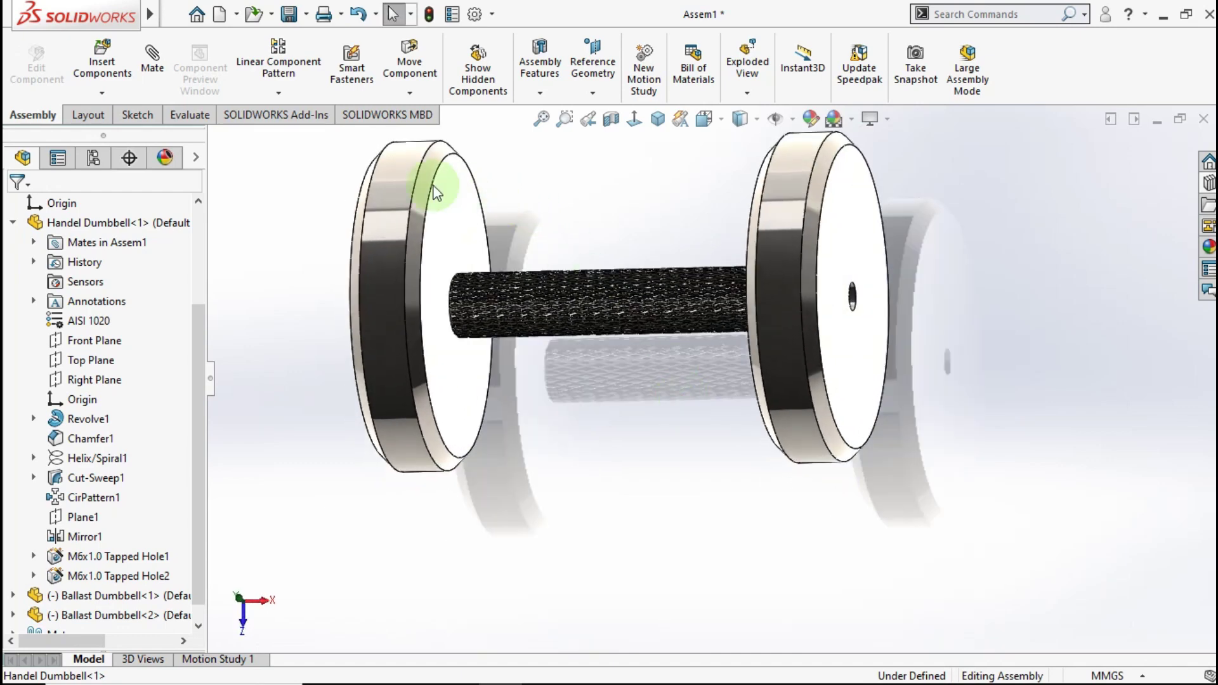
- Insert the M6-12 socket screw and place it beside the right disc
click(101, 57)
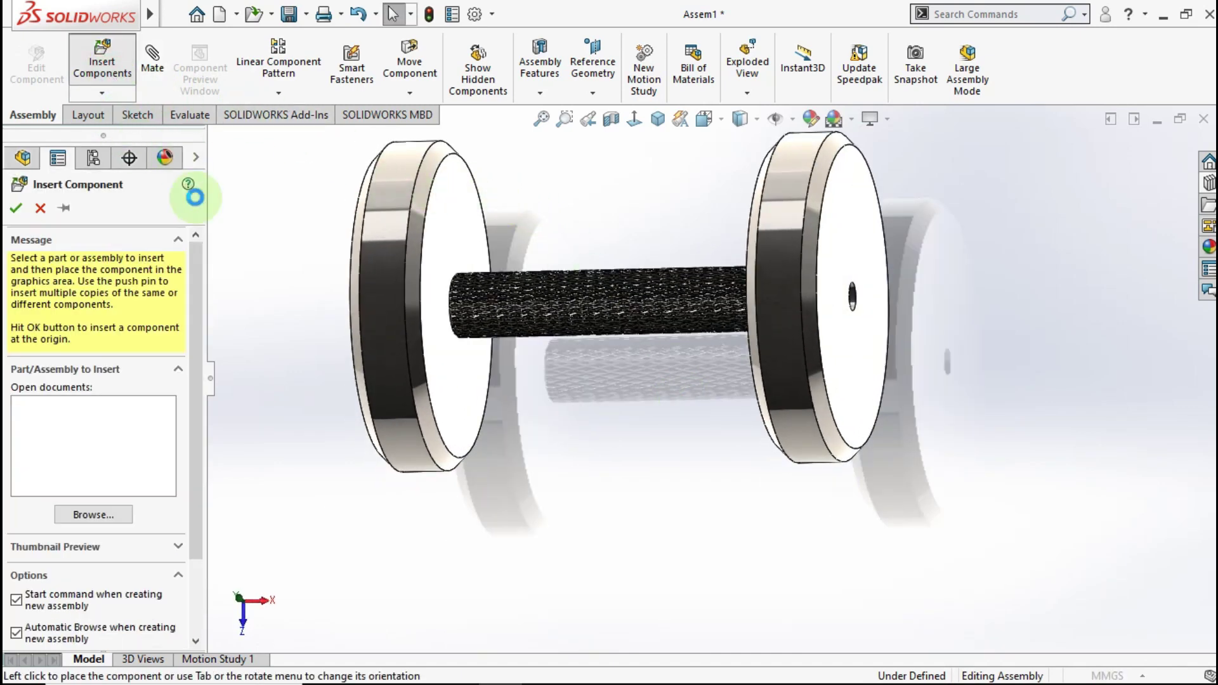
click(841, 257)
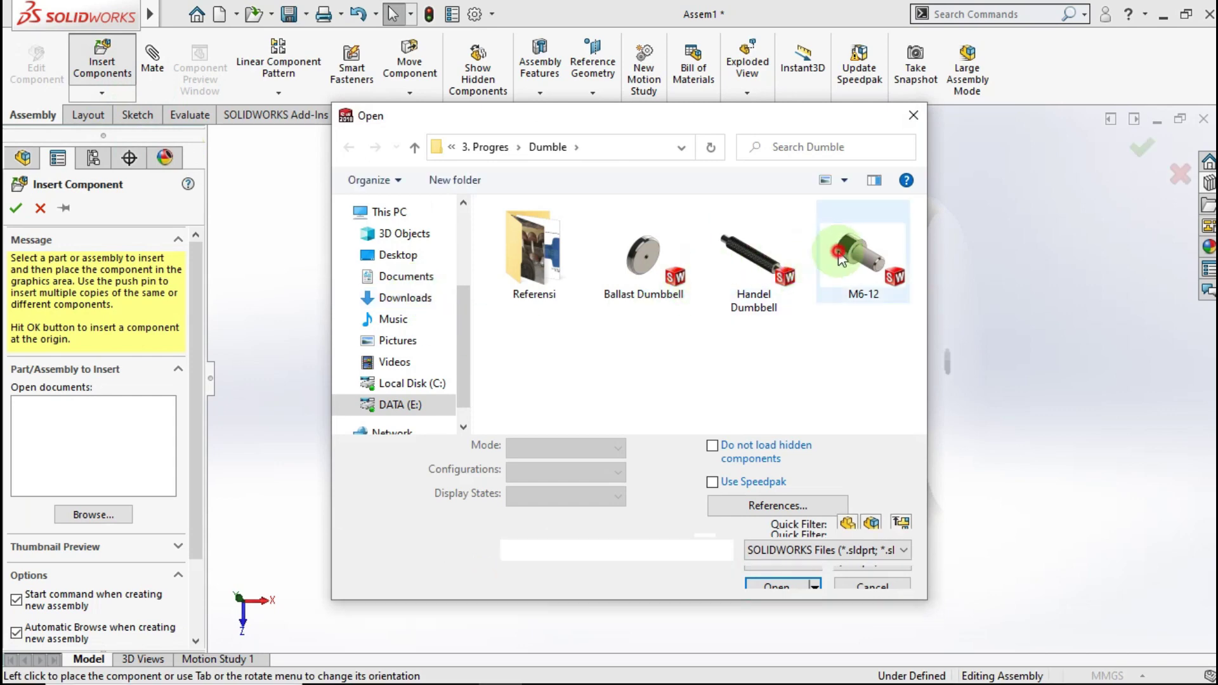
click(795, 557)
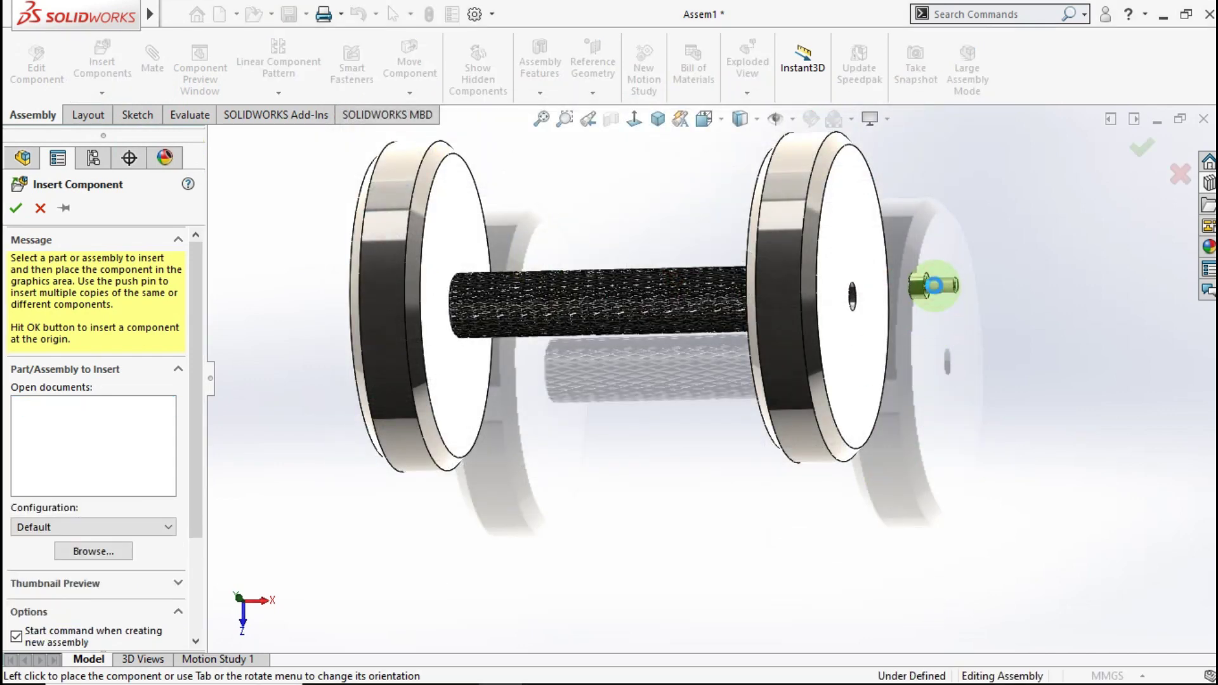
click(933, 286)
scroll(897, 296, down, 2)
scroll(849, 319, down, 2)
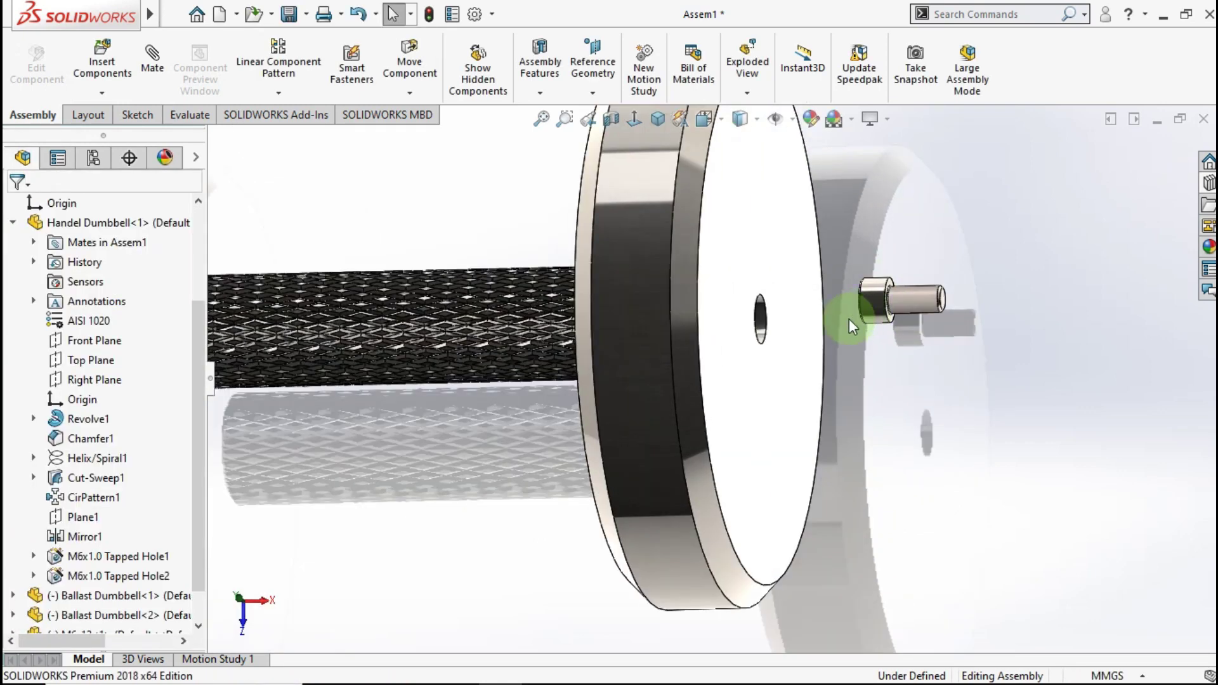
scroll(843, 321, down, 2)
scroll(842, 321, down, 1)
drag(845, 348, 1129, 358)
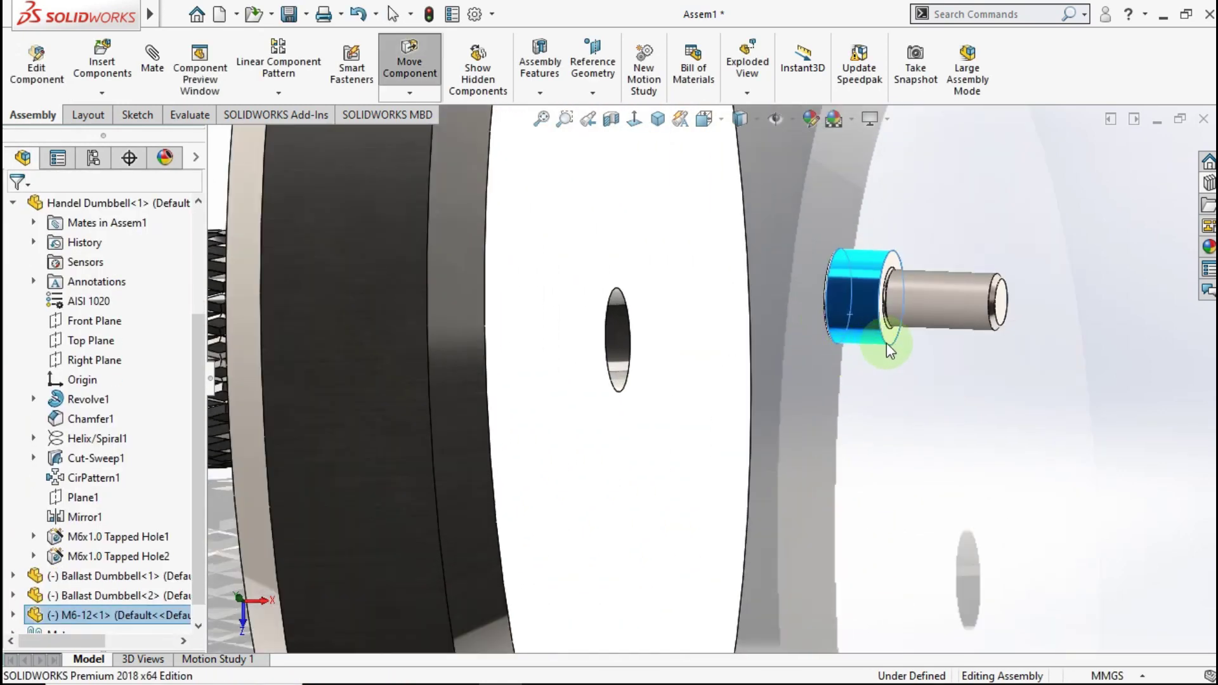
- Mate the screw shank concentric with the disc's screw hole
click(880, 298)
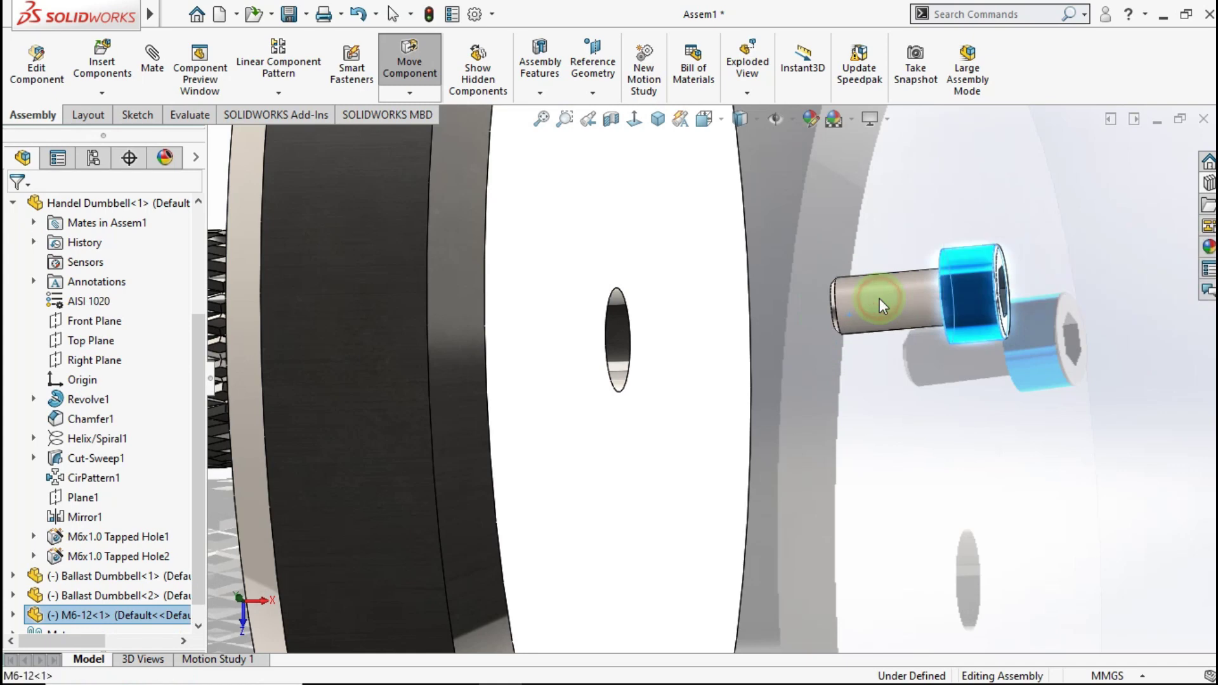
key(Escape)
middle_drag(813, 344, 394, 432)
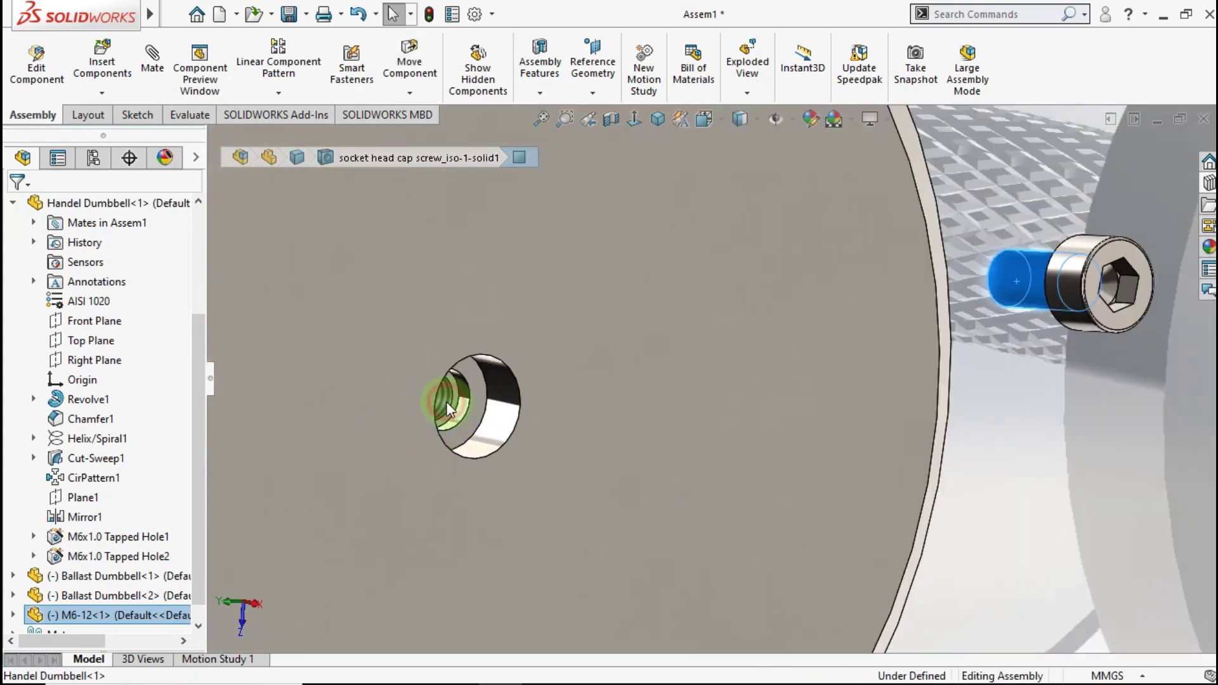
ctrl+click(447, 408)
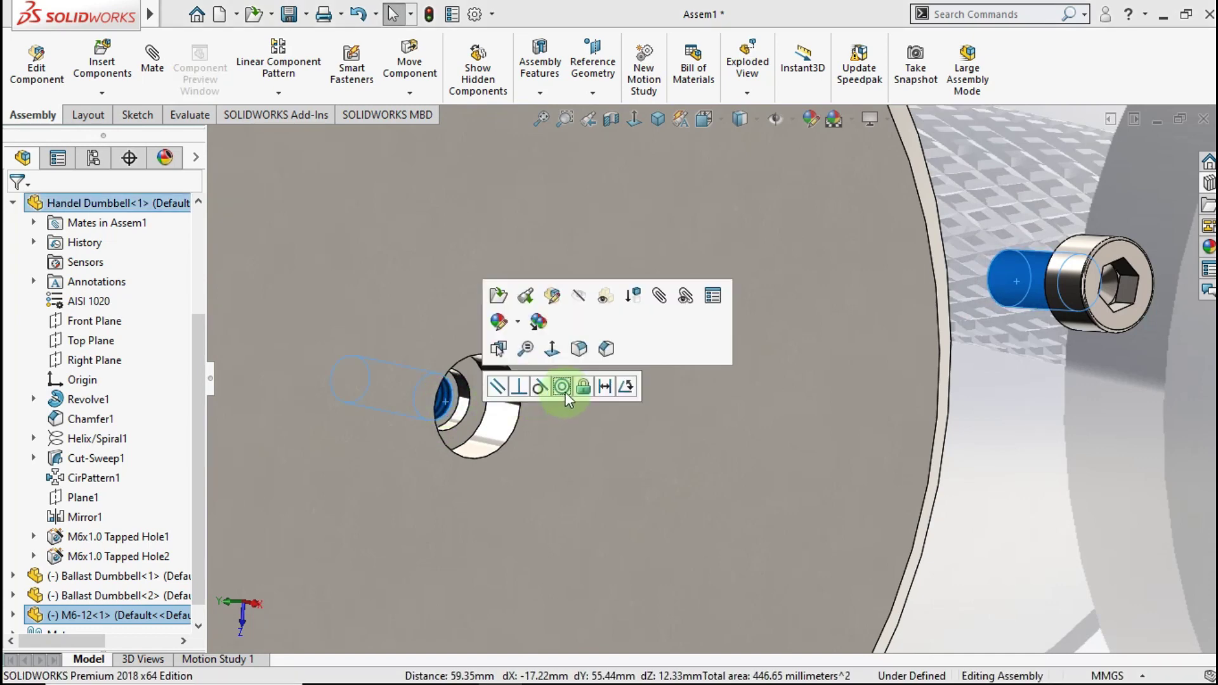
click(564, 389)
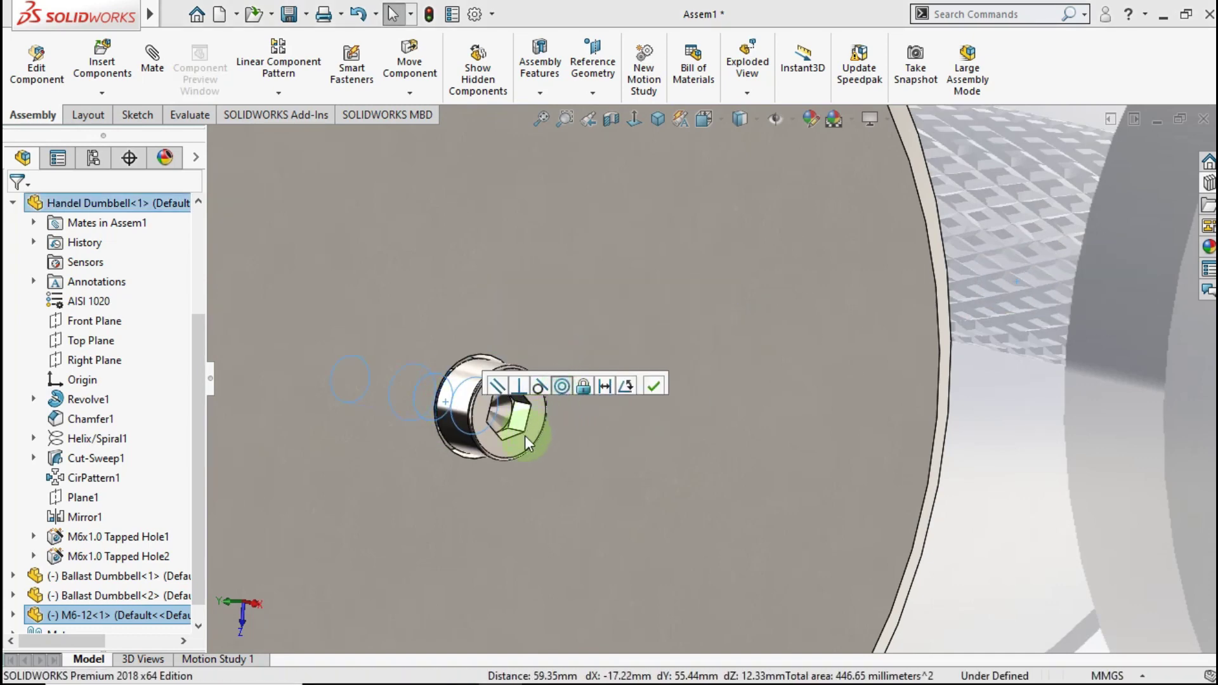
click(526, 447)
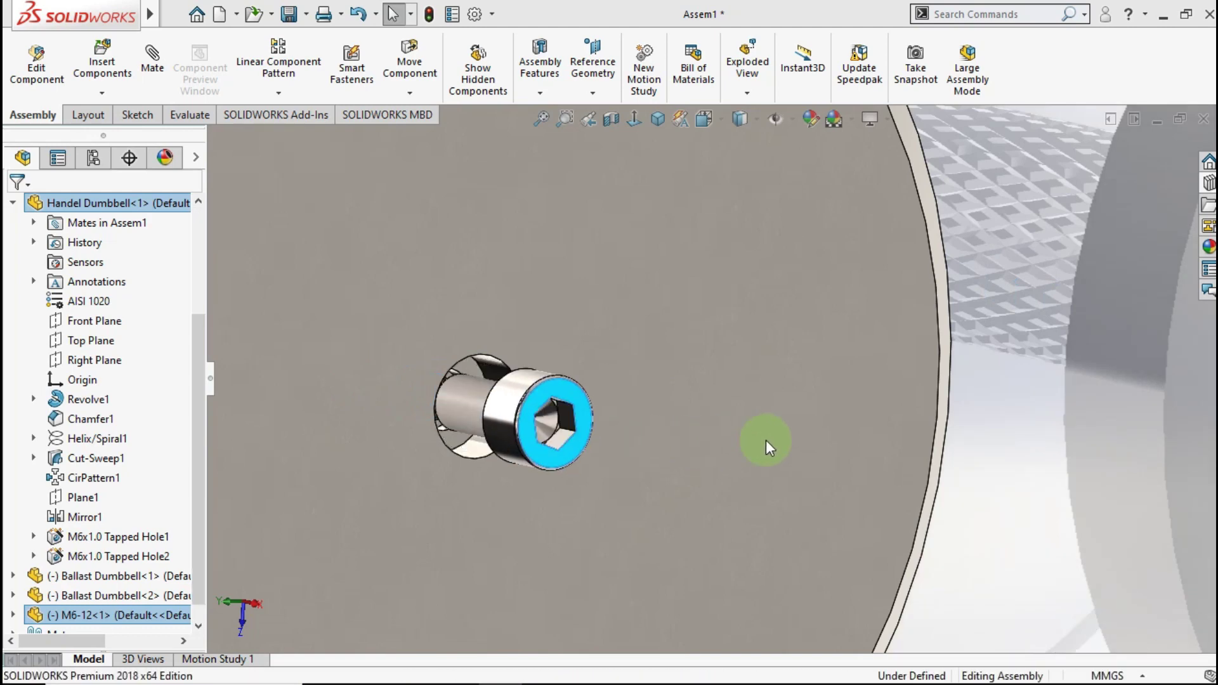
- Seat the screw's edge on the counterbore edge and zoom to fit the dumbbell
click(477, 432)
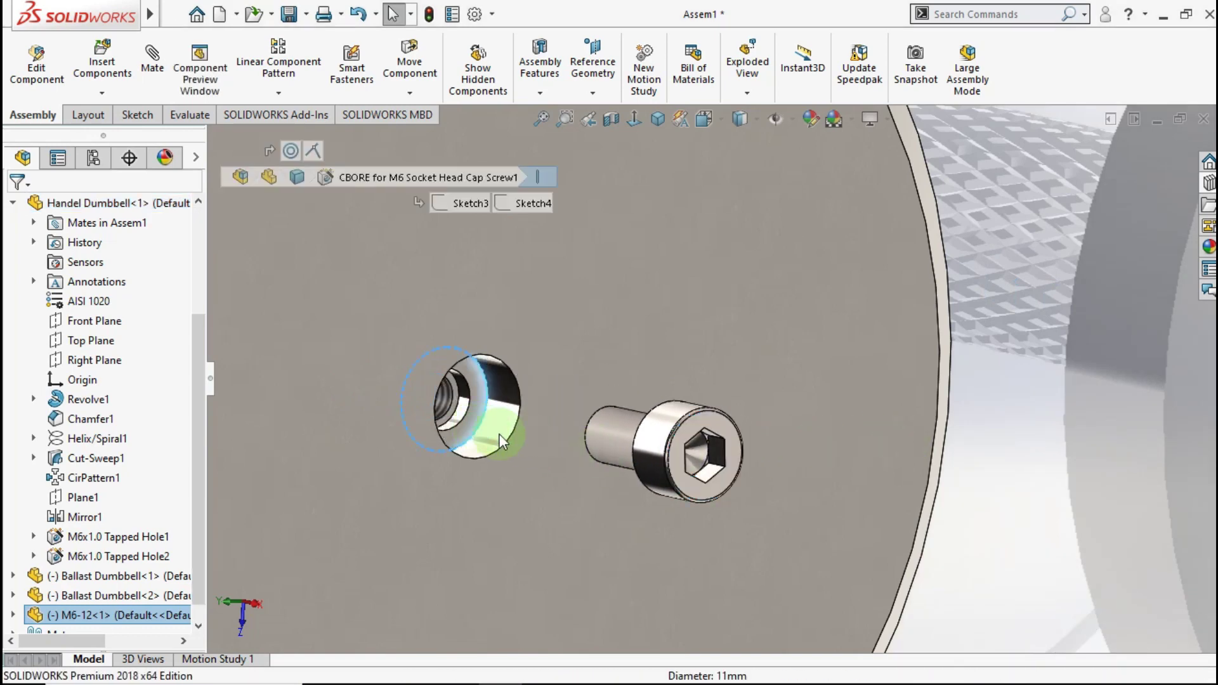
click(547, 437)
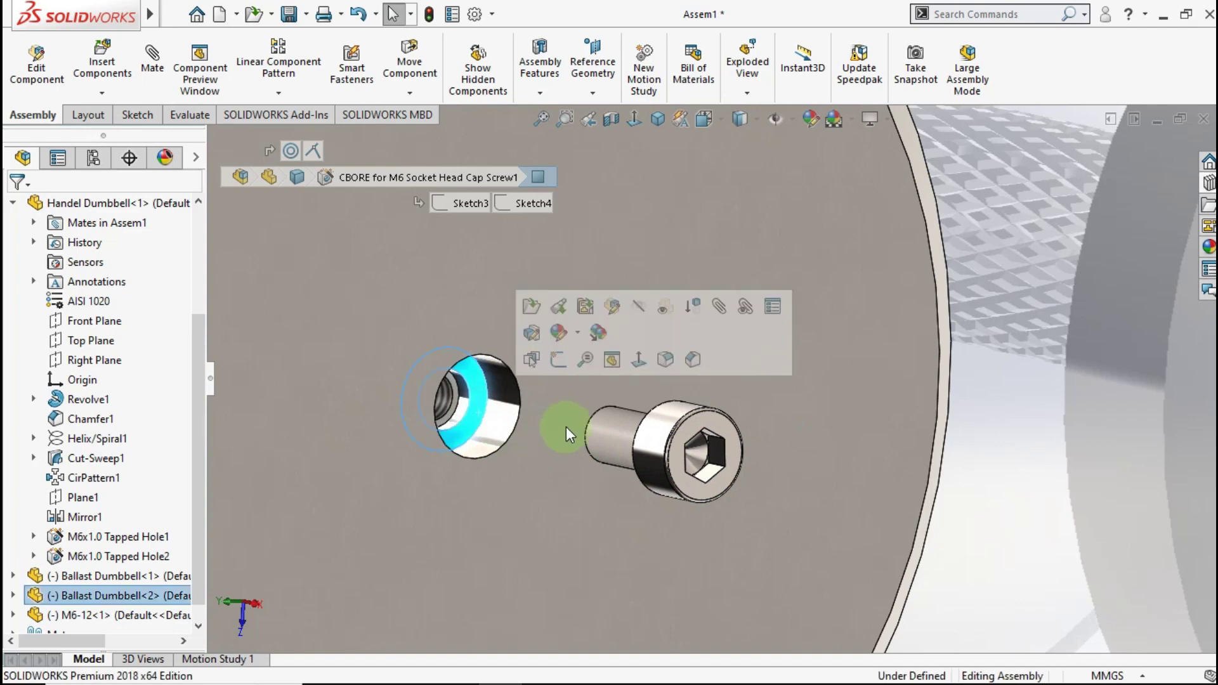
middle_drag(566, 427, 759, 488)
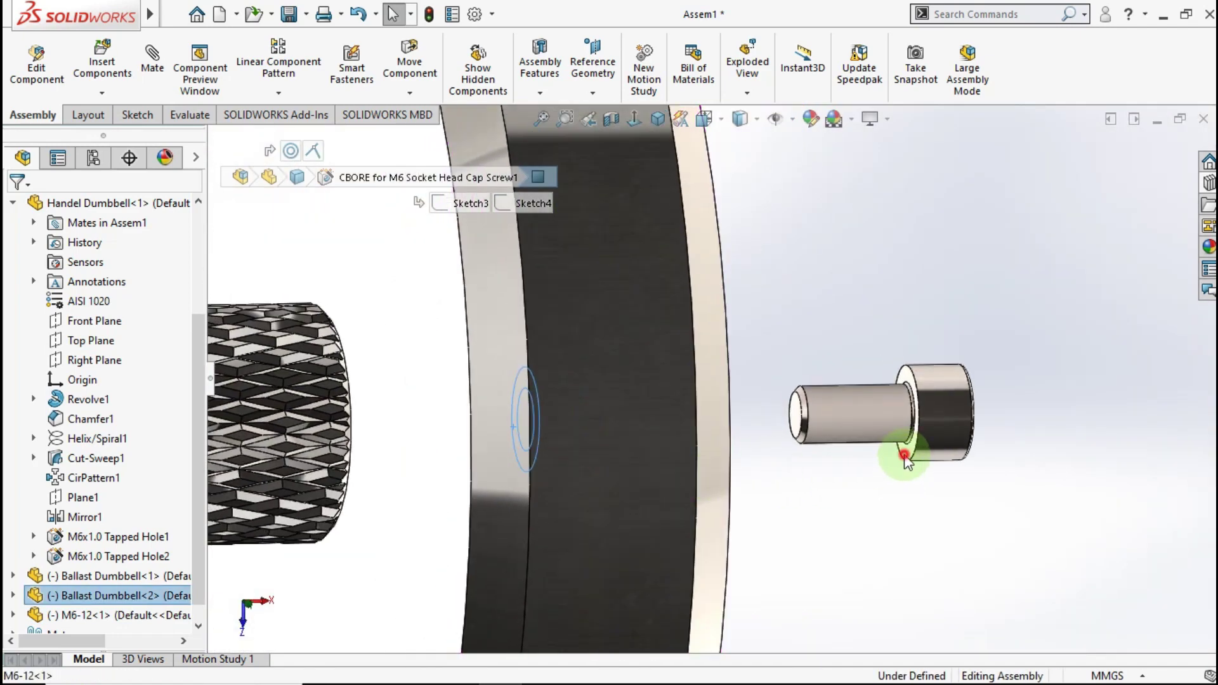
click(905, 454)
click(946, 438)
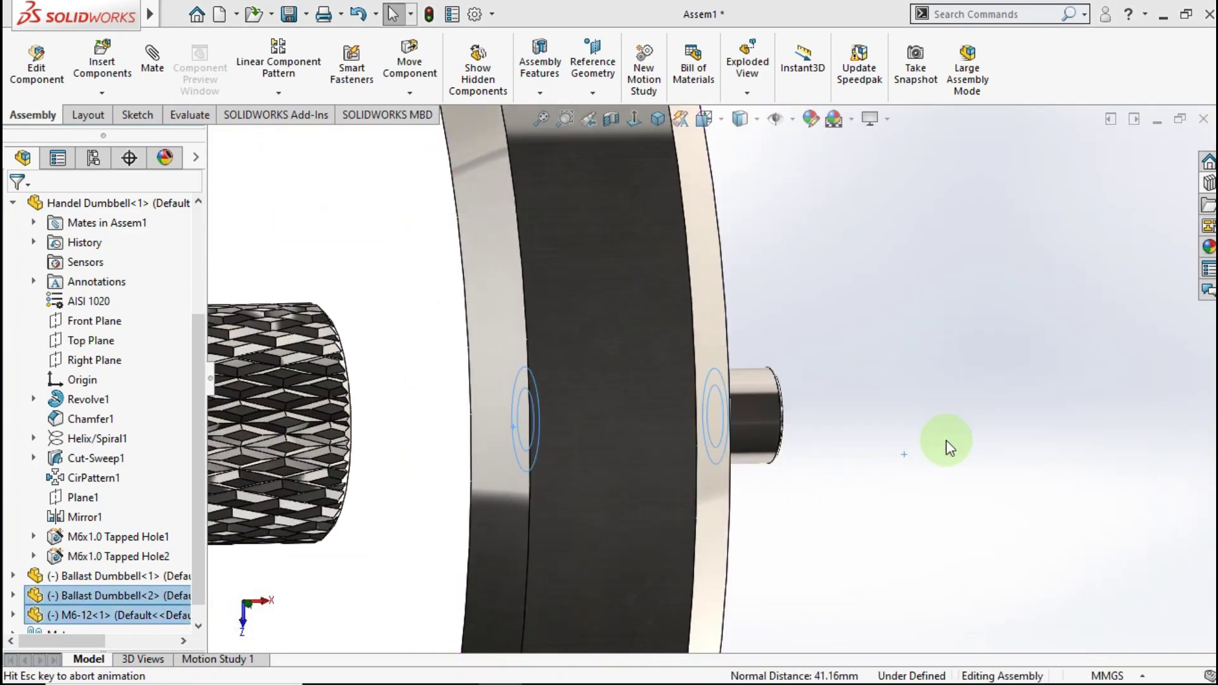
mouse_move(769, 436)
middle_down()
mouse_move(686, 448)
mouse_move(858, 440)
middle_up()
key(f)
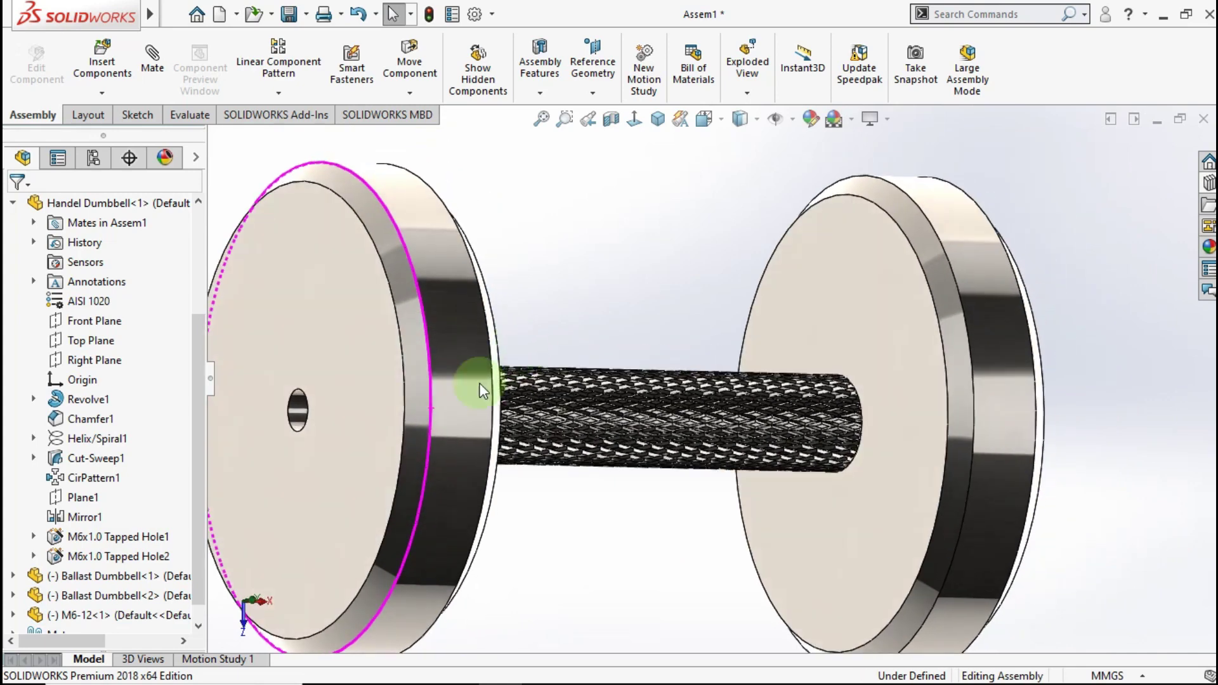
- Ctrl-drag a copy of the M6-12 screw toward the other disc
middle_drag(419, 422, 389, 427)
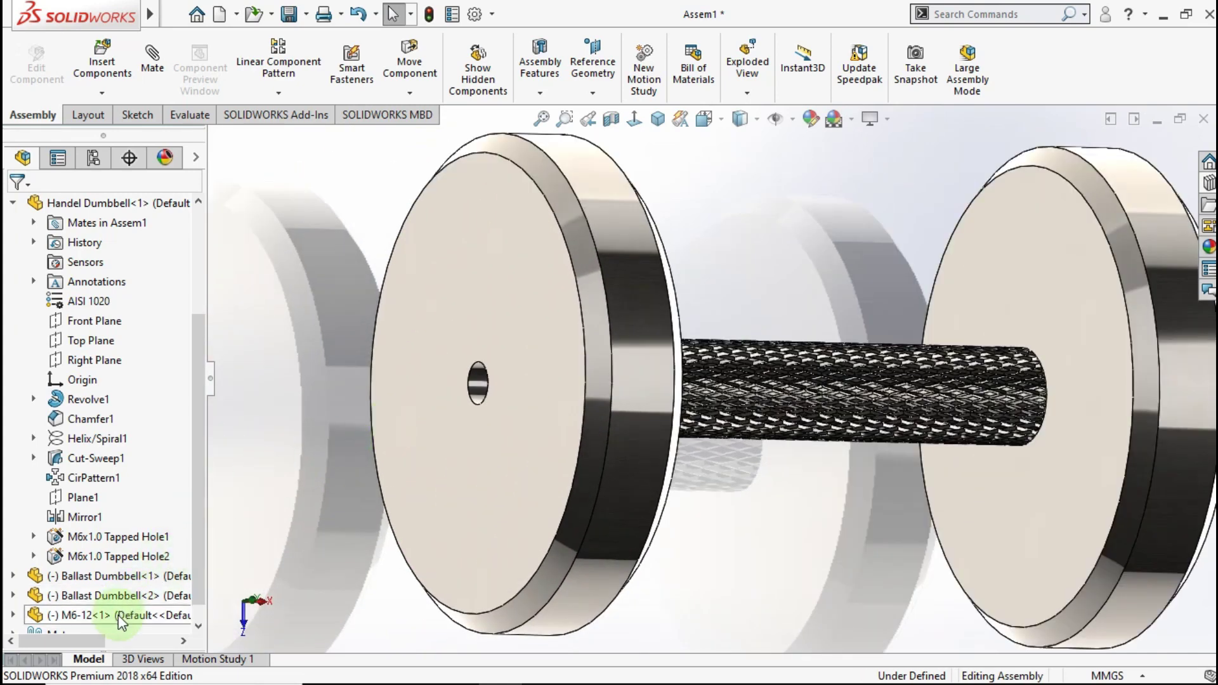
mouse_move(120, 622)
mouse_down()
mouse_move(283, 416)
mouse_move(271, 423)
mouse_move(295, 412)
mouse_up()
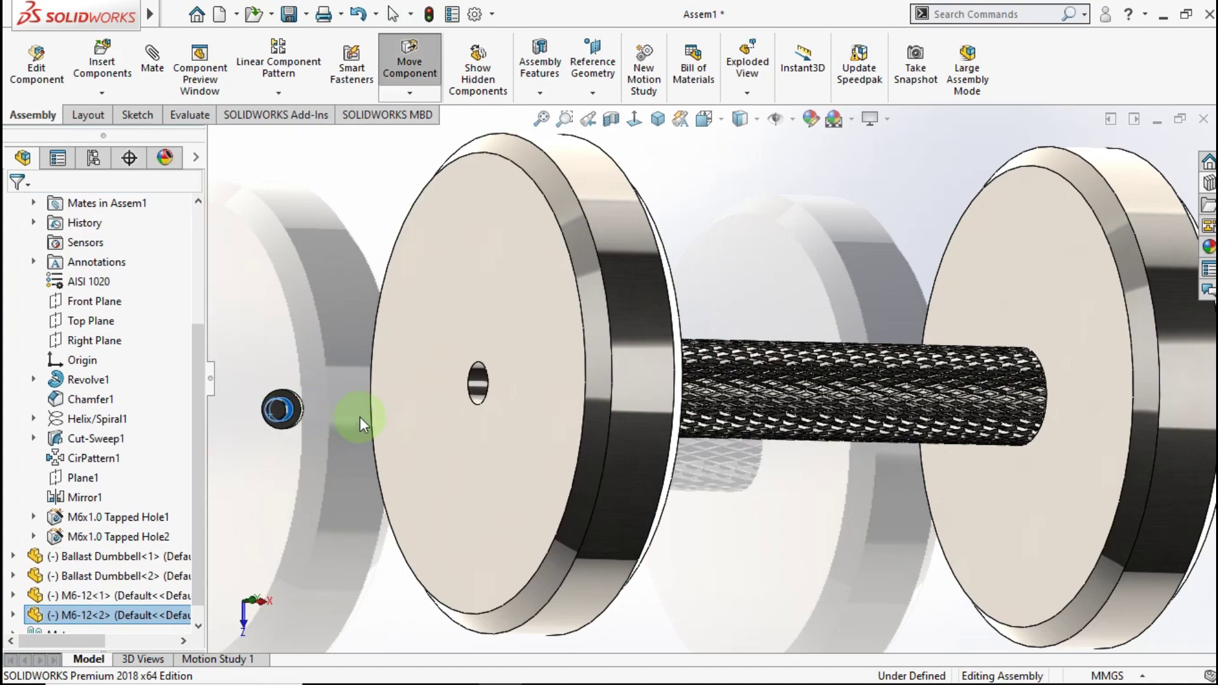
key(Escape)
scroll(301, 400, down, 2)
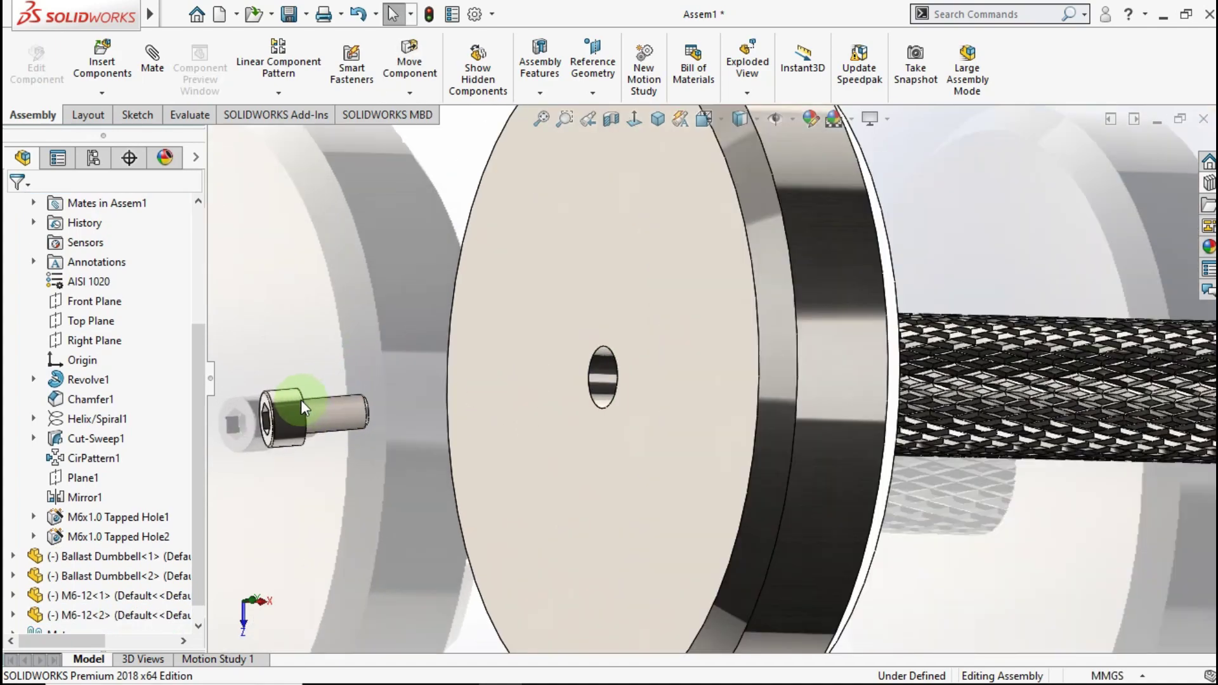
- Mate the new screw's shank concentric with the other disc's tapped hole
click(343, 416)
scroll(638, 412, down, 2)
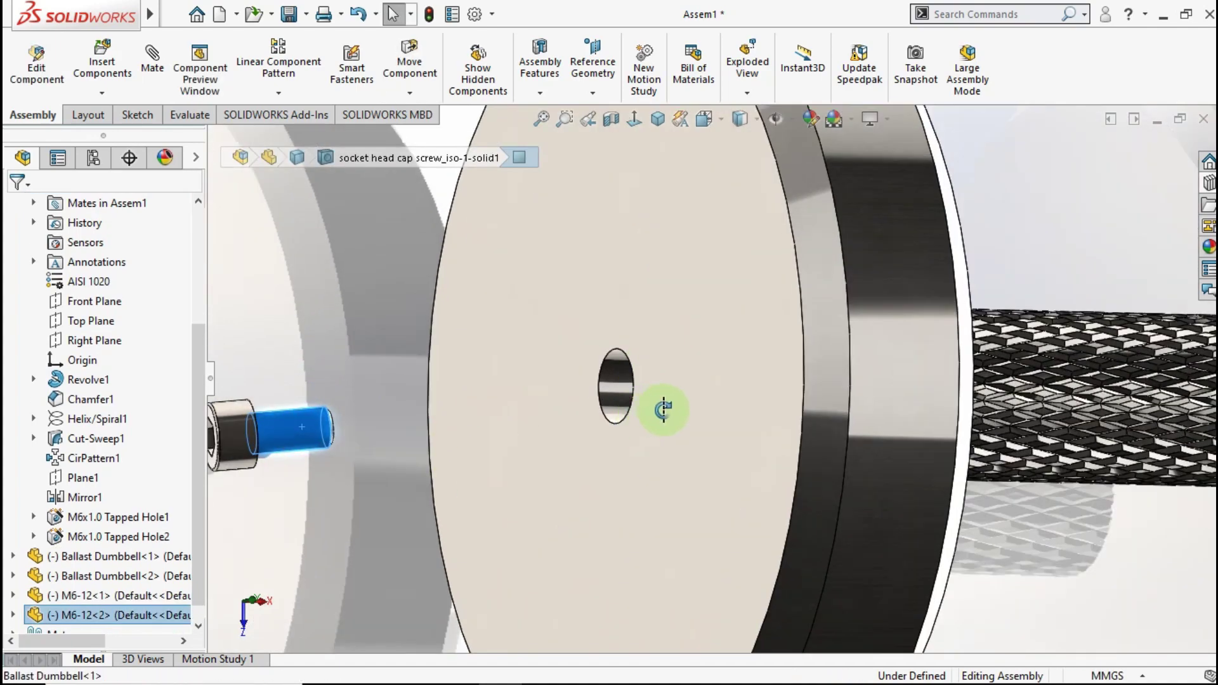
middle_drag(660, 408, 681, 429)
scroll(613, 393, down, 2)
scroll(607, 384, down, 1)
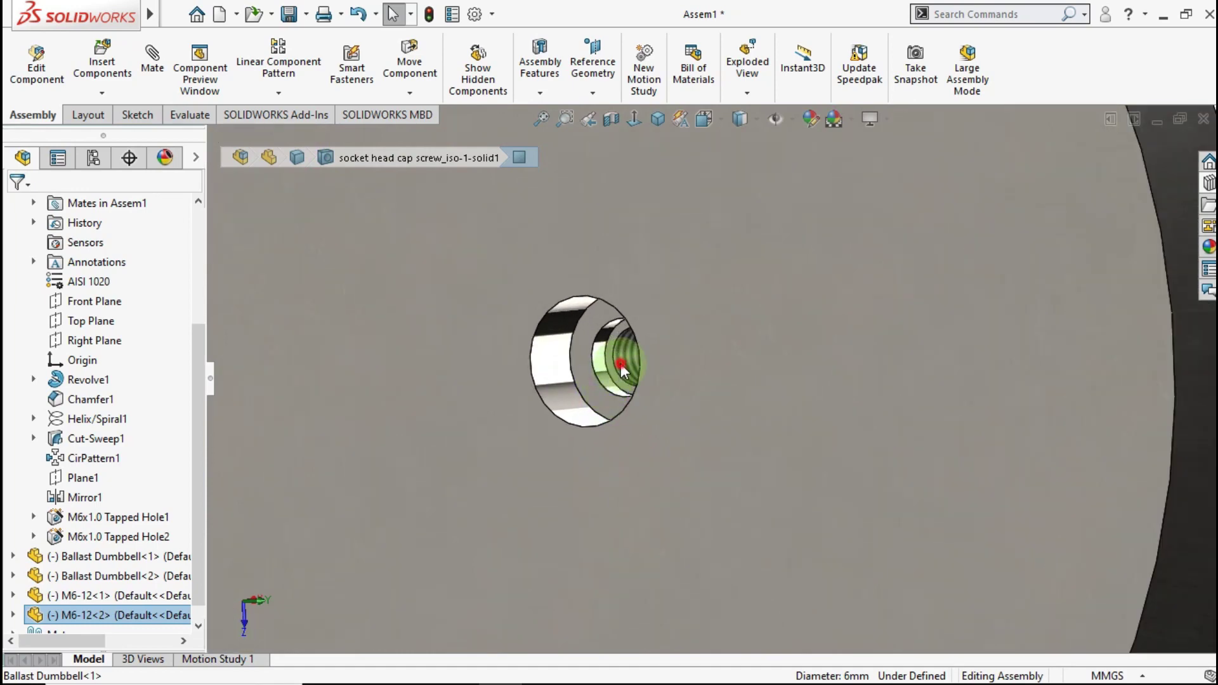
ctrl+click(621, 363)
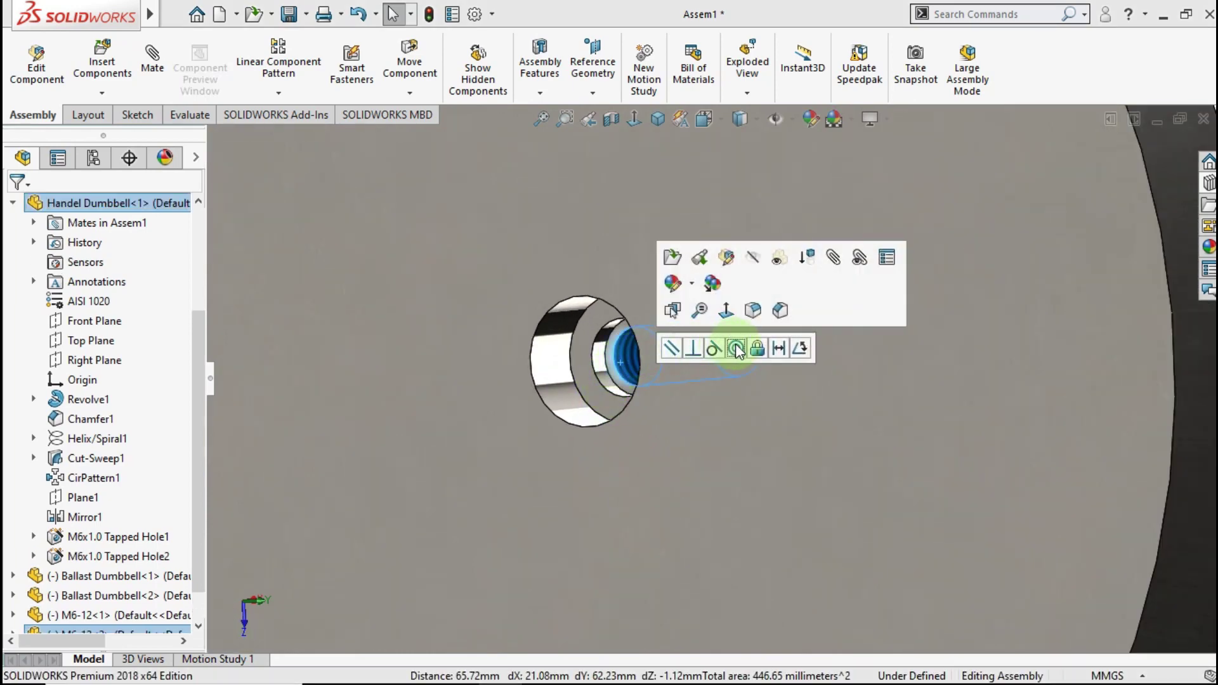
click(736, 349)
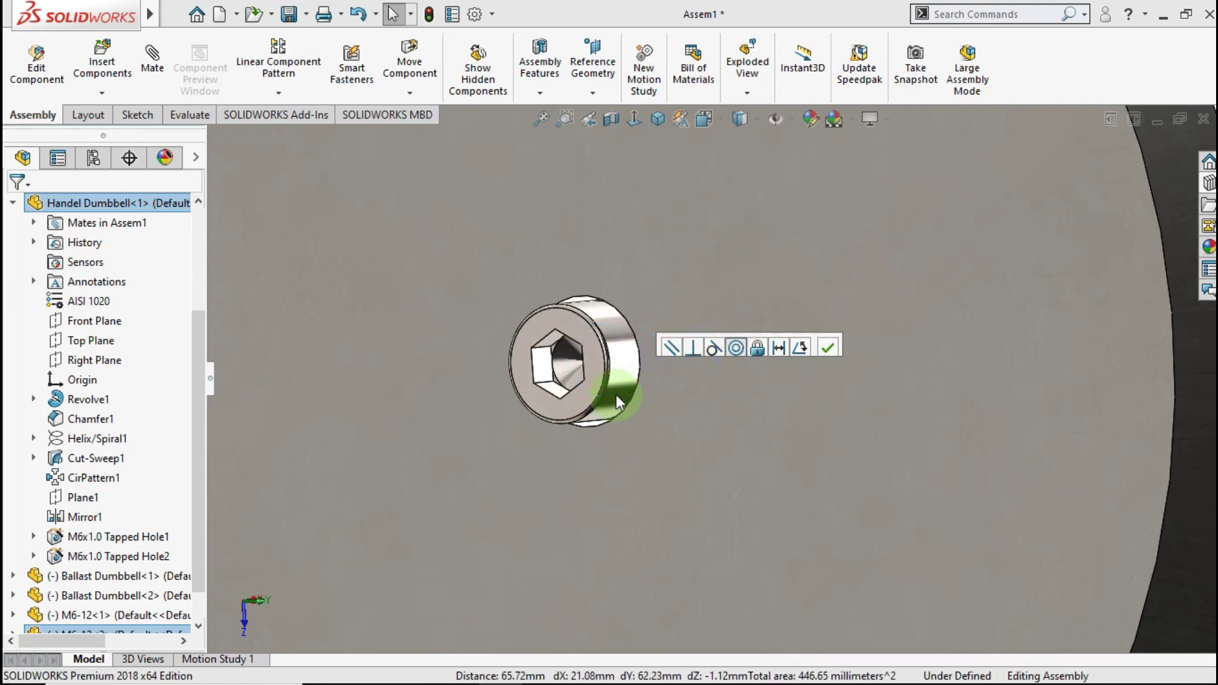
drag(616, 395, 465, 417)
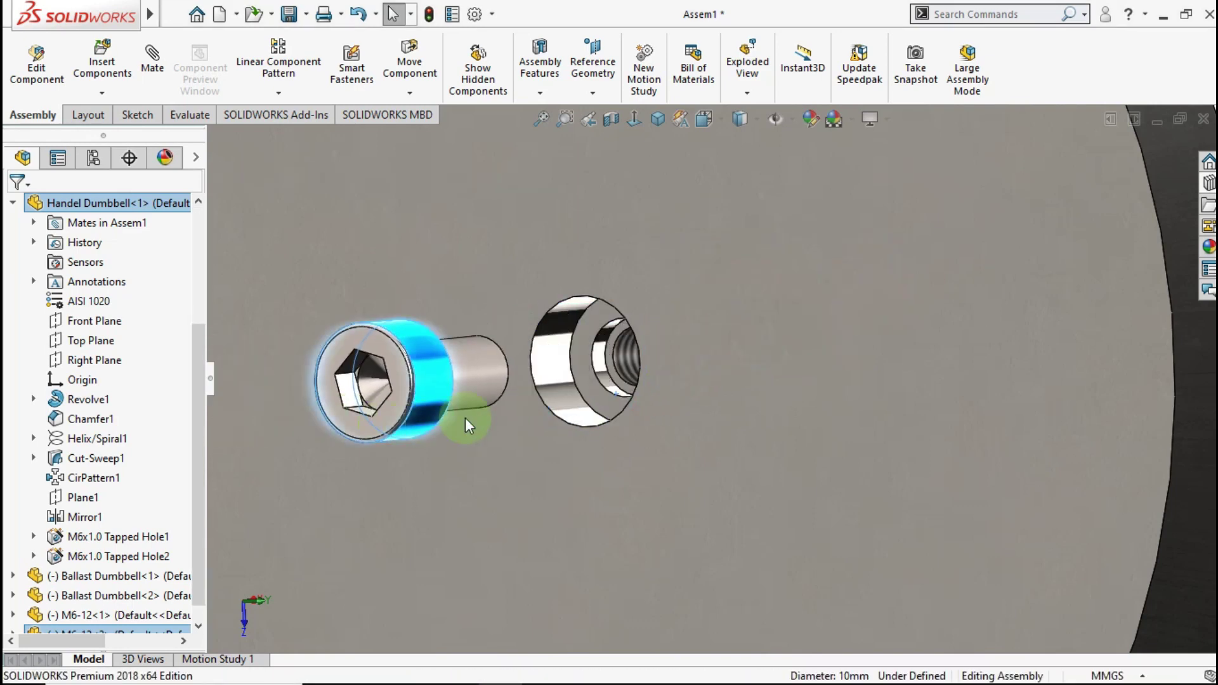
- Seat the screw head's edge onto the counterbored hole's edge and zoom to fit
click(604, 391)
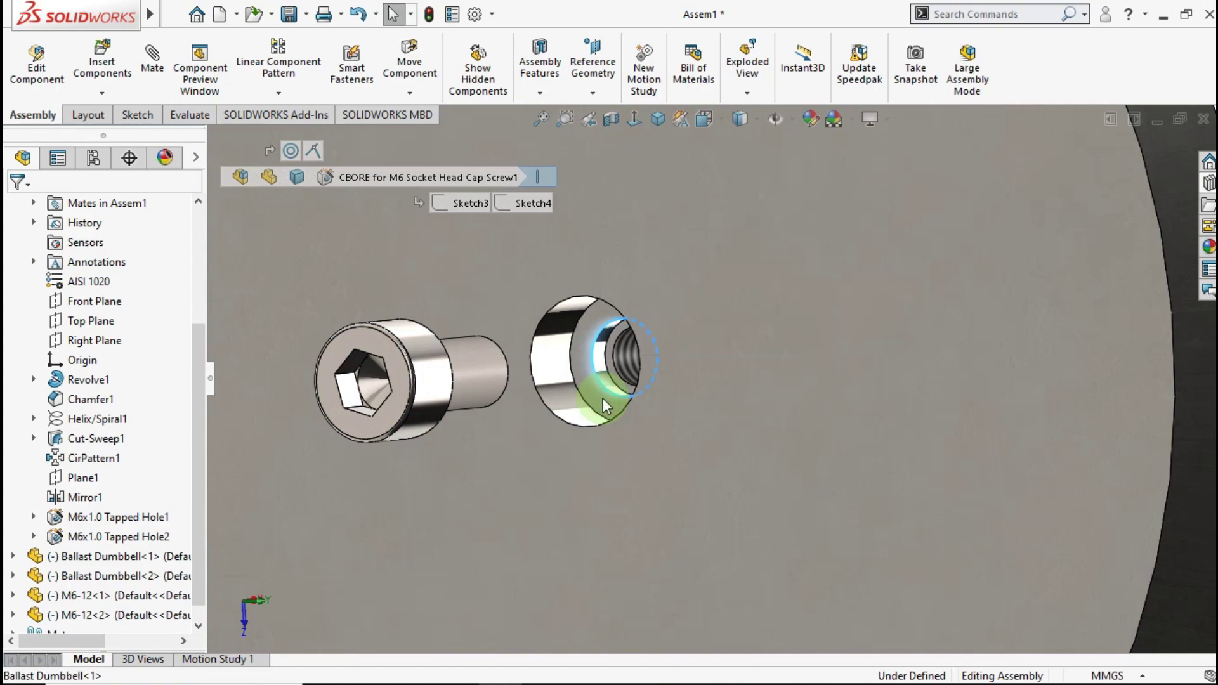
mouse_move(604, 400)
middle_down()
mouse_move(353, 462)
mouse_move(328, 493)
mouse_move(419, 520)
middle_up()
click(404, 493)
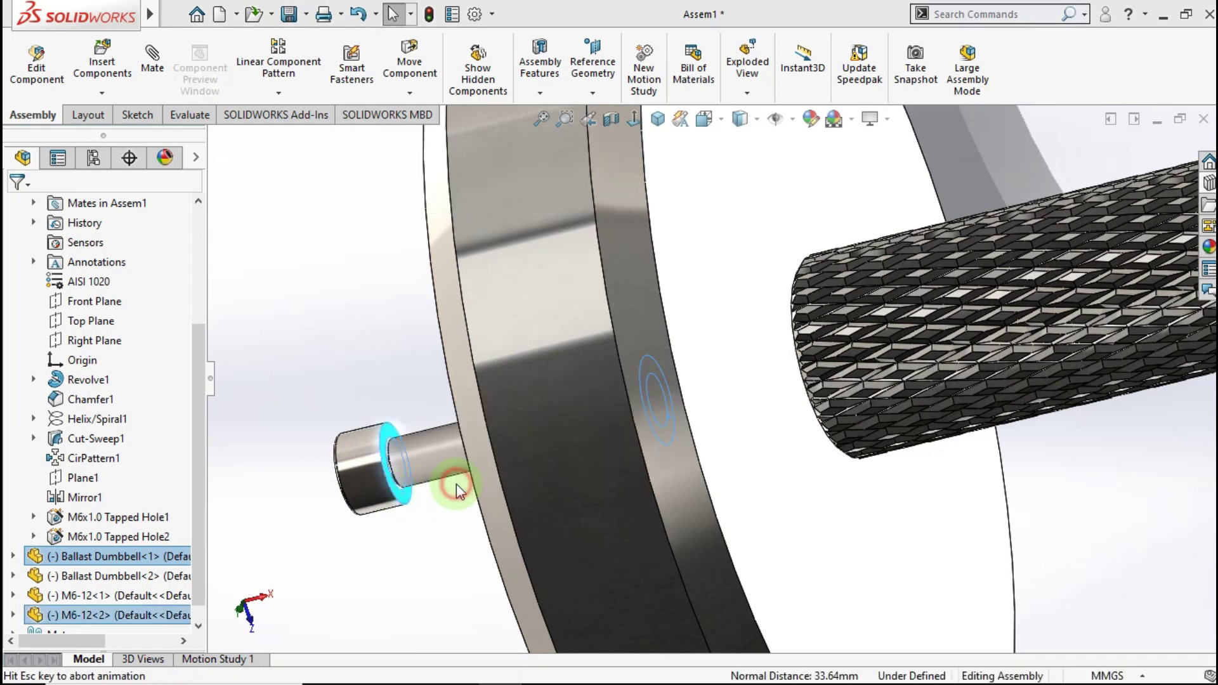
alt+drag(403, 493, 645, 397)
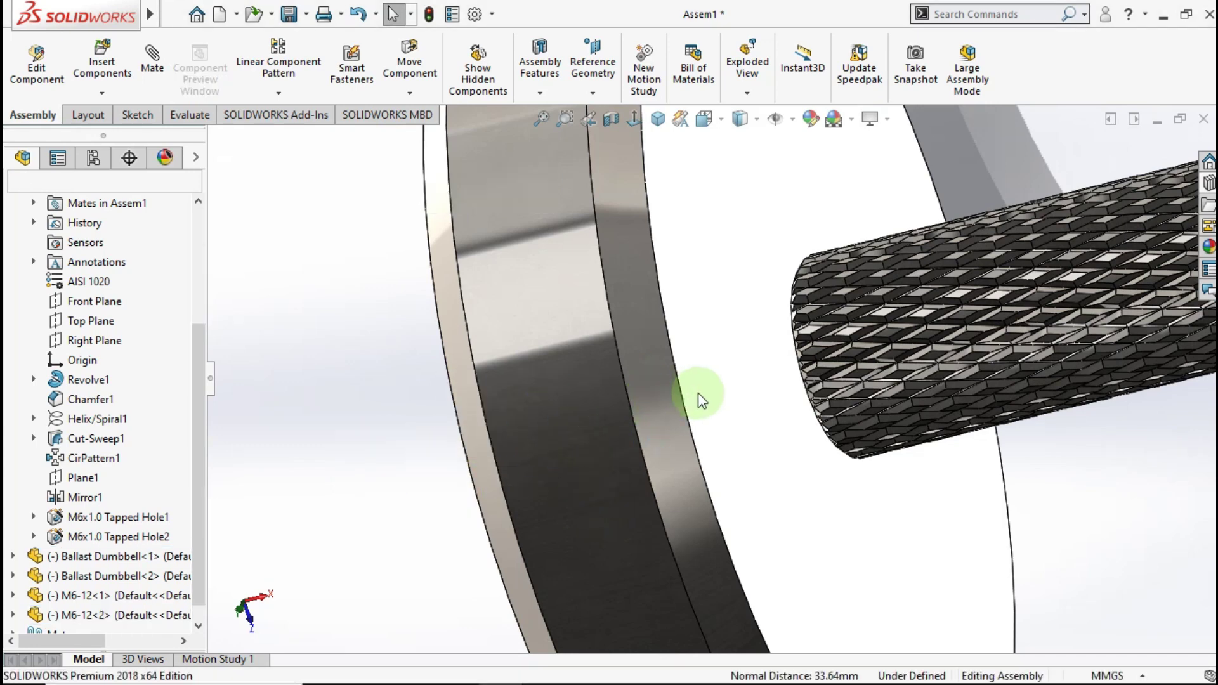
key(f)
- Orbit around the dumbbell to check both screws, then return to isometric view
mouse_move(808, 397)
middle_down()
mouse_move(759, 408)
mouse_move(764, 372)
mouse_move(806, 305)
mouse_move(841, 338)
middle_up()
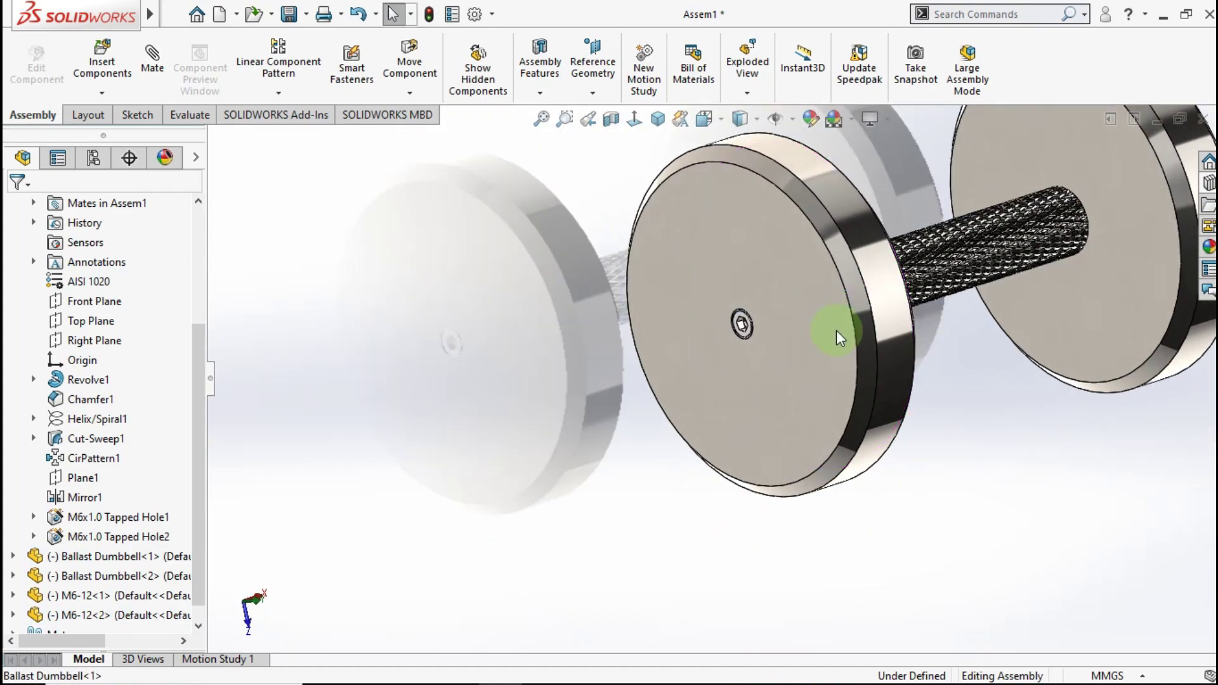
mouse_move(958, 317)
middle_down()
mouse_move(974, 293)
mouse_move(999, 305)
mouse_move(951, 302)
middle_up()
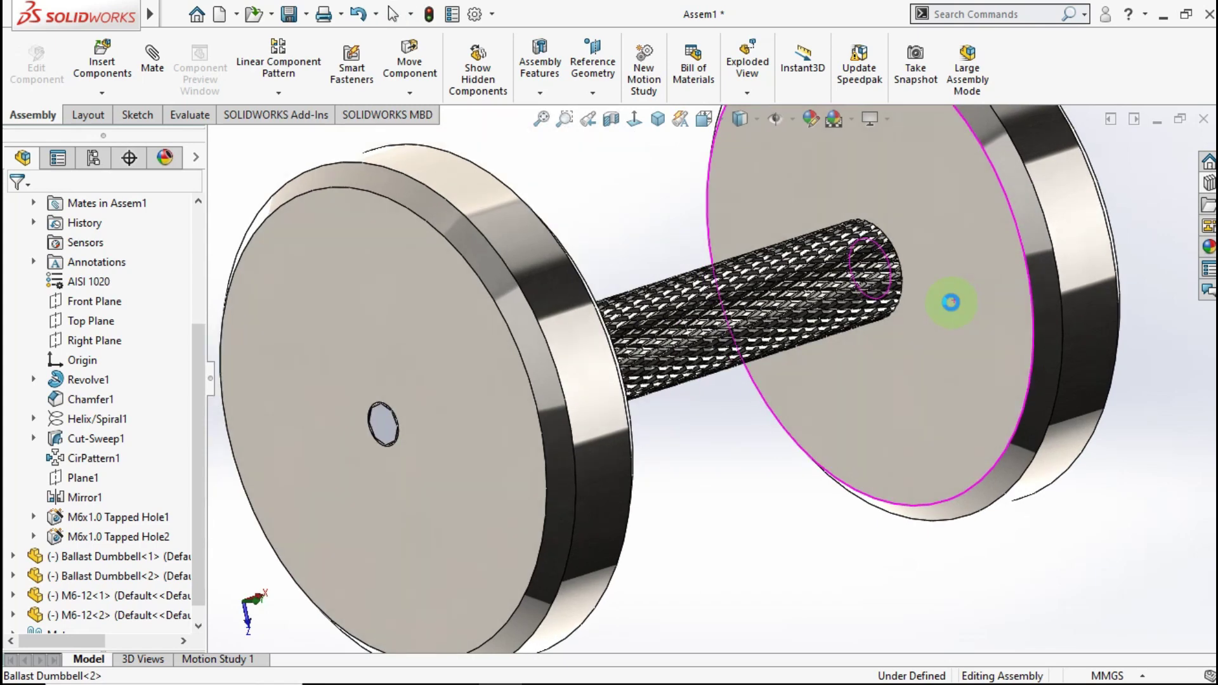
mouse_move(841, 320)
middle_down()
mouse_move(794, 329)
mouse_move(827, 361)
mouse_move(828, 333)
mouse_move(797, 295)
middle_up()
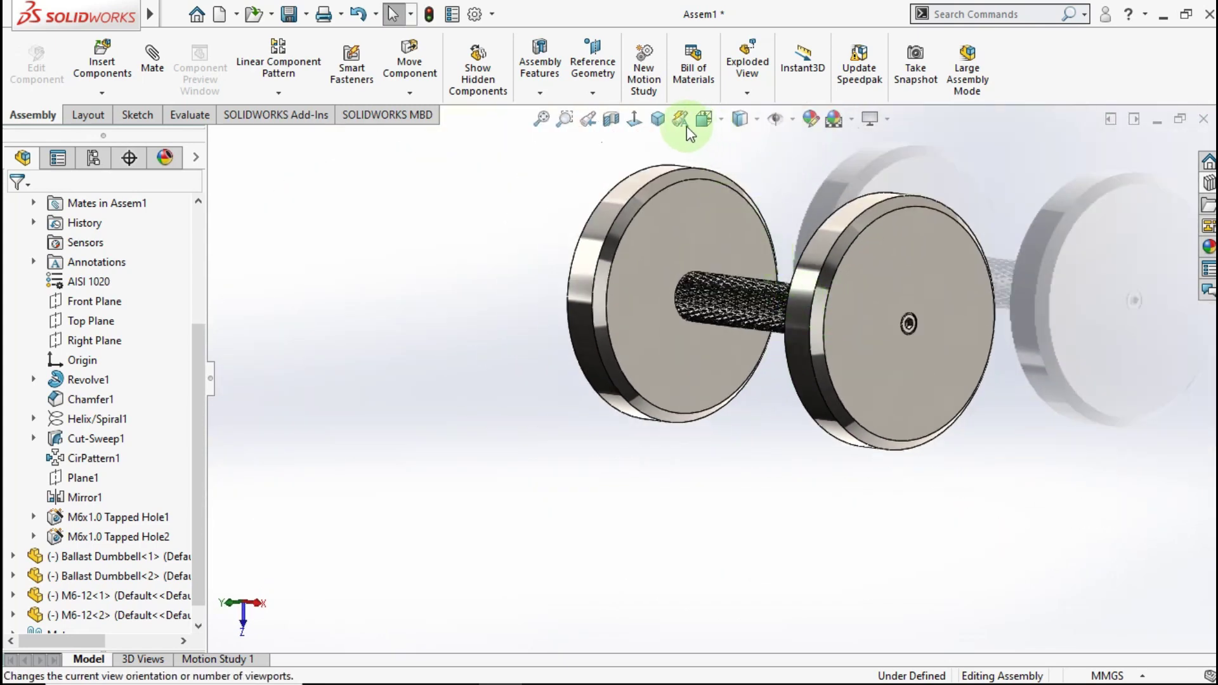
click(663, 120)
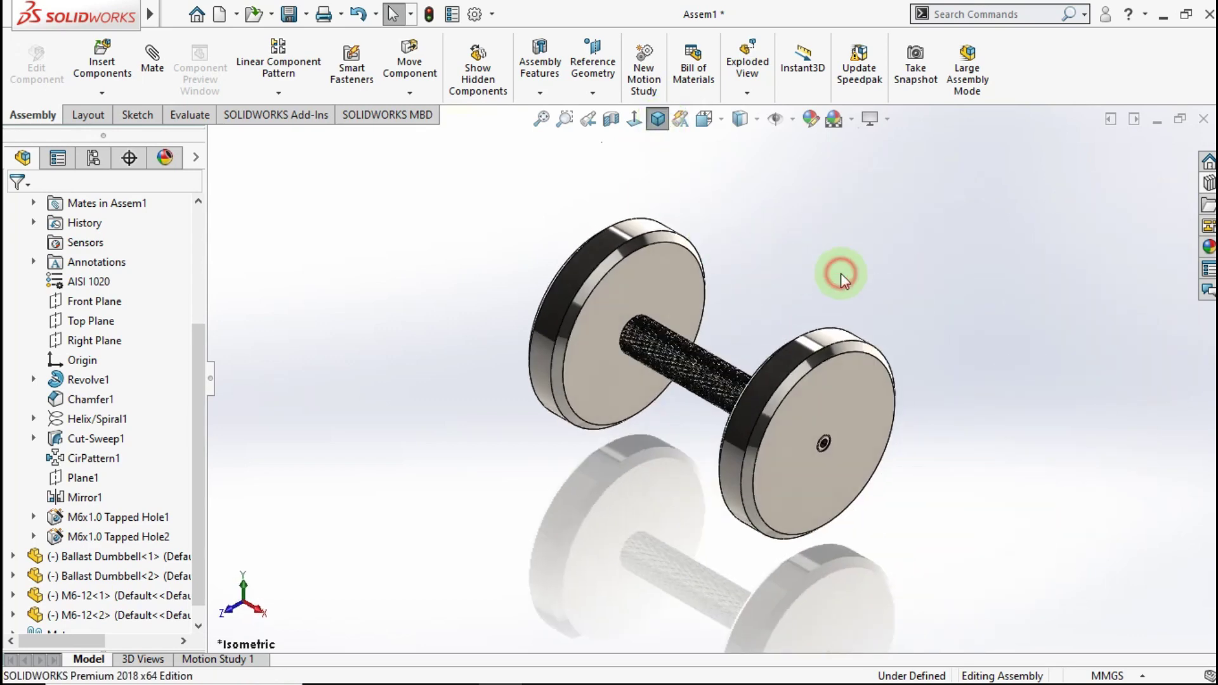
- Run Mass Properties with custom units set to kilograms, showing 6.00 kilograms
click(209, 118)
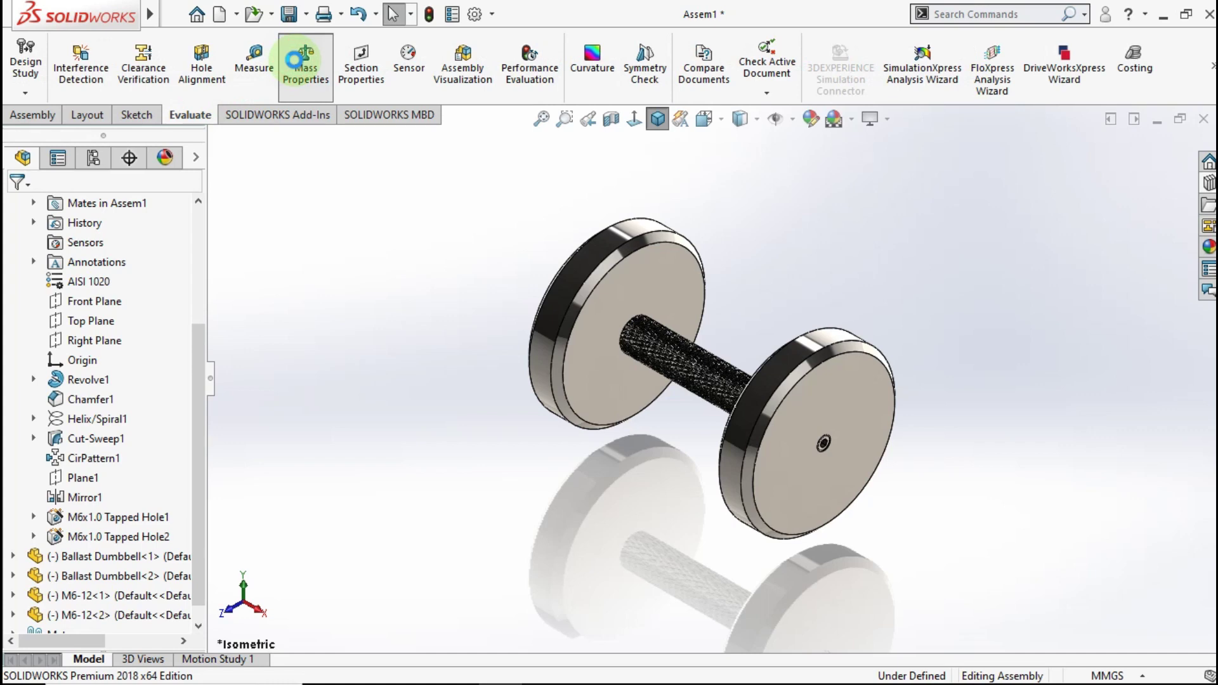
click(294, 60)
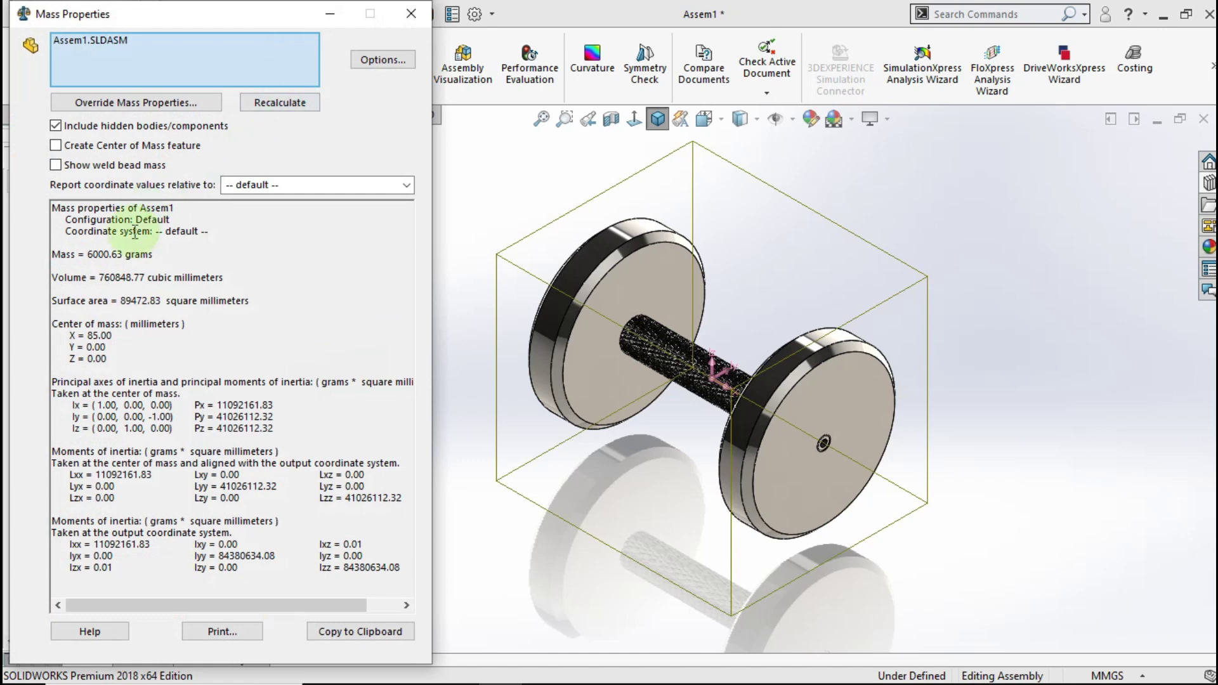
click(388, 59)
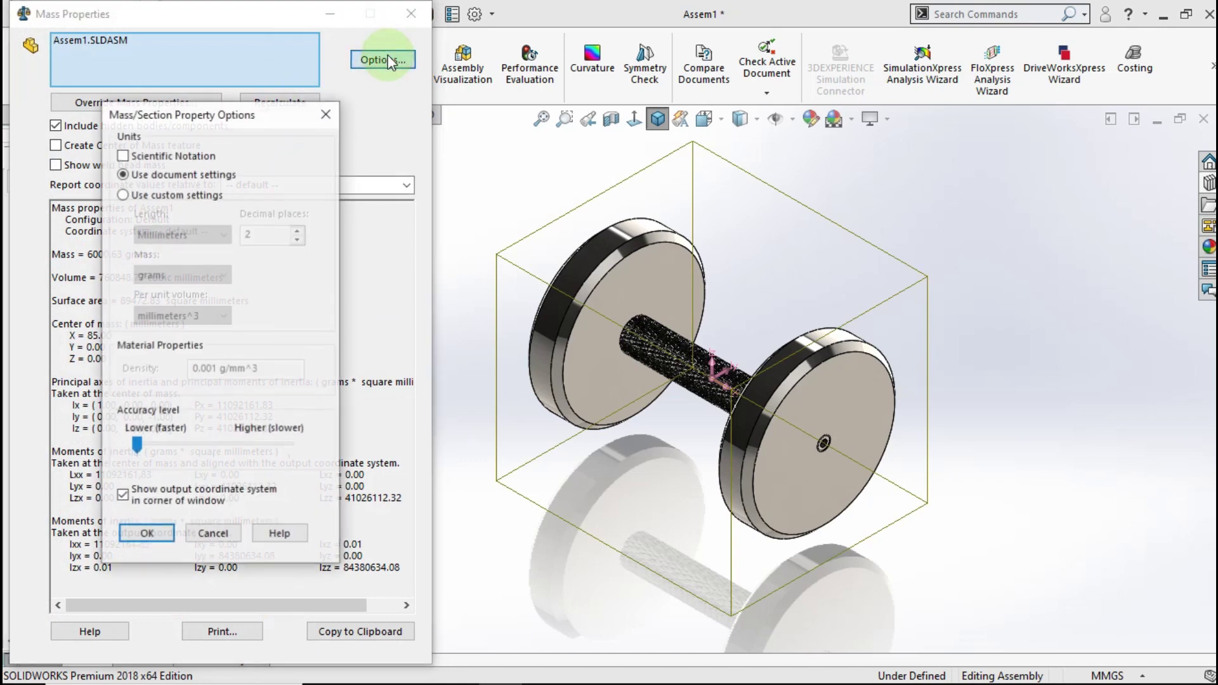
click(168, 197)
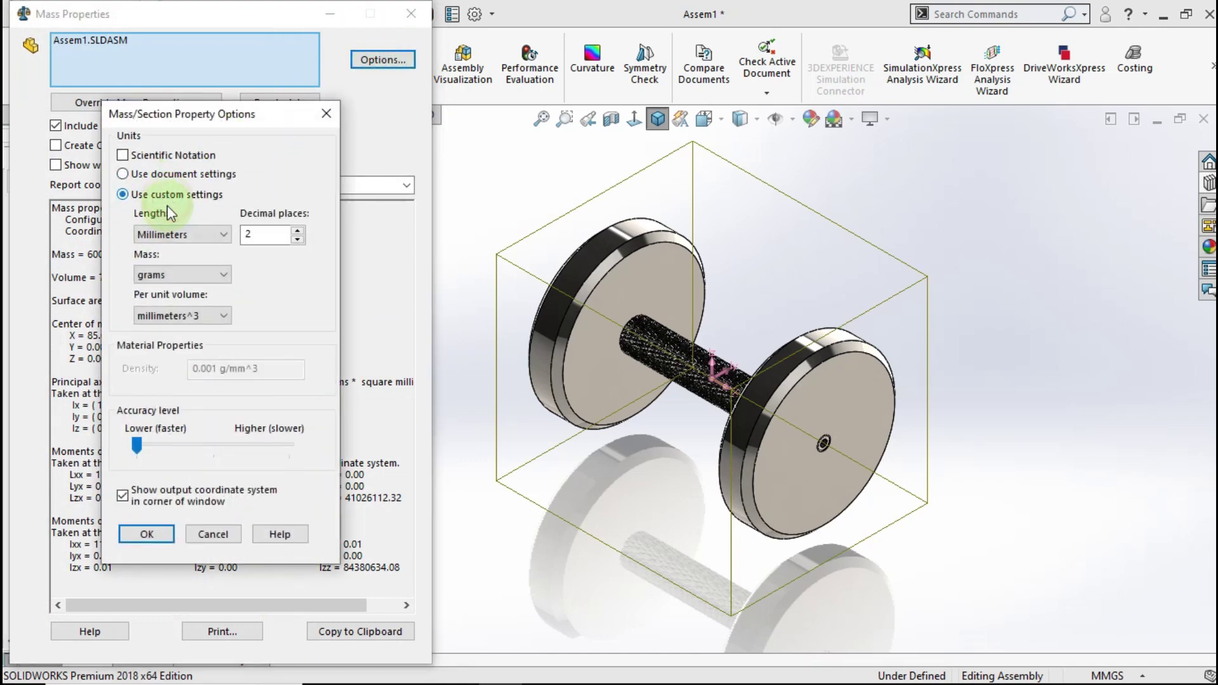
click(162, 273)
click(161, 313)
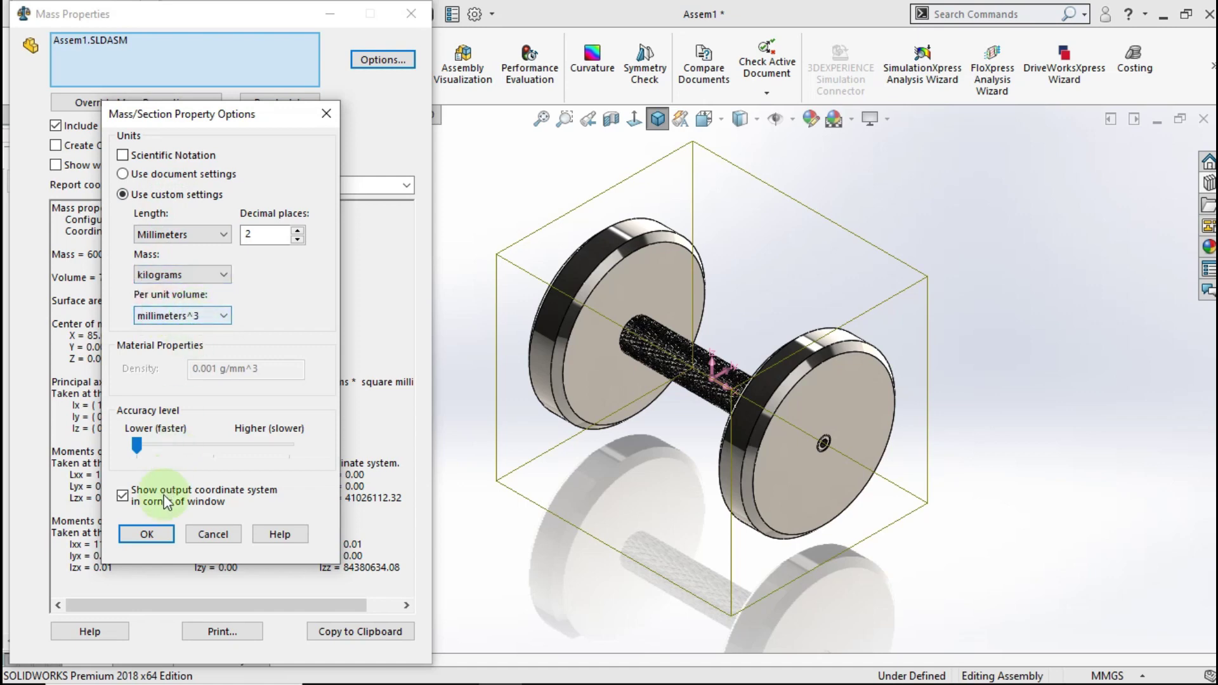
click(146, 533)
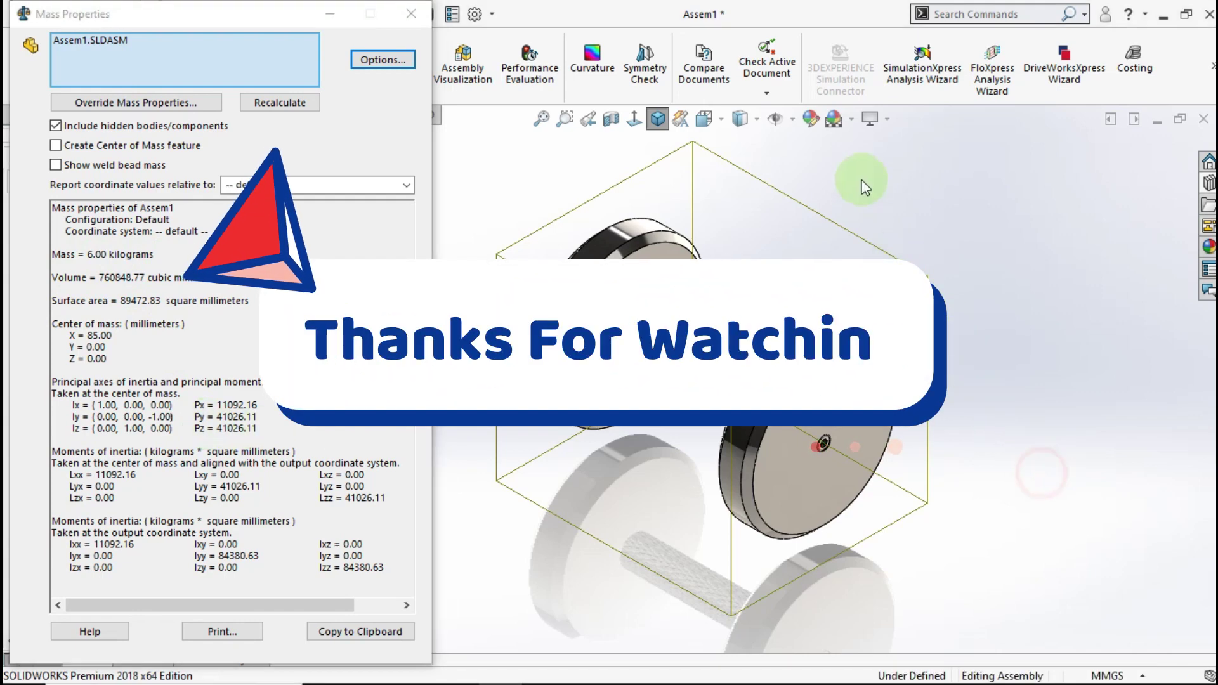
drag(864, 187, 368, 463)
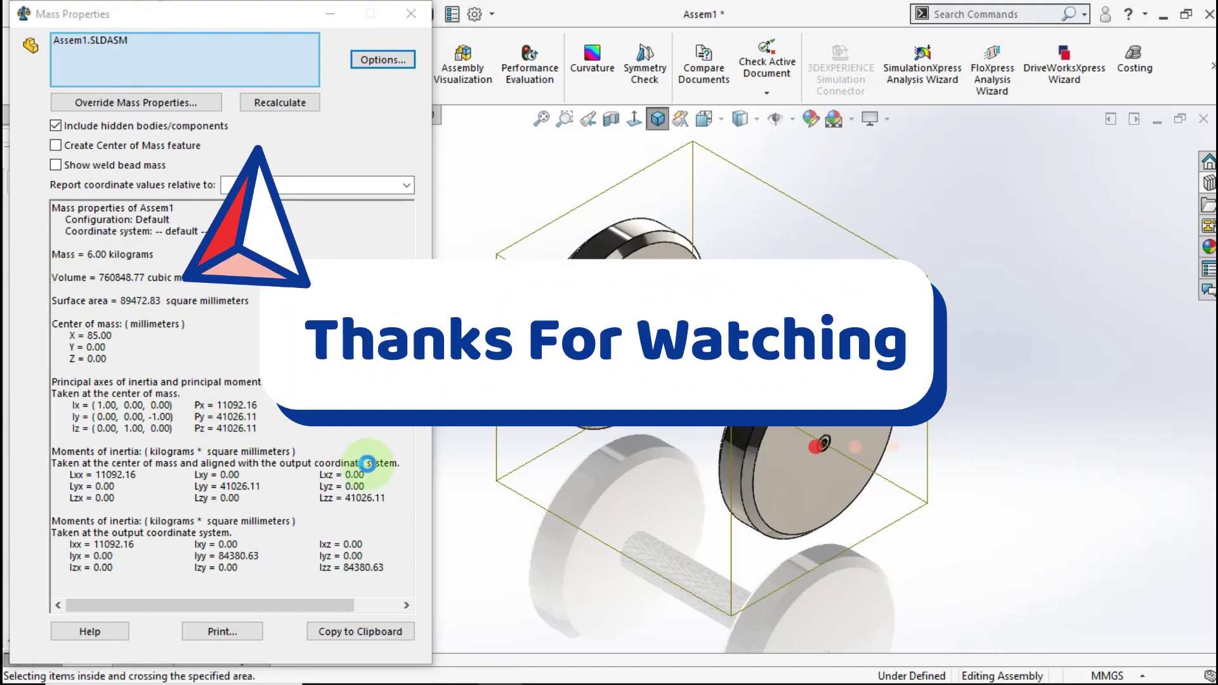